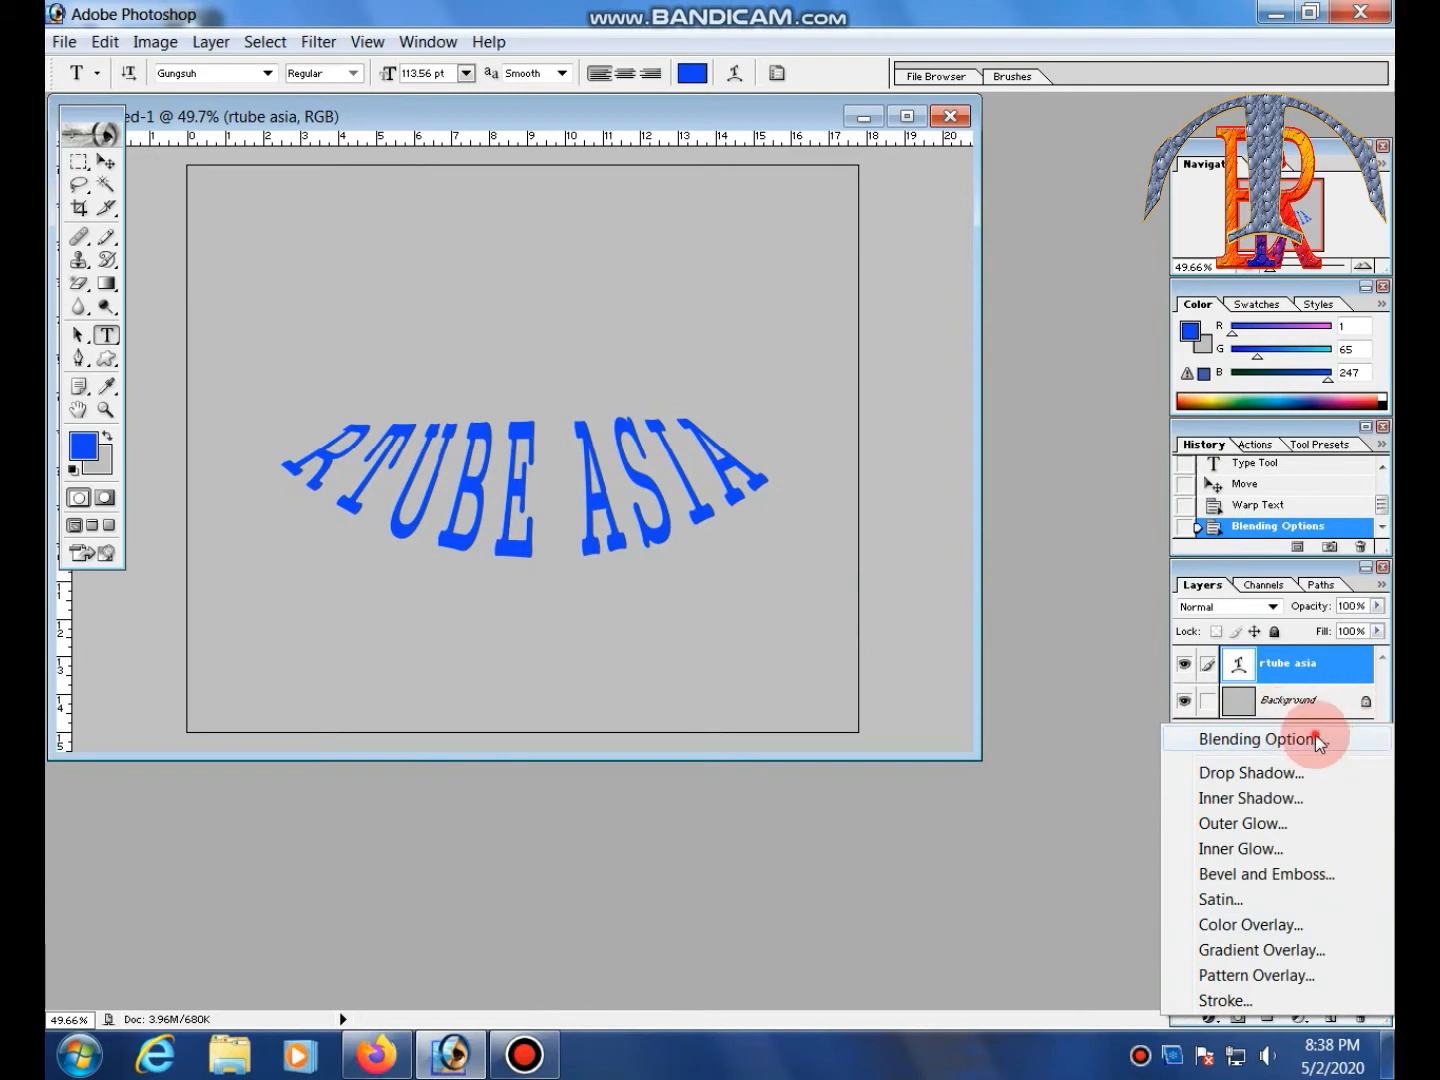
Open the blending options of the rtube asia text layer and preview the Drop Shadow effect, leaving it off
{"action": "left_click", "coordinate": [1316, 741]}
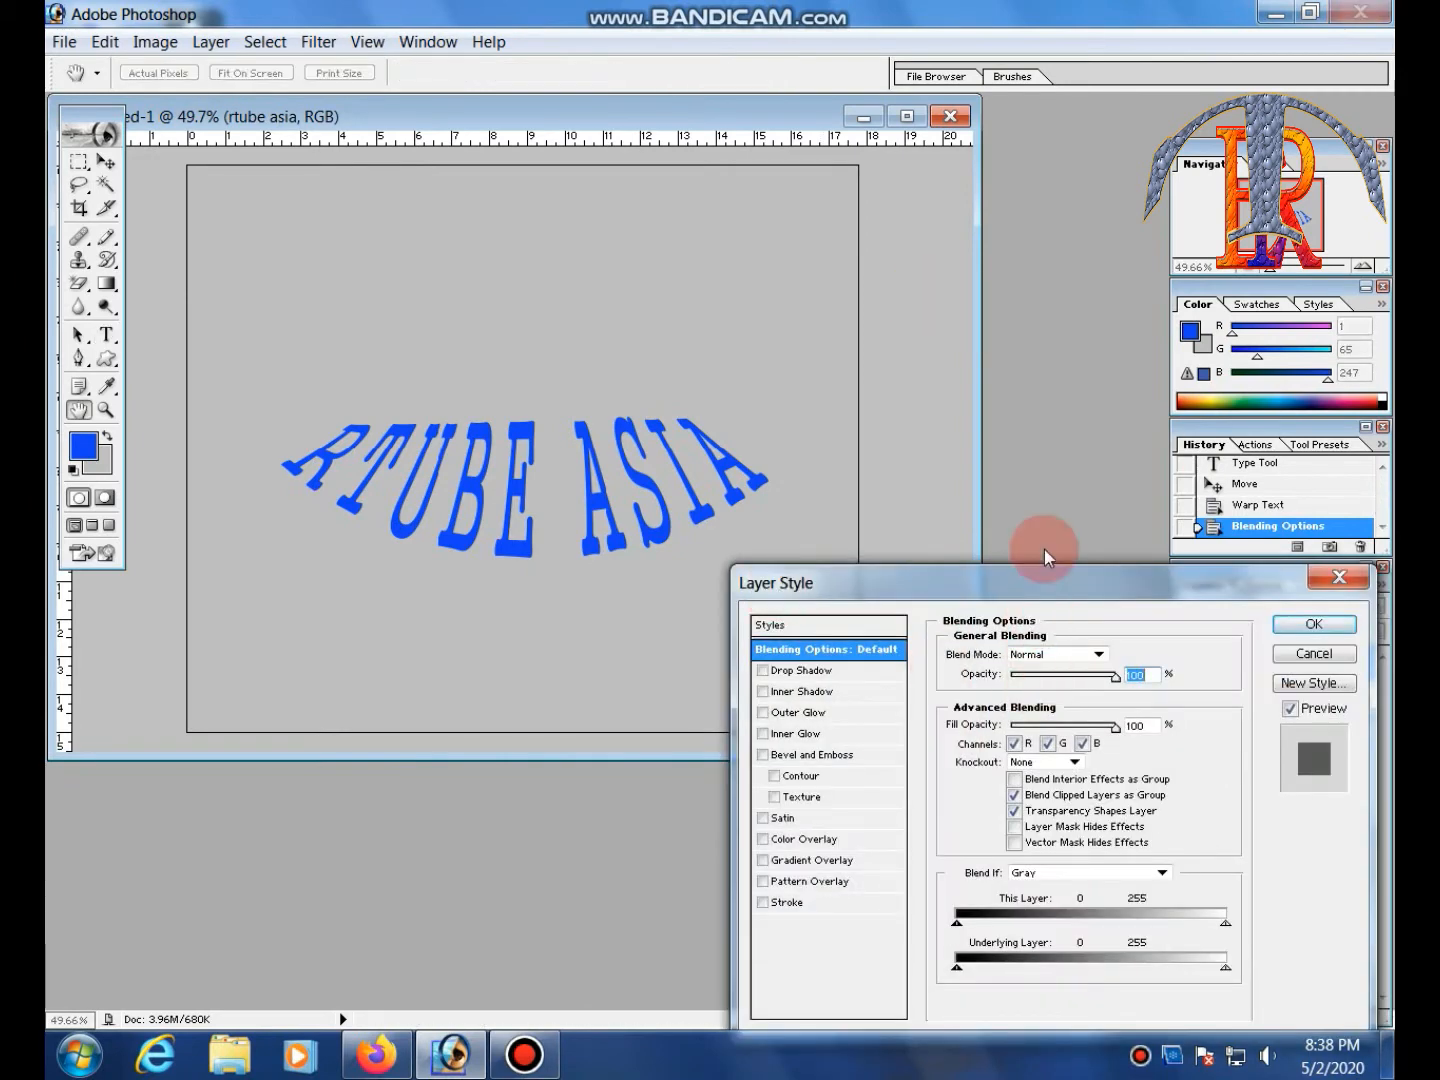
{"action": "left_click_drag", "start_coordinate": [1052, 588], "coordinate": [1056, 177]}
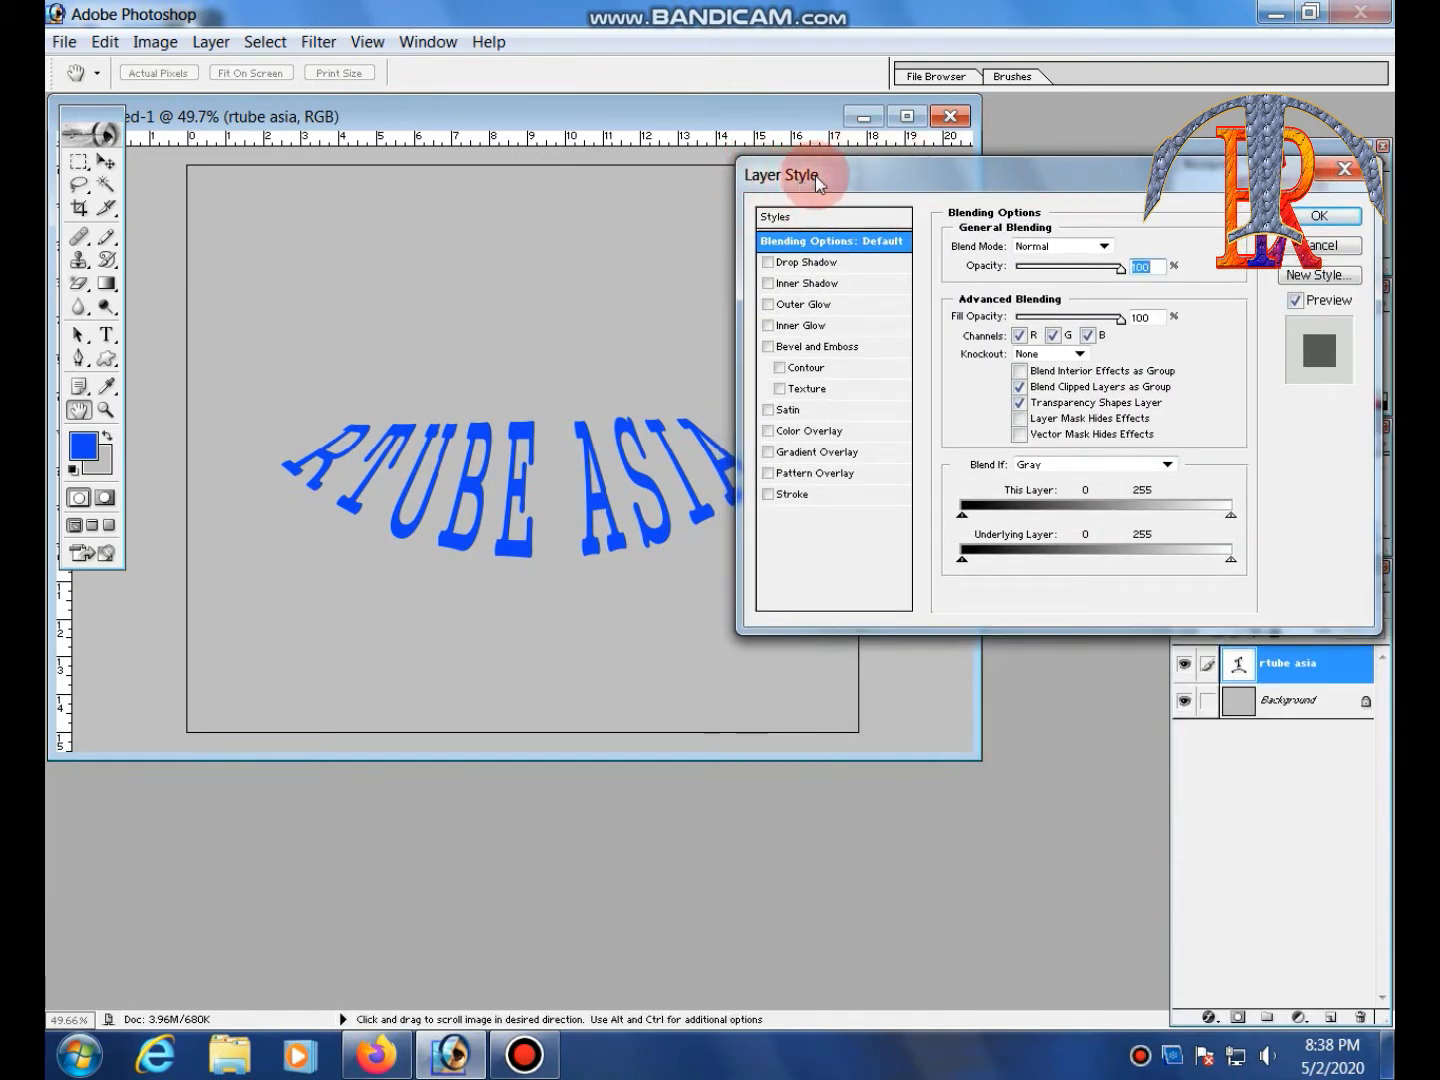
{"action": "left_click", "coordinate": [769, 263]}
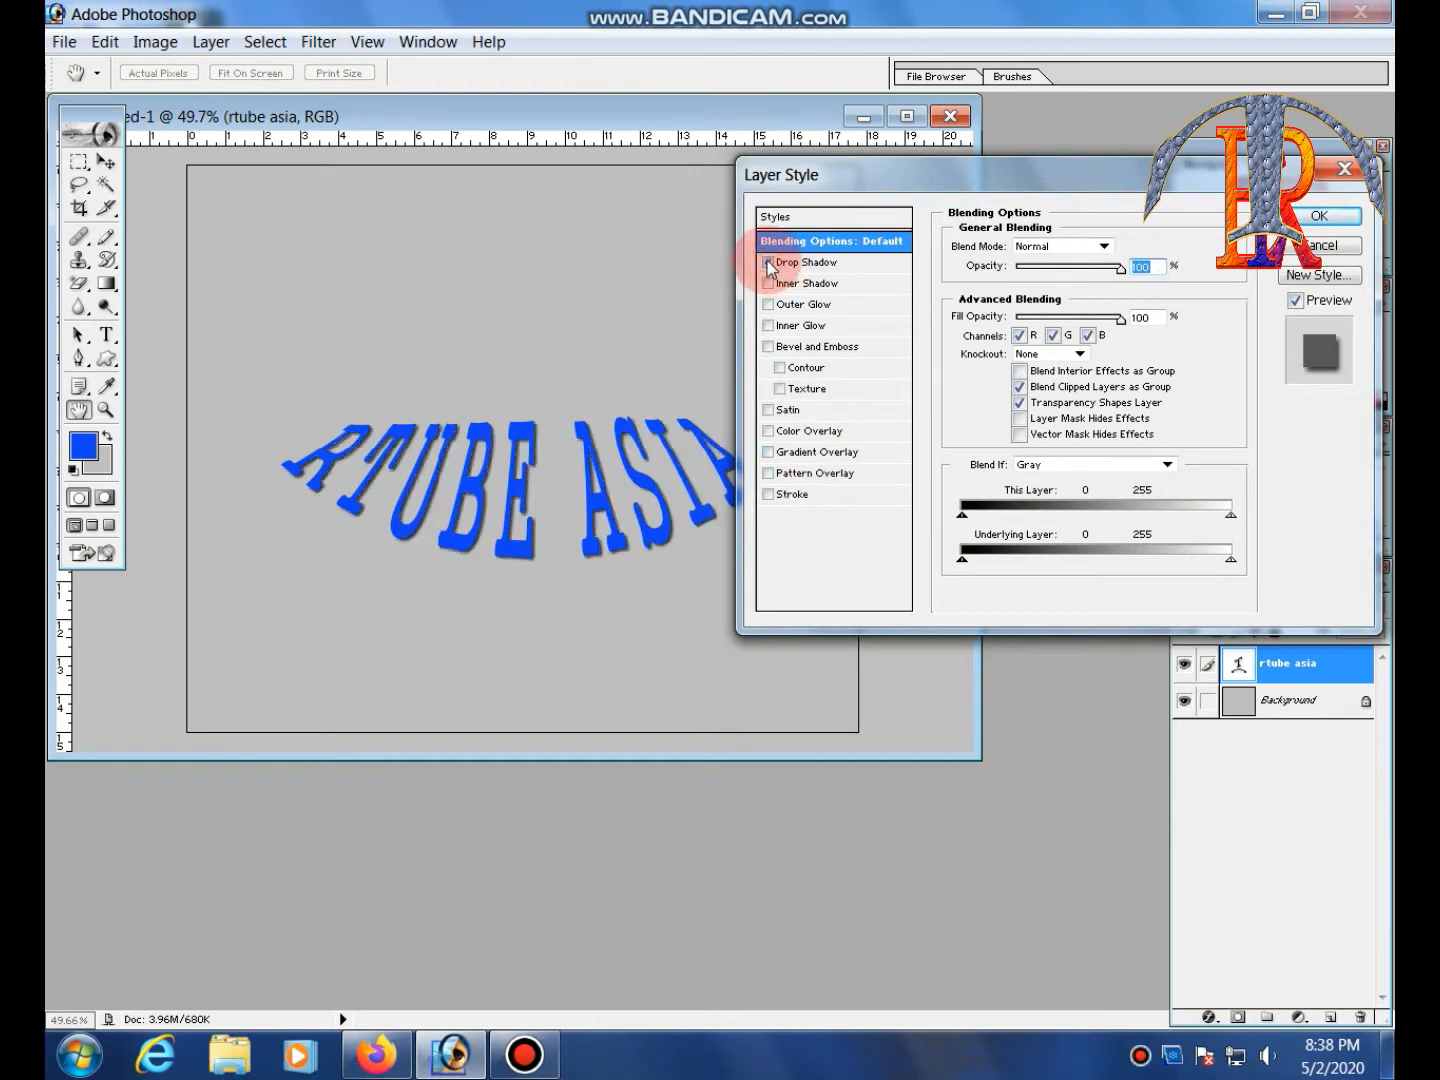
{"action": "left_click_drag", "start_coordinate": [858, 174], "coordinate": [891, 173]}
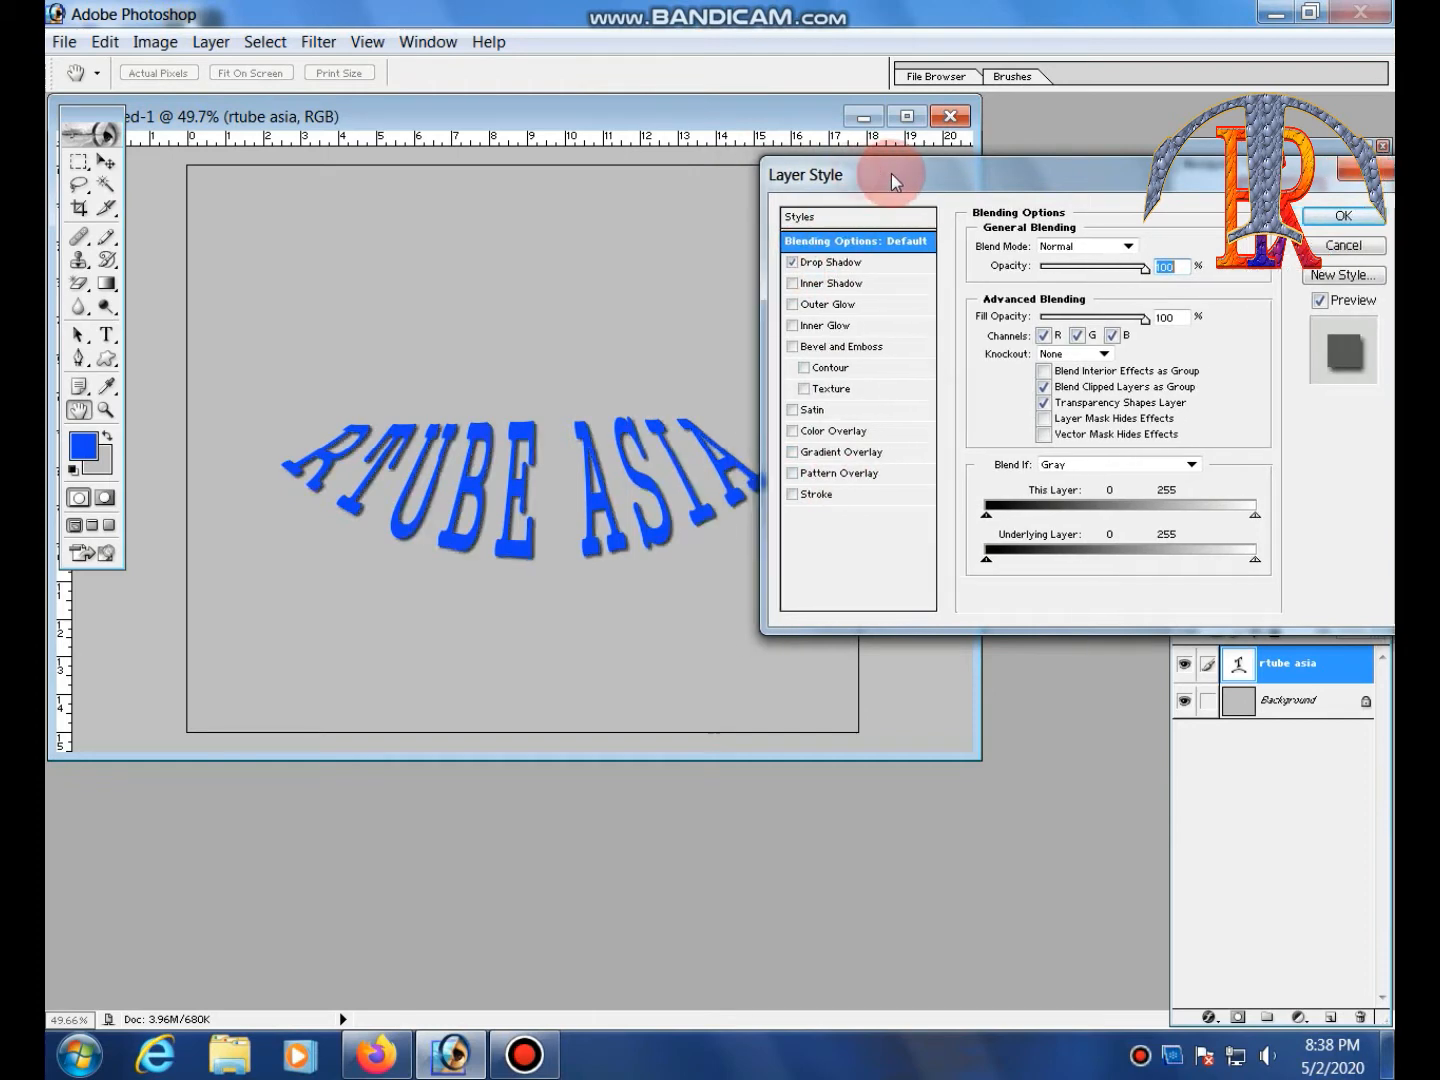
{"action": "left_click", "coordinate": [800, 262]}
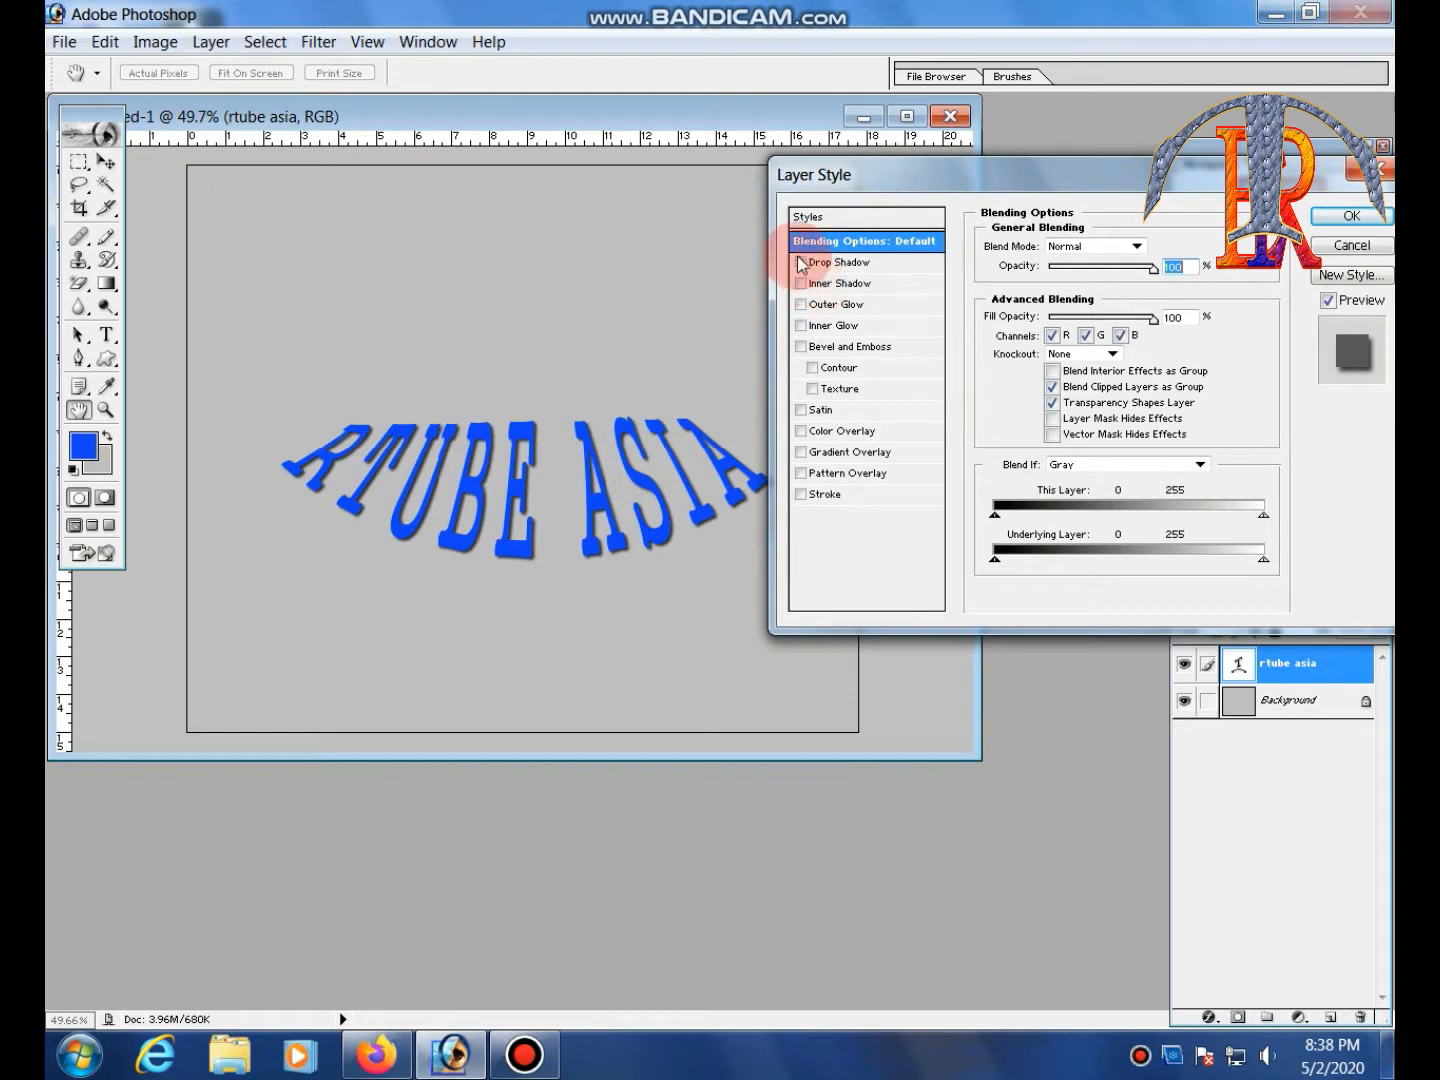
{"action": "left_click", "coordinate": [799, 264]}
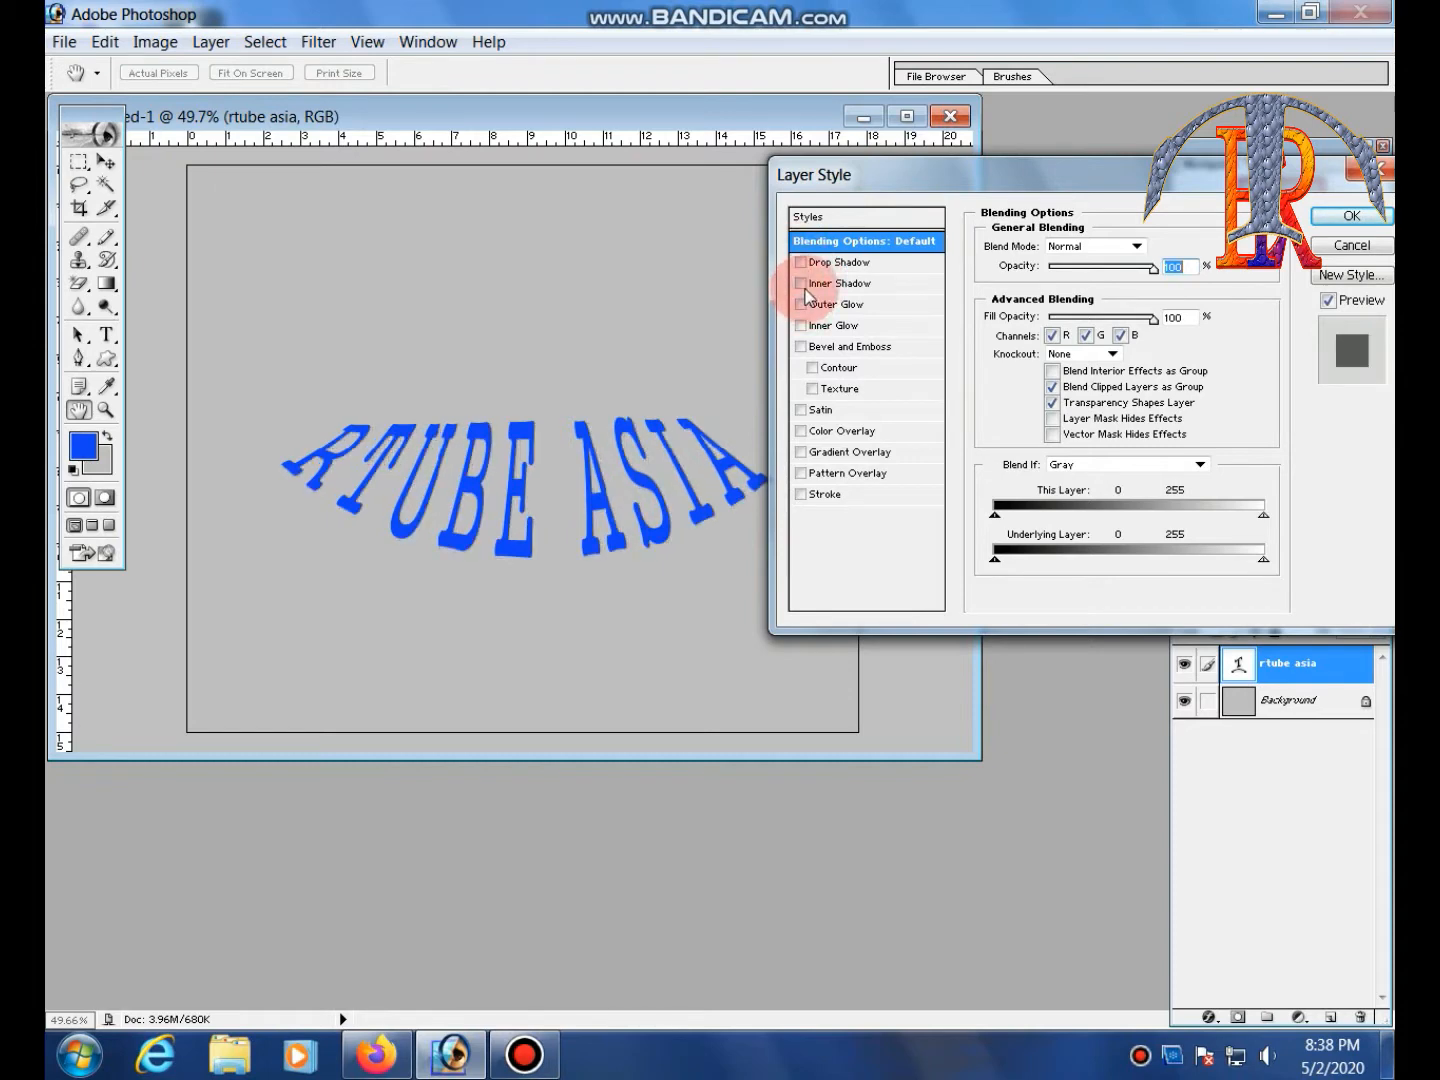
Preview the Inner Shadow, Outer Glow and Inner Glow effects on the text one at a time, switching each off again
{"action": "left_click", "coordinate": [801, 284]}
{"action": "left_click", "coordinate": [800, 285]}
{"action": "left_click", "coordinate": [801, 305]}
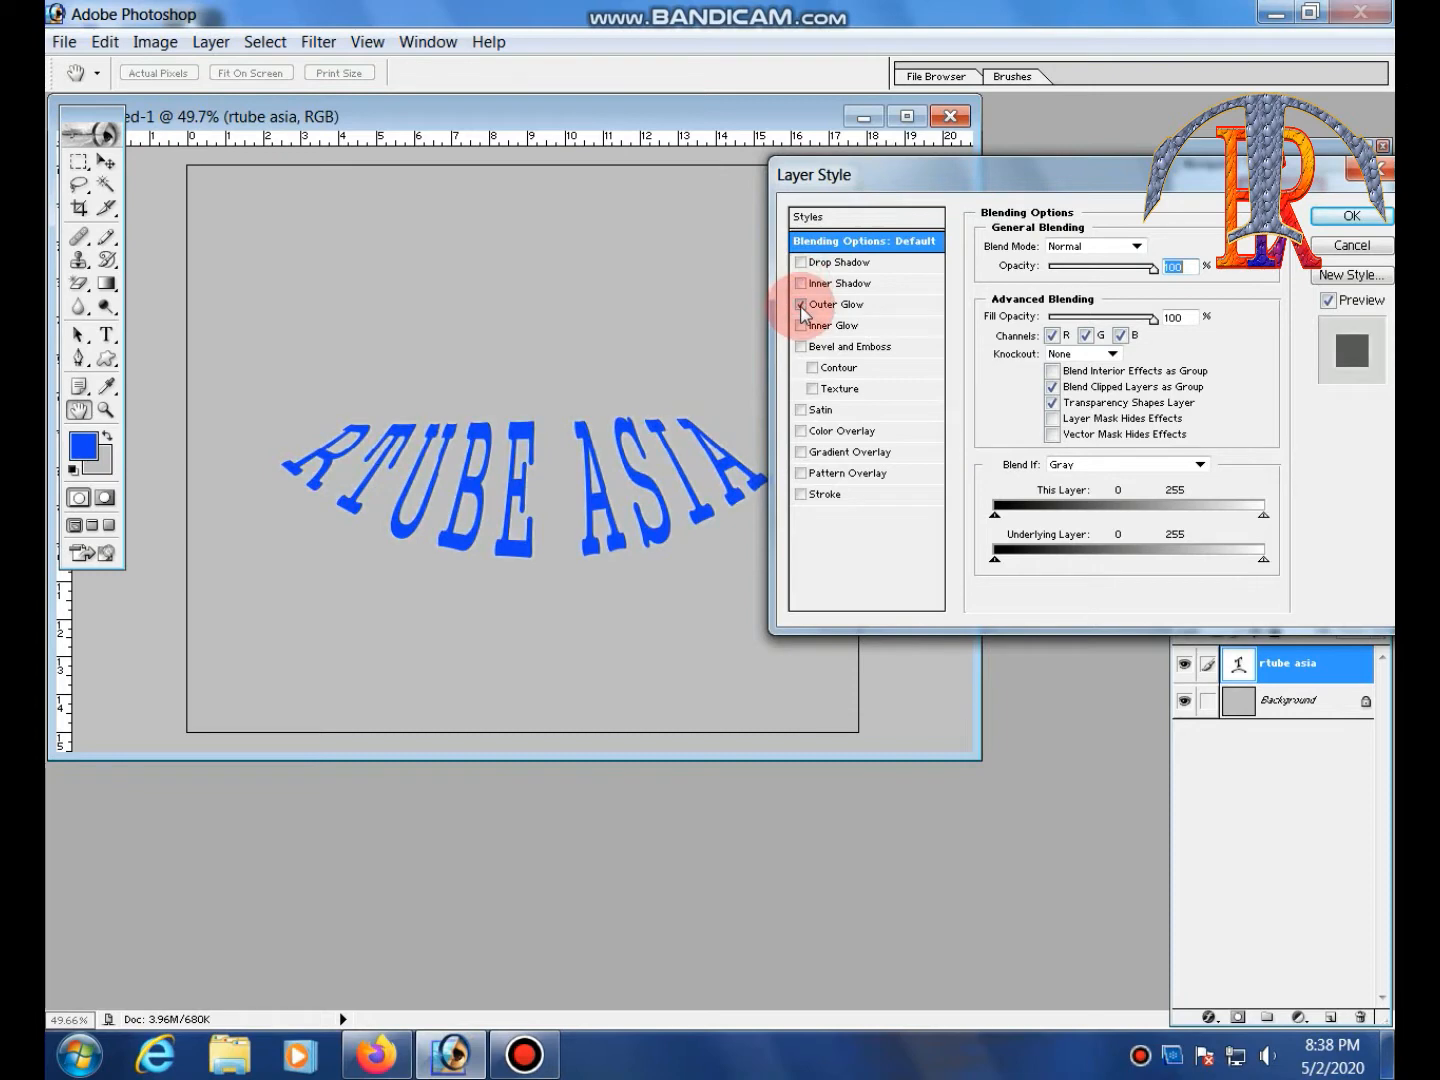
{"action": "left_click", "coordinate": [801, 306]}
{"action": "left_click", "coordinate": [801, 327]}
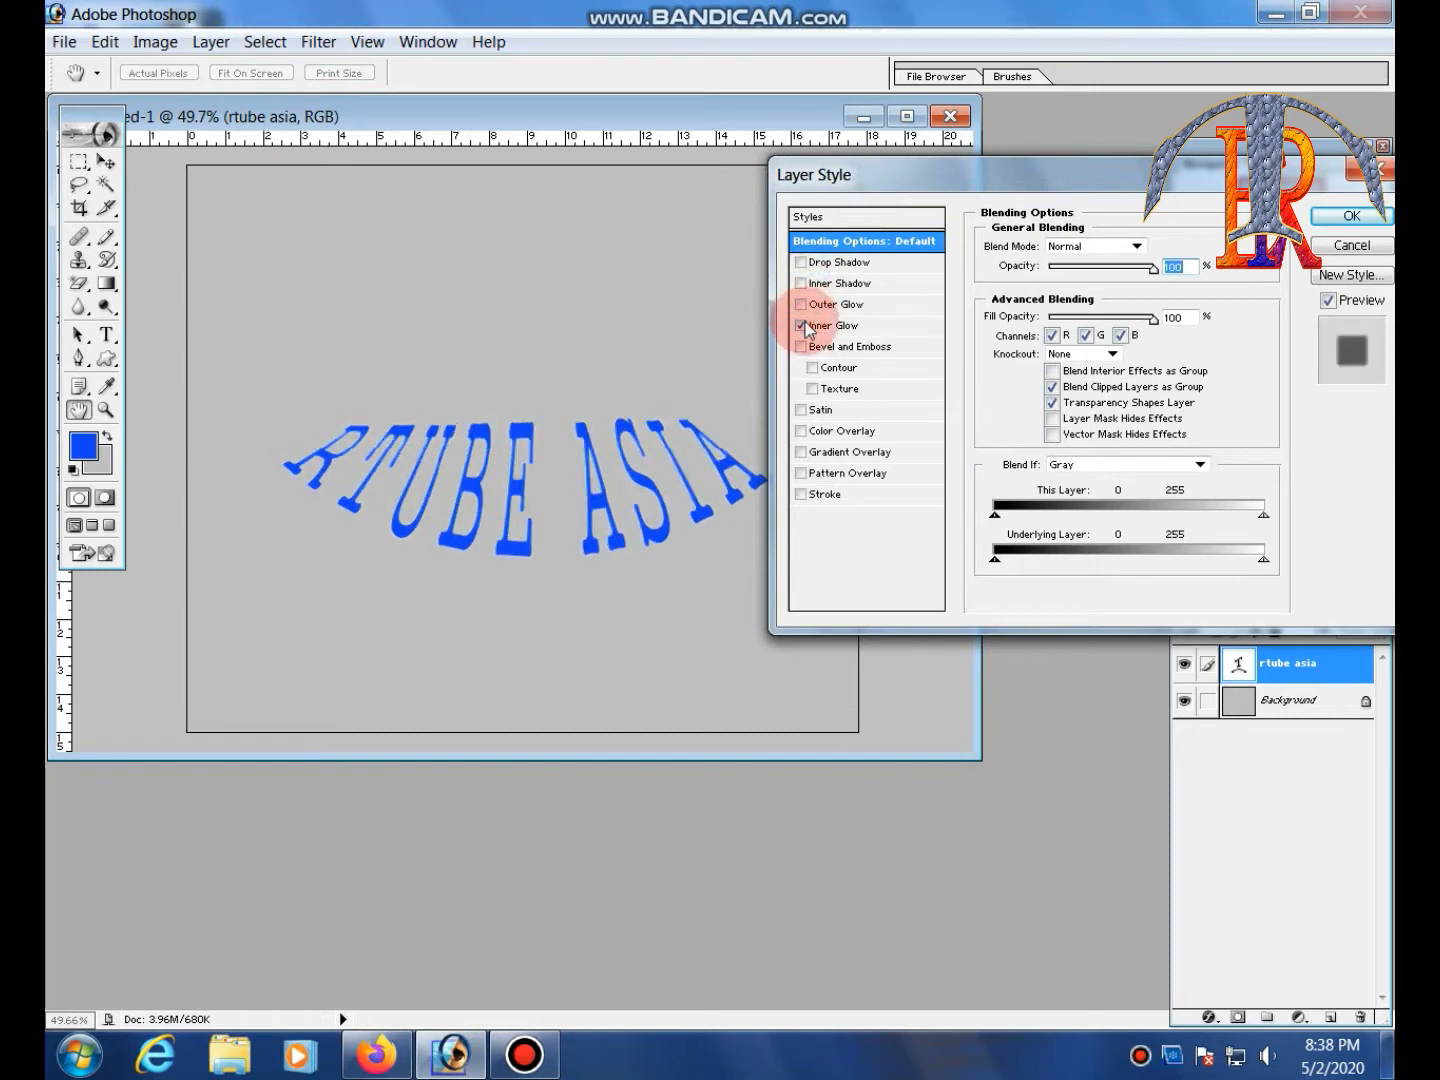
{"action": "left_click", "coordinate": [804, 328]}
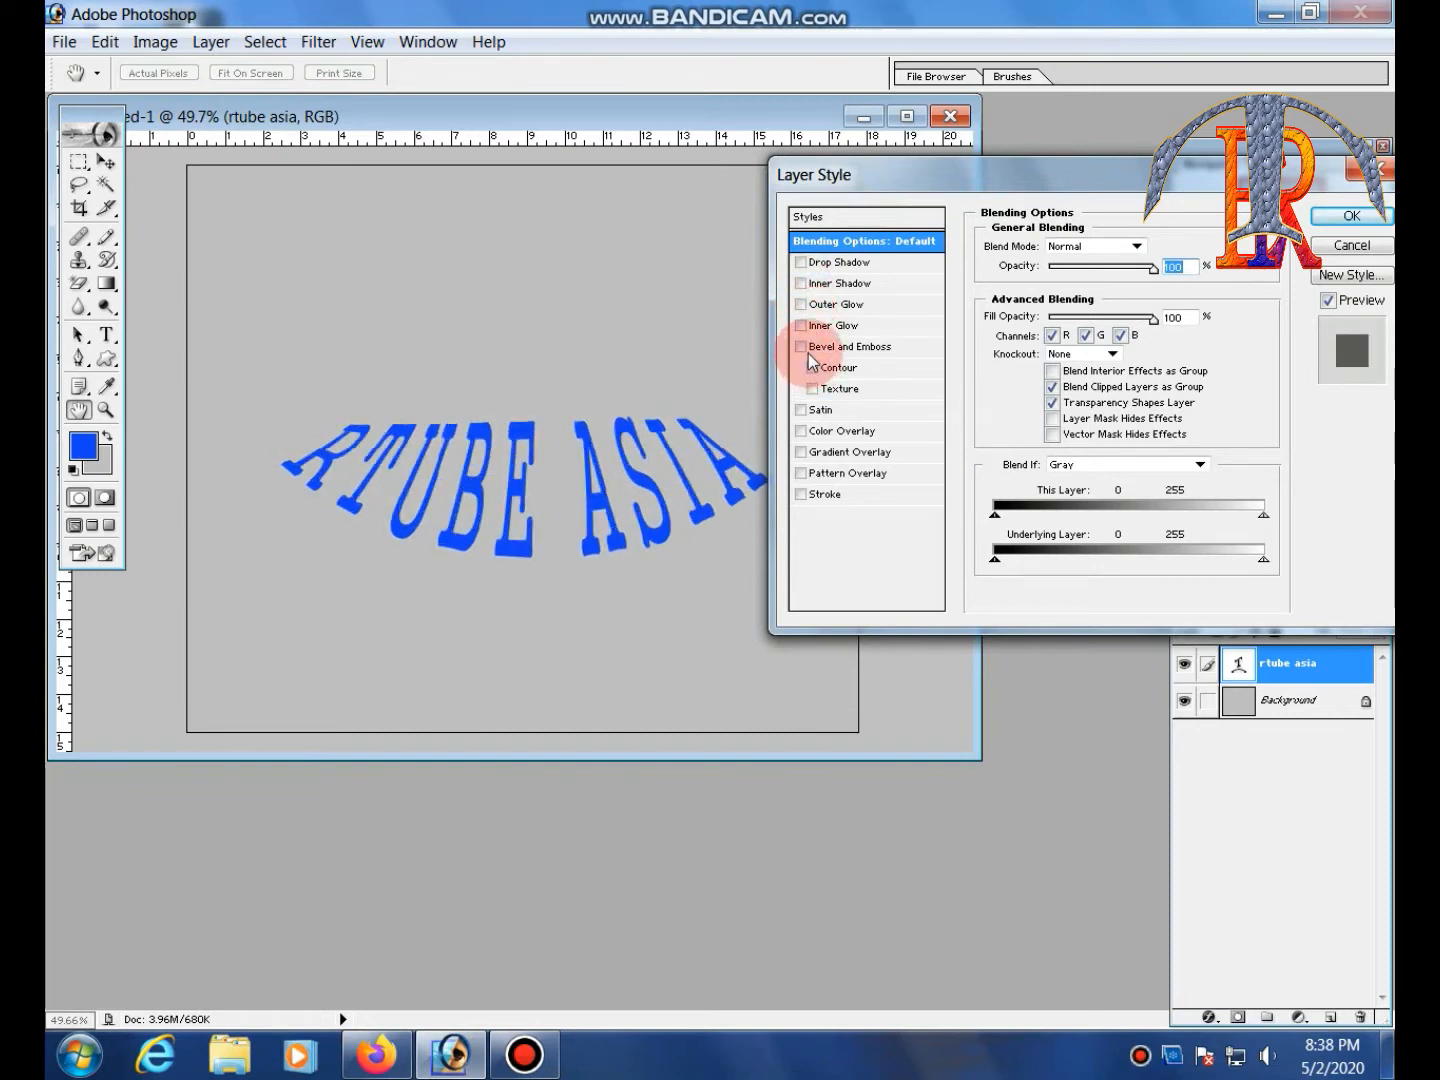
Preview Bevel and Emboss on the text with its Contour and Texture options, then switch them all off
{"action": "left_click", "coordinate": [806, 348]}
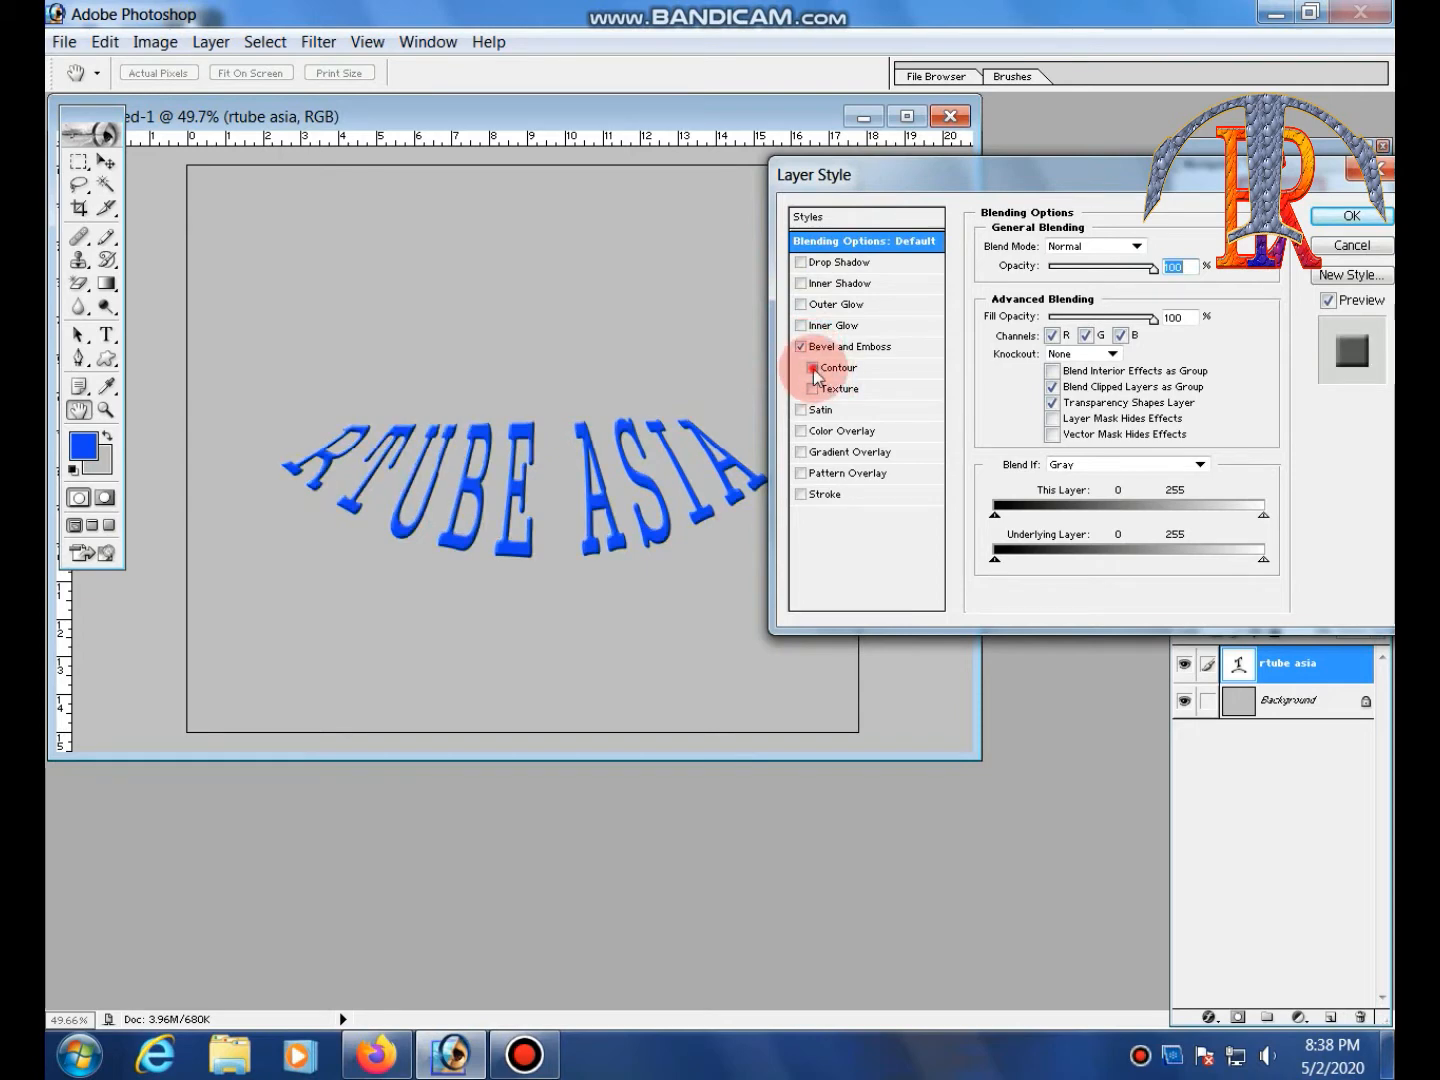
{"action": "left_click", "coordinate": [814, 369]}
{"action": "left_click", "coordinate": [814, 368]}
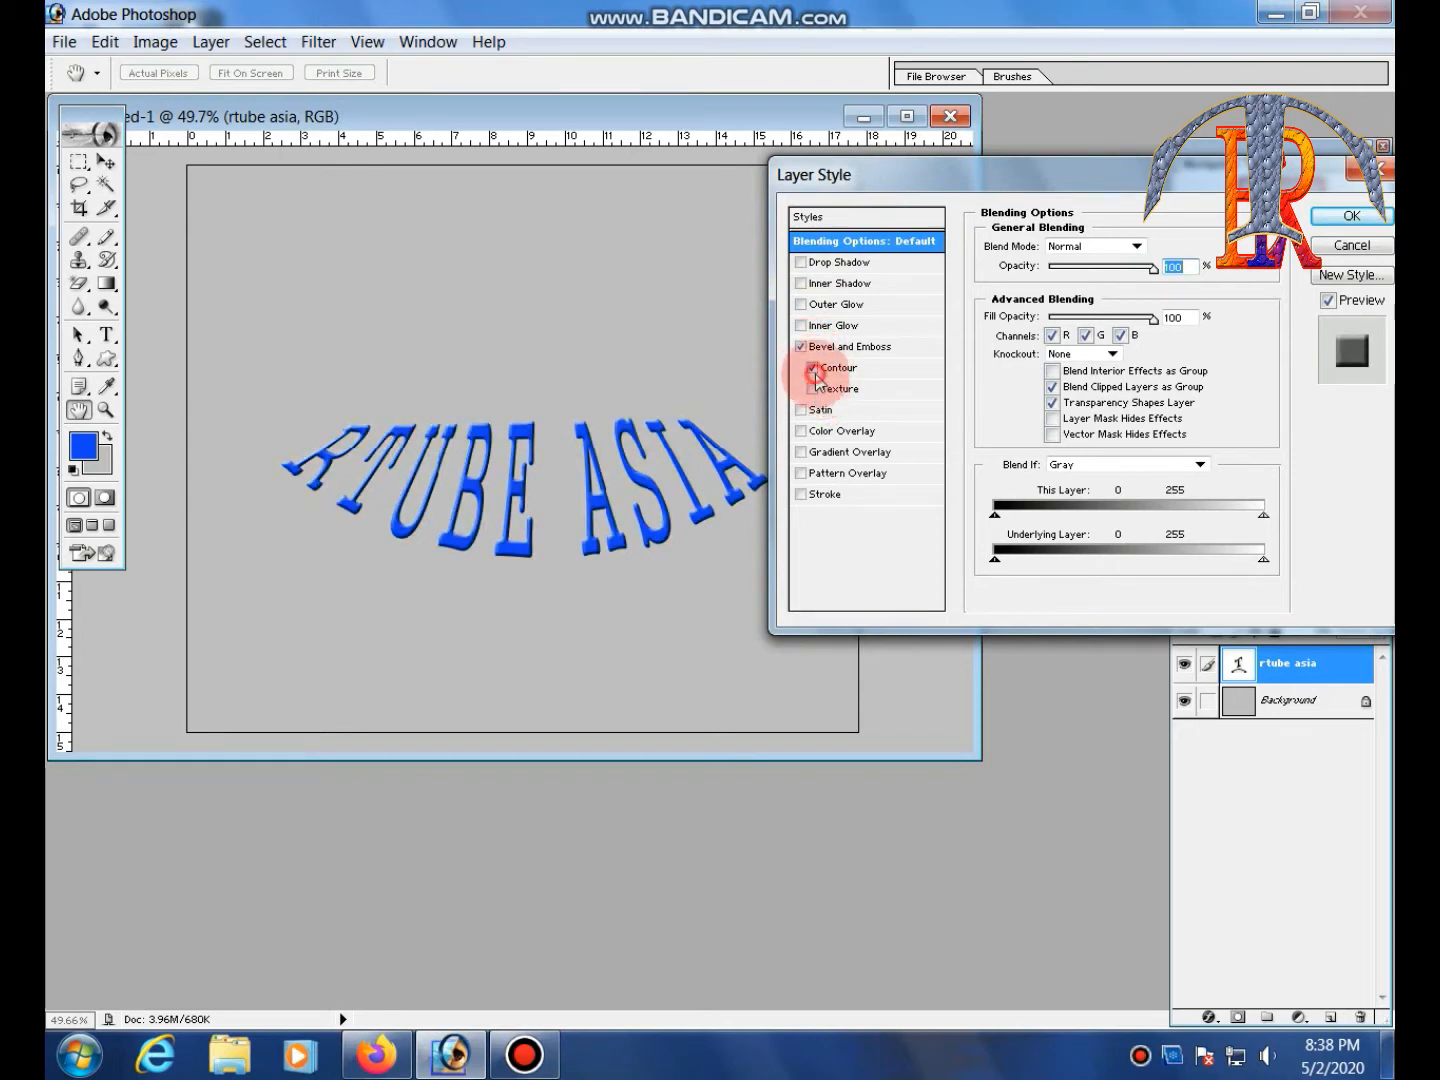
{"action": "left_click", "coordinate": [814, 389]}
{"action": "left_click", "coordinate": [813, 391]}
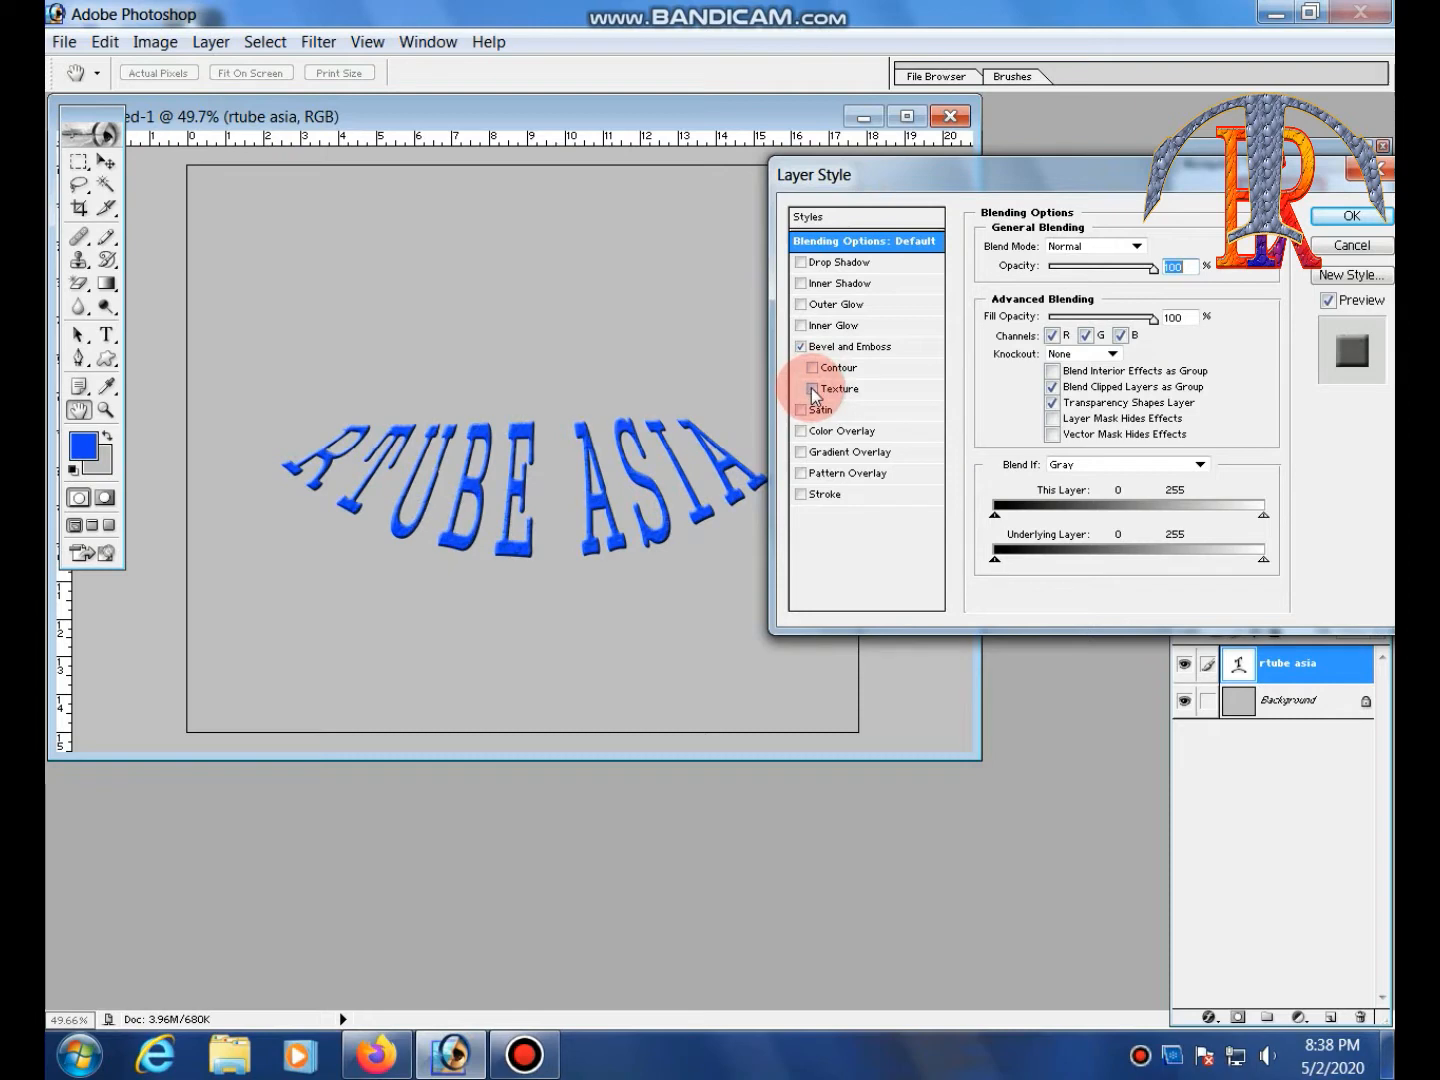
{"action": "left_click", "coordinate": [813, 368]}
{"action": "left_click", "coordinate": [800, 347]}
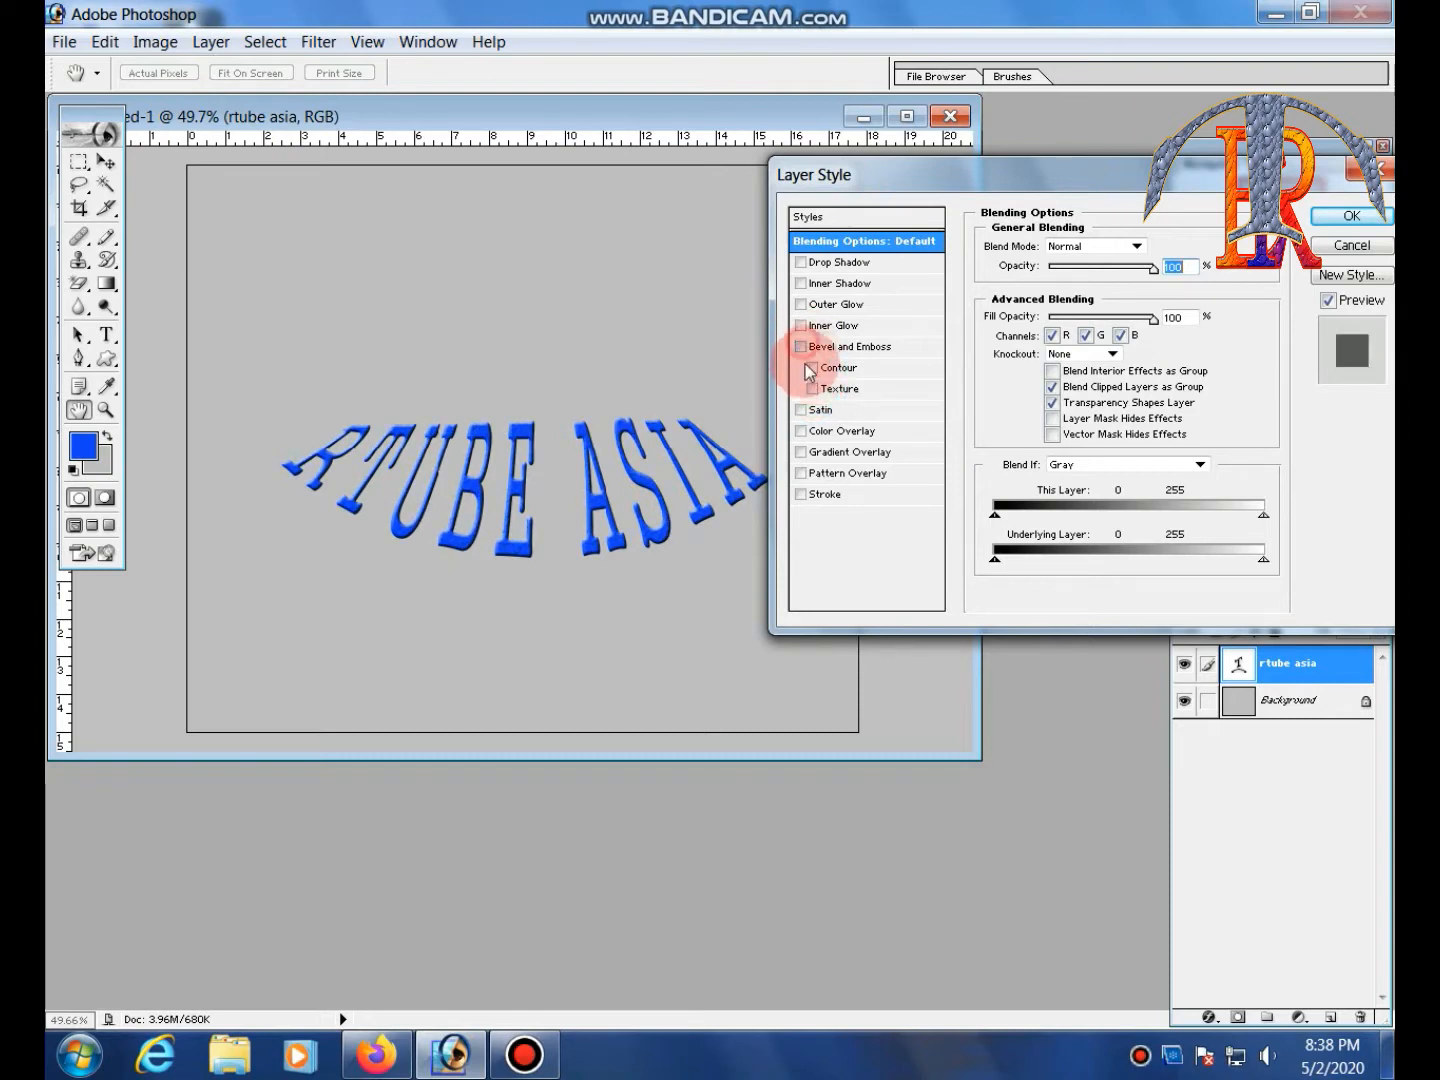
Preview Satin, Color Overlay, Gradient Overlay, Pattern Overlay and Stroke on the text one at a time, switching each off again
{"action": "left_click", "coordinate": [801, 409]}
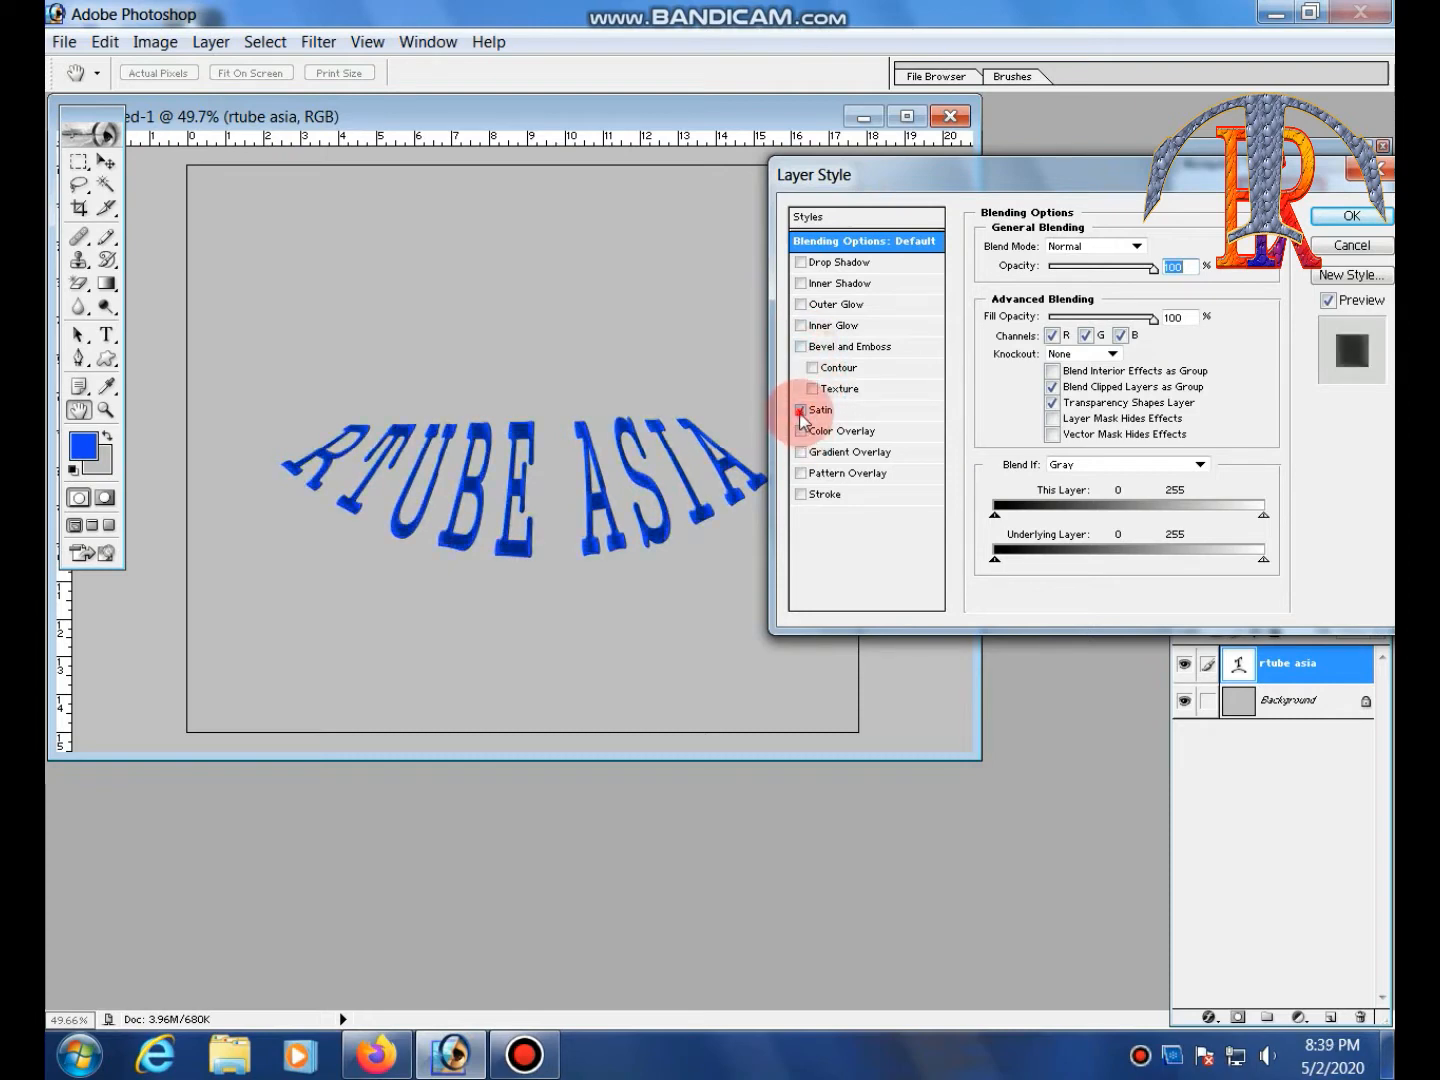
{"action": "left_click", "coordinate": [801, 409]}
{"action": "left_click", "coordinate": [801, 431]}
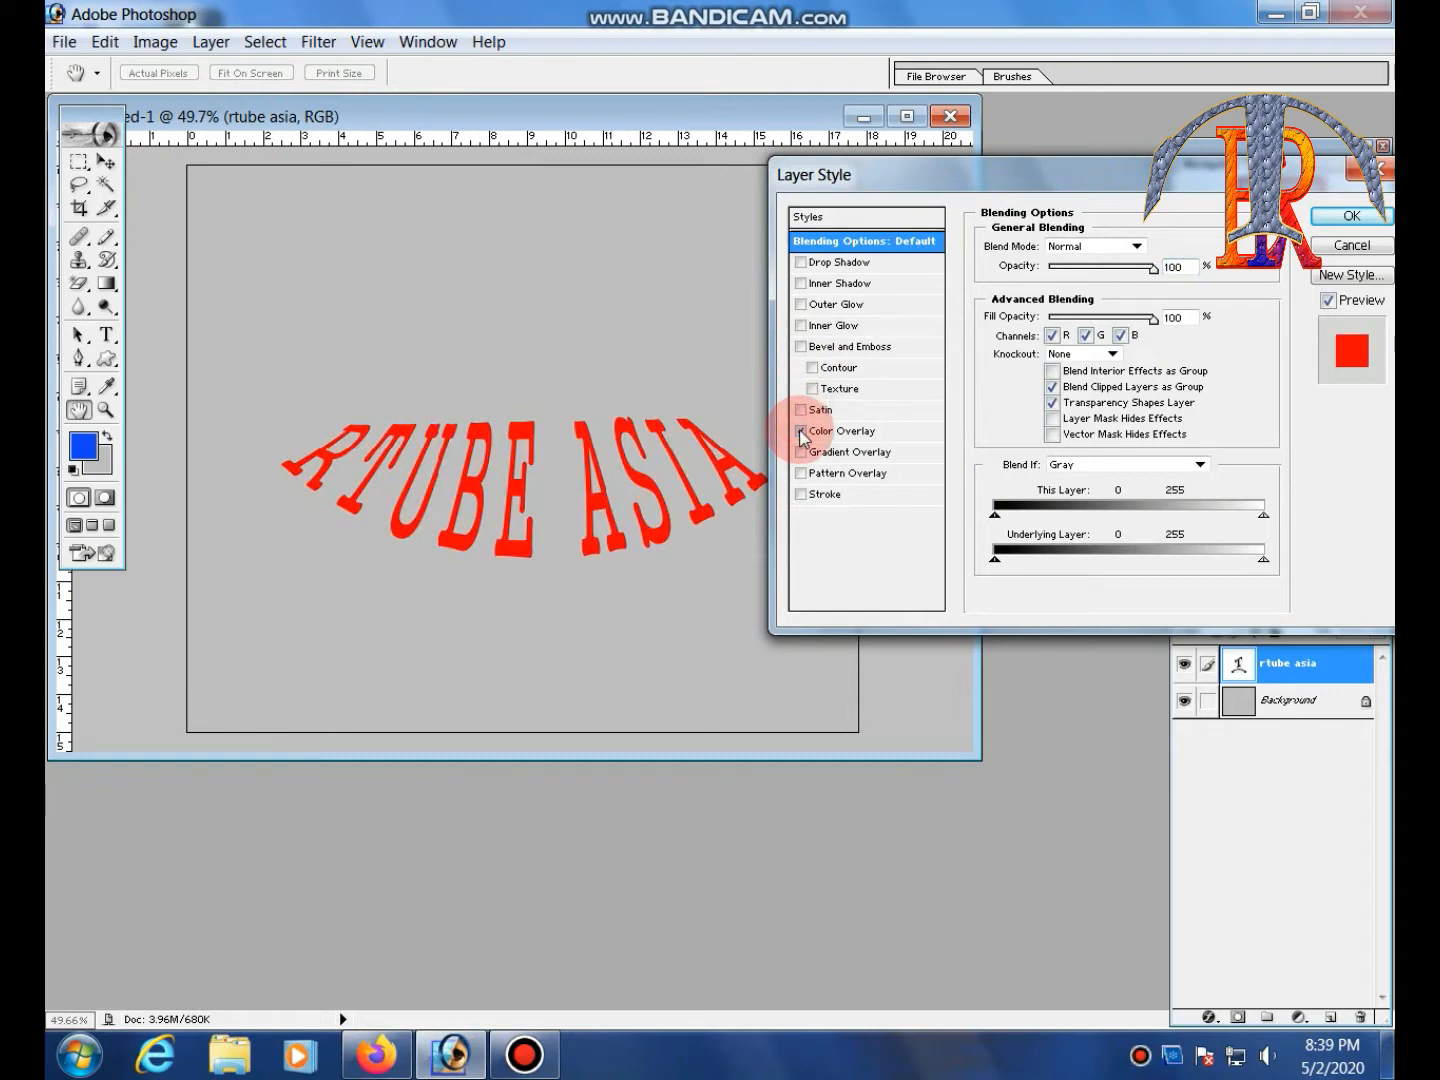
{"action": "left_click", "coordinate": [801, 431]}
{"action": "left_click", "coordinate": [801, 452]}
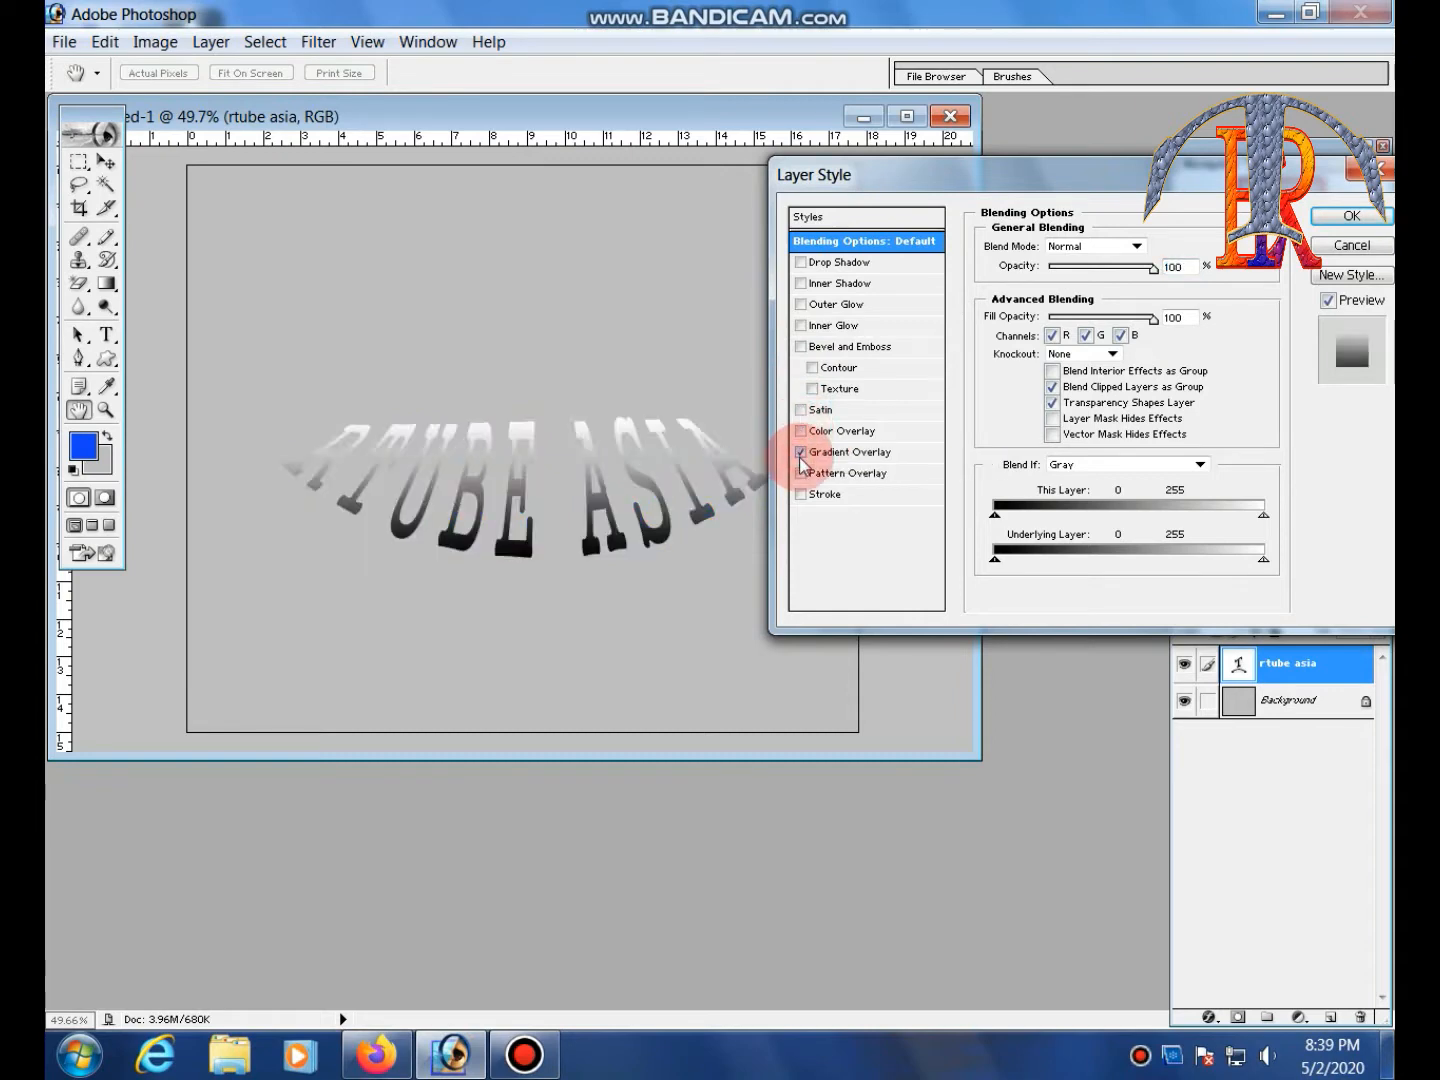
{"action": "left_click", "coordinate": [801, 454]}
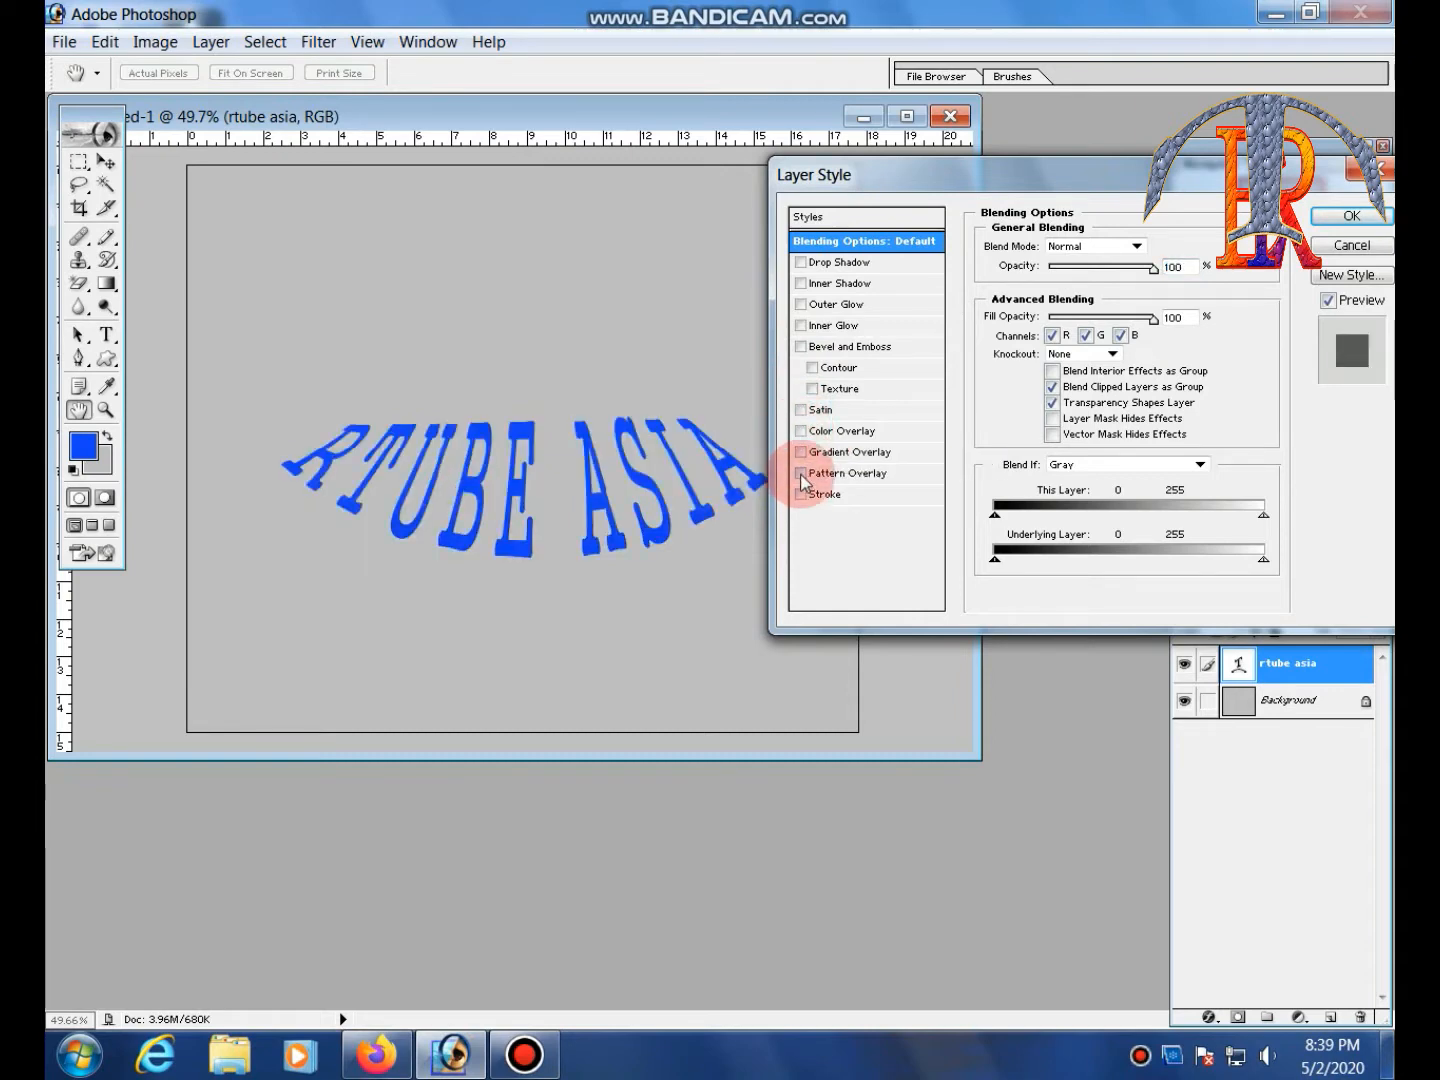
{"action": "left_click", "coordinate": [801, 474]}
{"action": "left_click", "coordinate": [801, 474]}
{"action": "left_click", "coordinate": [802, 494]}
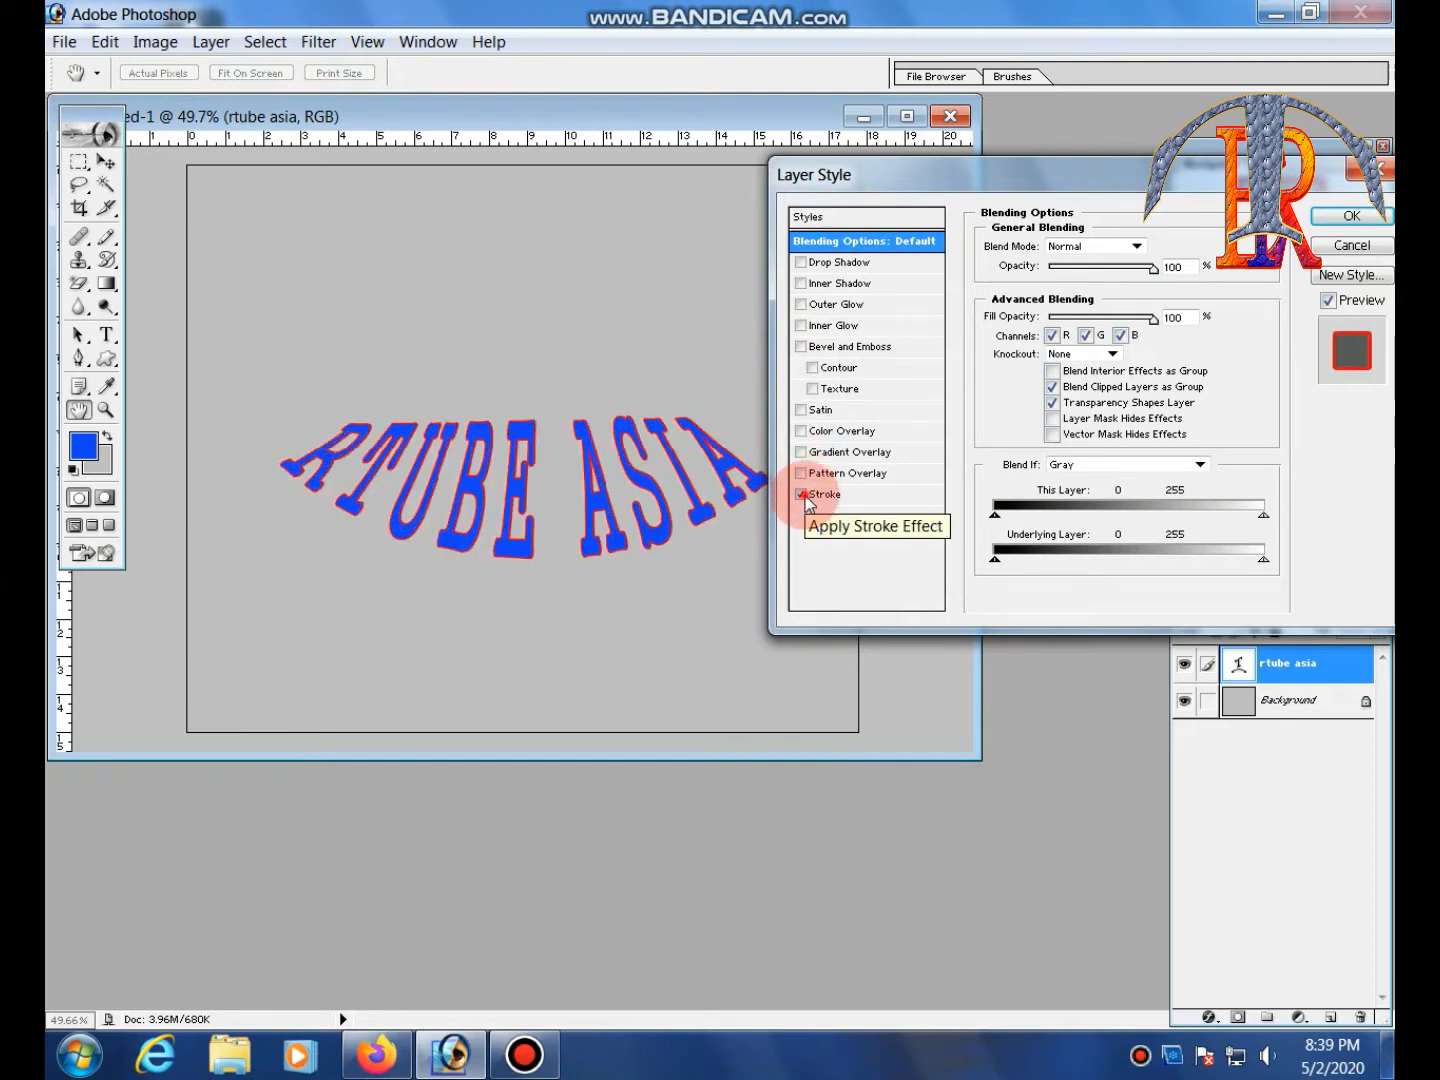
{"action": "left_click", "coordinate": [804, 495]}
Enable Drop Shadow on the text with 100% opacity and a 153° light angle, keeping Use Global Light on
{"action": "left_click", "coordinate": [838, 264]}
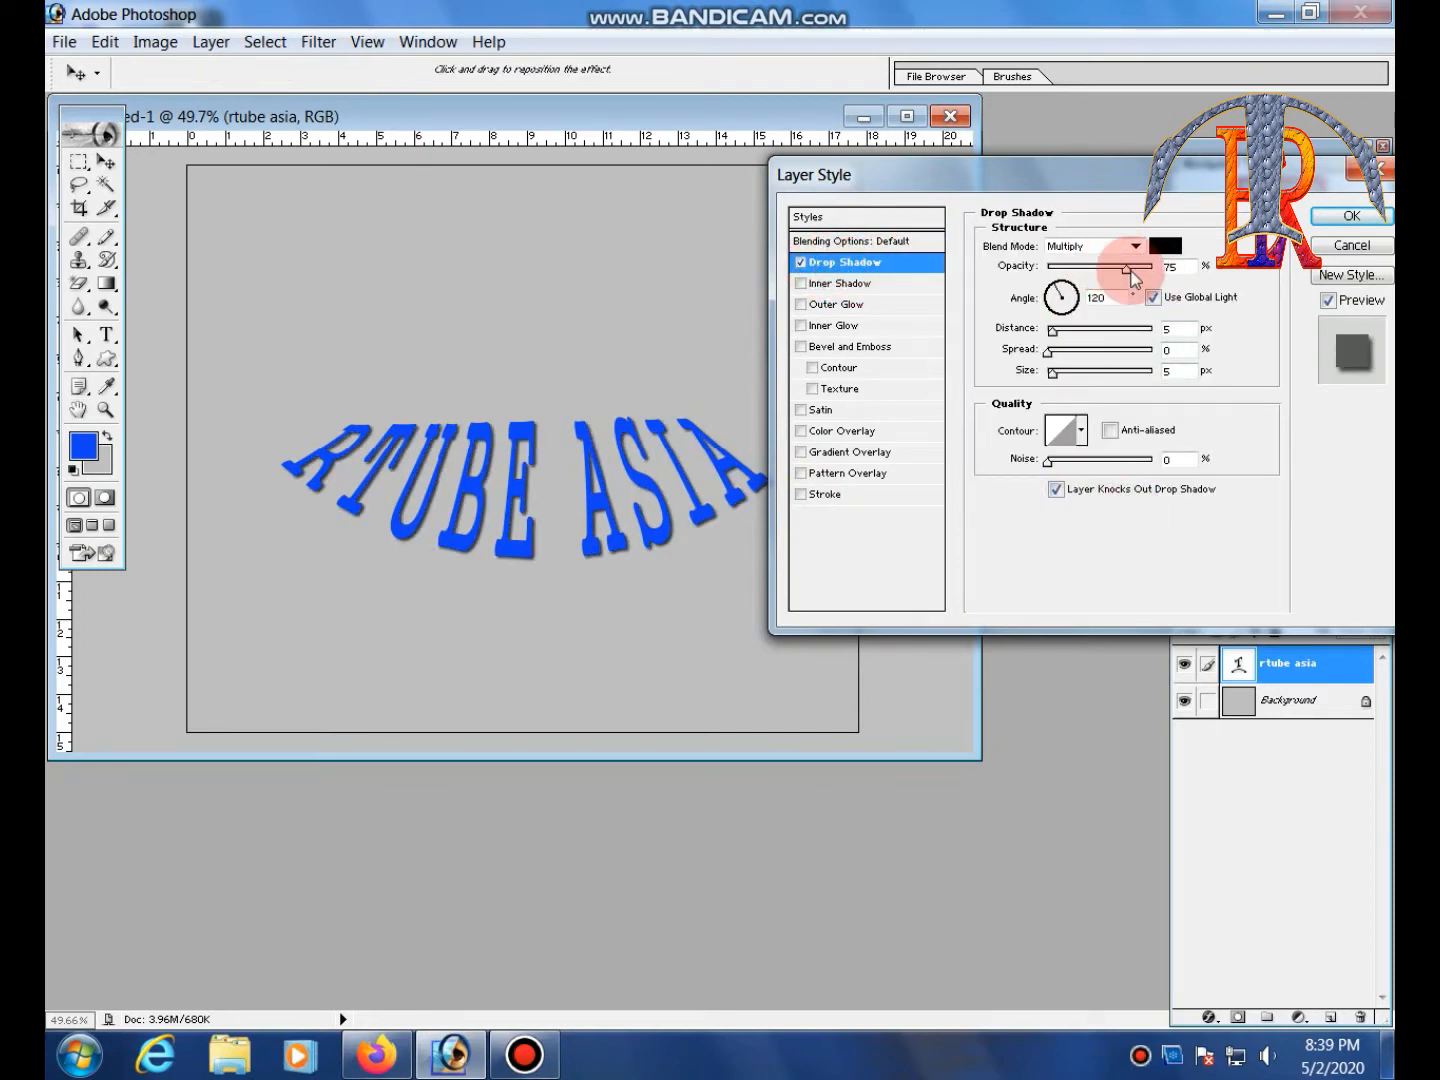
{"action": "left_click_drag", "start_coordinate": [1128, 275], "coordinate": [1166, 243]}
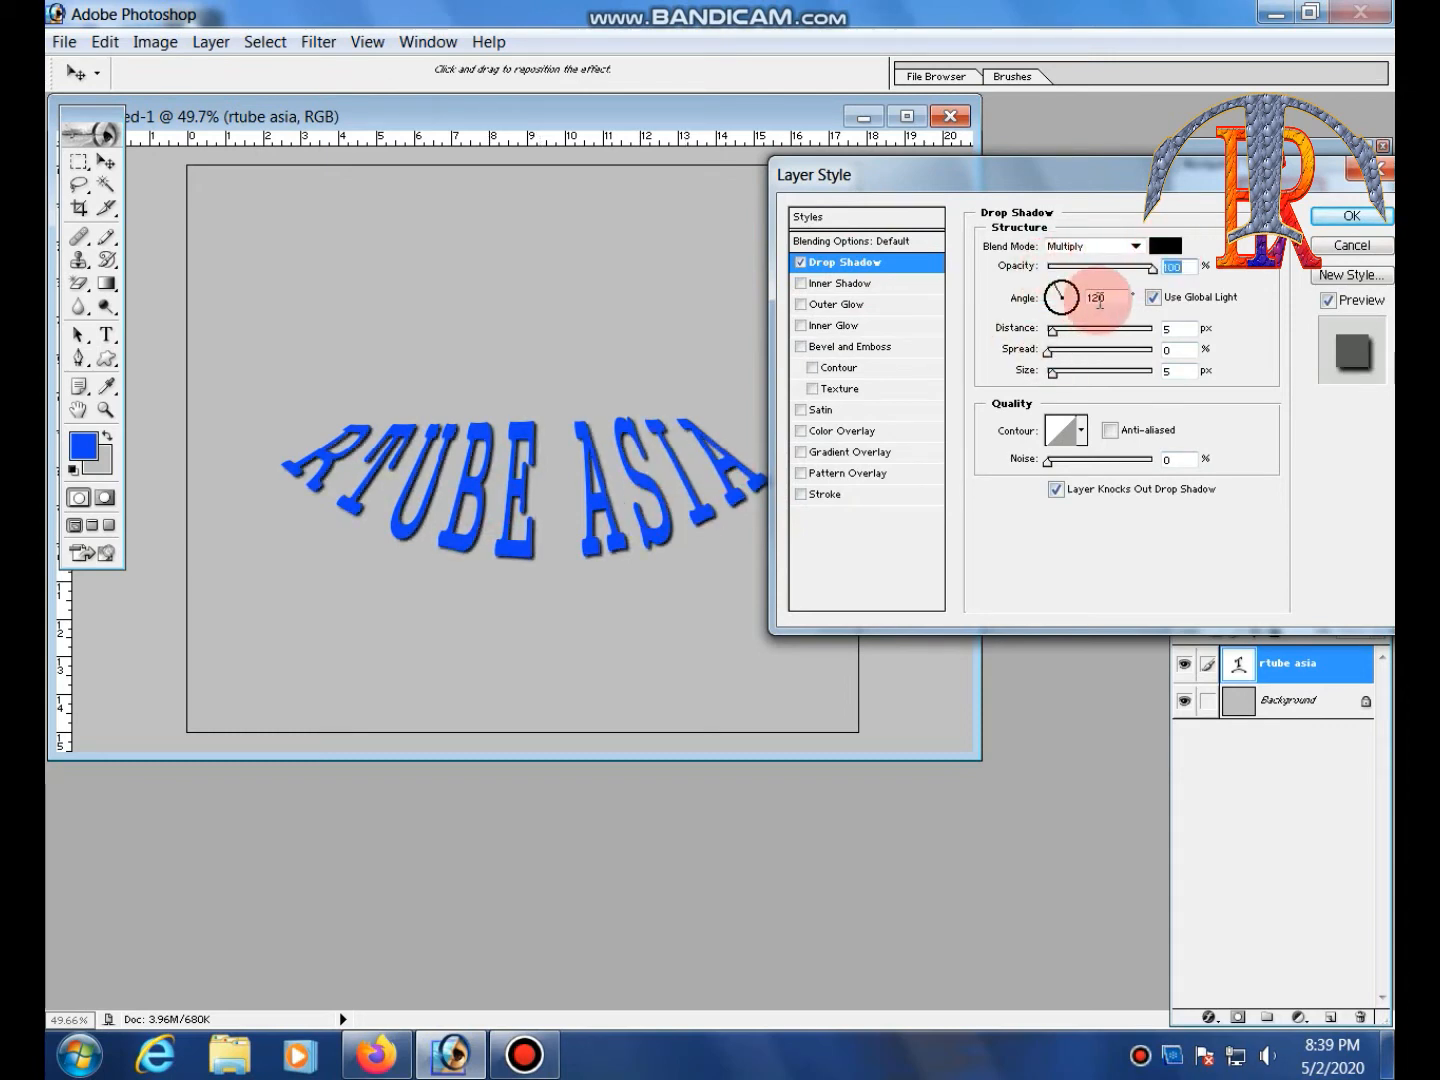
{"action": "left_click_drag", "start_coordinate": [1076, 300], "coordinate": [1059, 294]}
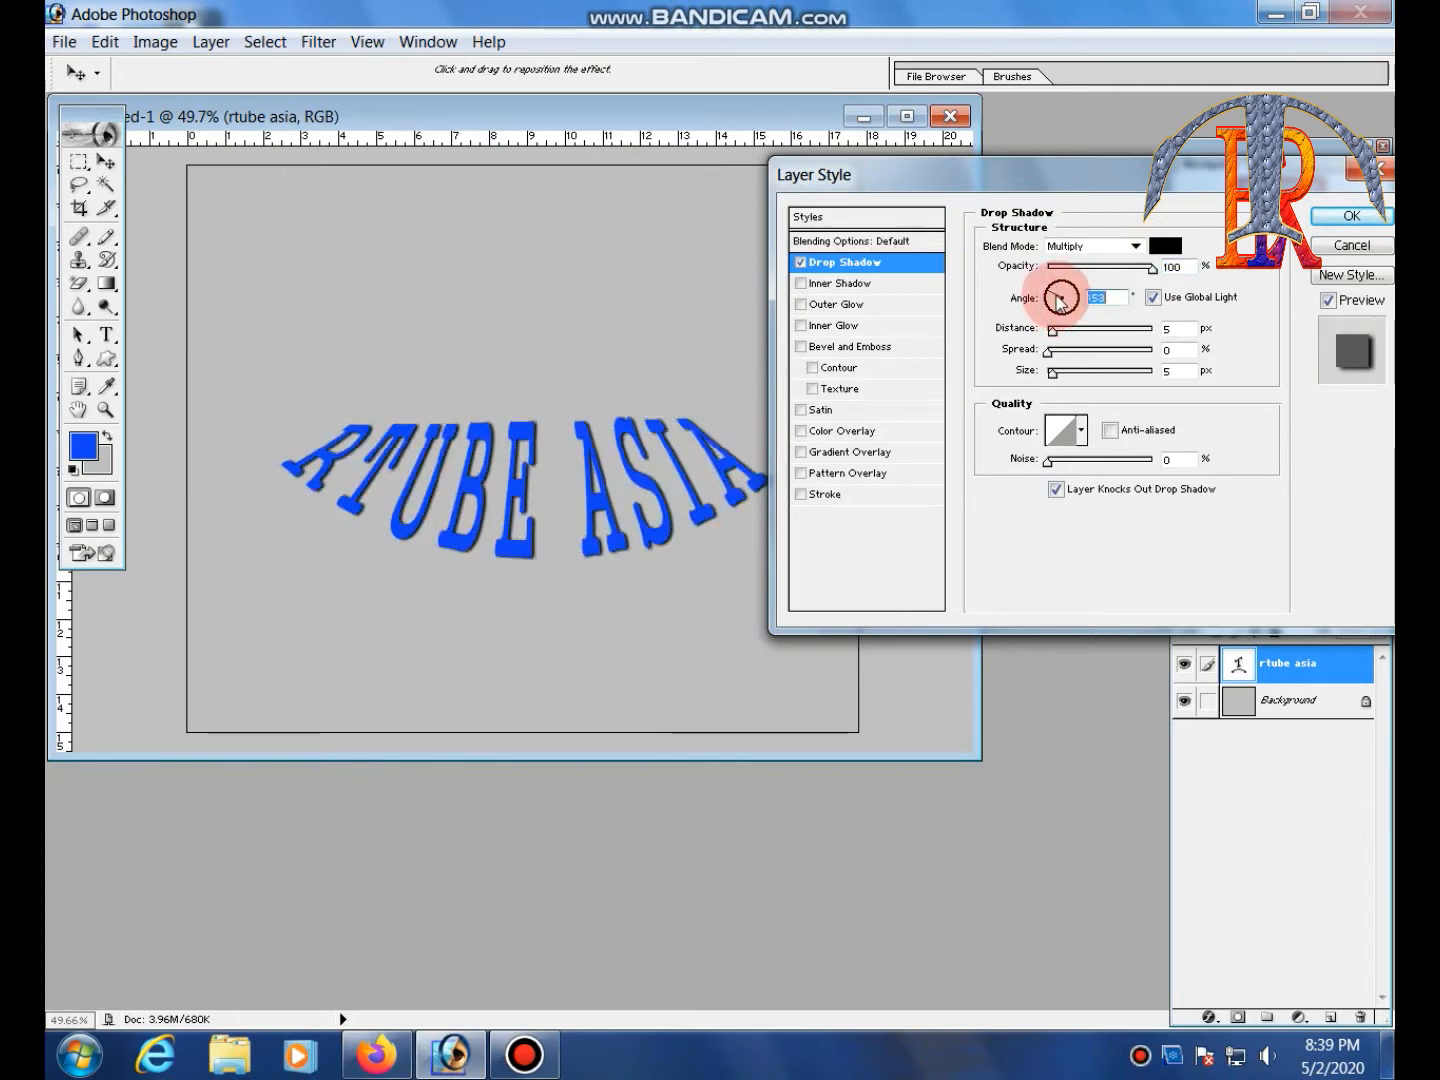
{"action": "left_click", "coordinate": [1154, 300]}
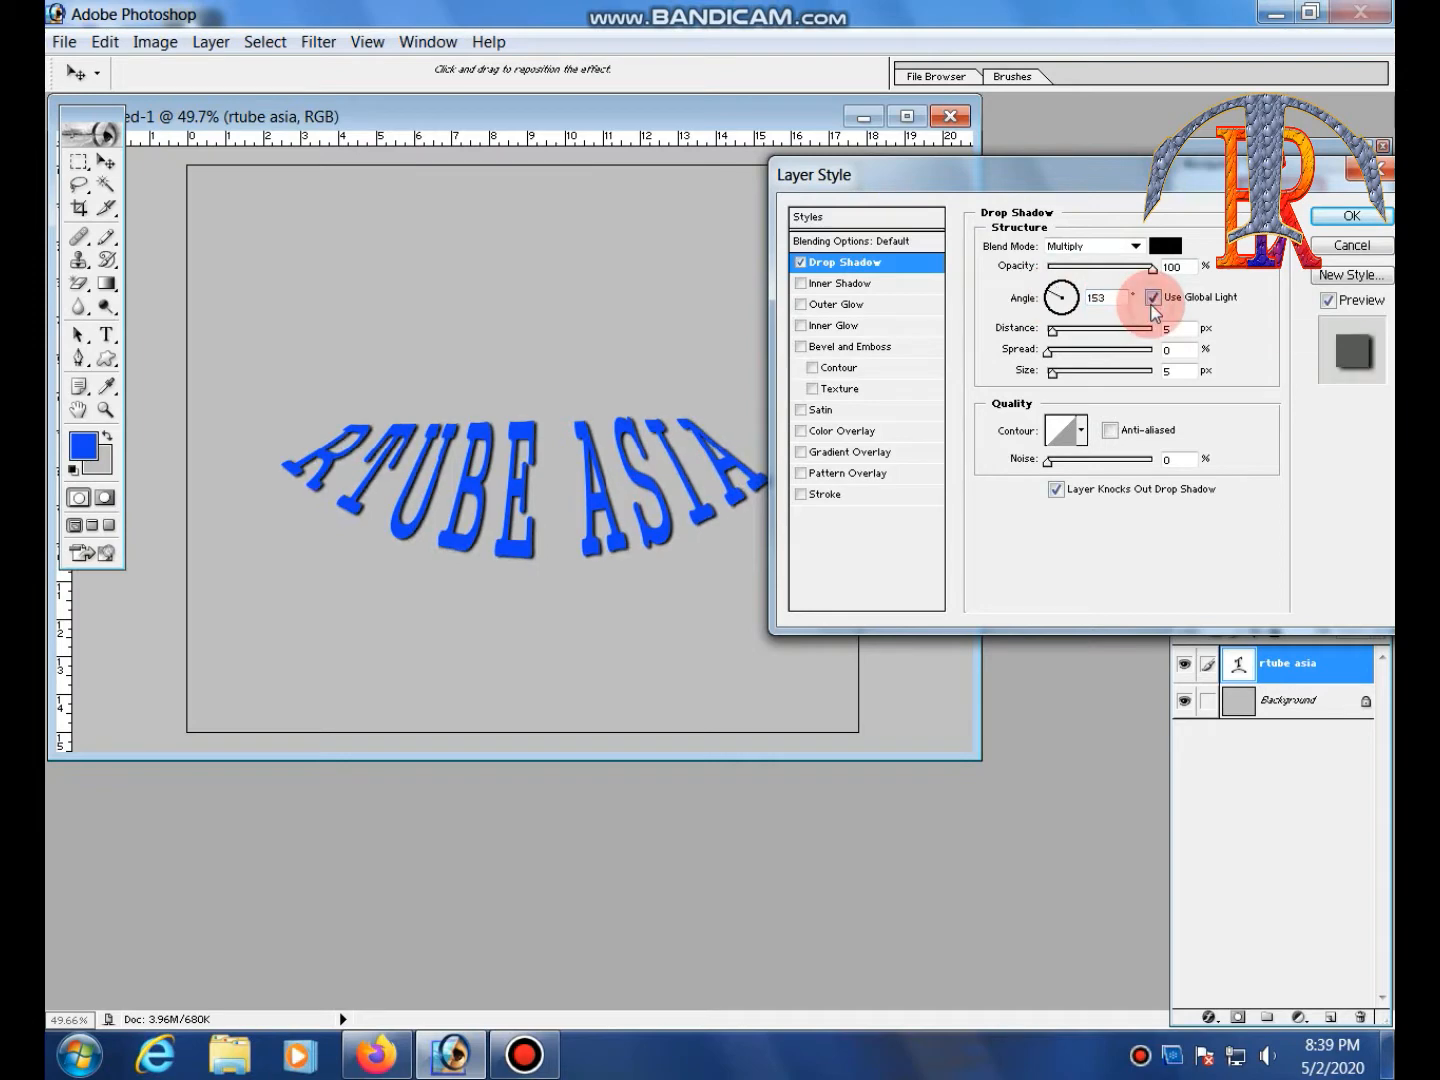
Set the drop shadow's distance to 14 px
{"action": "mouse_move", "coordinate": [1061, 331]}
{"action": "left_mouse_down"}
{"action": "mouse_move", "coordinate": [1085, 342]}
{"action": "mouse_move", "coordinate": [1101, 322]}
{"action": "mouse_move", "coordinate": [1016, 338]}
{"action": "mouse_move", "coordinate": [1154, 343]}
{"action": "mouse_move", "coordinate": [1058, 342]}
{"action": "left_mouse_up"}
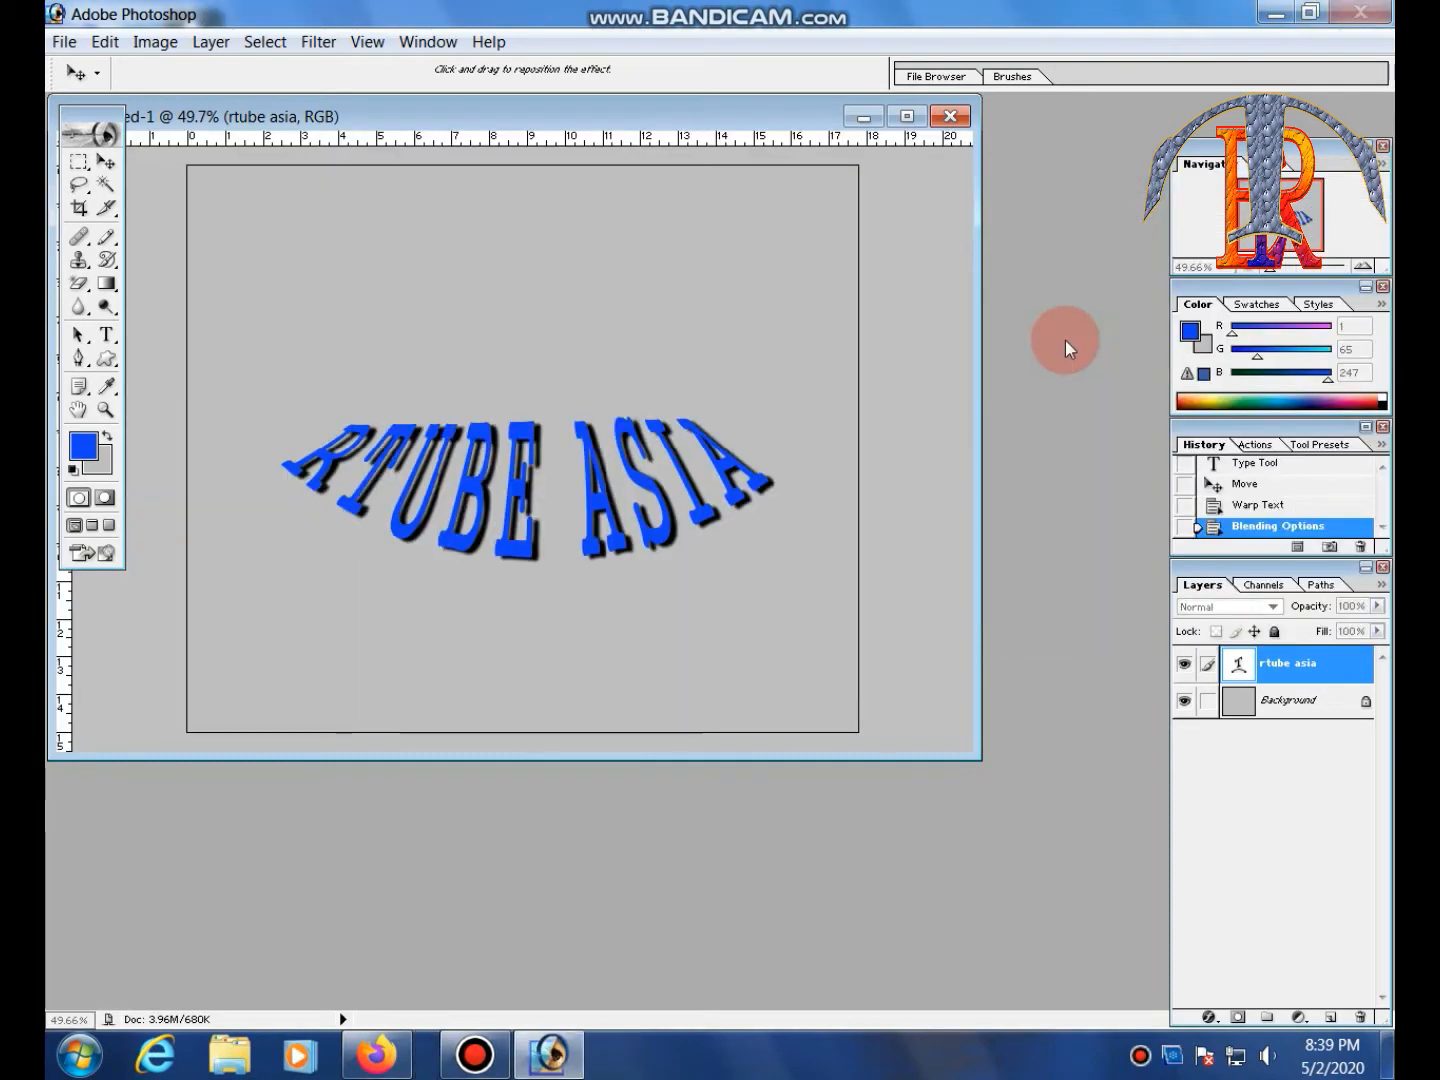
{"action": "left_click", "coordinate": [537, 1050]}
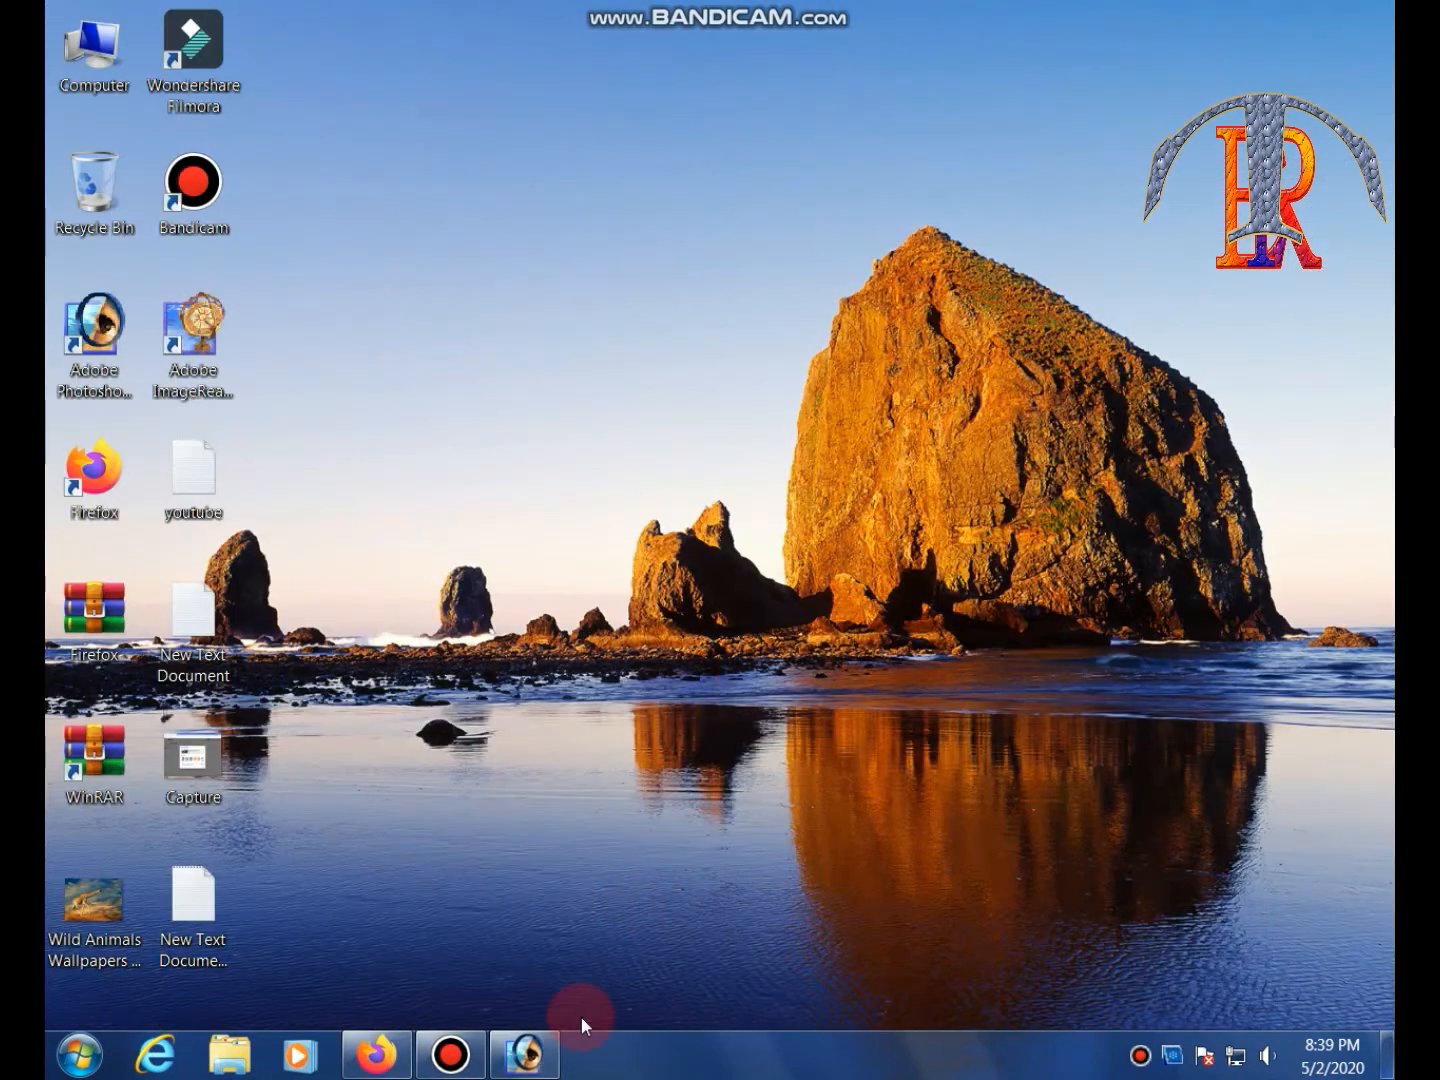
{"action": "left_click", "coordinate": [556, 1047]}
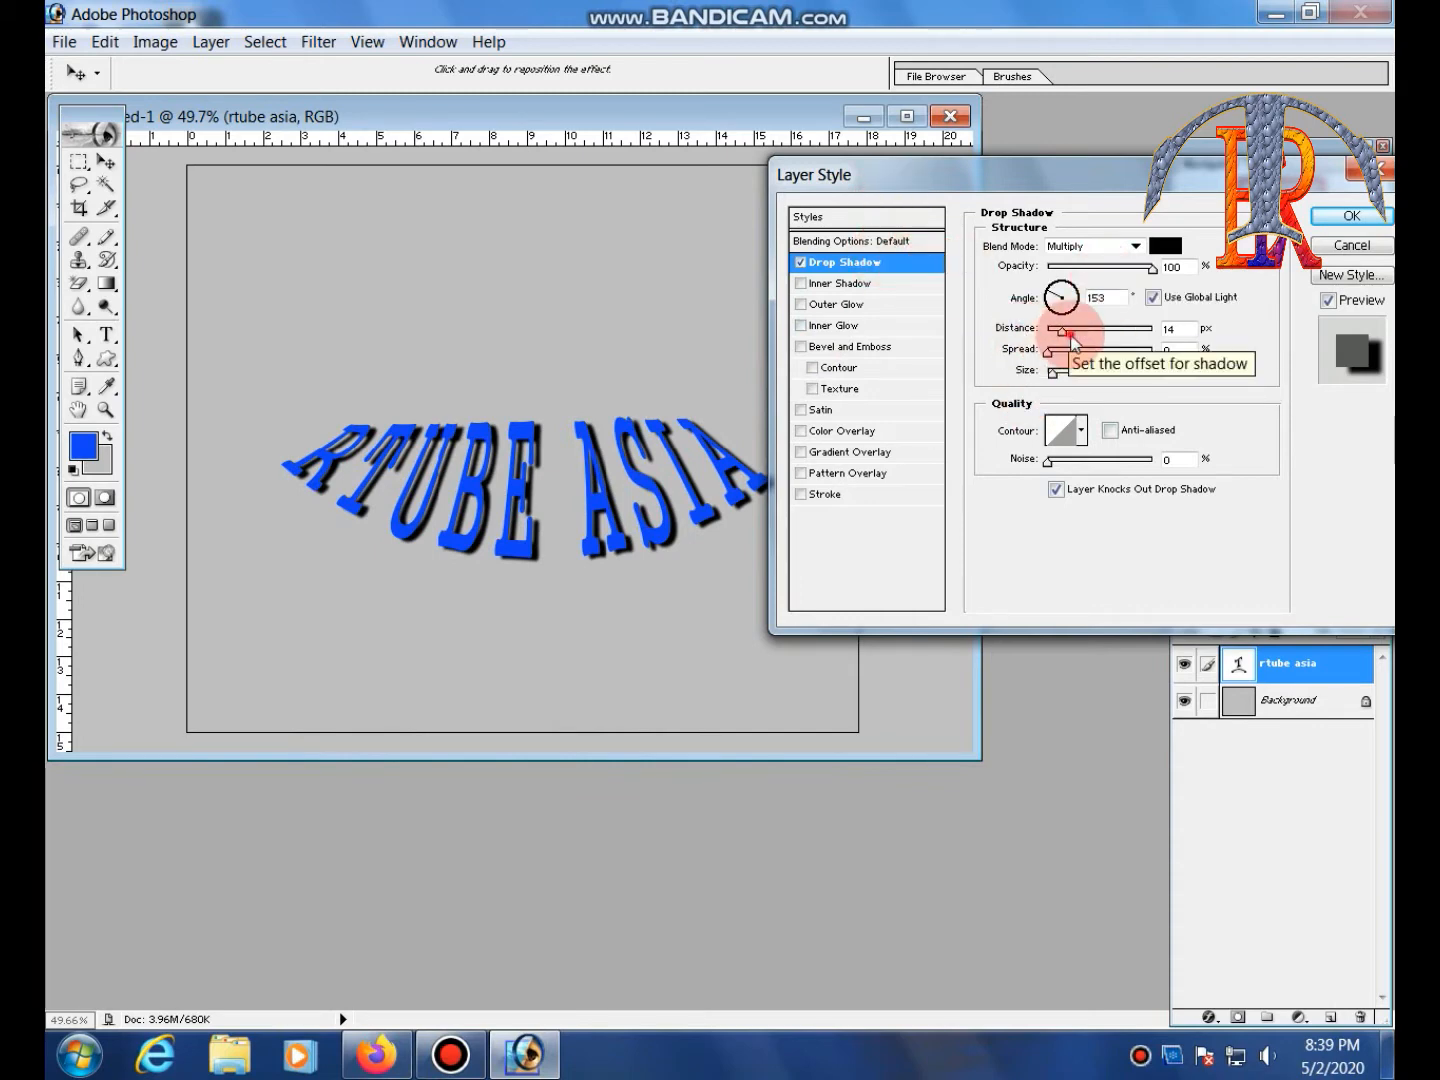
Set the drop shadow's distance to 0 px, spread to 2%, size to 0 px and noise to 0%
{"action": "left_click_drag", "start_coordinate": [1070, 336], "coordinate": [1165, 373]}
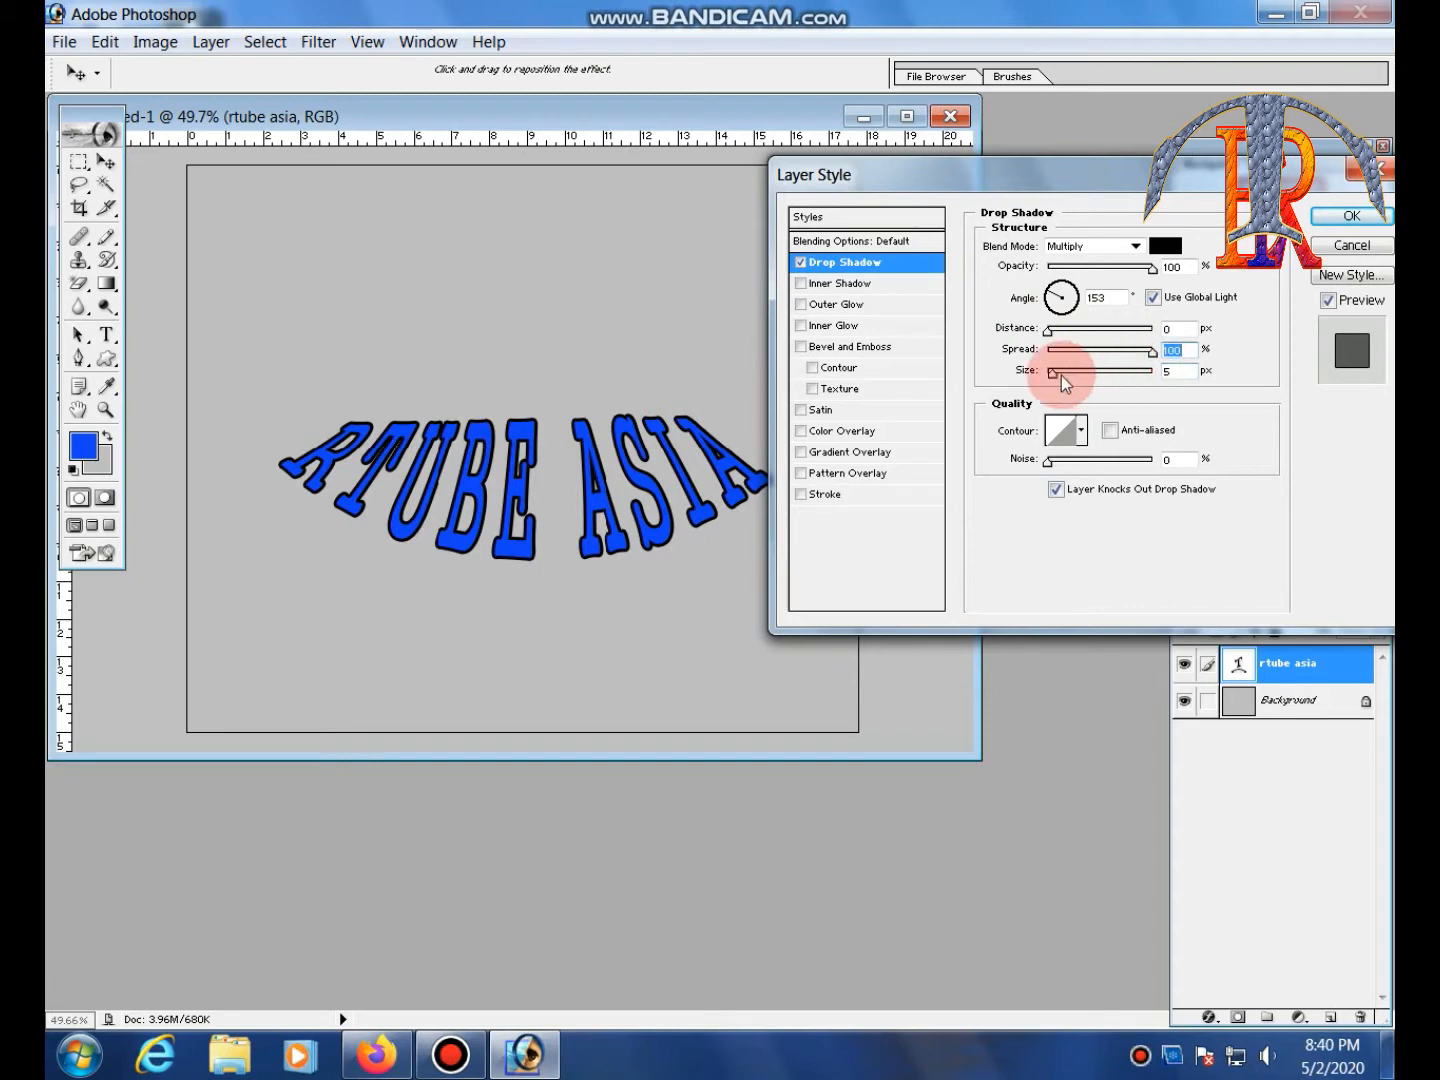
{"action": "left_click", "coordinate": [1049, 350]}
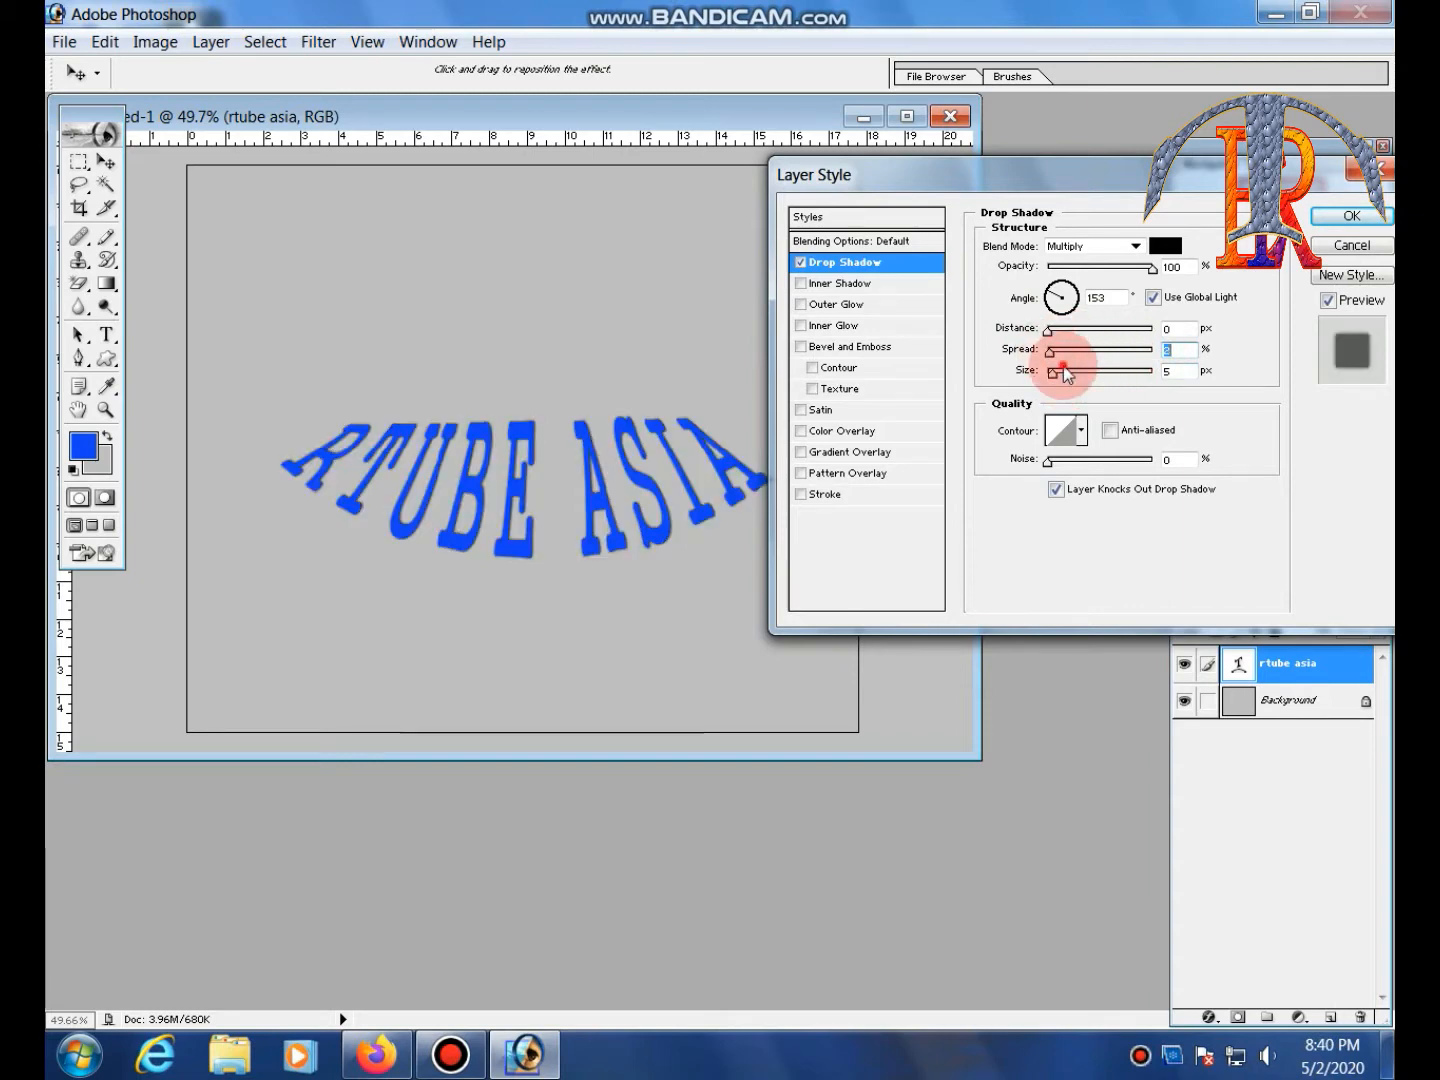
{"action": "left_click_drag", "start_coordinate": [1053, 371], "coordinate": [1014, 371]}
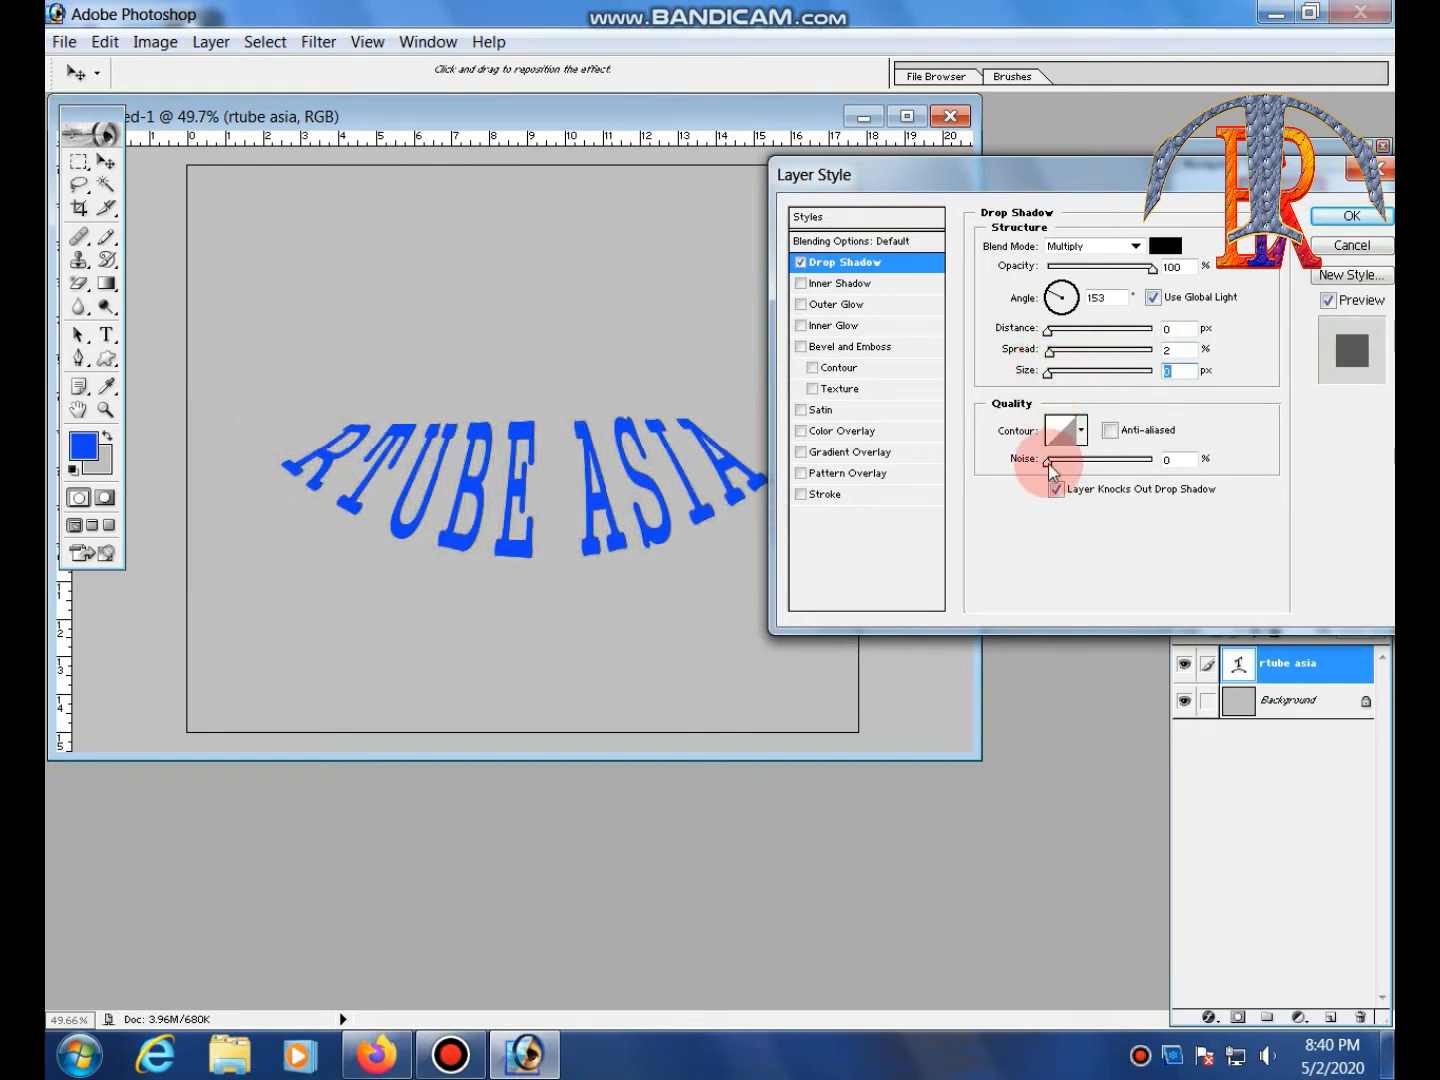
{"action": "mouse_move", "coordinate": [1049, 463]}
{"action": "left_mouse_down"}
{"action": "mouse_move", "coordinate": [1155, 464]}
{"action": "mouse_move", "coordinate": [1036, 465]}
{"action": "left_mouse_up"}
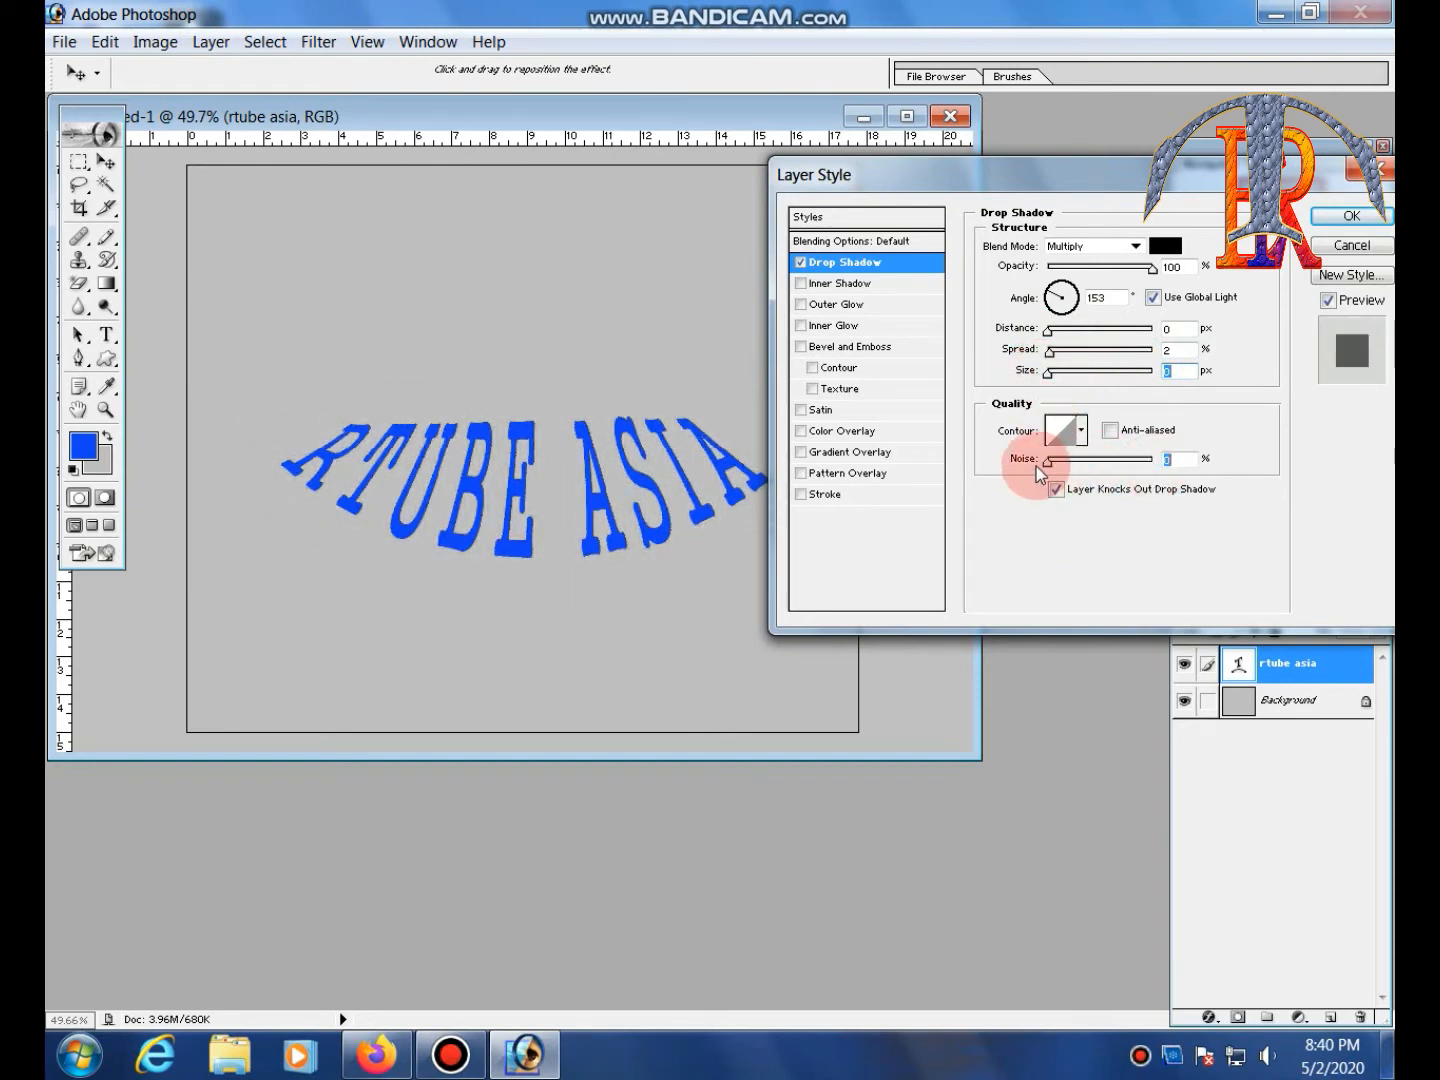
Give the drop shadow a valley-shaped contour, 87% noise, a size of 90 px and a spread of 17%
{"action": "left_click", "coordinate": [1080, 431]}
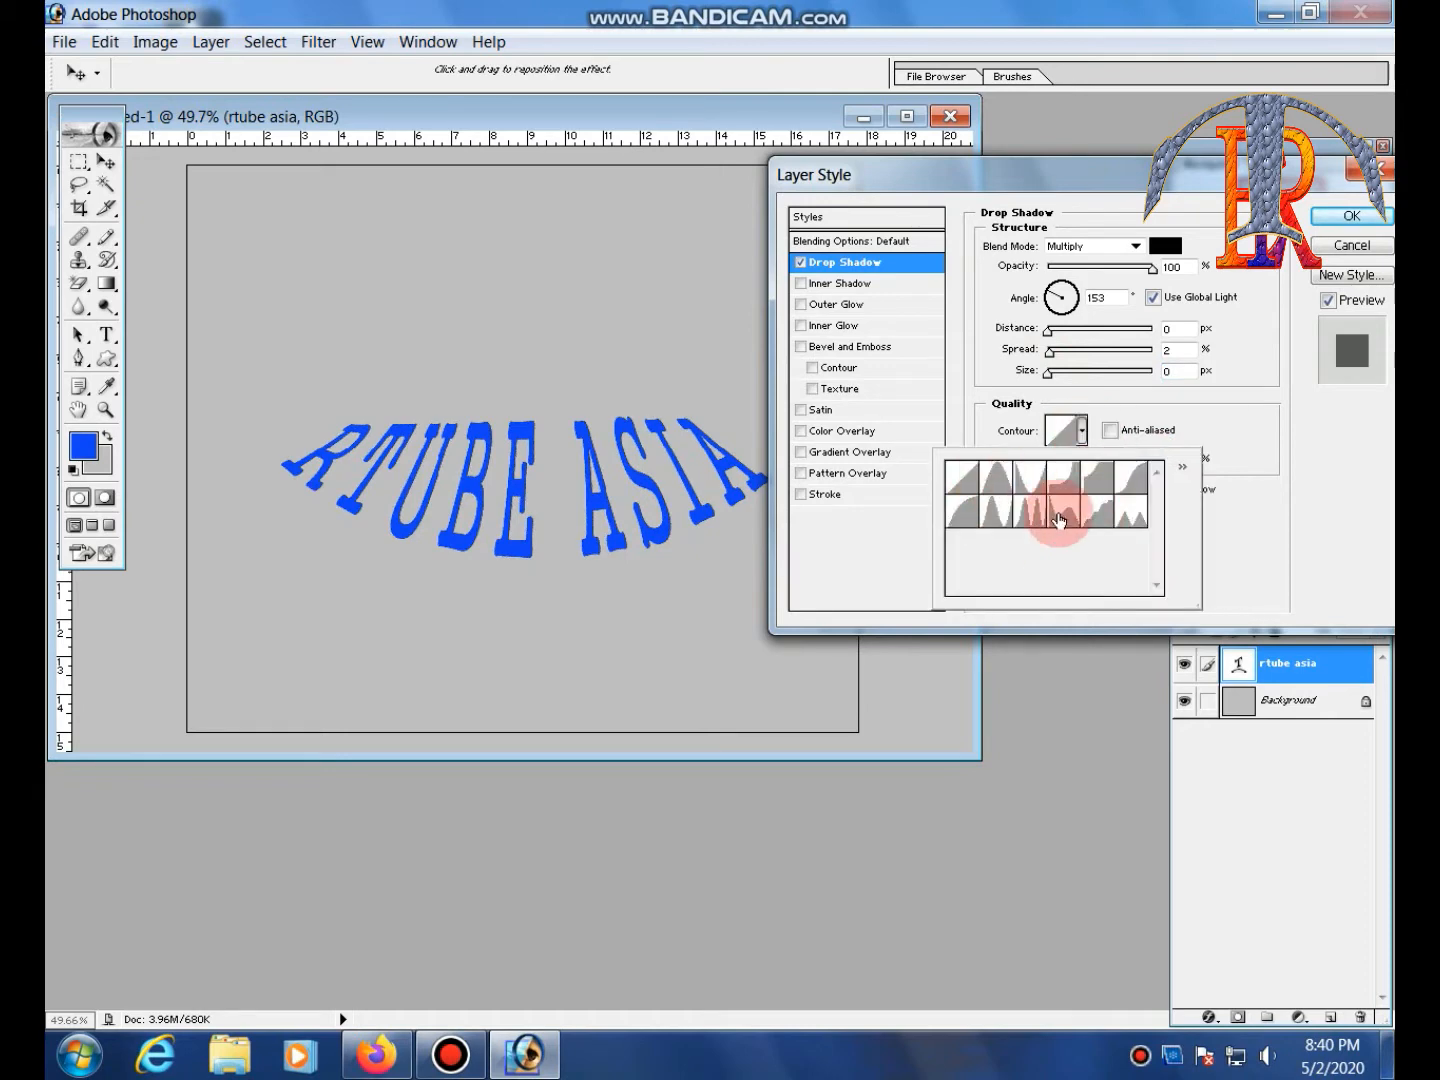
{"action": "left_click", "coordinate": [1031, 479]}
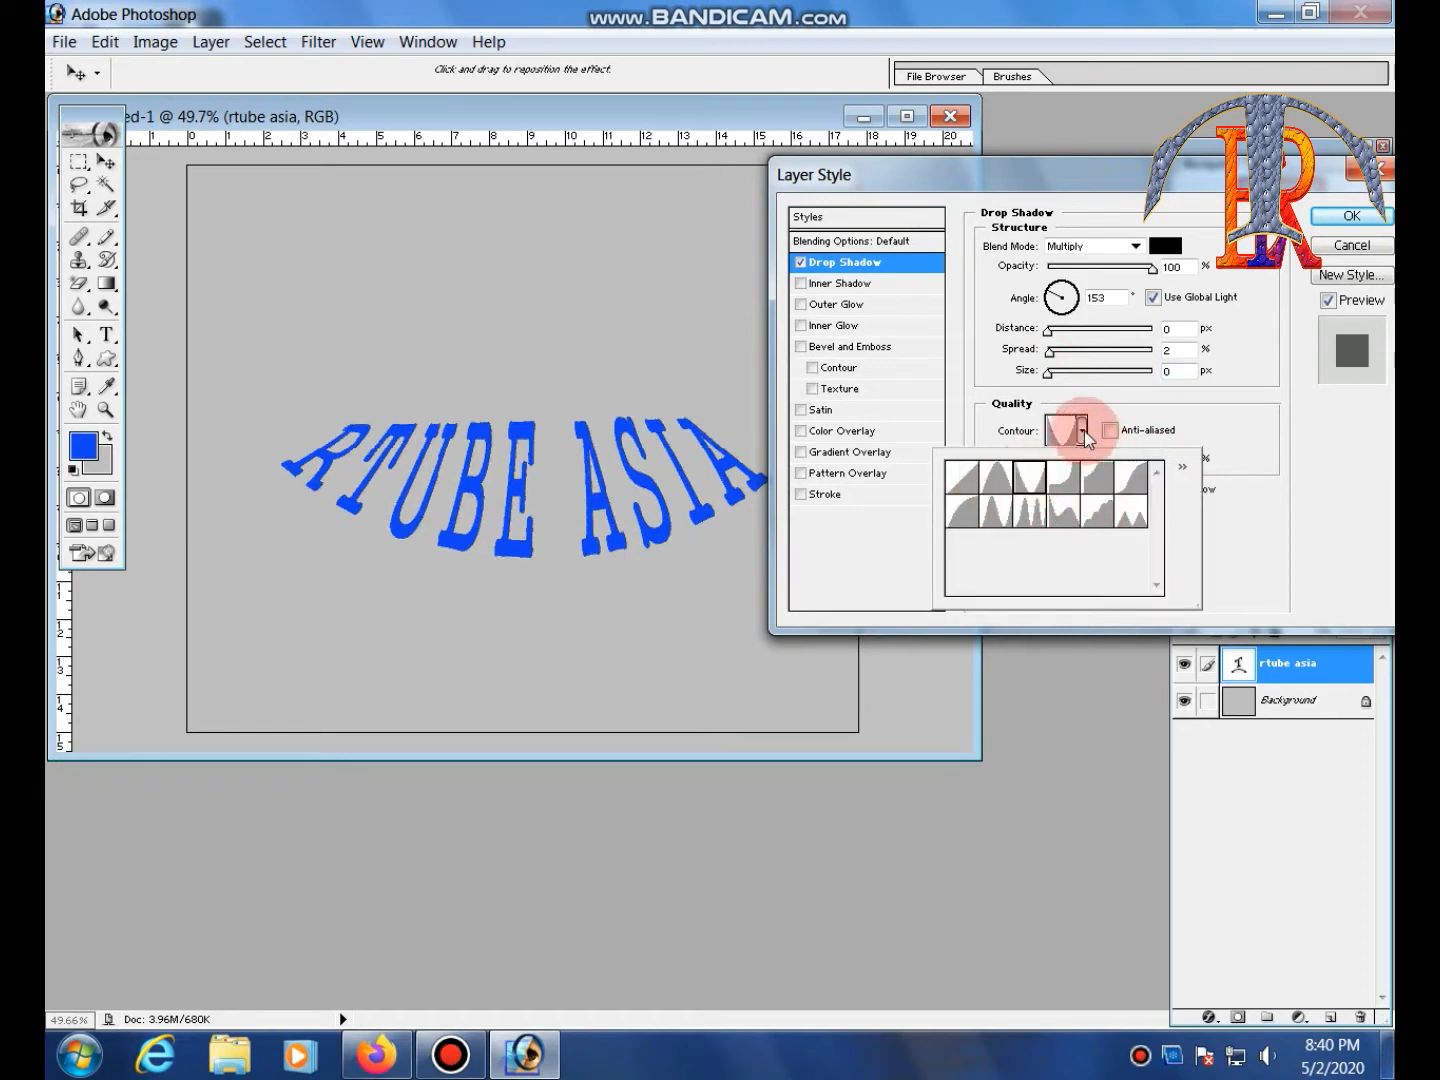
{"action": "left_click", "coordinate": [1083, 431]}
{"action": "left_click_drag", "start_coordinate": [1047, 465], "coordinate": [1139, 463]}
{"action": "left_click_drag", "start_coordinate": [1092, 383], "coordinate": [1065, 352]}
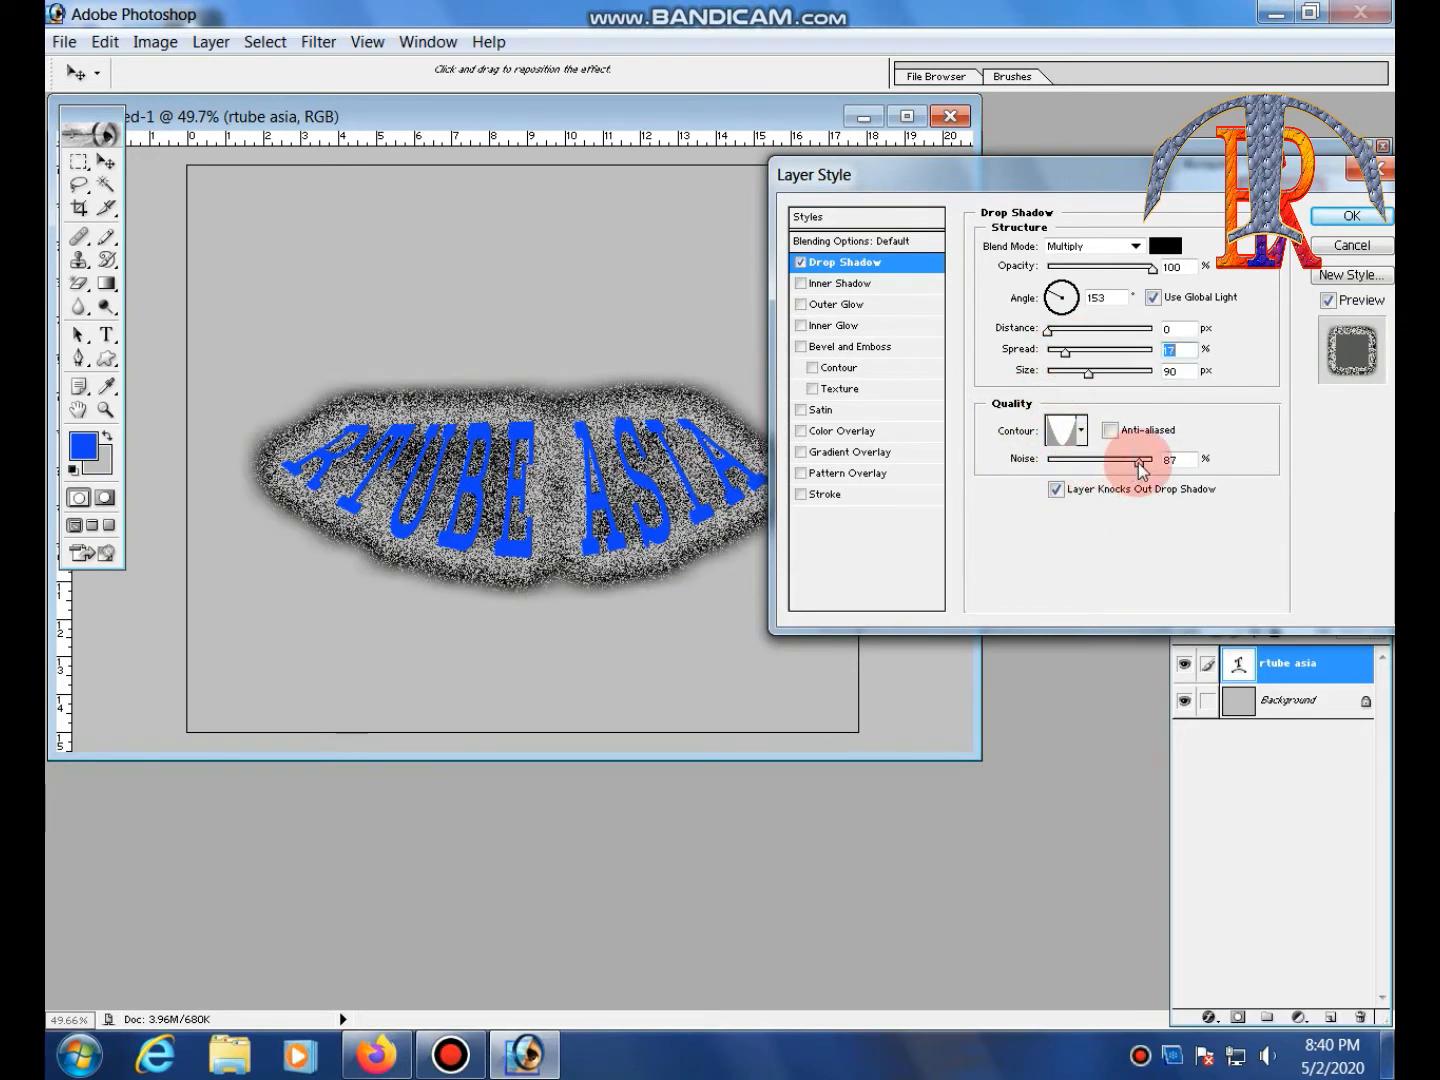
Set the drop shadow's noise to 0% and try the preset contours one by one, ending on the wide single-peak contour
{"action": "left_click_drag", "start_coordinate": [1138, 463], "coordinate": [1038, 472]}
{"action": "left_click", "coordinate": [1080, 432]}
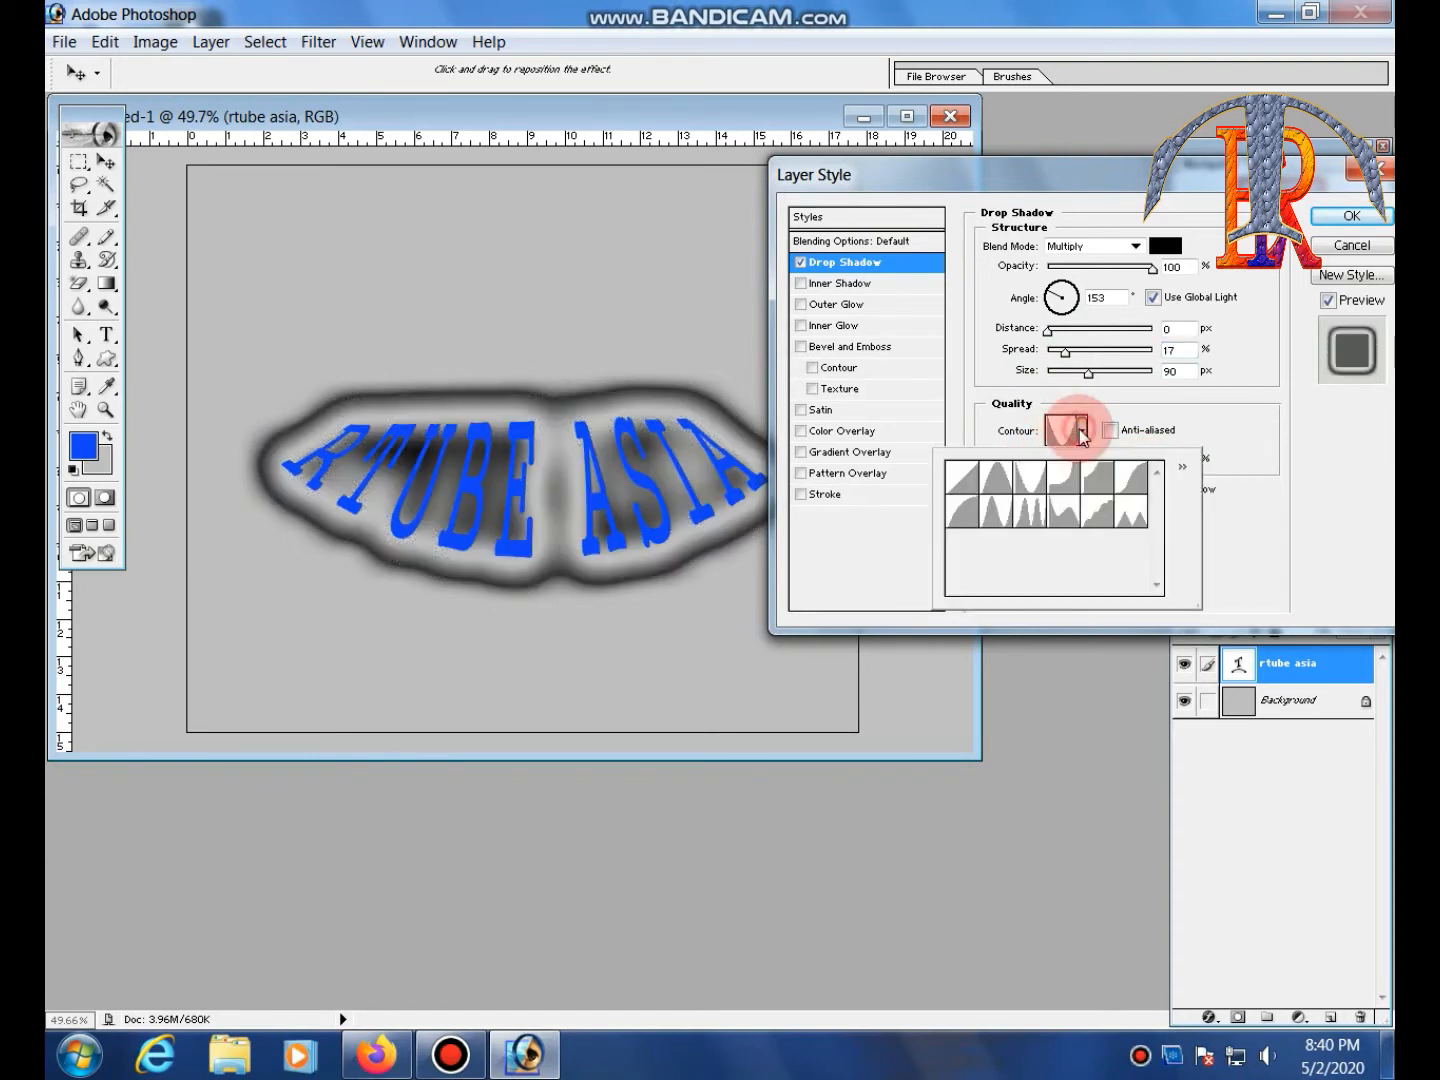
{"action": "left_click", "coordinate": [1103, 473]}
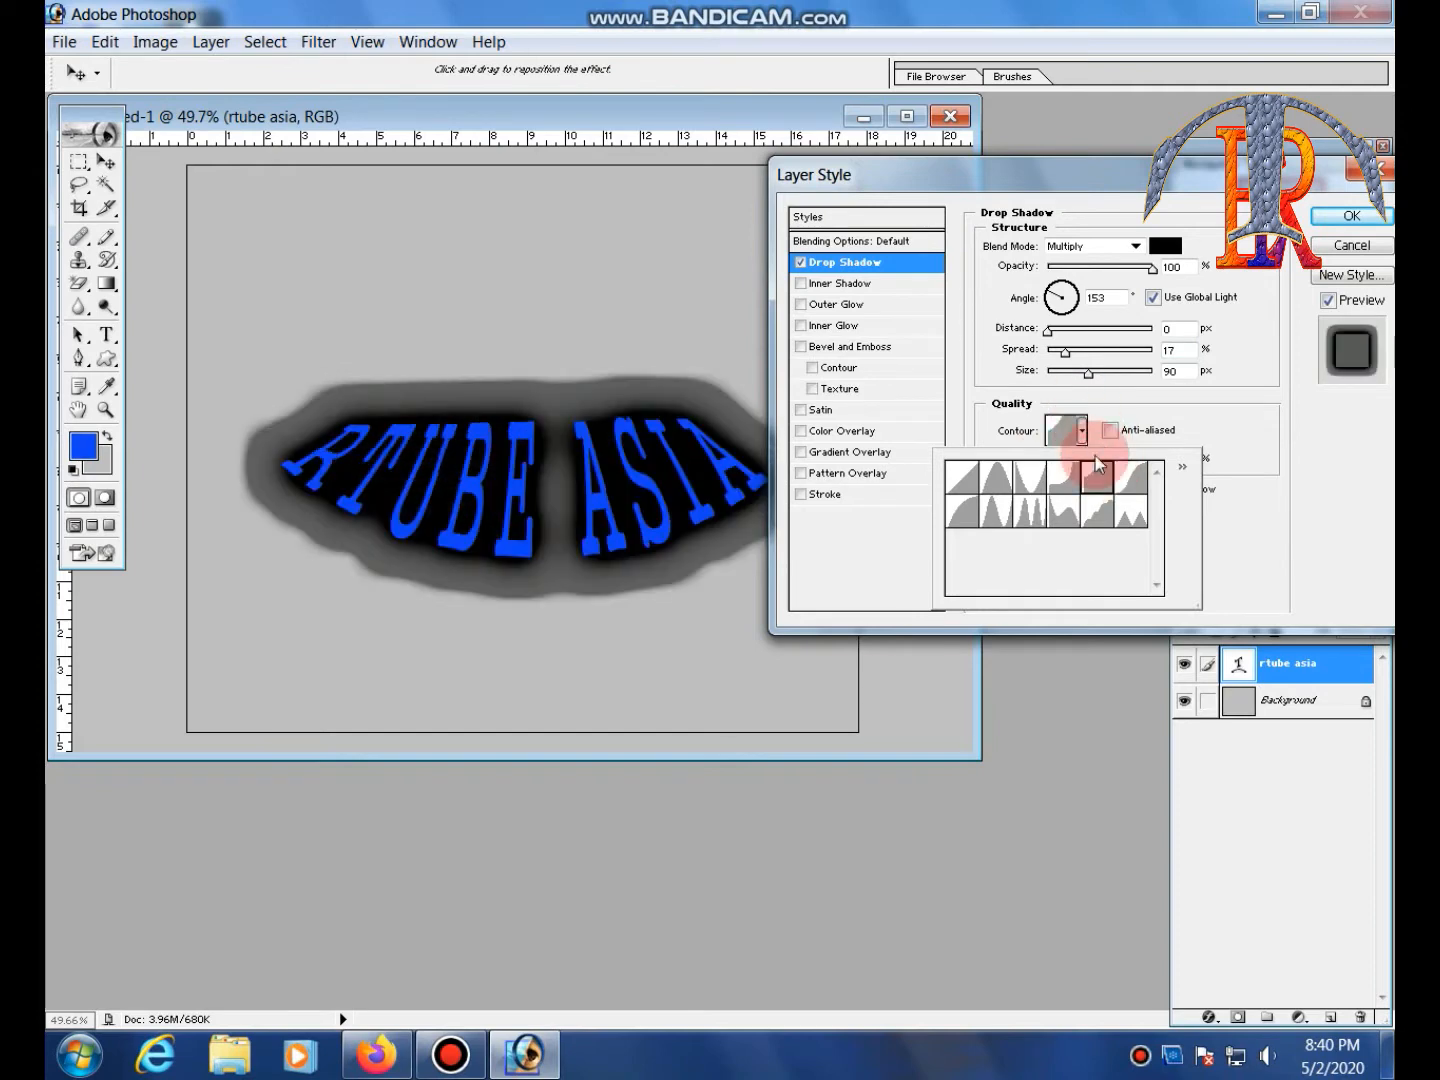
{"action": "left_click", "coordinate": [1130, 475]}
{"action": "left_click", "coordinate": [1130, 517]}
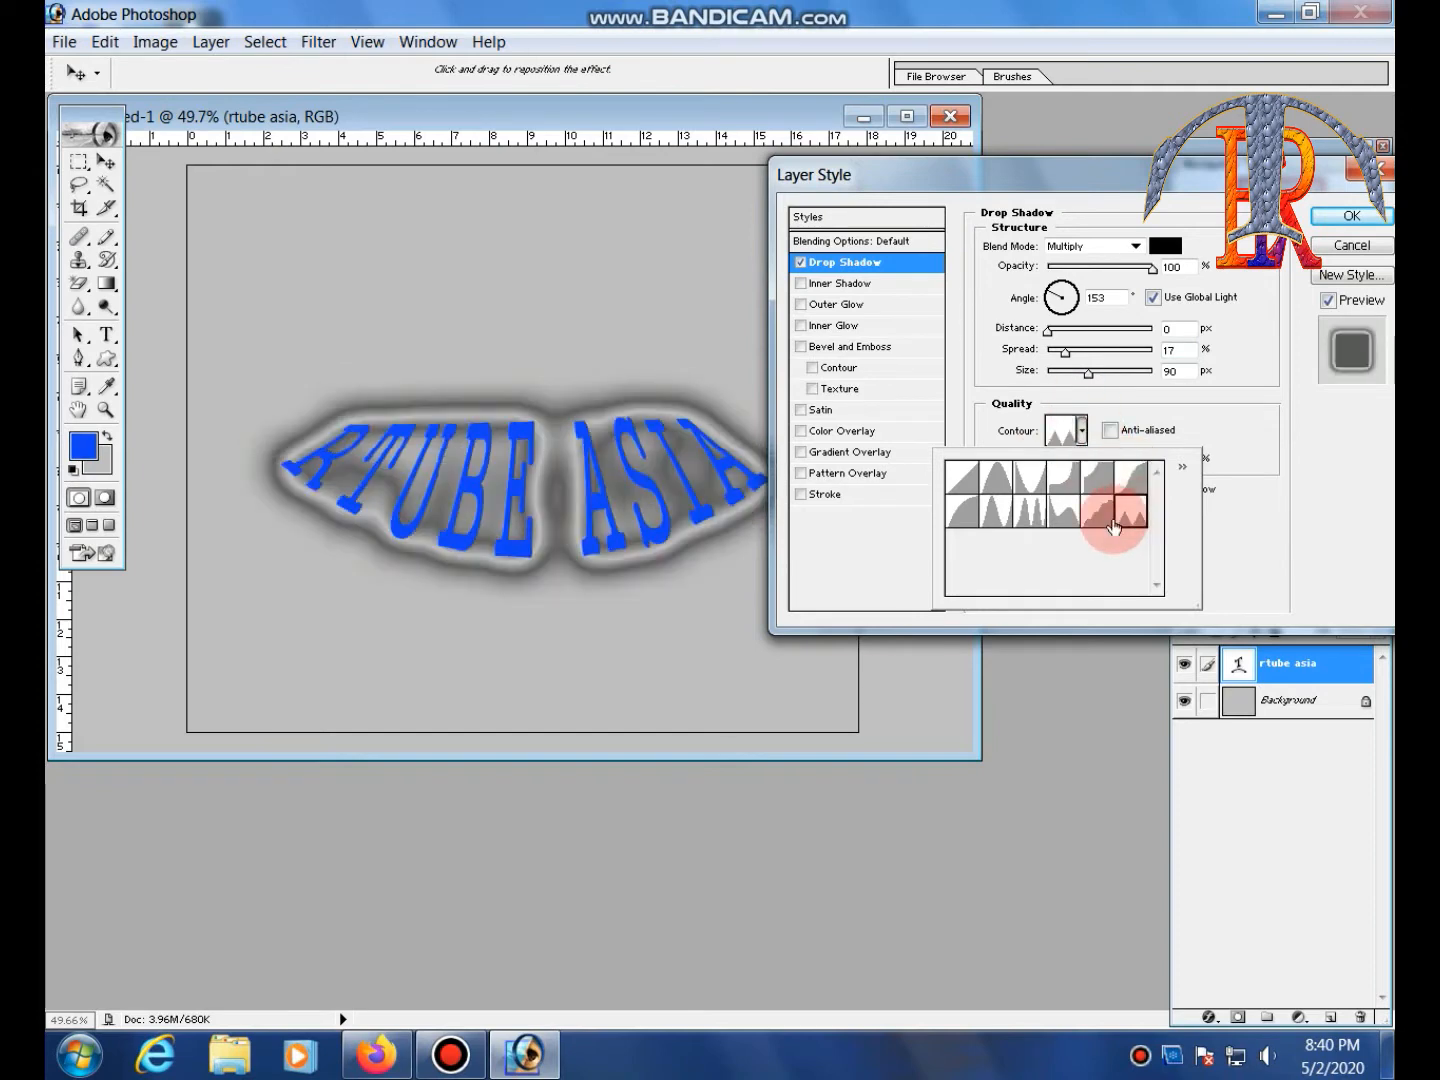
{"action": "left_click", "coordinate": [1097, 518]}
{"action": "left_click", "coordinate": [1064, 520]}
{"action": "left_click", "coordinate": [1030, 520]}
{"action": "left_click", "coordinate": [999, 520]}
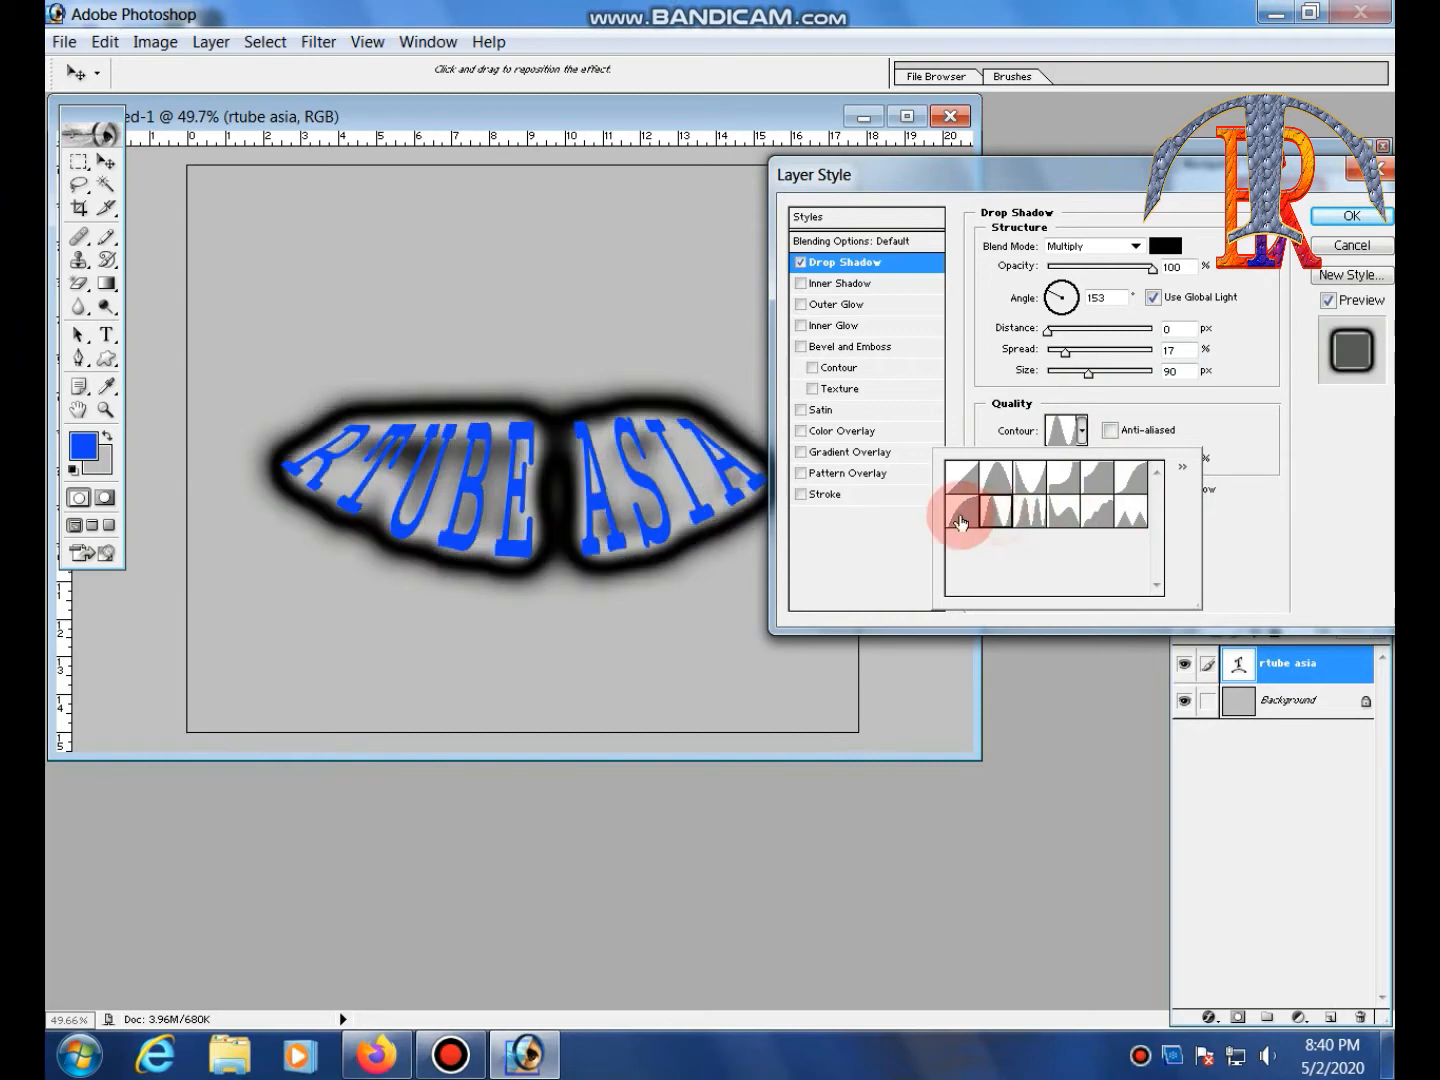
{"action": "left_click", "coordinate": [960, 516]}
{"action": "left_click", "coordinate": [958, 474]}
{"action": "left_click", "coordinate": [999, 488]}
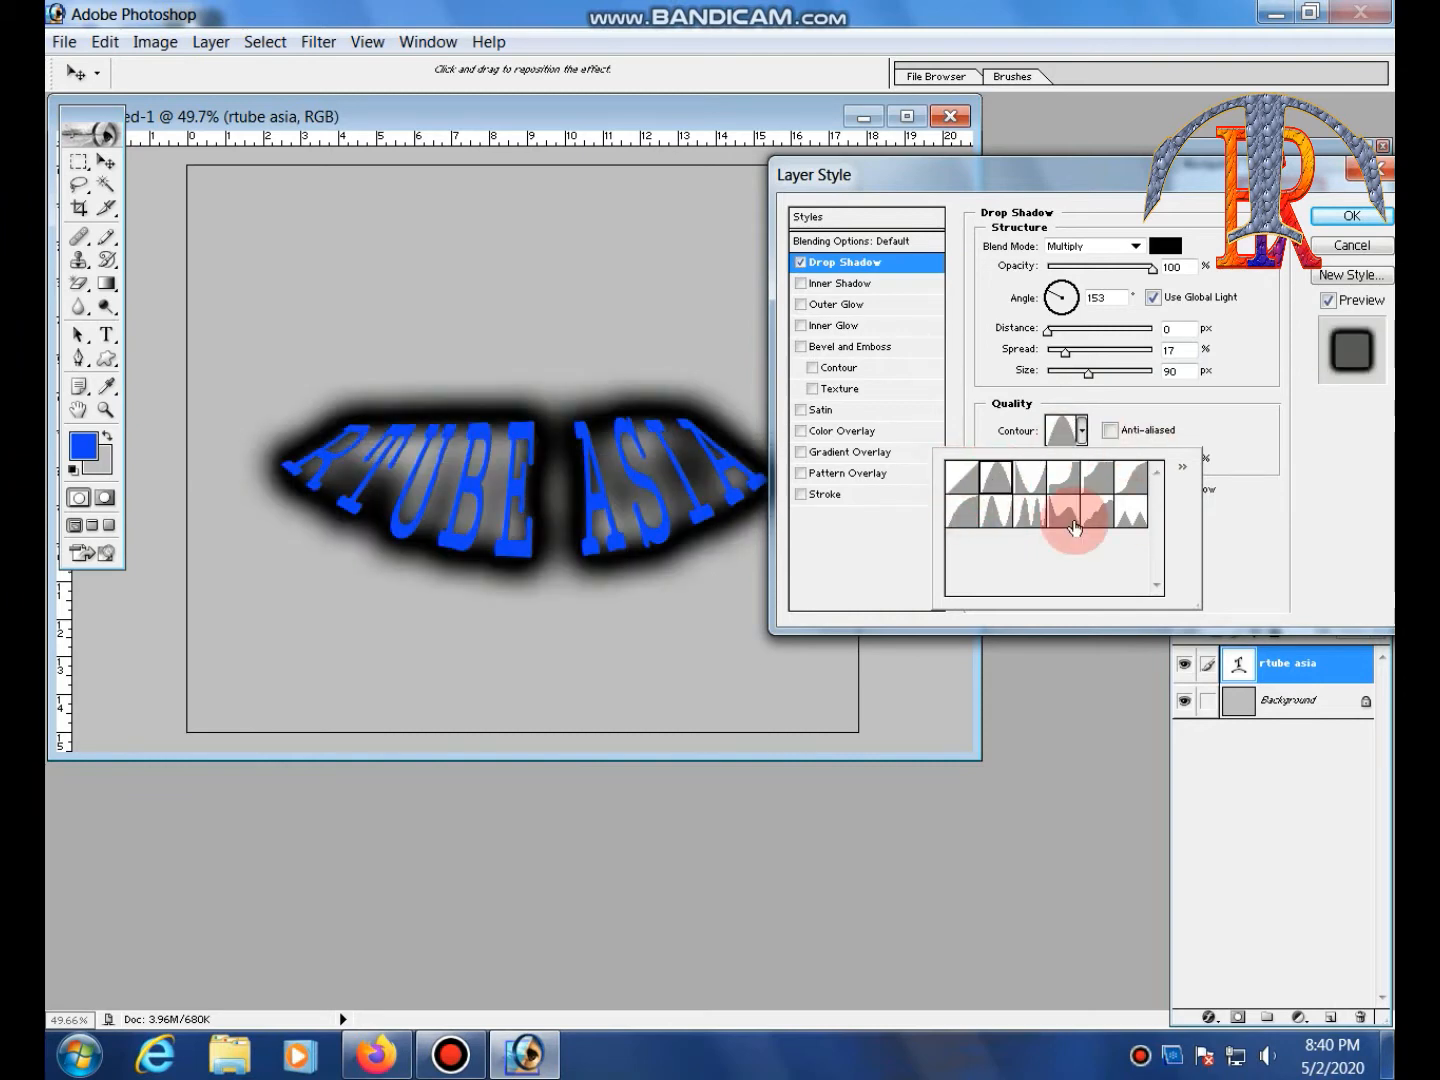
Turn off Layer Knocks Out Drop Shadow and give the drop shadow the straight linear contour
{"action": "left_click", "coordinate": [1109, 434]}
{"action": "left_click", "coordinate": [1058, 490]}
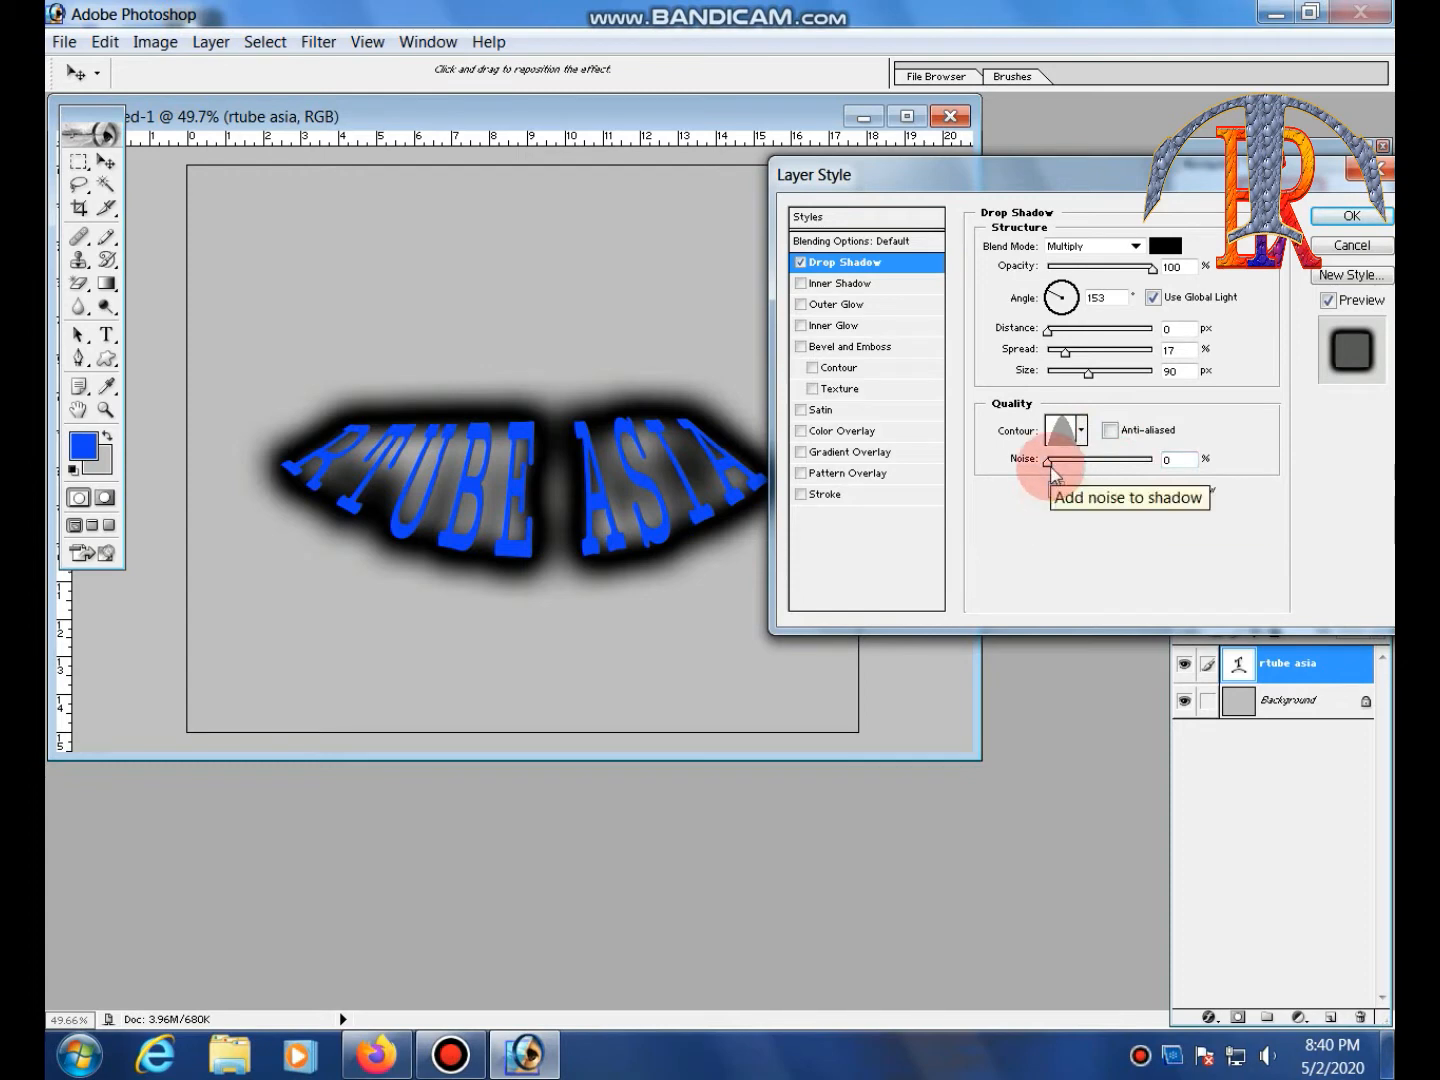
{"action": "mouse_move", "coordinate": [1049, 461]}
{"action": "left_mouse_down"}
{"action": "mouse_move", "coordinate": [1189, 466]}
{"action": "mouse_move", "coordinate": [1036, 464]}
{"action": "mouse_move", "coordinate": [1066, 457]}
{"action": "left_mouse_up"}
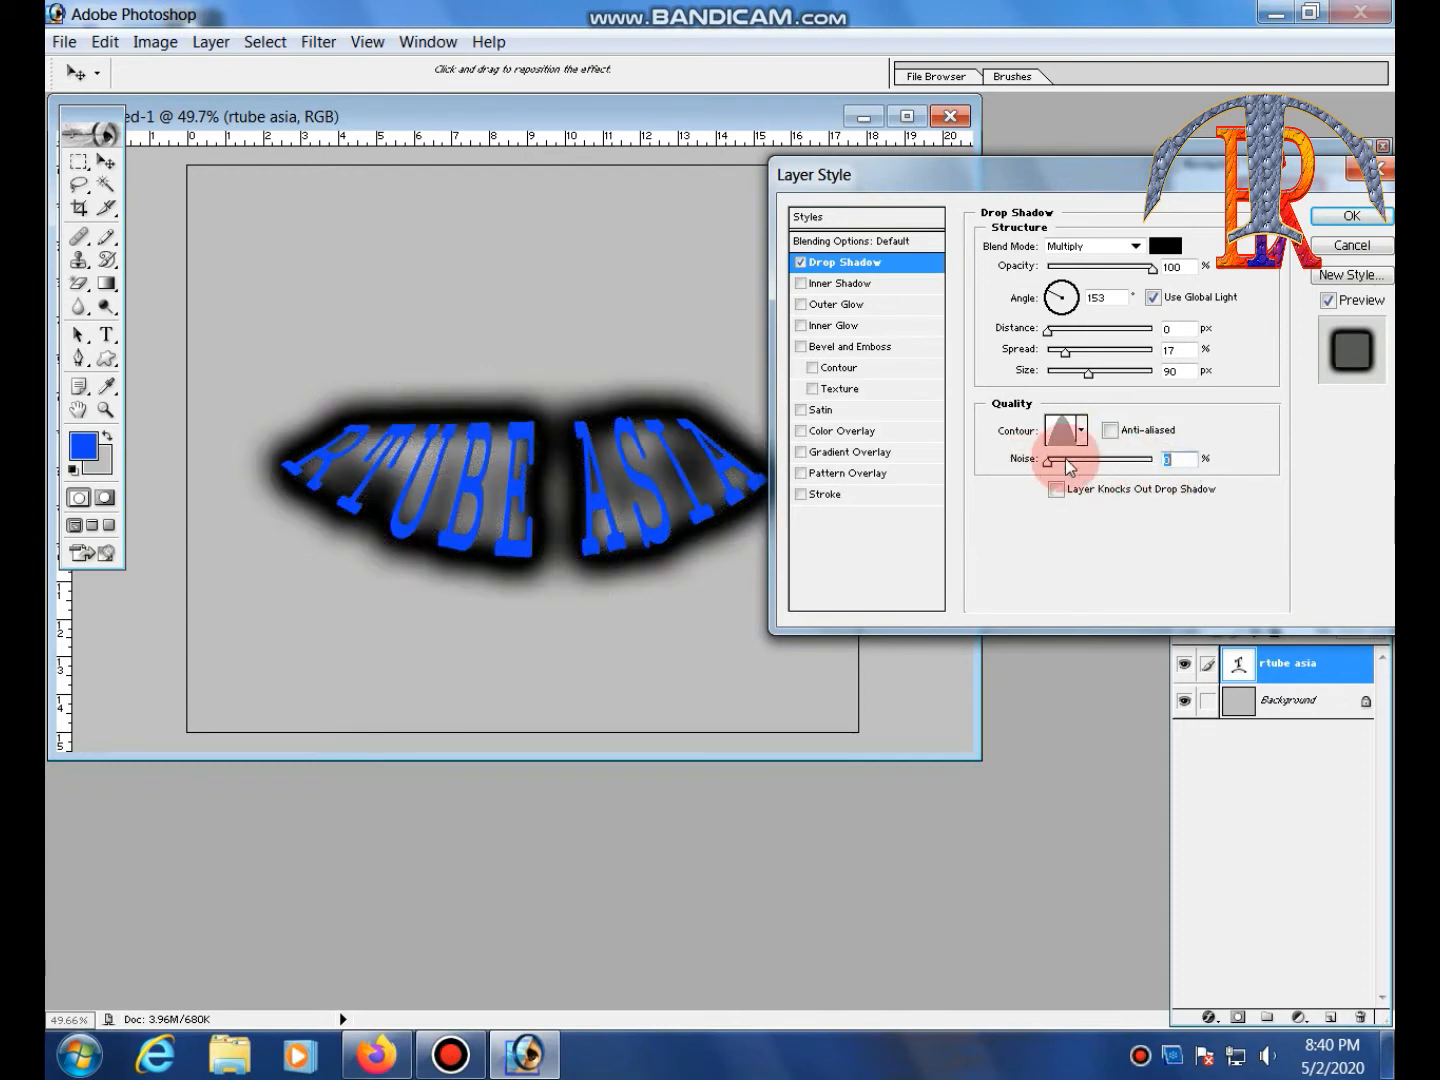
{"action": "left_click", "coordinate": [1078, 430]}
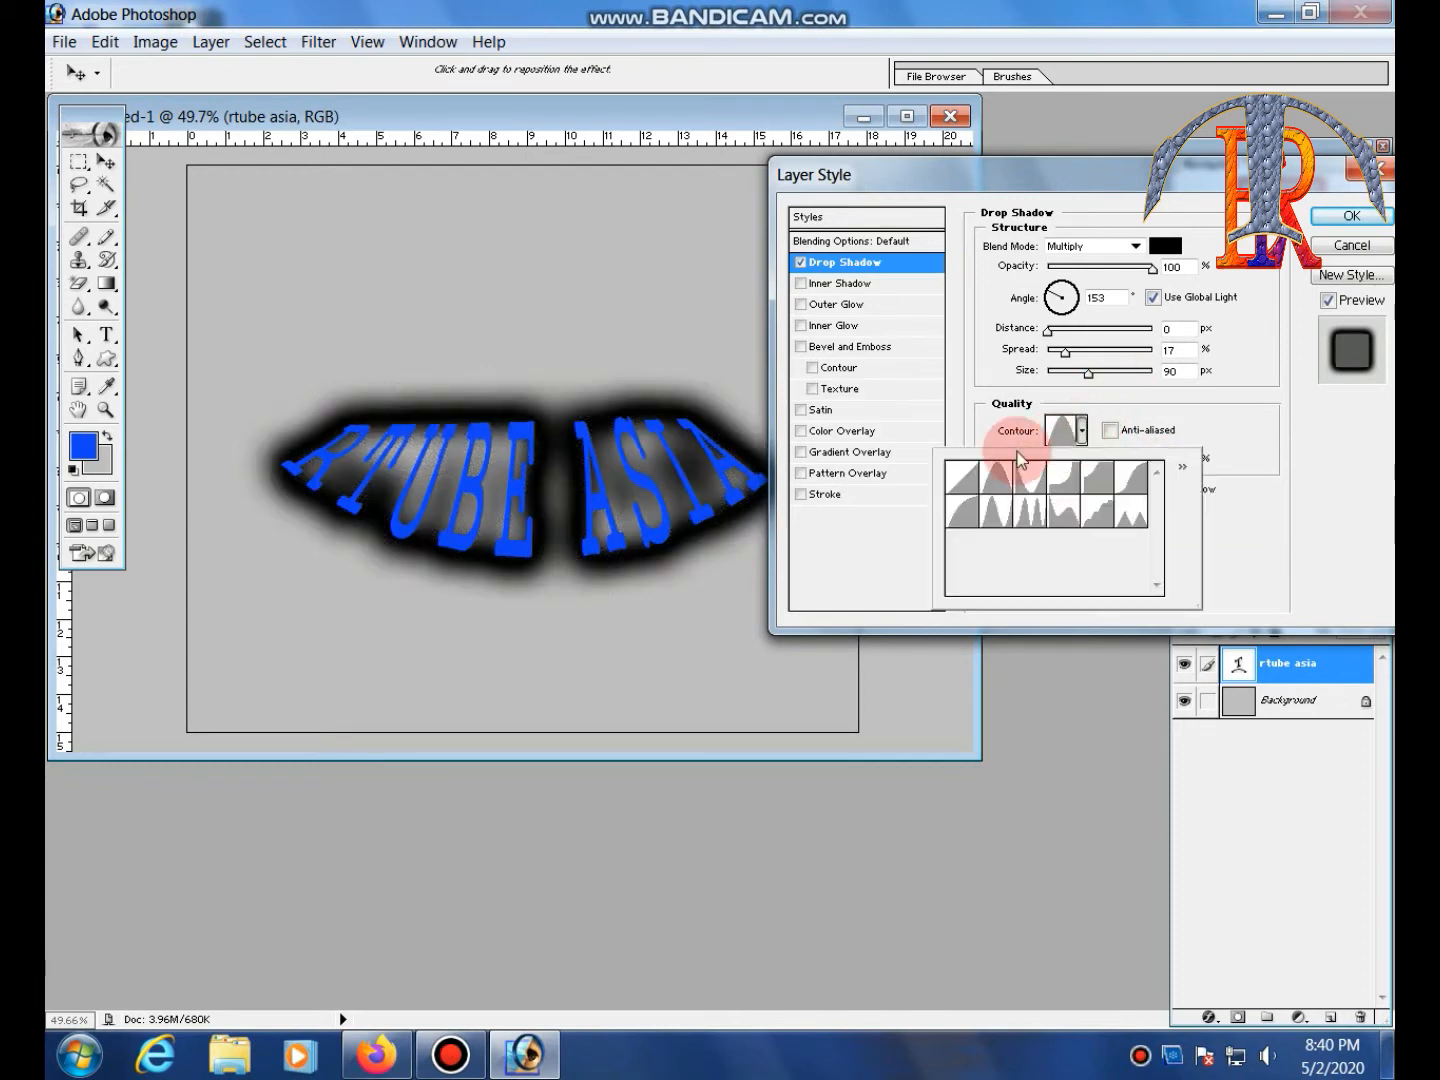
{"action": "left_click", "coordinate": [964, 478]}
{"action": "left_click", "coordinate": [1146, 418]}
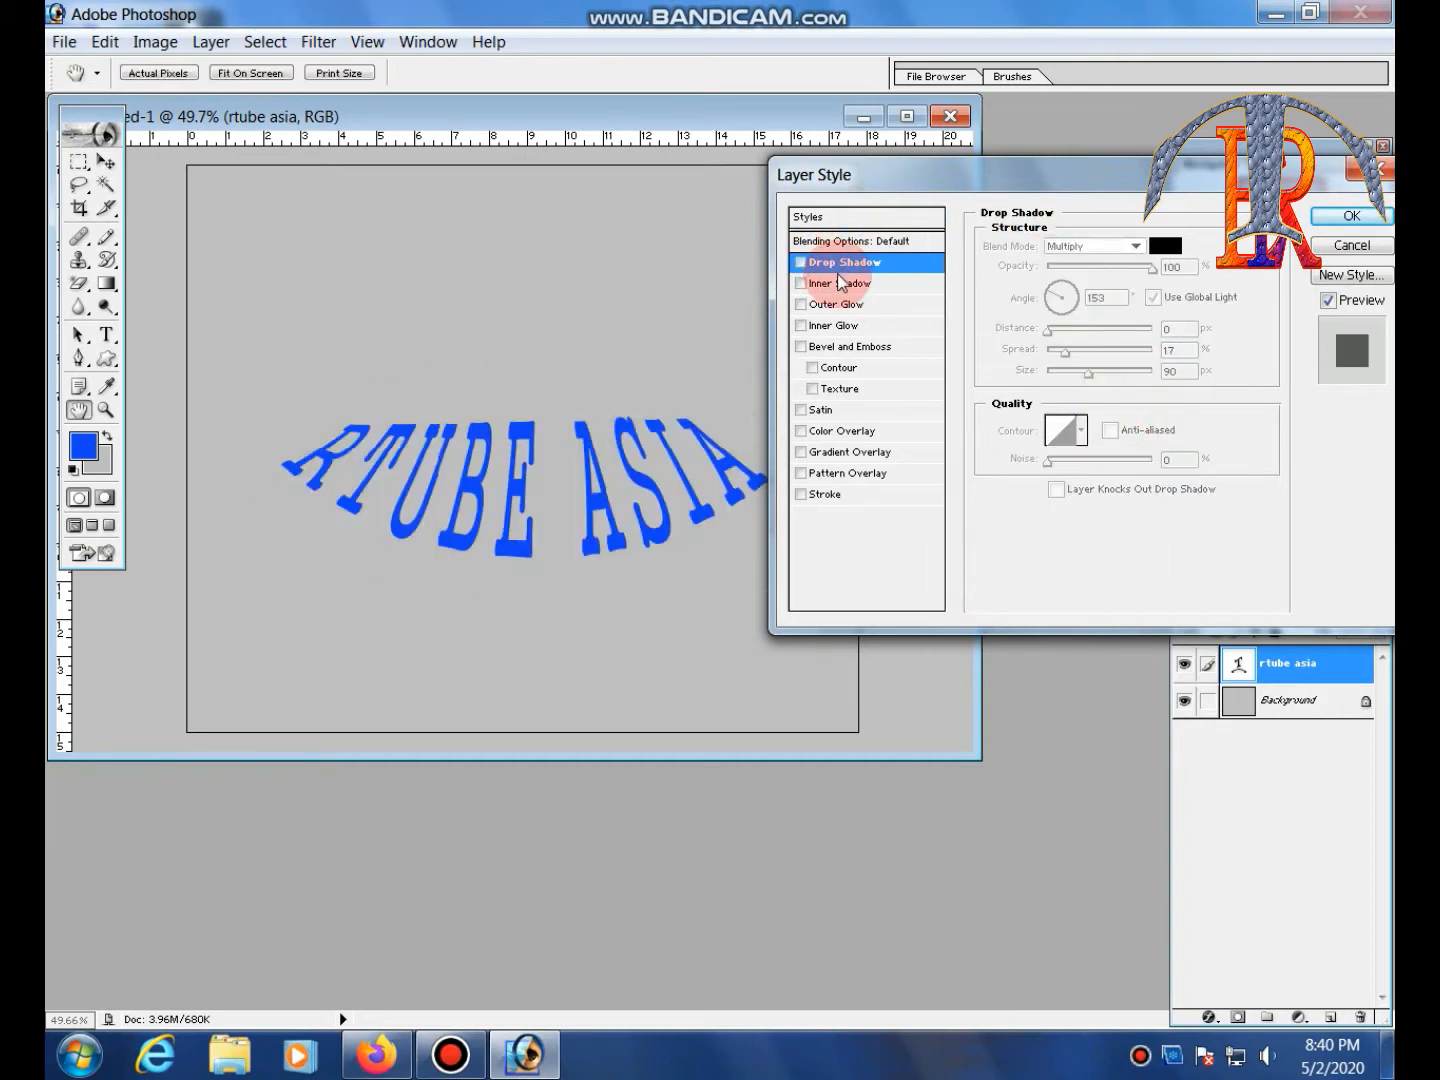
Disable Drop Shadow and enable Inner Shadow on the text with 97% opacity
{"action": "left_click", "coordinate": [799, 262]}
{"action": "left_click", "coordinate": [886, 285]}
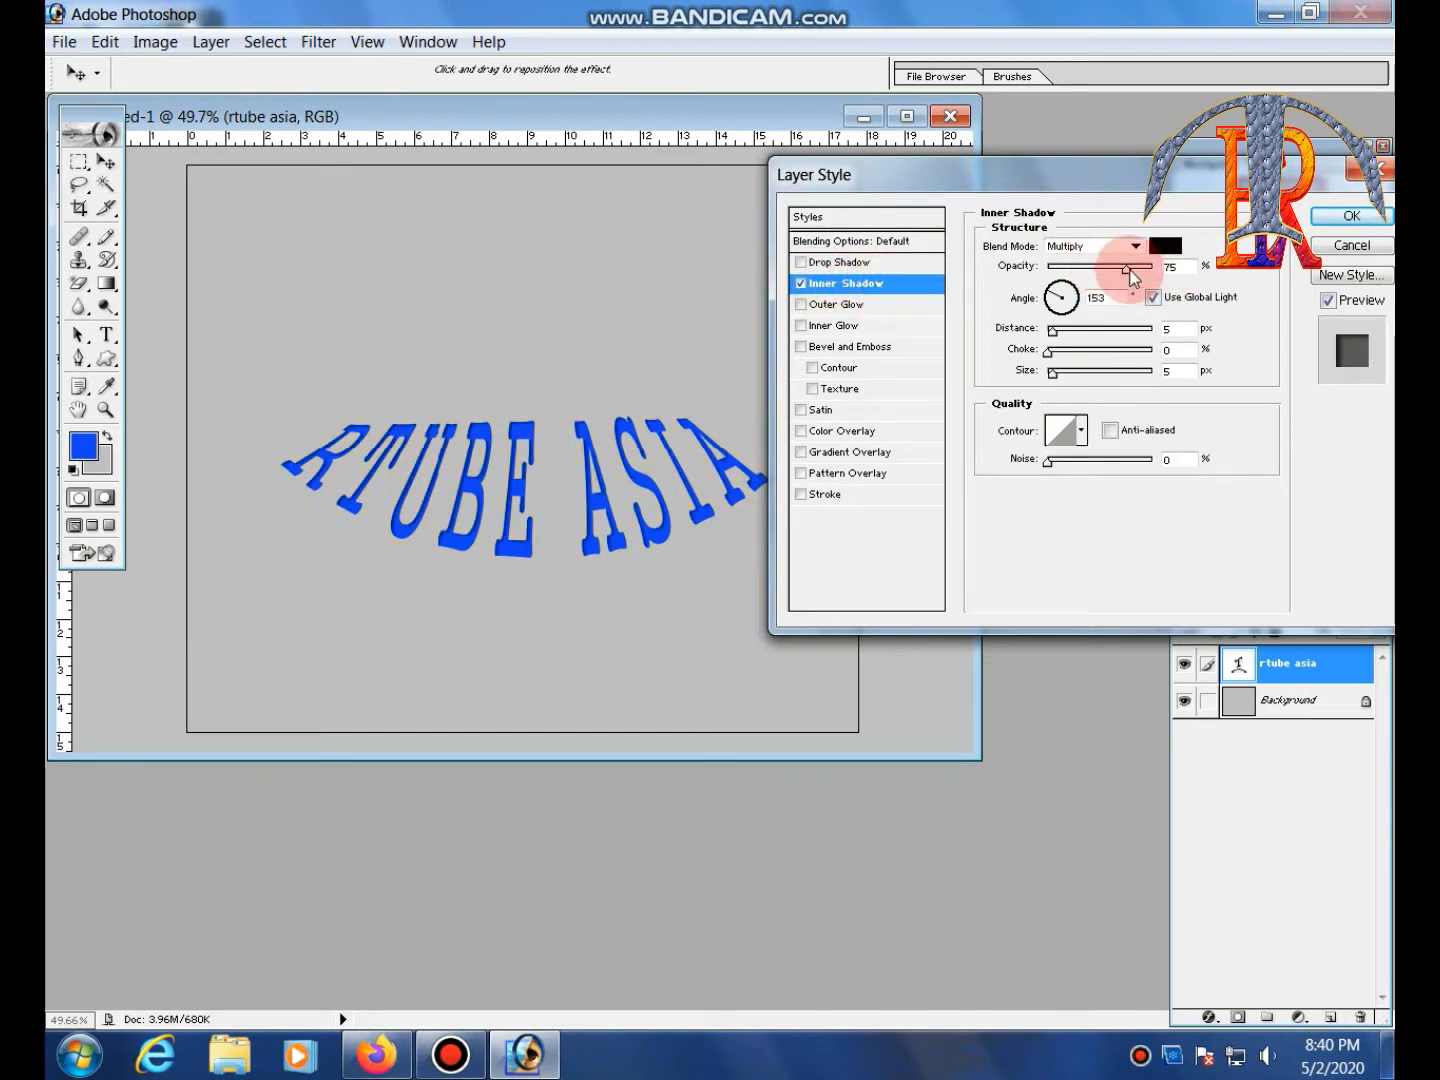
{"action": "mouse_move", "coordinate": [1129, 269]}
{"action": "left_mouse_down"}
{"action": "mouse_move", "coordinate": [1039, 272]}
{"action": "mouse_move", "coordinate": [1152, 268]}
{"action": "left_mouse_up"}
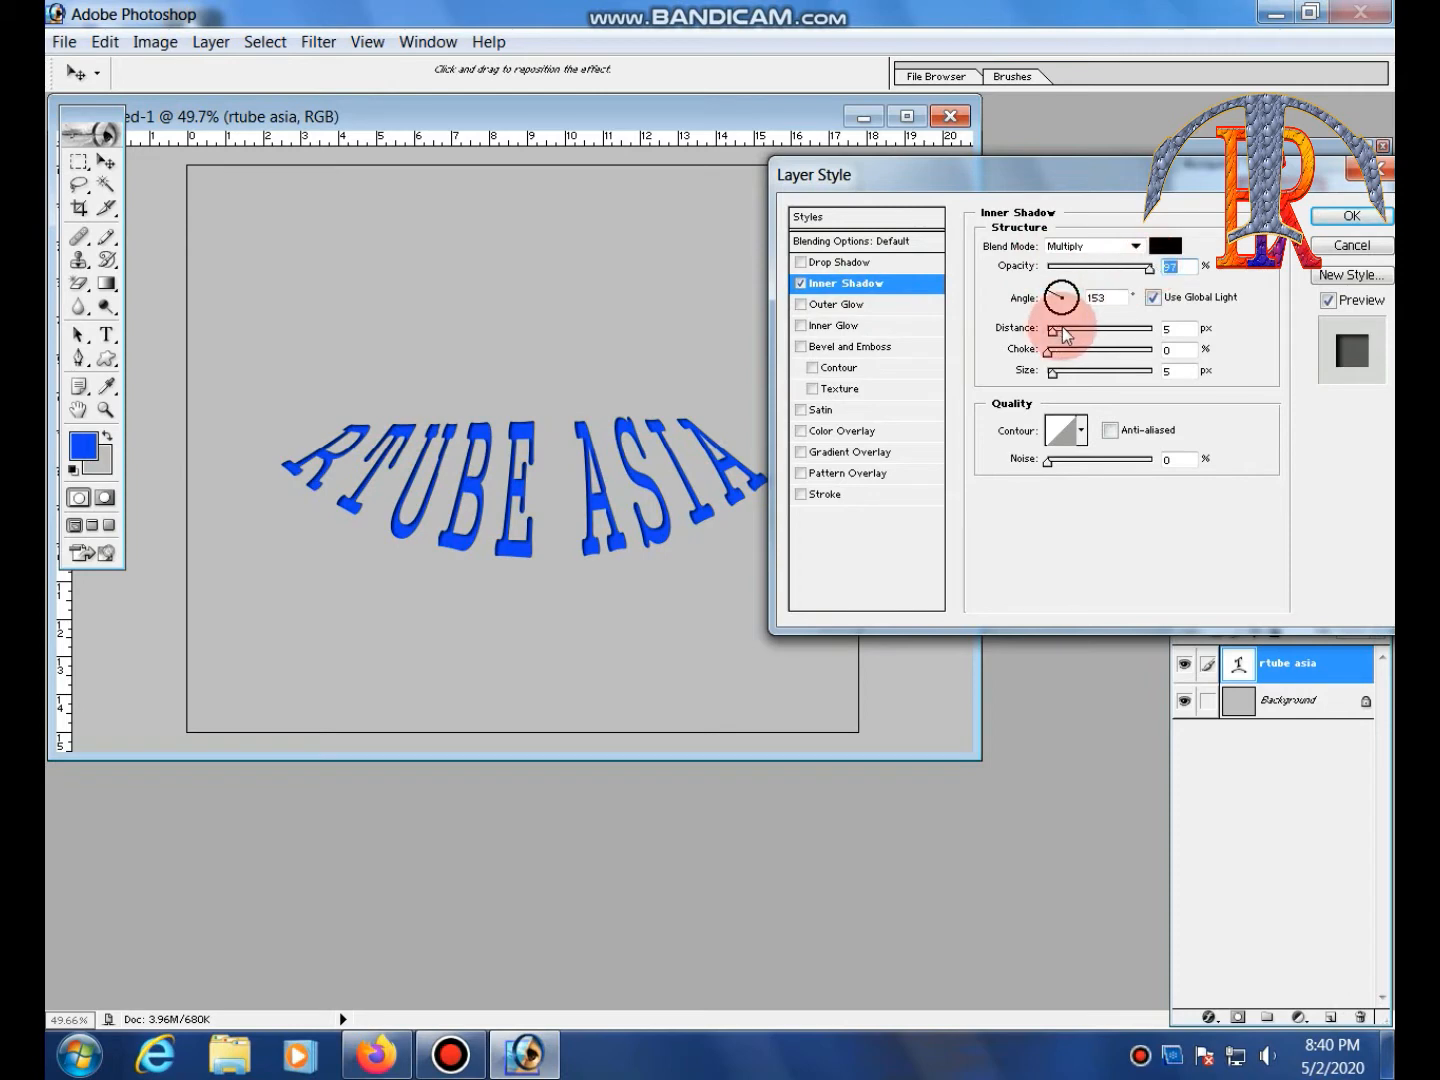
Set the inner shadow's distance to 29 px, choke to 46%, angle to 130° and size to 0 px
{"action": "left_click_drag", "start_coordinate": [1067, 335], "coordinate": [1103, 358]}
{"action": "mouse_move", "coordinate": [1058, 293]}
{"action": "left_mouse_down"}
{"action": "mouse_move", "coordinate": [1074, 308]}
{"action": "mouse_move", "coordinate": [1058, 292]}
{"action": "left_mouse_up"}
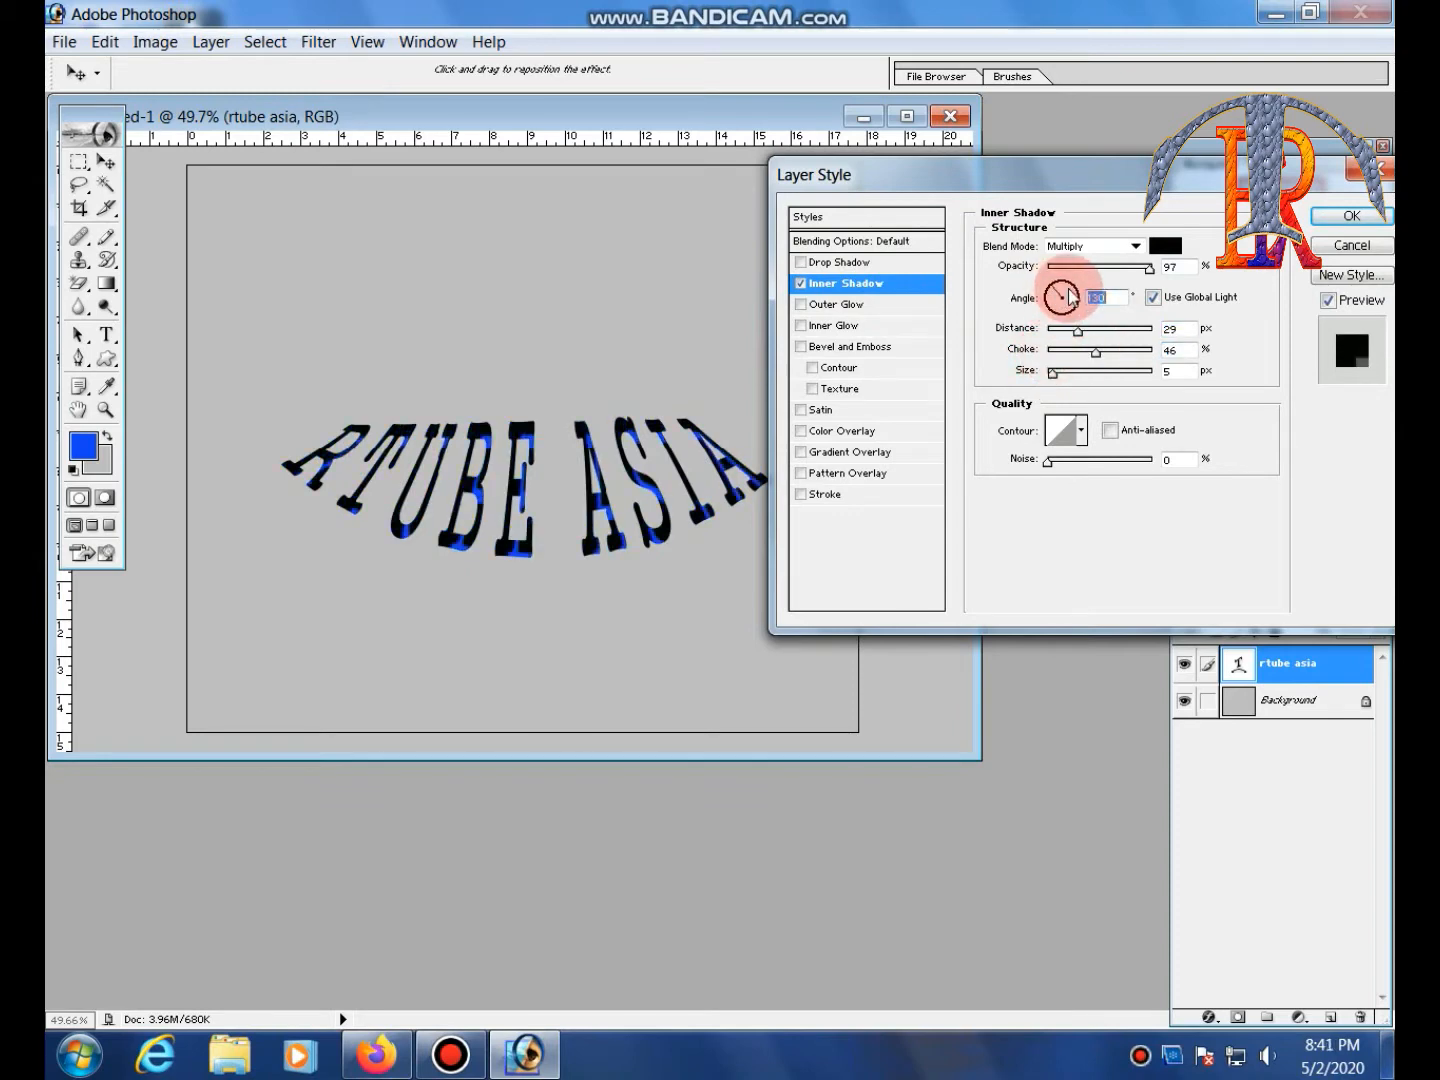
{"action": "left_click_drag", "start_coordinate": [1084, 377], "coordinate": [1045, 375]}
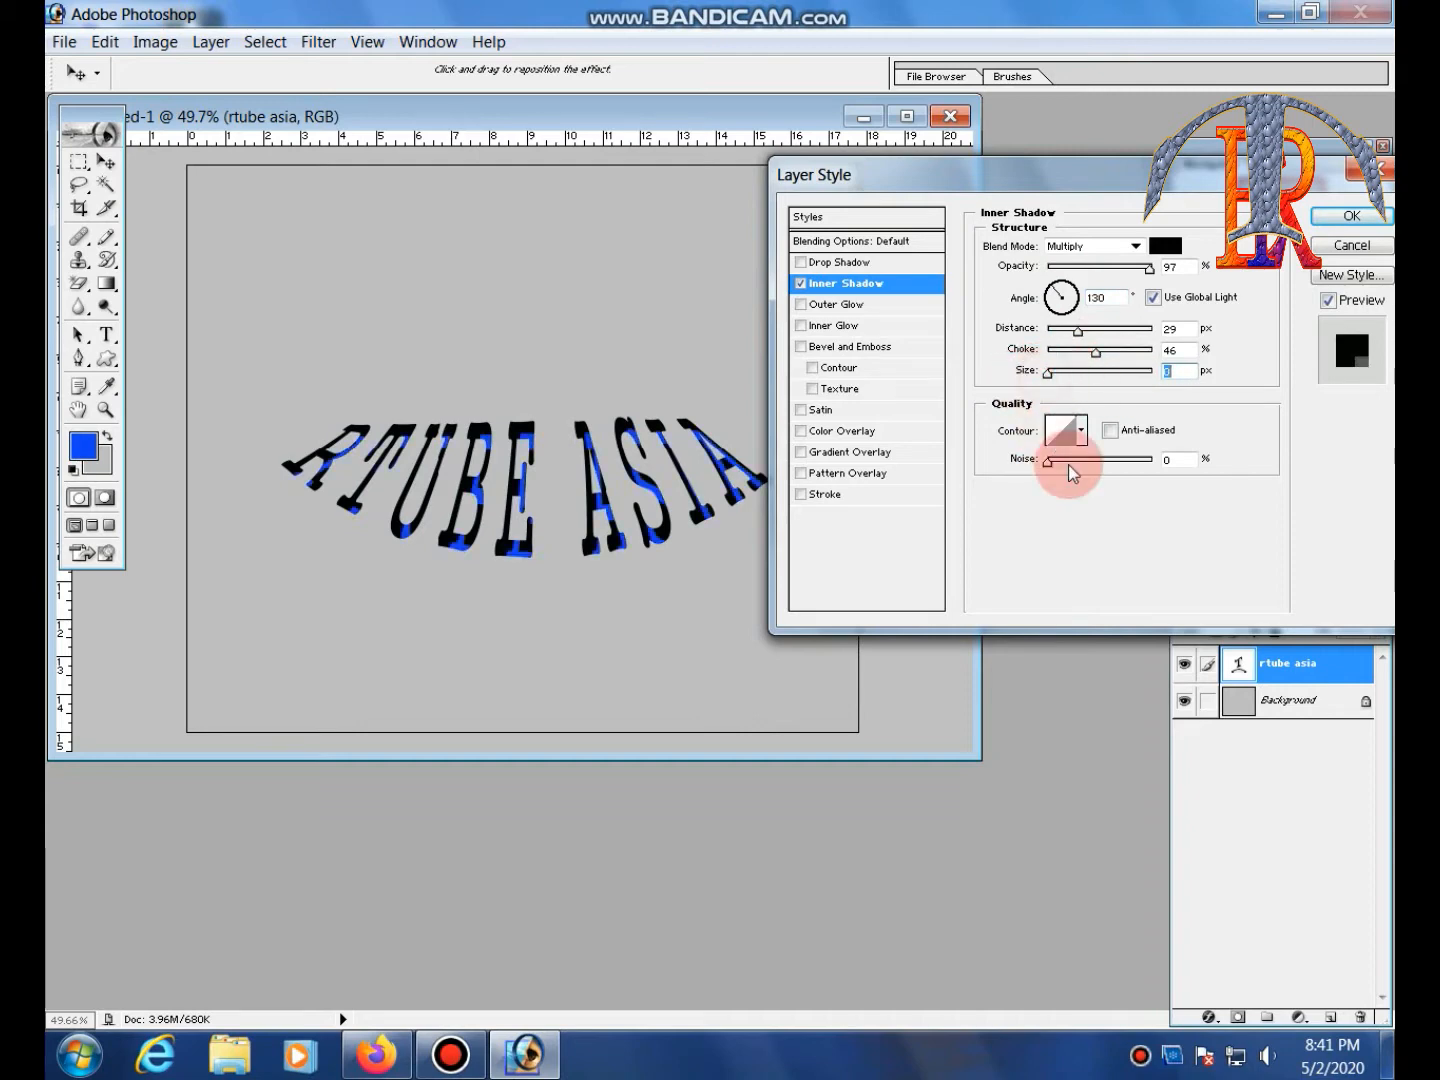
Keep the inner shadow's linear contour, set its noise to 77% and choke to 62%, and increase its distance
{"action": "left_click", "coordinate": [1080, 430]}
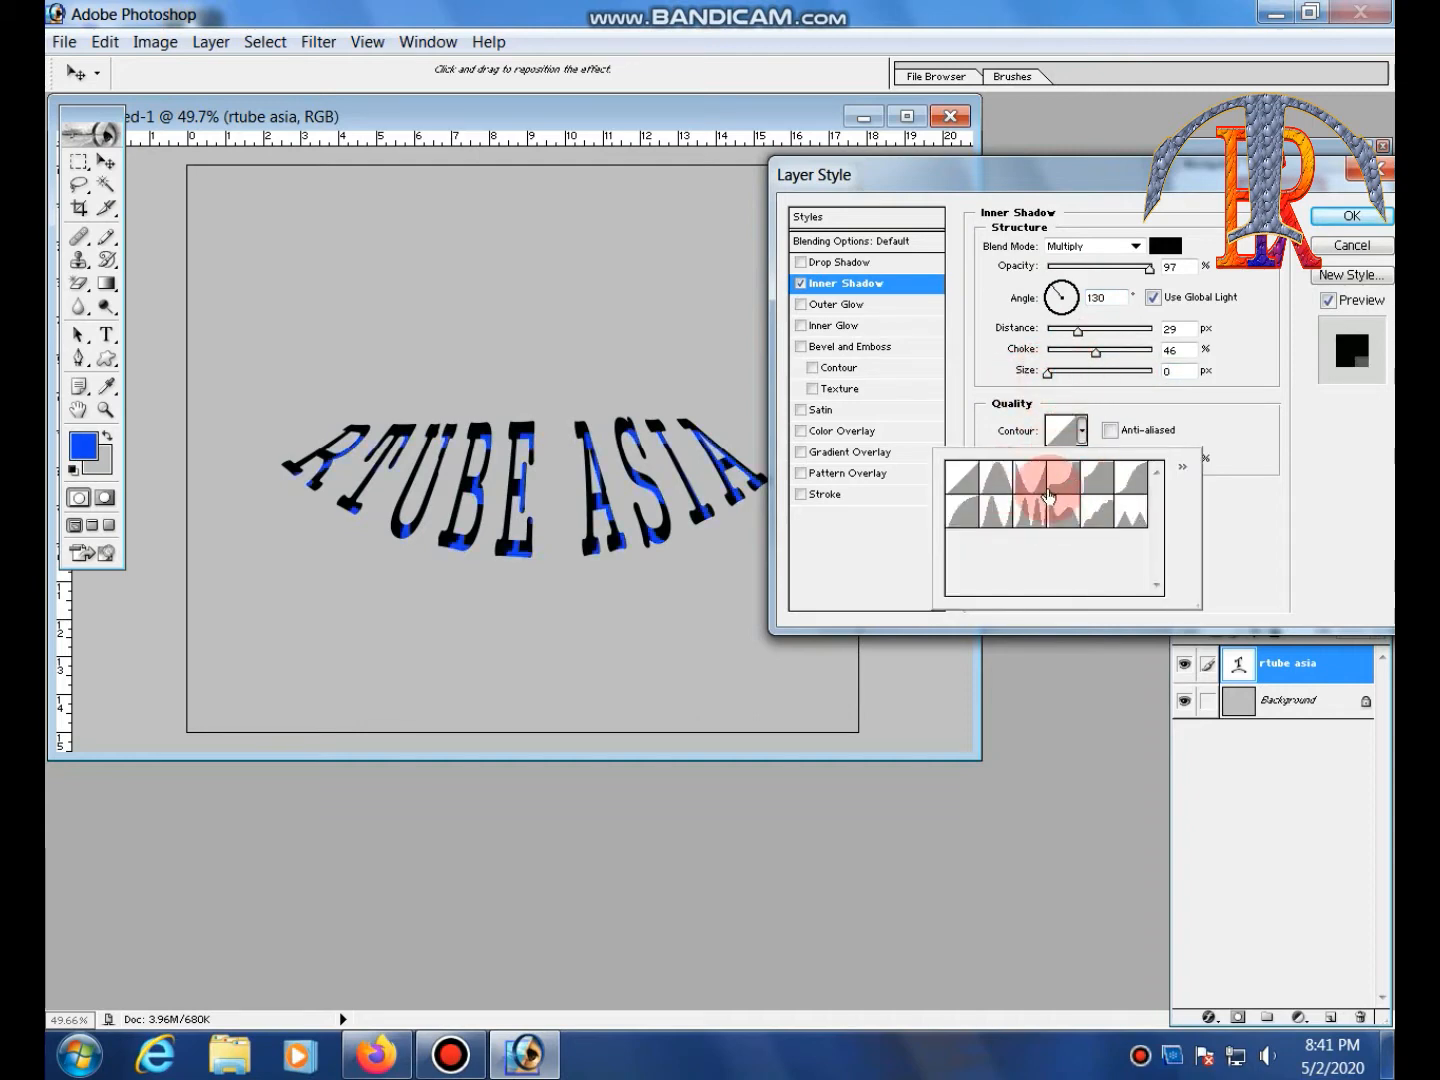
{"action": "left_click", "coordinate": [1081, 431]}
{"action": "left_click_drag", "start_coordinate": [1105, 468], "coordinate": [1129, 460]}
{"action": "left_click_drag", "start_coordinate": [1092, 353], "coordinate": [1118, 332]}
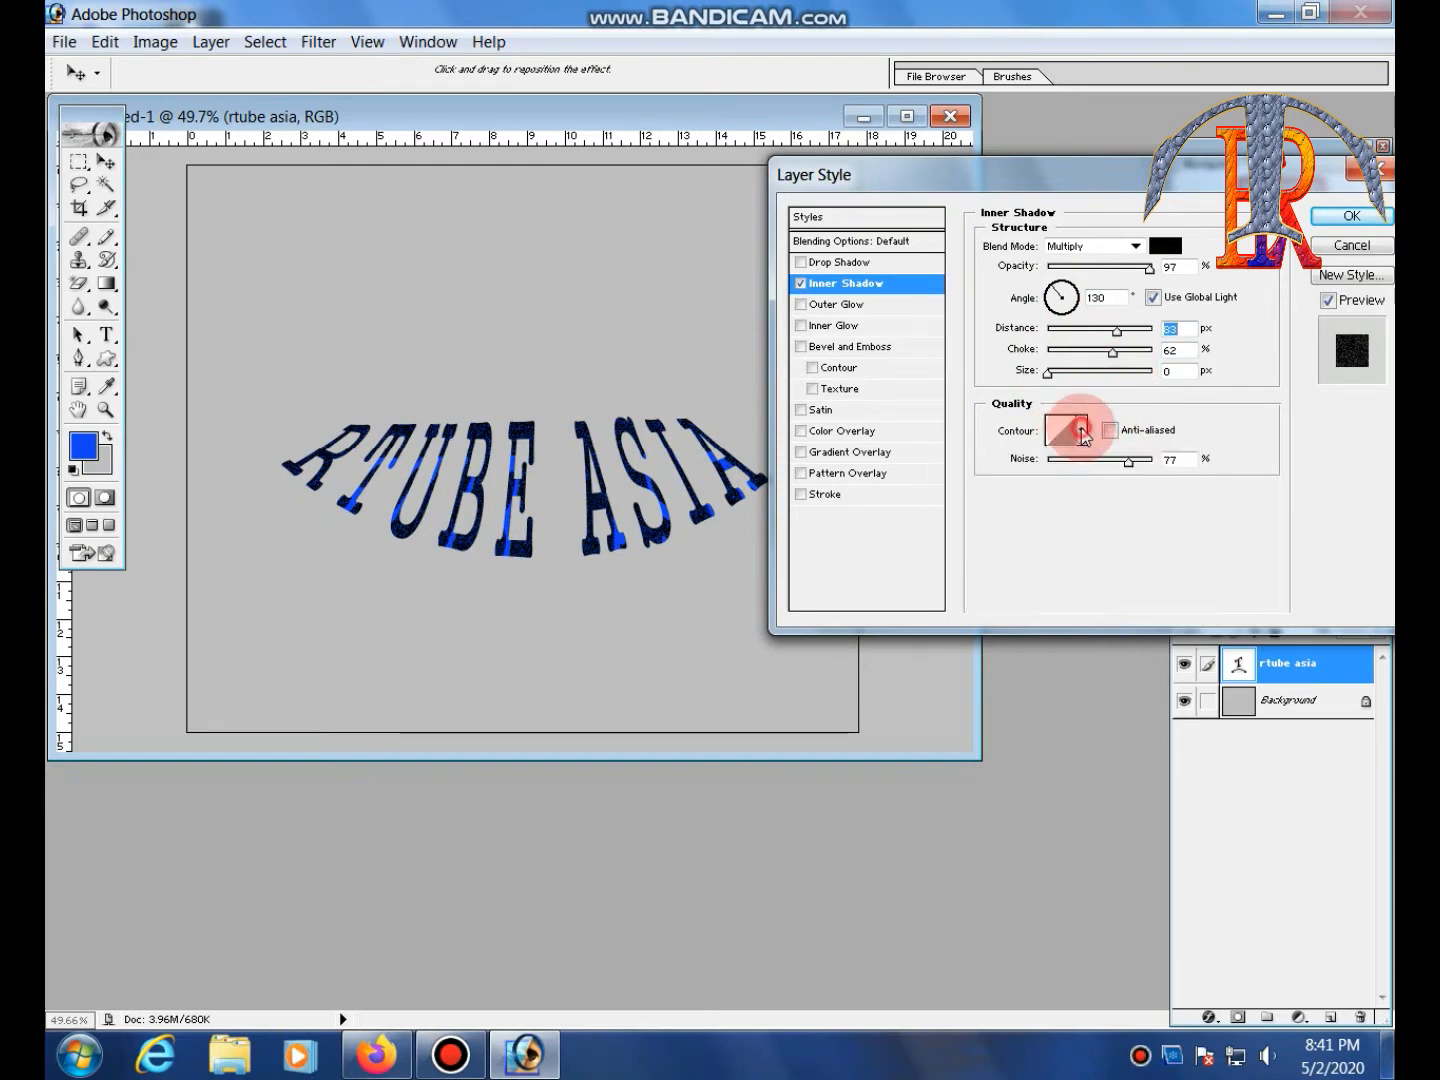
Disable Inner Shadow and enable Outer Glow on the text with the Saturation blend mode
{"action": "left_click", "coordinate": [800, 284]}
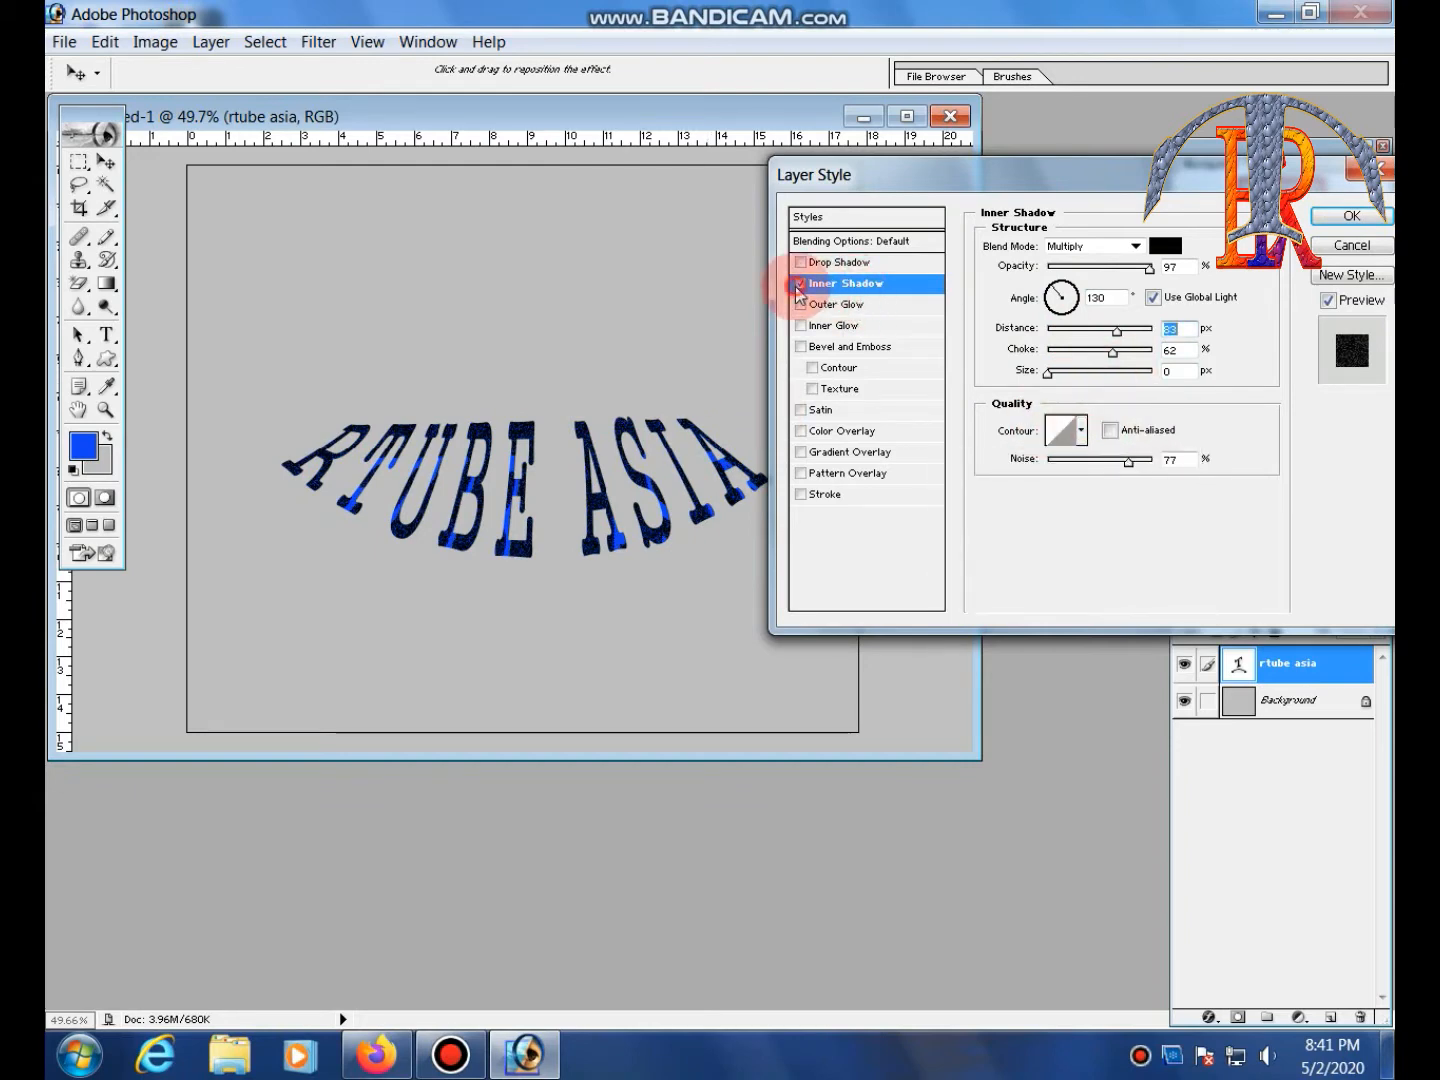
{"action": "left_click", "coordinate": [834, 307]}
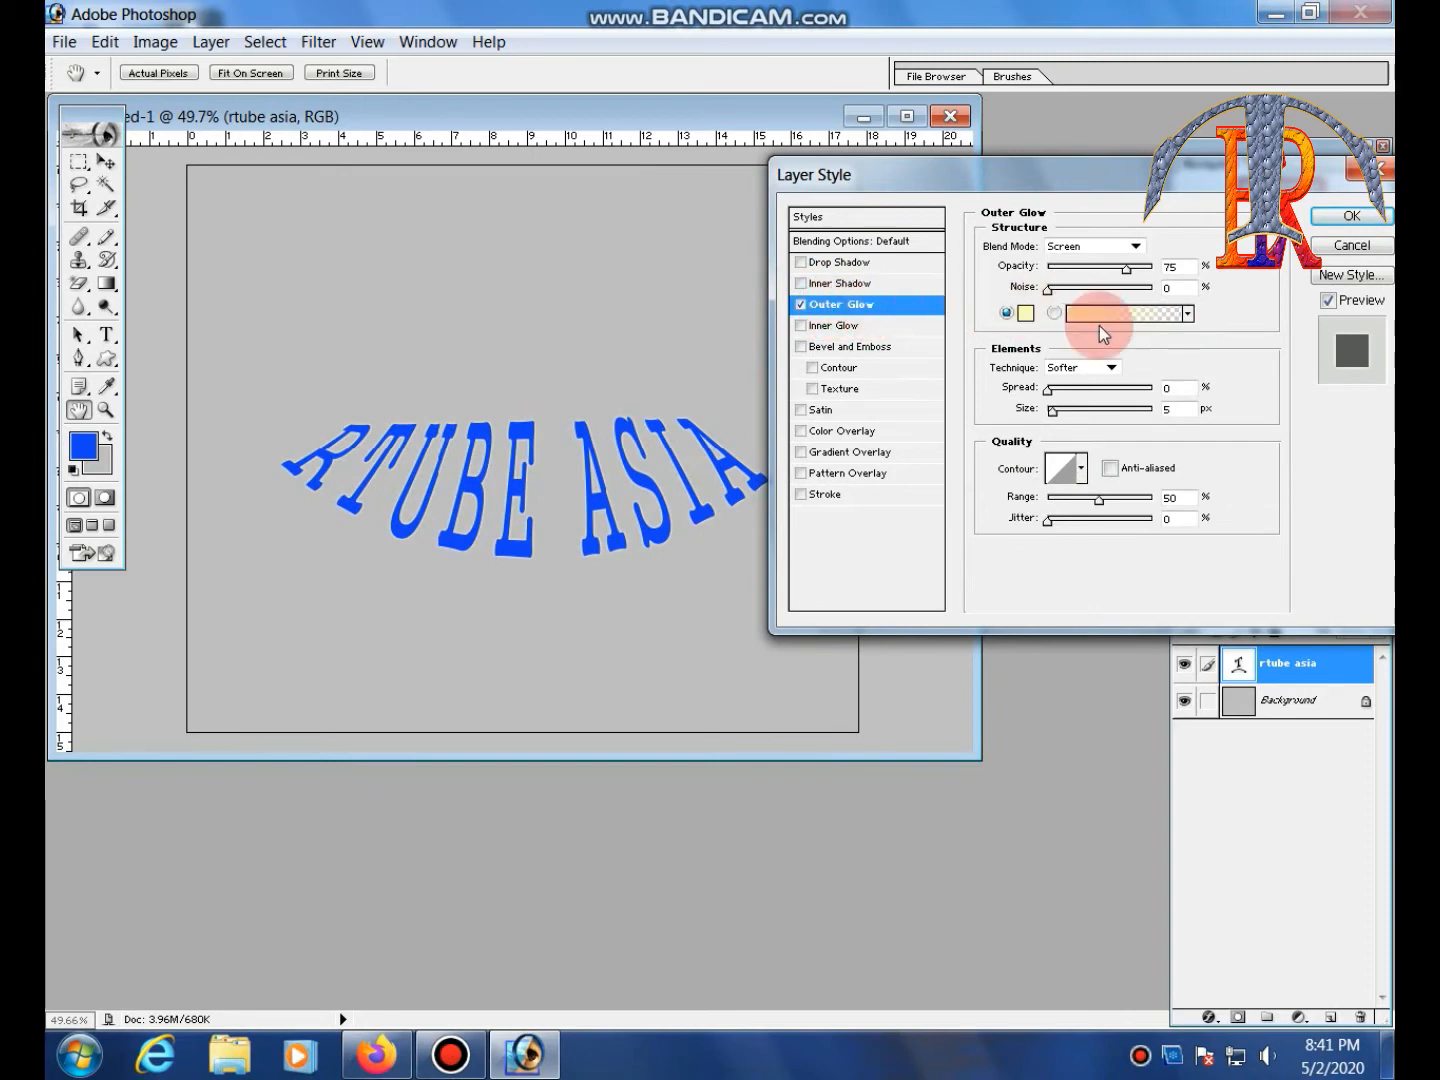
{"action": "left_click", "coordinate": [1136, 246]}
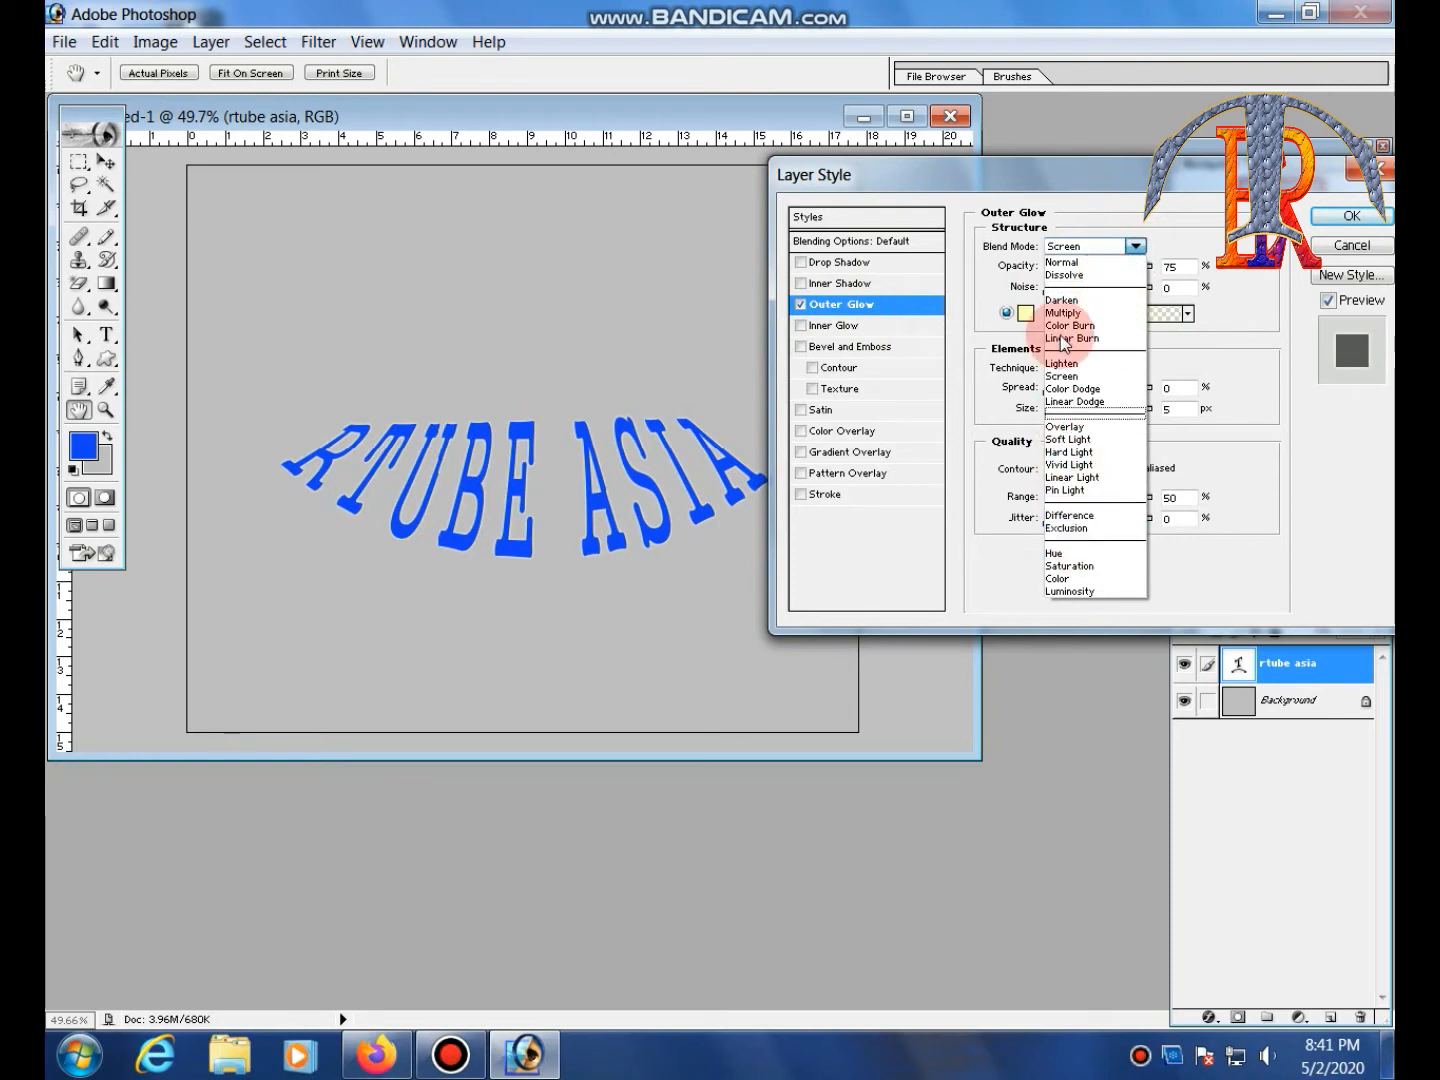
{"action": "left_click", "coordinate": [1094, 566]}
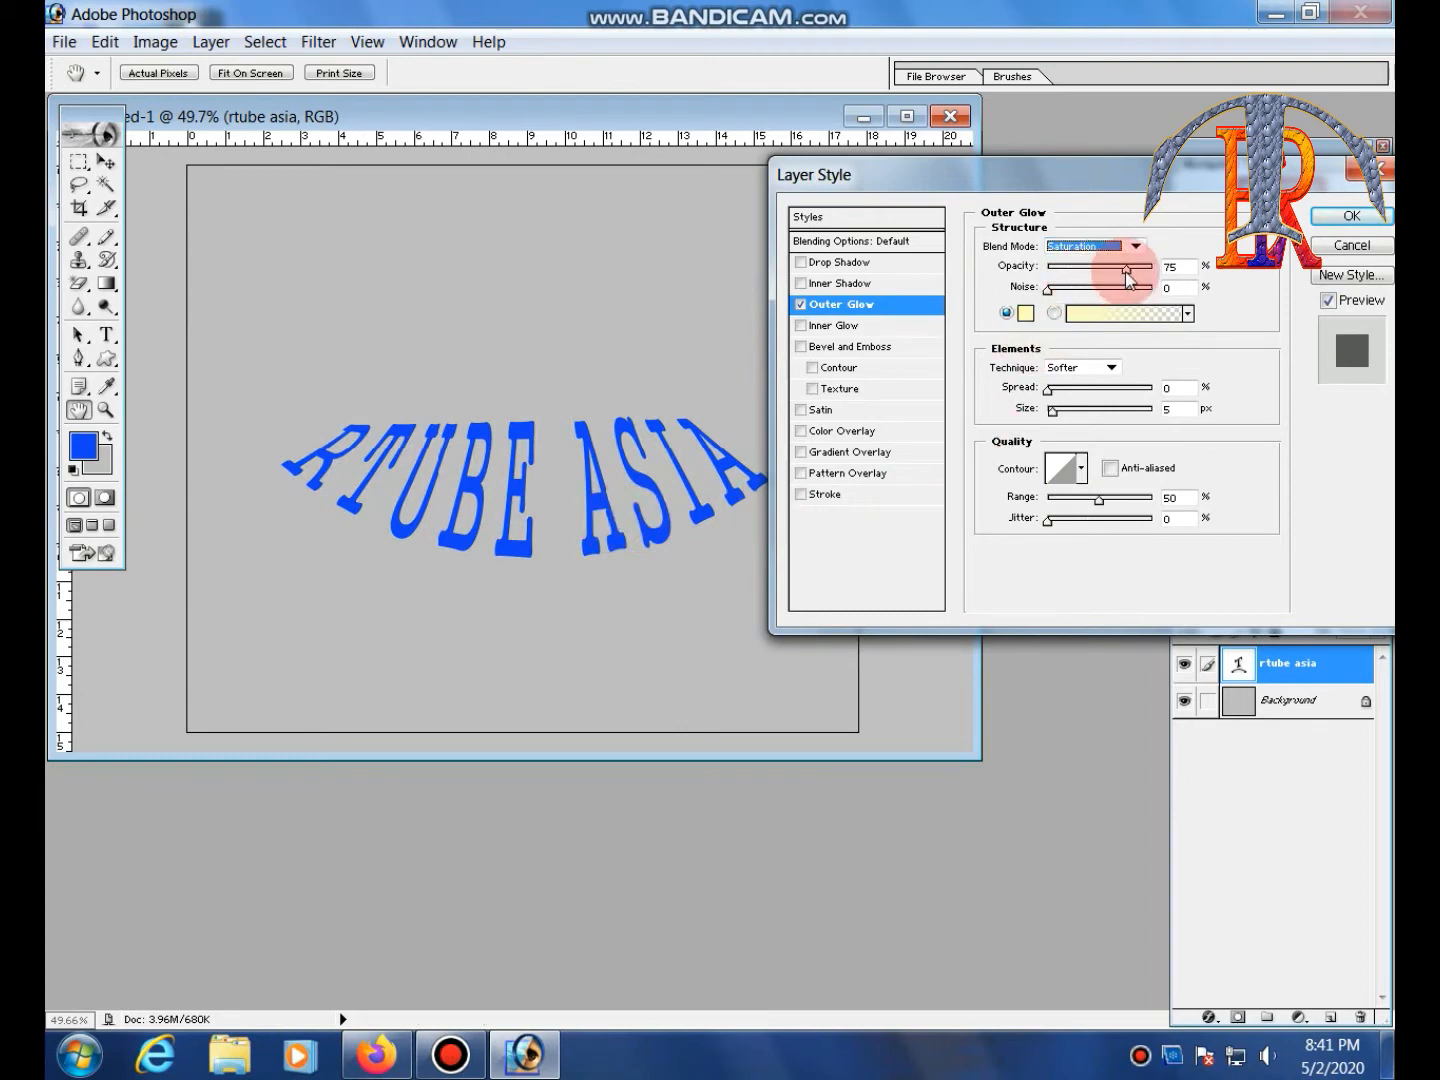
Set the outer glow's opacity to 58% and noise to 99%
{"action": "left_click_drag", "start_coordinate": [1127, 271], "coordinate": [1033, 275]}
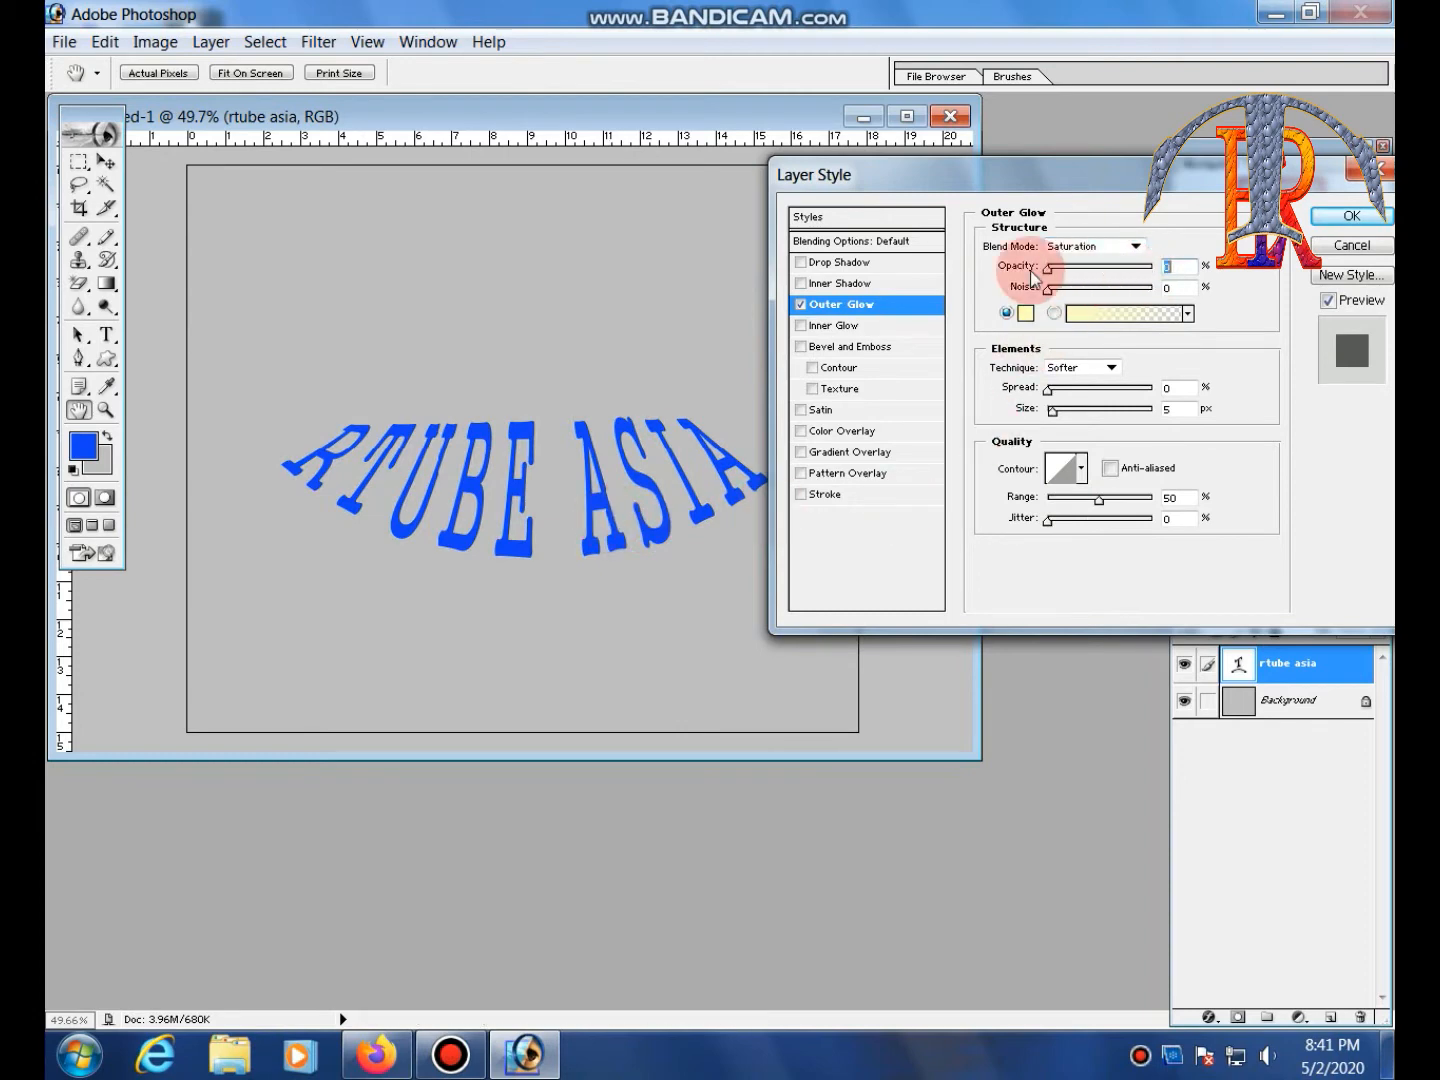
{"action": "left_click", "coordinate": [1108, 276]}
{"action": "left_click_drag", "start_coordinate": [1138, 293], "coordinate": [1166, 292]}
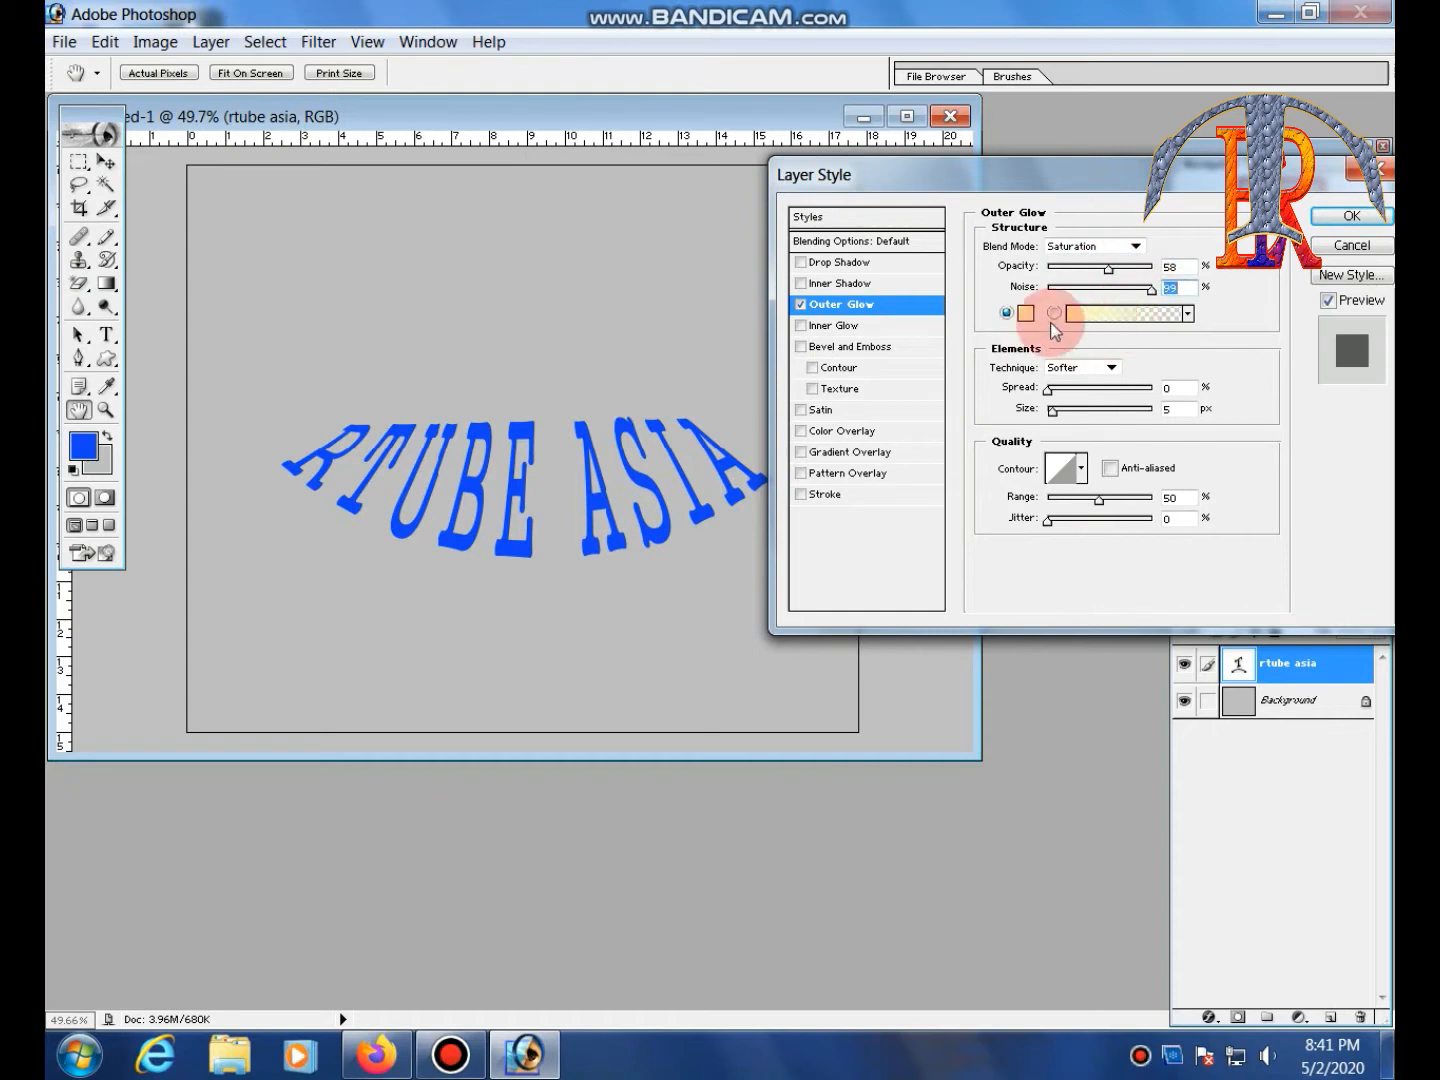
Fill the outer glow with the red-to-green gradient preset at 87% opacity and 74% noise
{"action": "left_click", "coordinate": [1188, 316]}
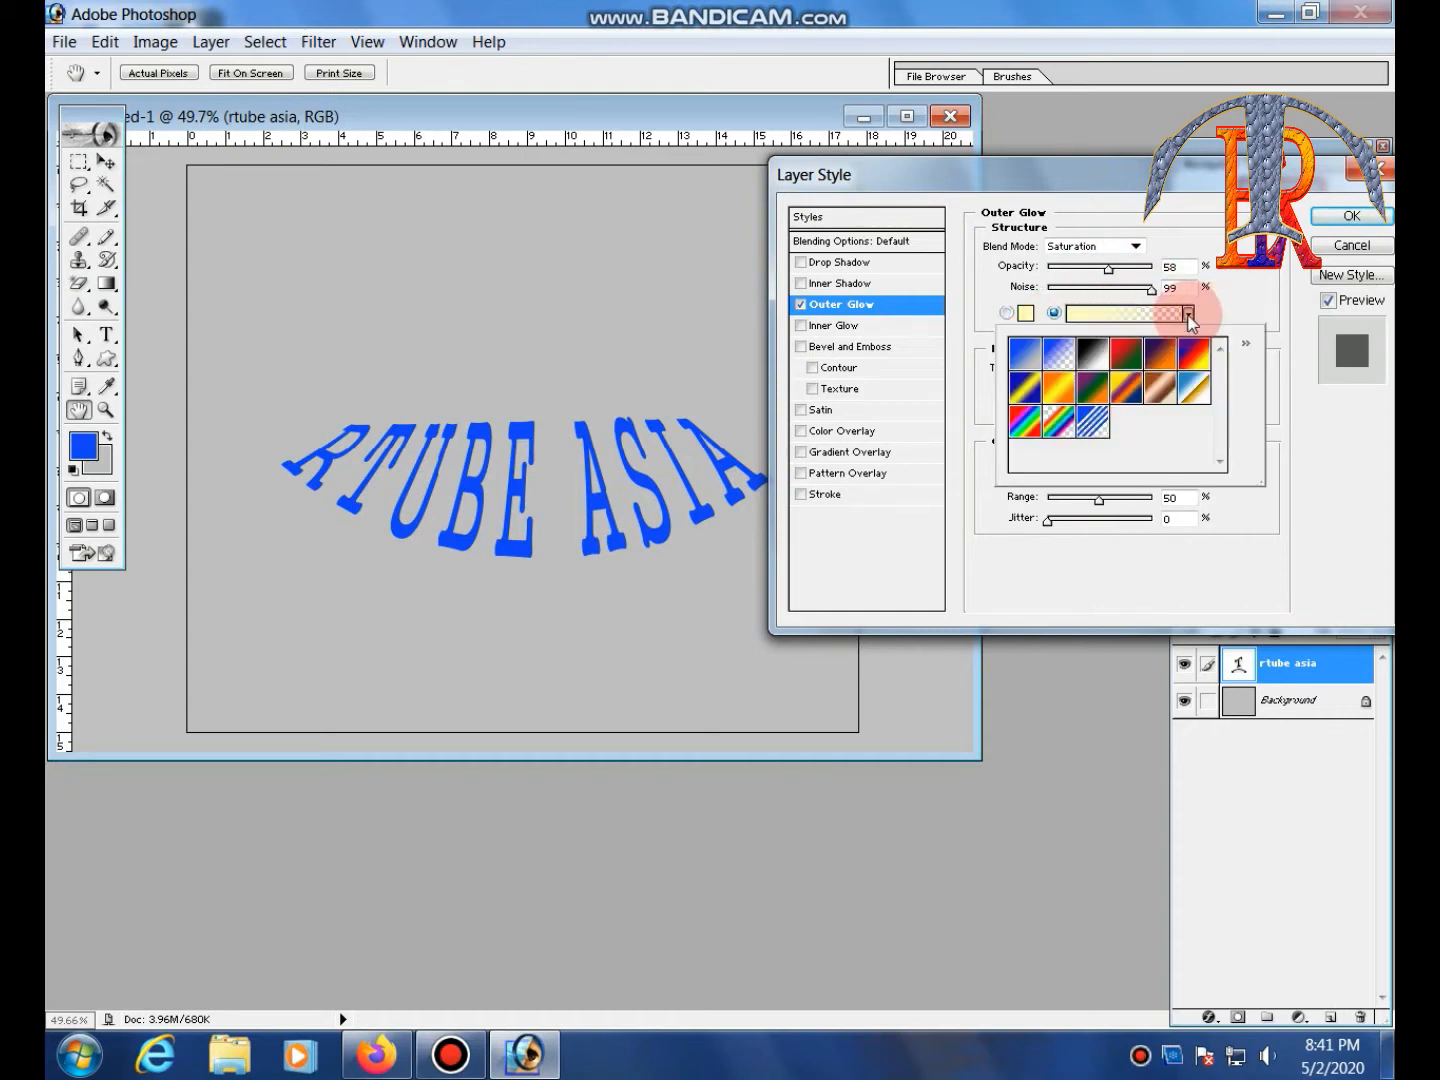
{"action": "left_click", "coordinate": [1129, 362]}
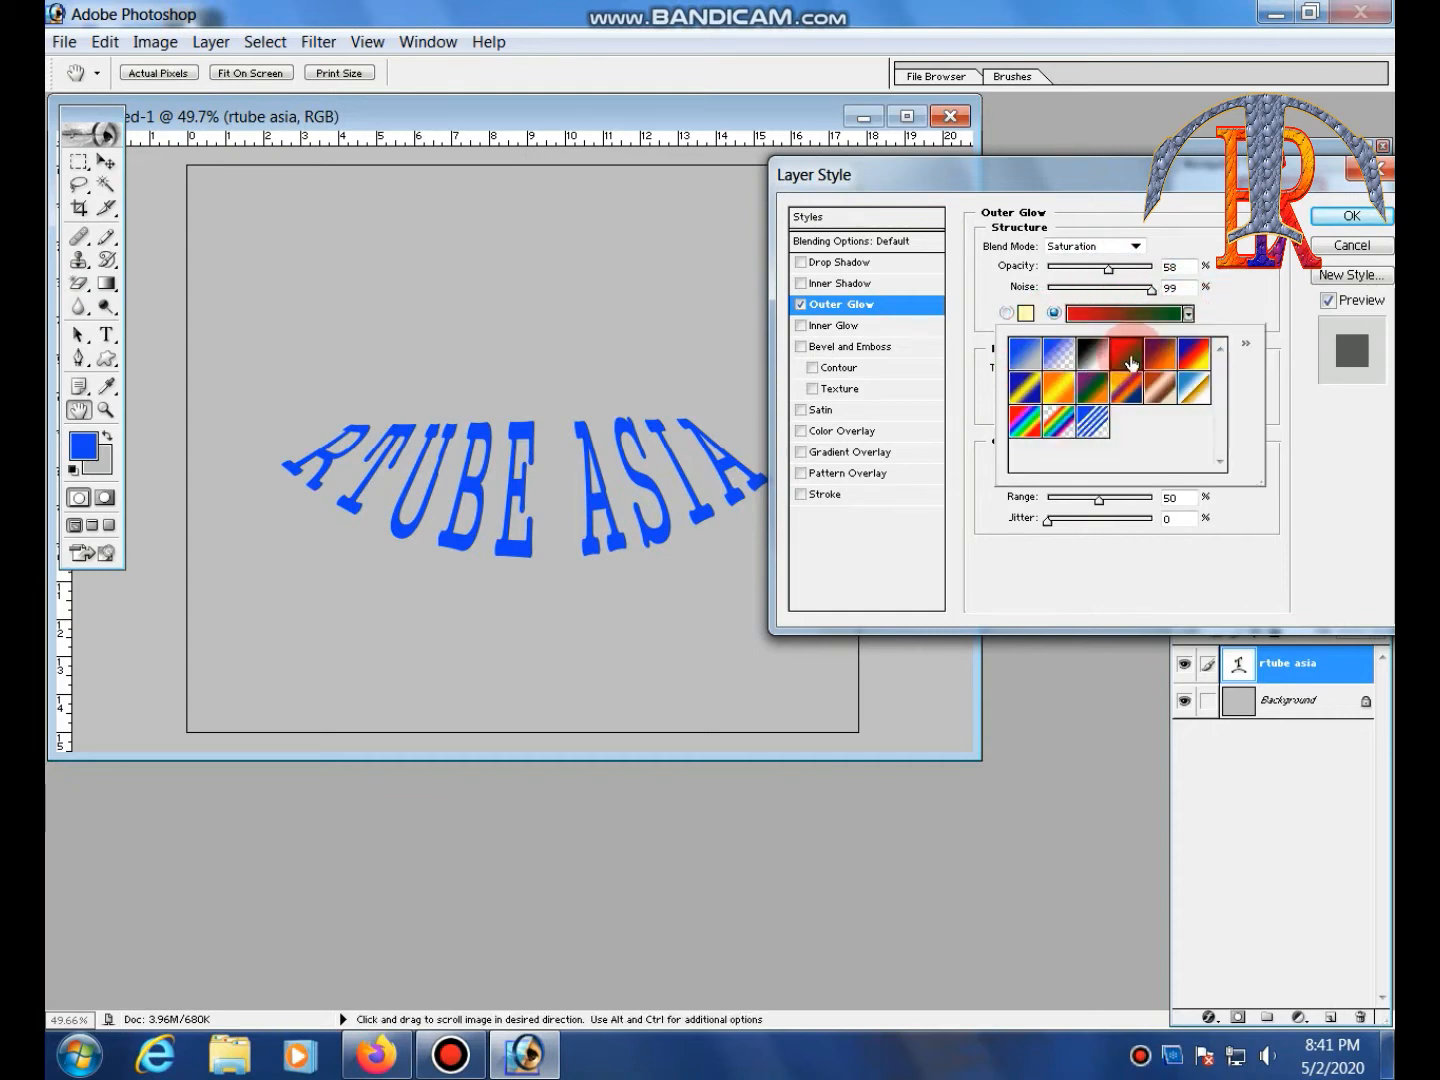
{"action": "left_click", "coordinate": [1192, 314]}
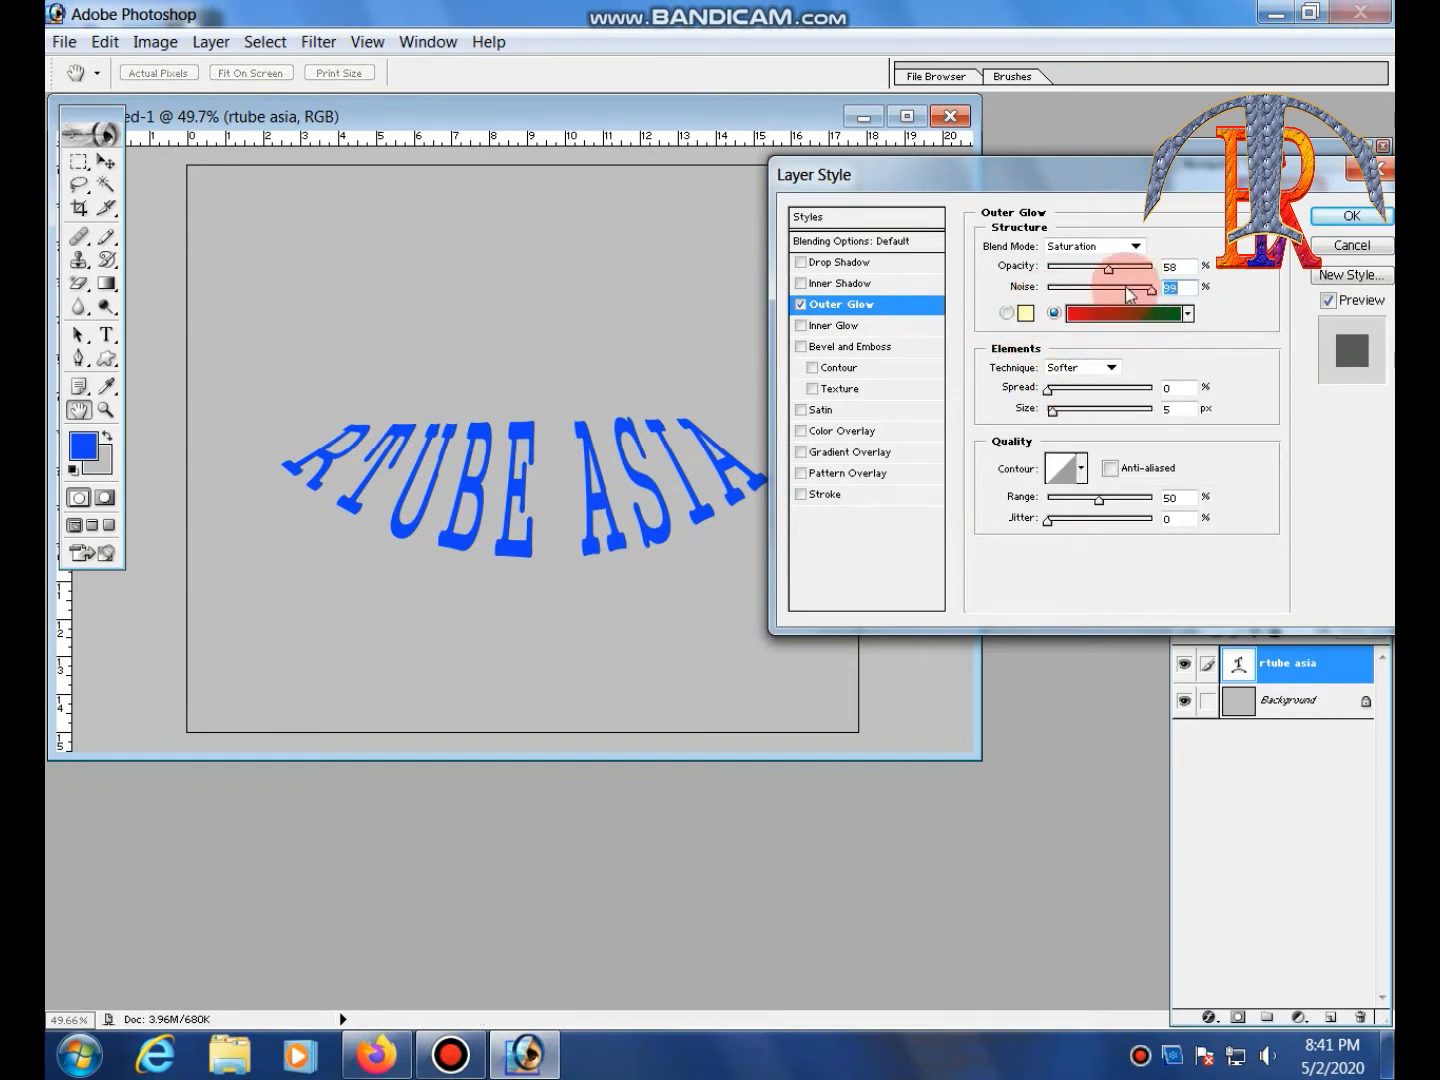
{"action": "left_click_drag", "start_coordinate": [1139, 270], "coordinate": [1139, 270]}
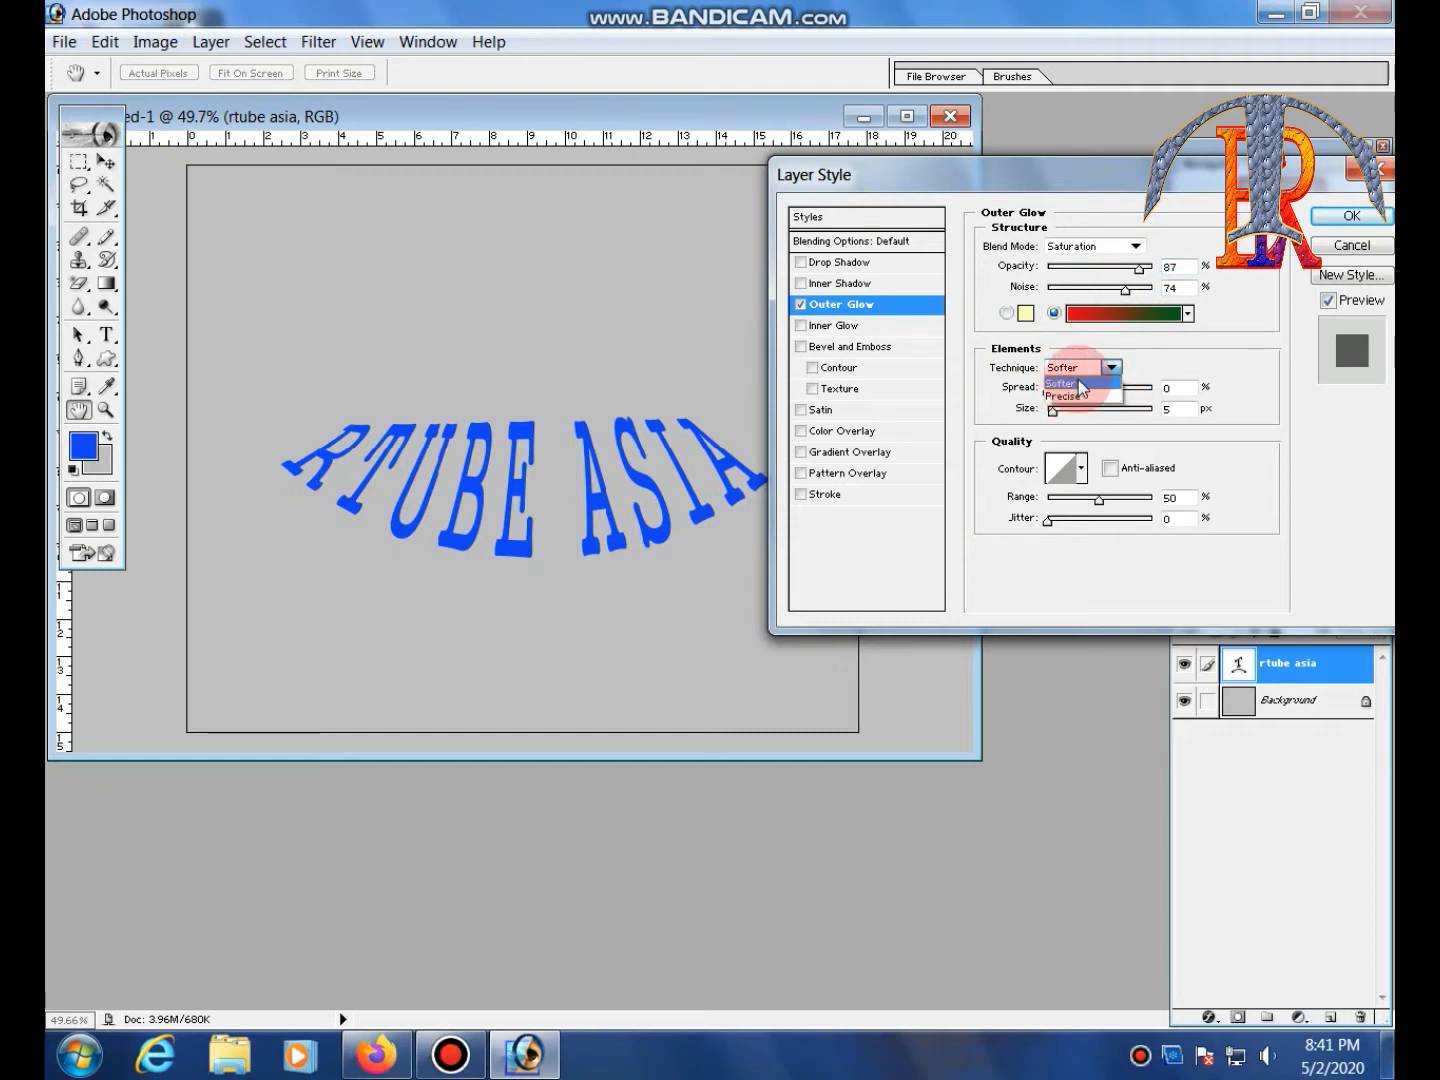
Keep the outer glow's technique on Softer and set its spread to 88% and size to 6 px
{"action": "left_click", "coordinate": [1077, 382]}
{"action": "left_click", "coordinate": [1066, 390]}
{"action": "left_click_drag", "start_coordinate": [1119, 394], "coordinate": [1056, 411]}
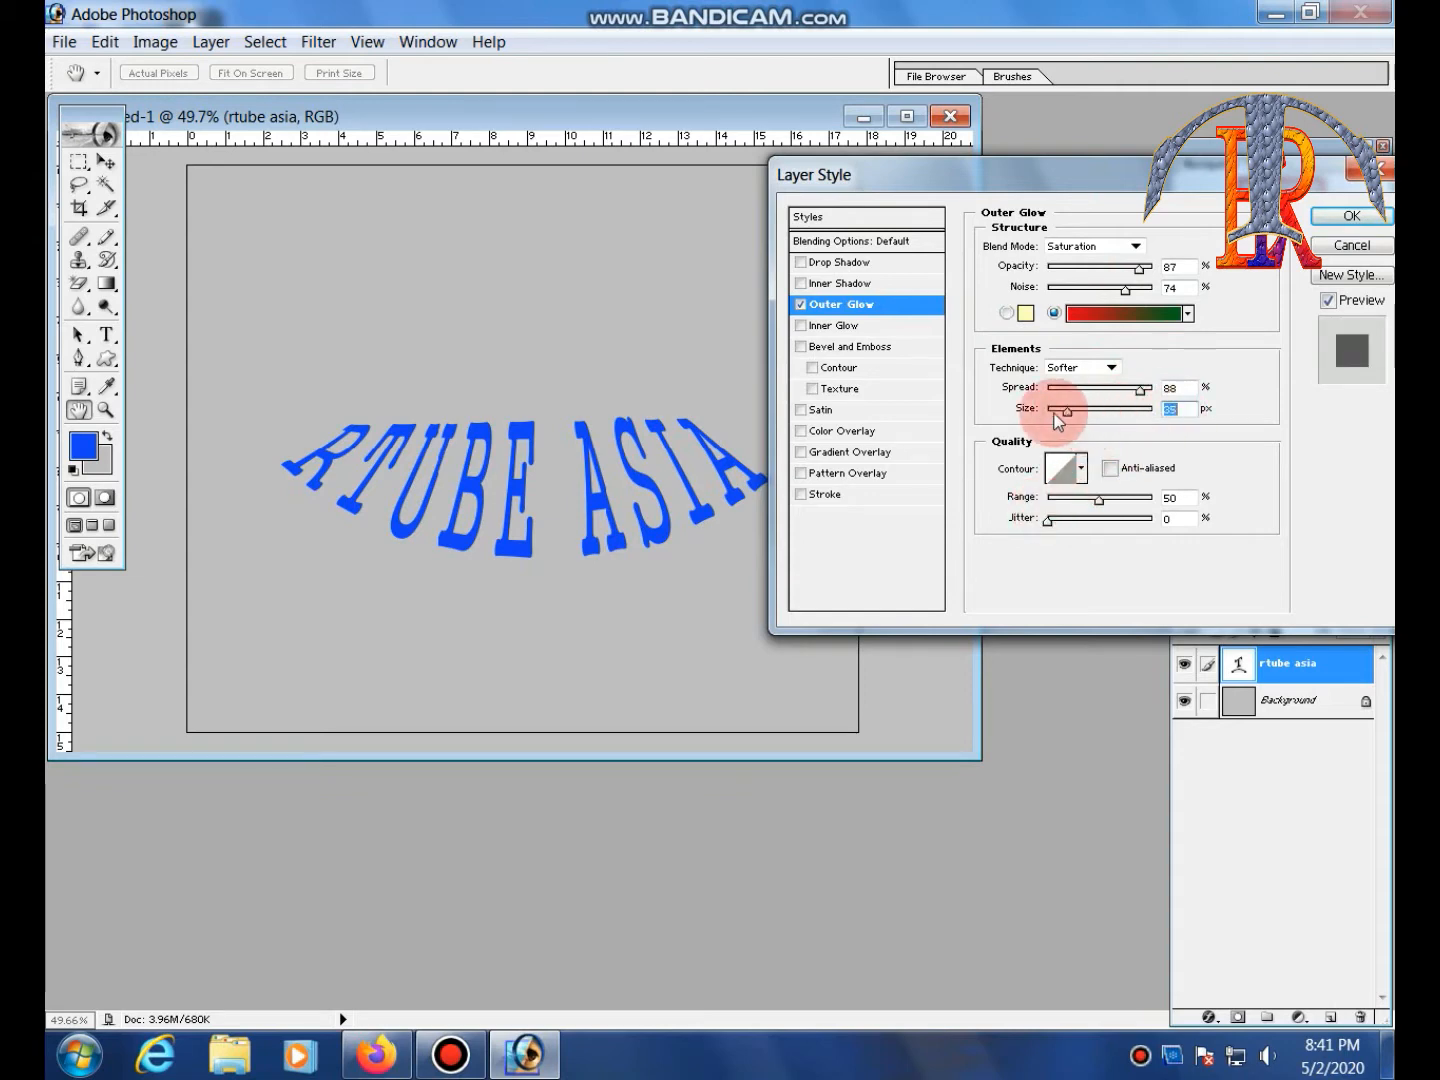
Switch the outer glow to the solid pale yellow colour and the Normal blend mode
{"action": "left_click", "coordinate": [1005, 313]}
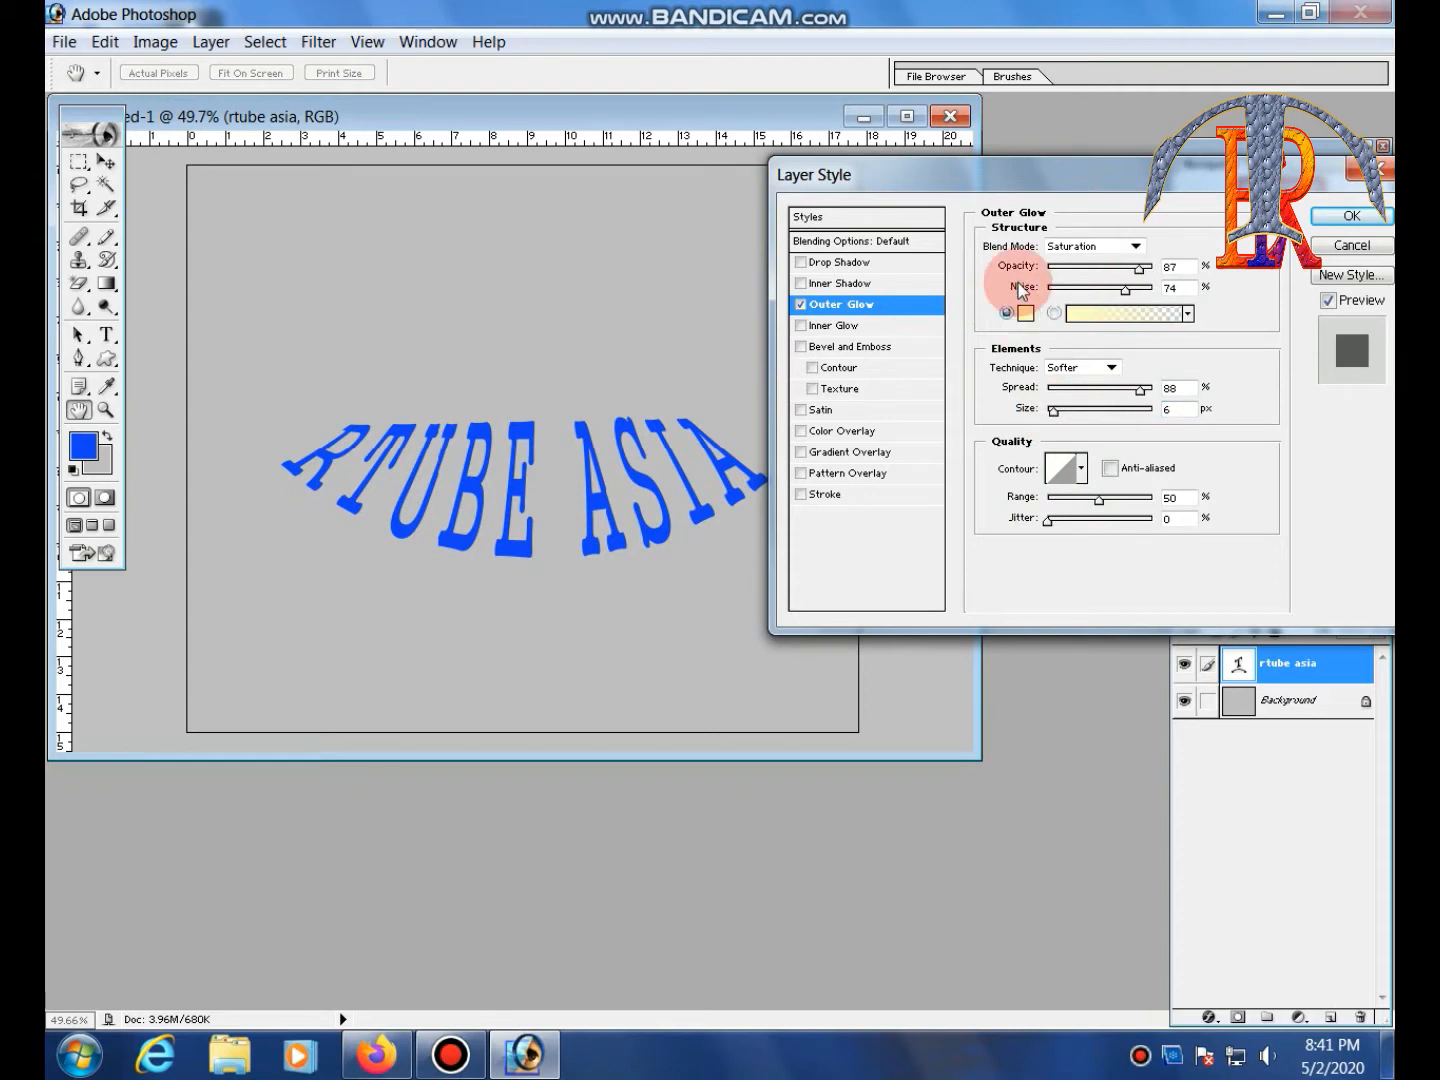
{"action": "left_click", "coordinate": [1136, 247]}
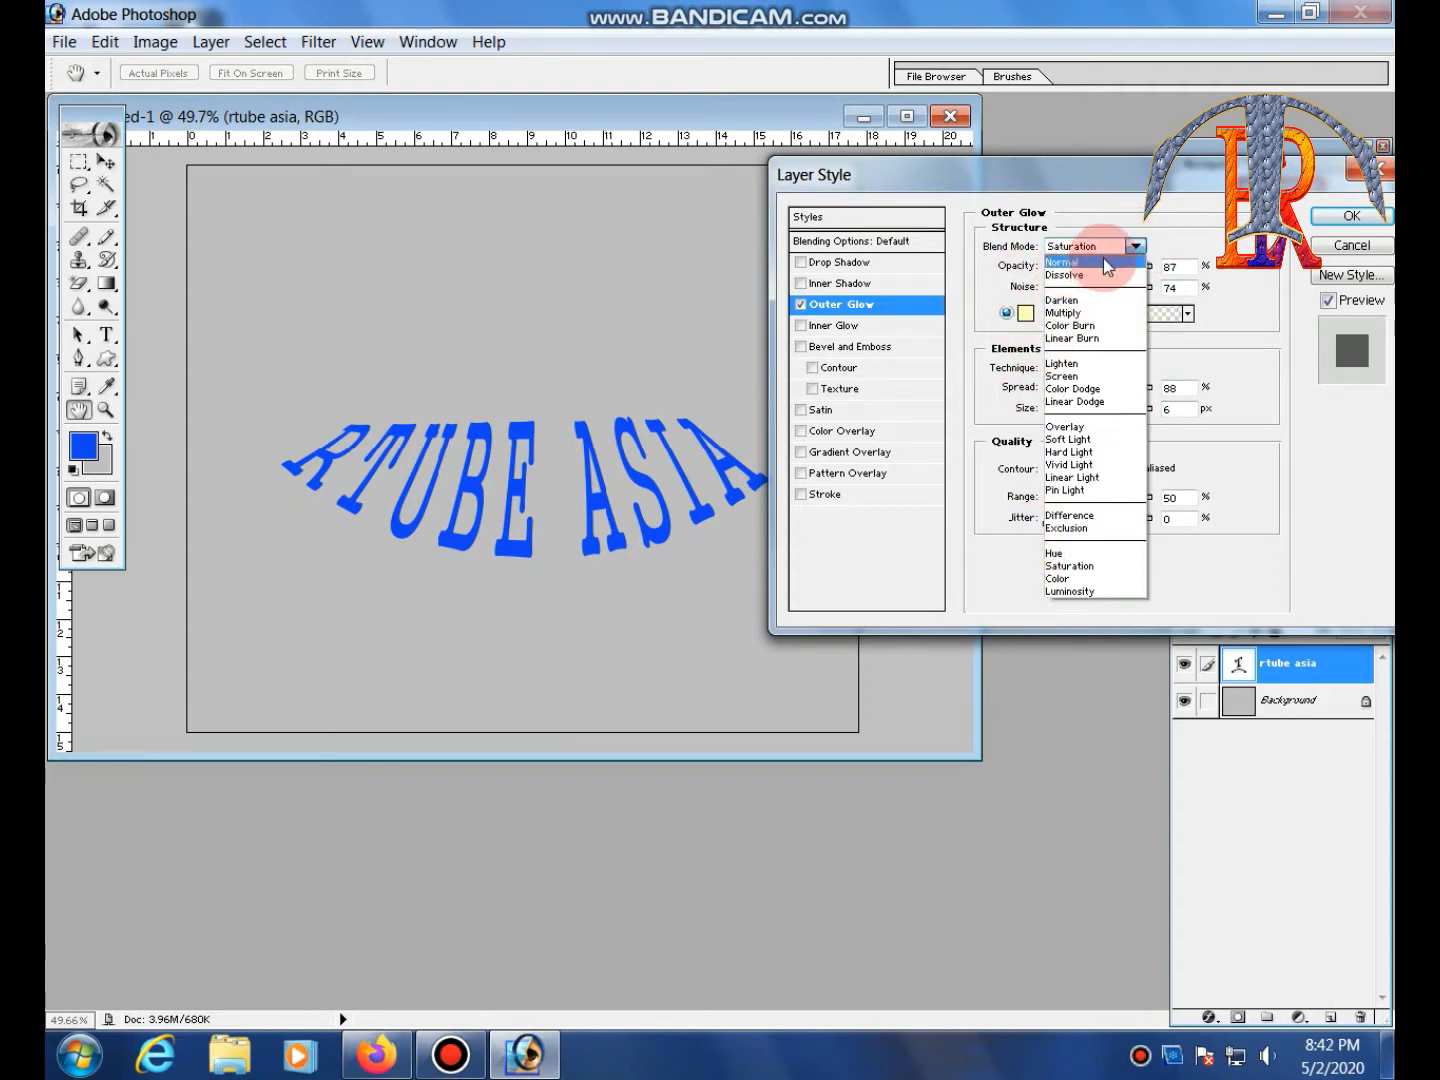
{"action": "left_click", "coordinate": [1103, 262]}
{"action": "left_click", "coordinate": [1136, 247]}
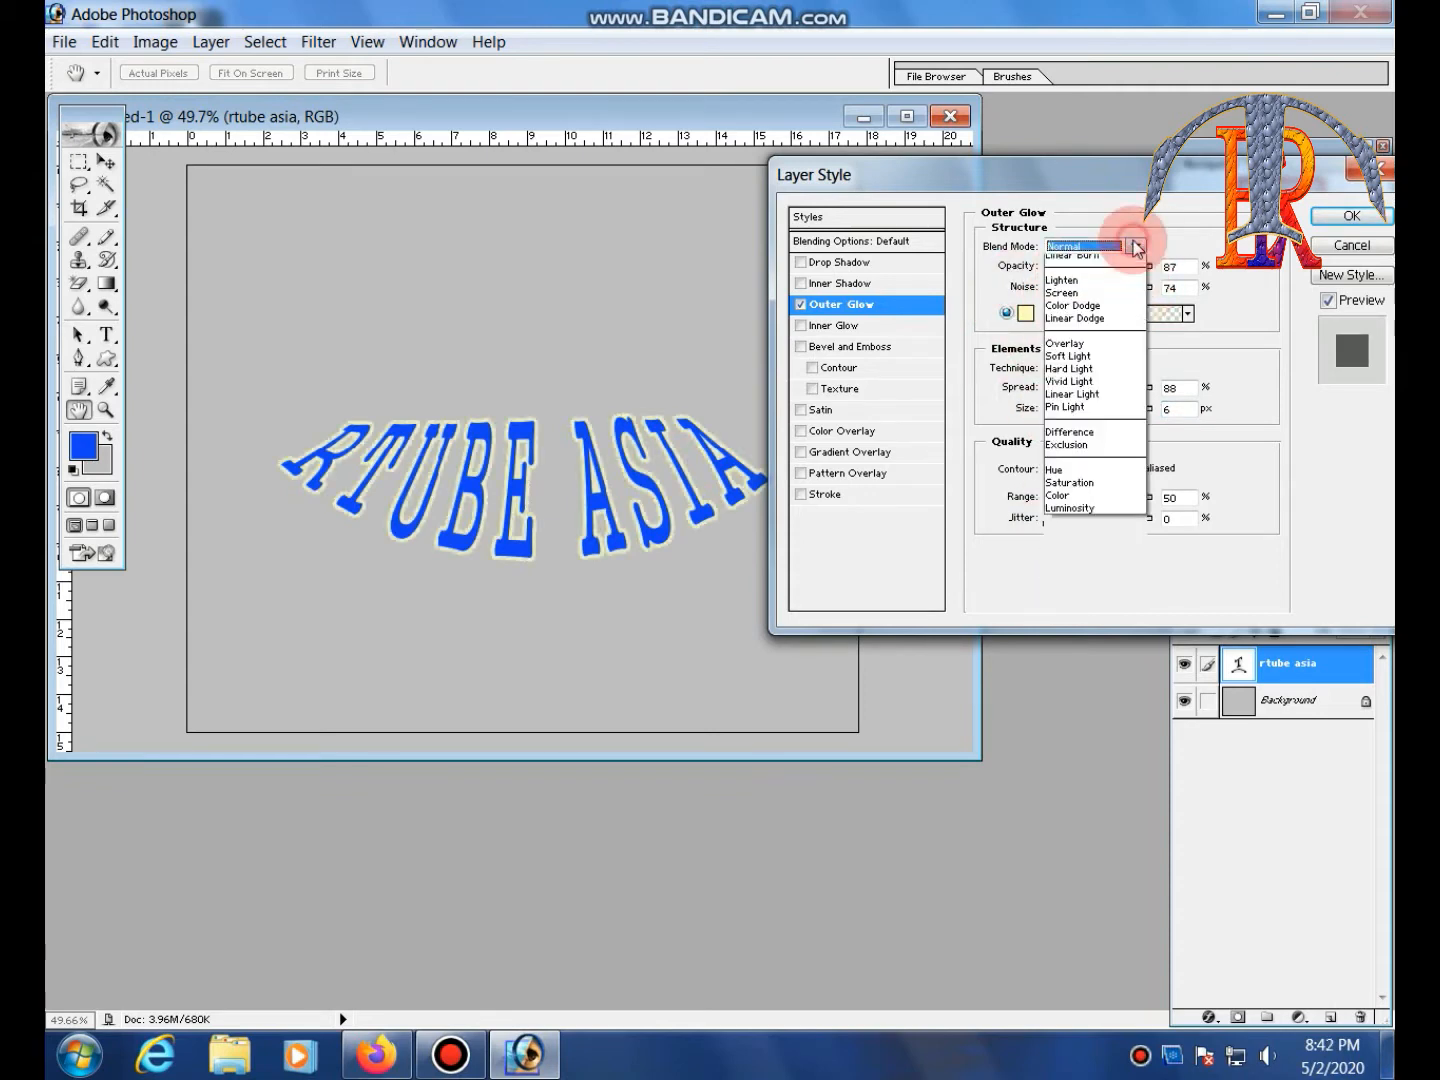
{"action": "left_click", "coordinate": [1140, 247]}
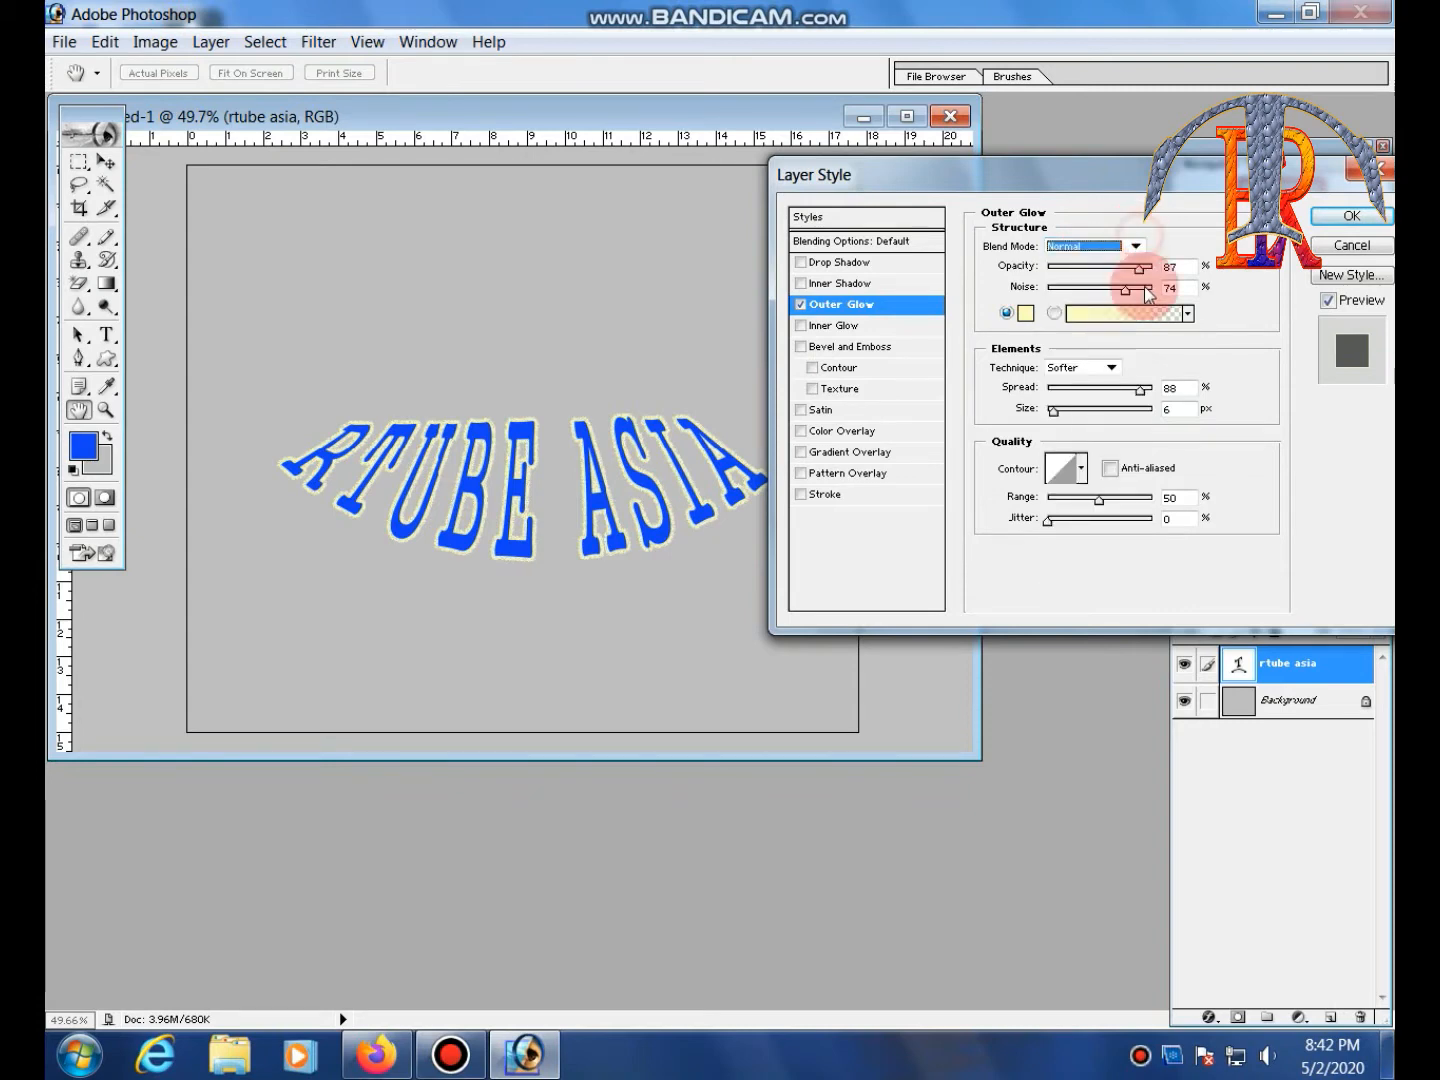
Set the outer glow's noise to 63%, opacity to 100%, jitter to 76% and size to about 18 px
{"action": "mouse_move", "coordinate": [1126, 289]}
{"action": "left_mouse_down"}
{"action": "mouse_move", "coordinate": [1062, 293]}
{"action": "mouse_move", "coordinate": [1090, 275]}
{"action": "mouse_move", "coordinate": [1184, 266]}
{"action": "left_mouse_up"}
{"action": "left_click_drag", "start_coordinate": [1049, 520], "coordinate": [1129, 522]}
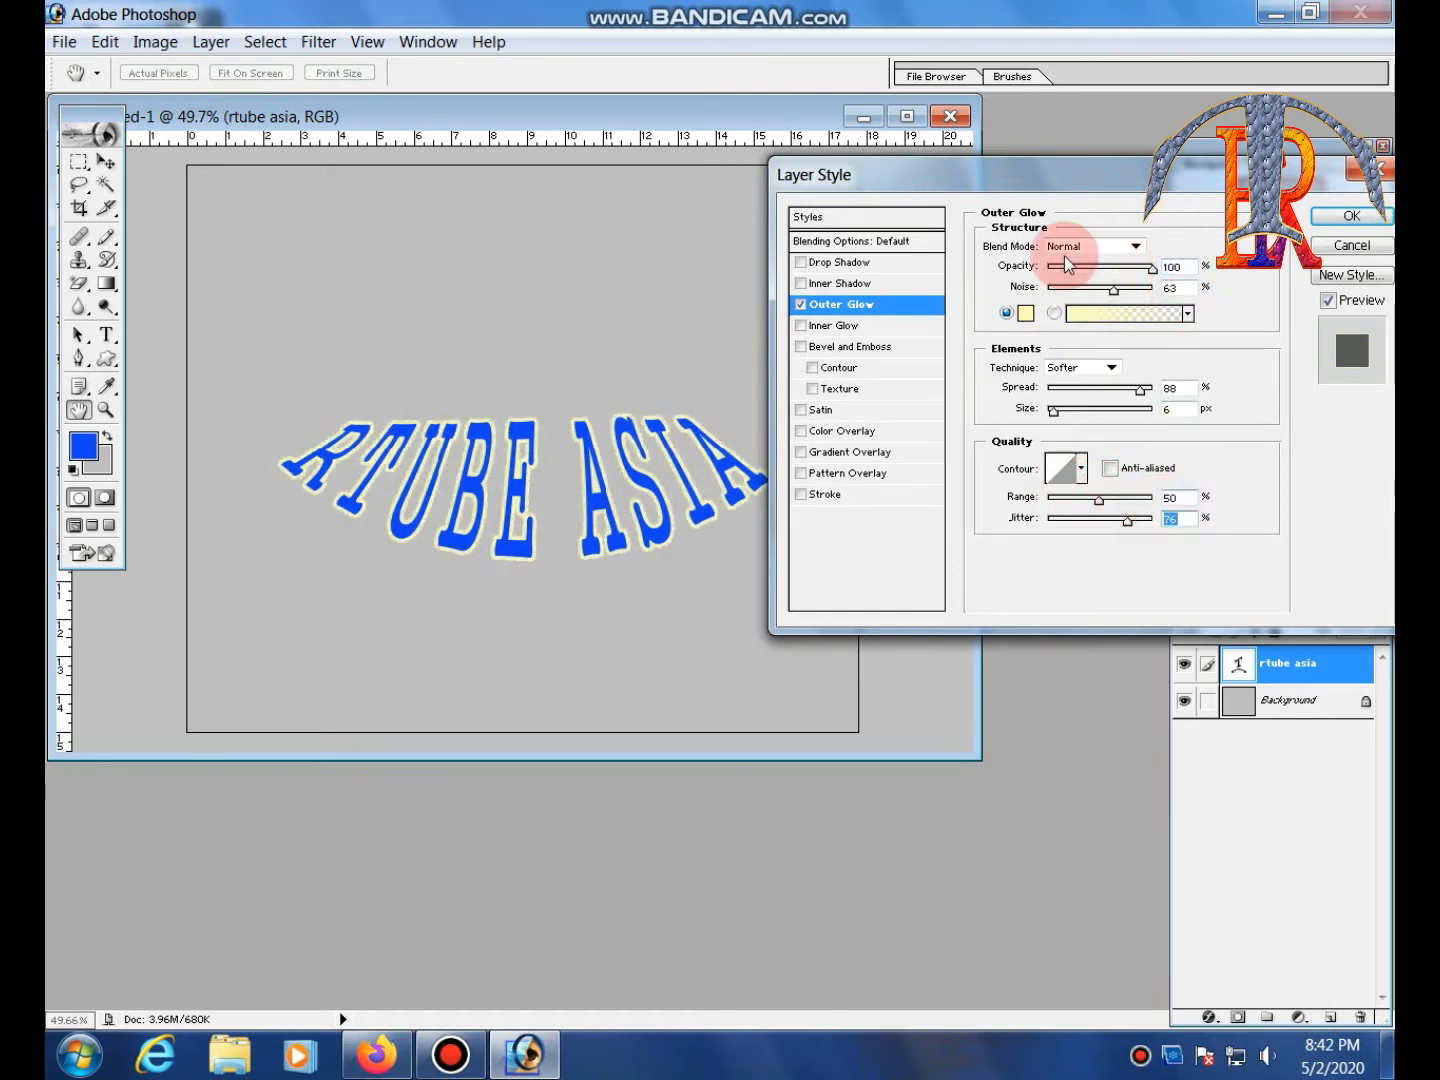
{"action": "mouse_move", "coordinate": [1082, 411]}
{"action": "left_mouse_down"}
{"action": "mouse_move", "coordinate": [1120, 411]}
{"action": "mouse_move", "coordinate": [1061, 410]}
{"action": "left_mouse_up"}
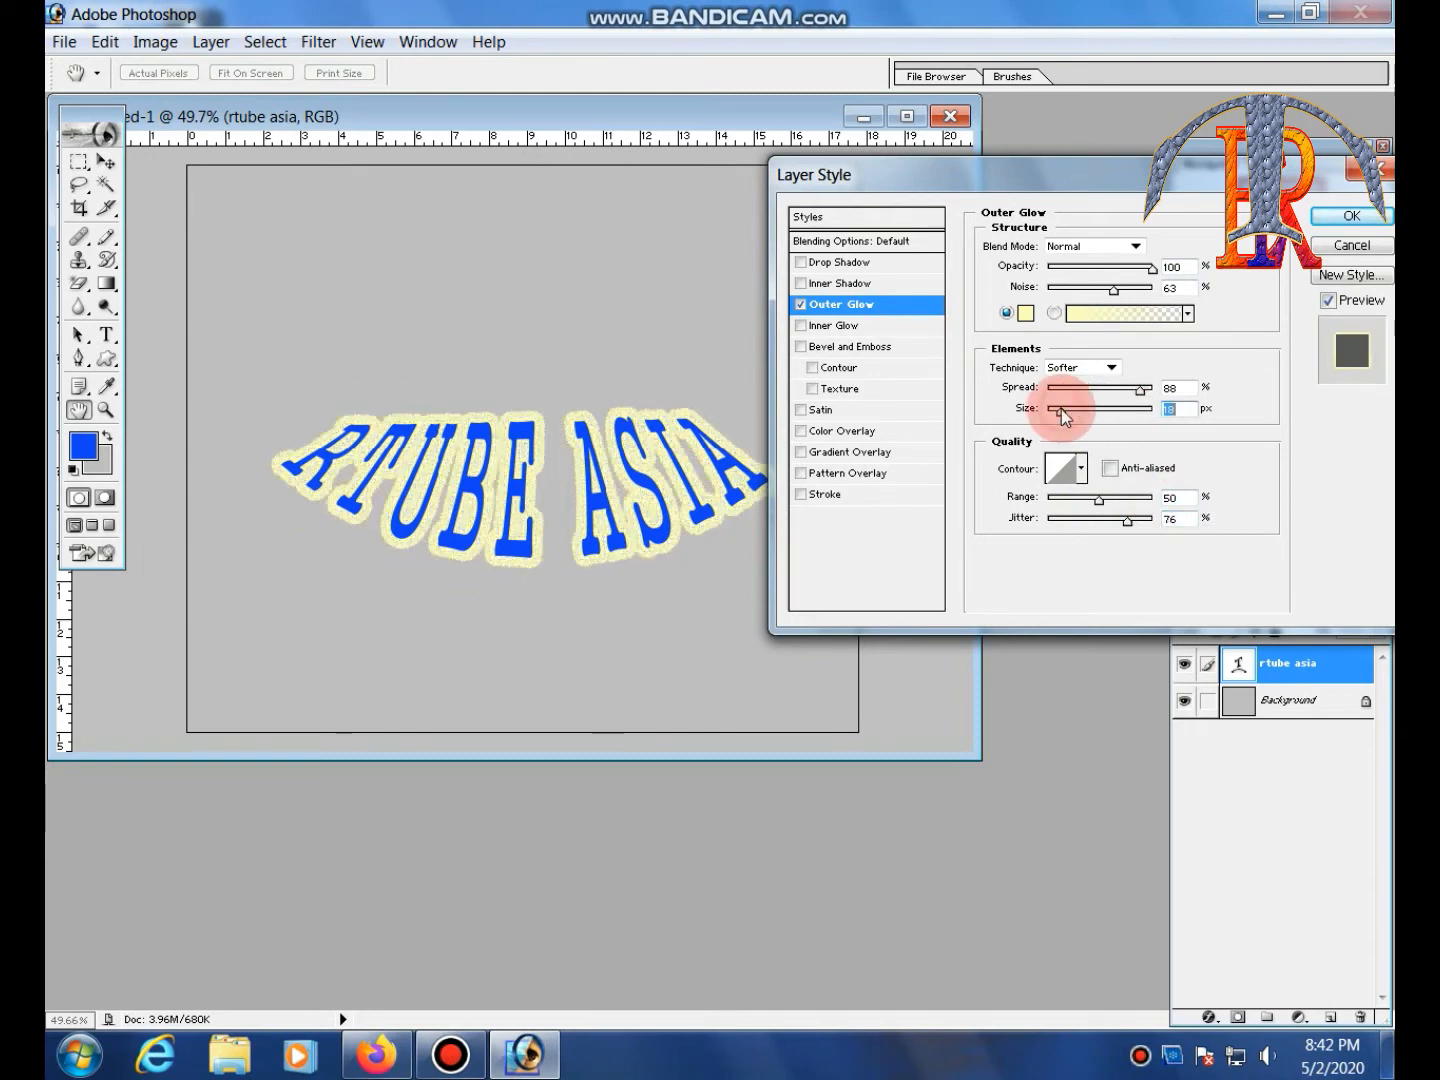
Disable Outer Glow and enable Inner Glow on the text with 100% opacity and 0% noise
{"action": "left_click", "coordinate": [802, 305]}
{"action": "left_click", "coordinate": [843, 330]}
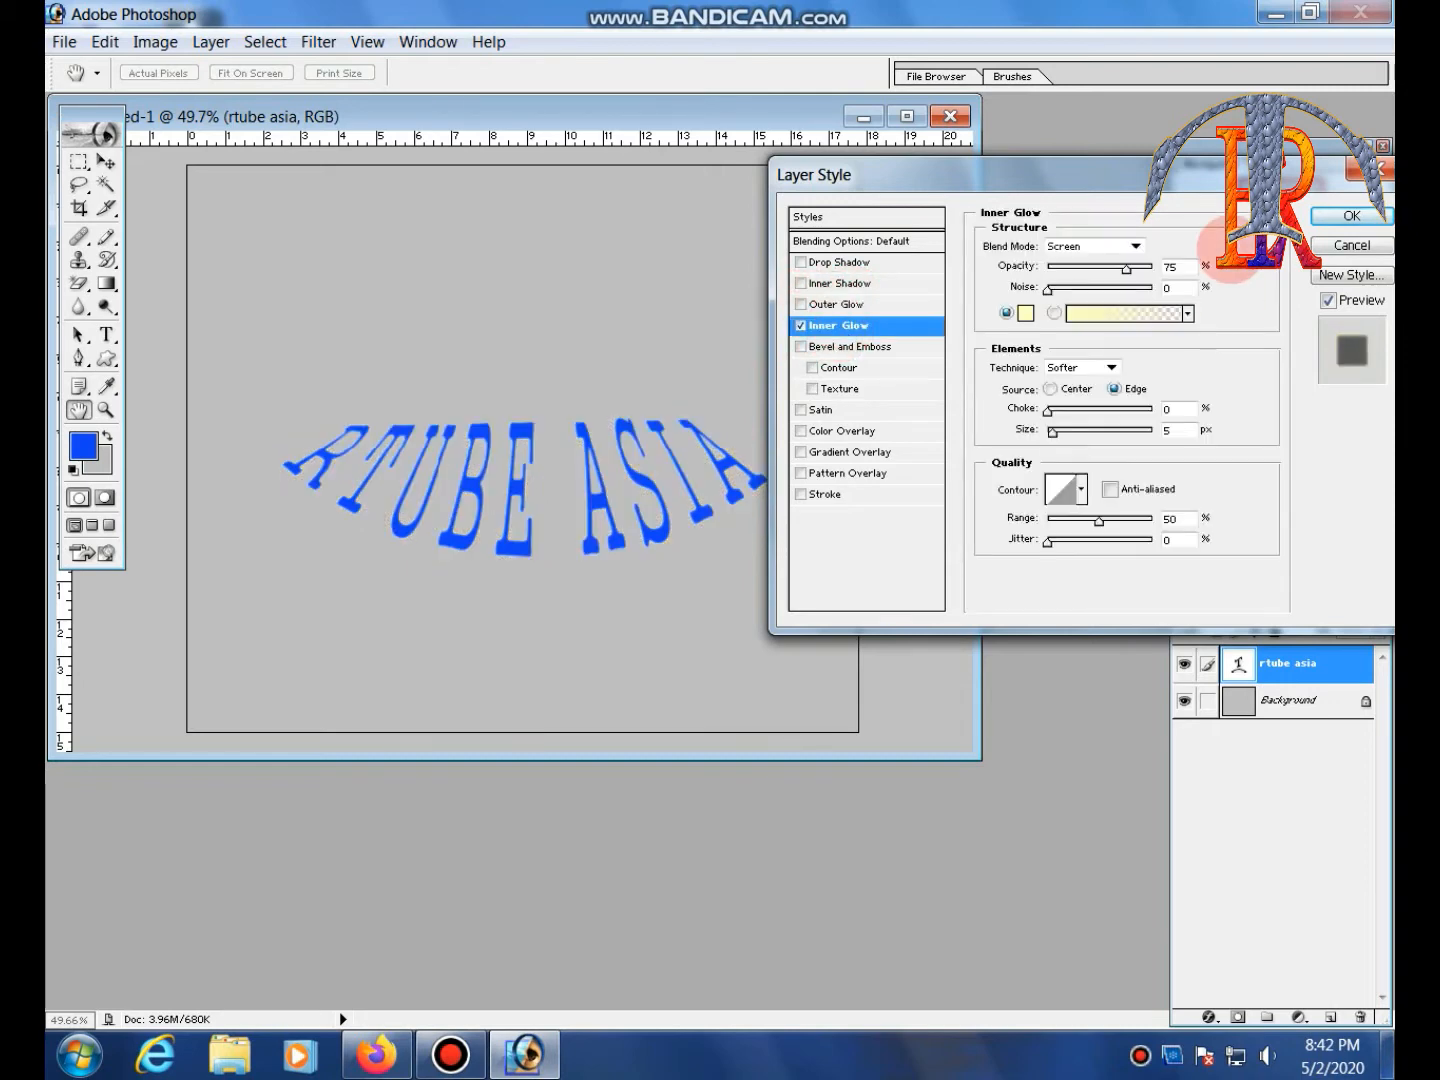
{"action": "left_click_drag", "start_coordinate": [1127, 268], "coordinate": [1171, 268]}
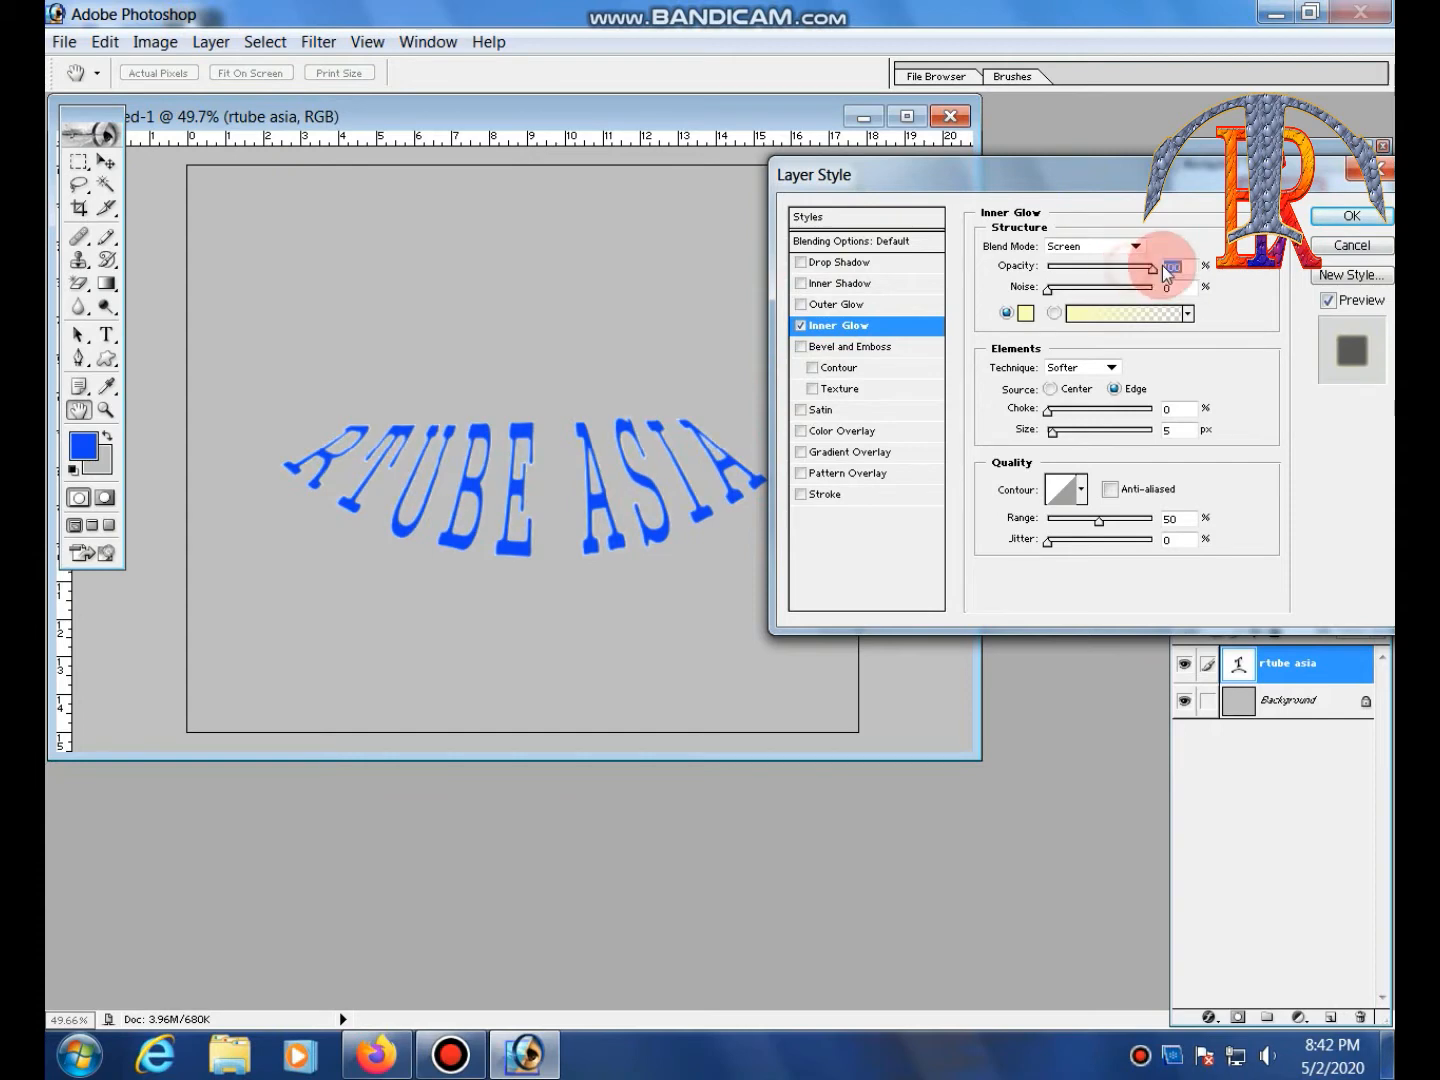
{"action": "mouse_move", "coordinate": [1057, 293]}
{"action": "left_mouse_down"}
{"action": "mouse_move", "coordinate": [1164, 290]}
{"action": "mouse_move", "coordinate": [1046, 288]}
{"action": "left_mouse_up"}
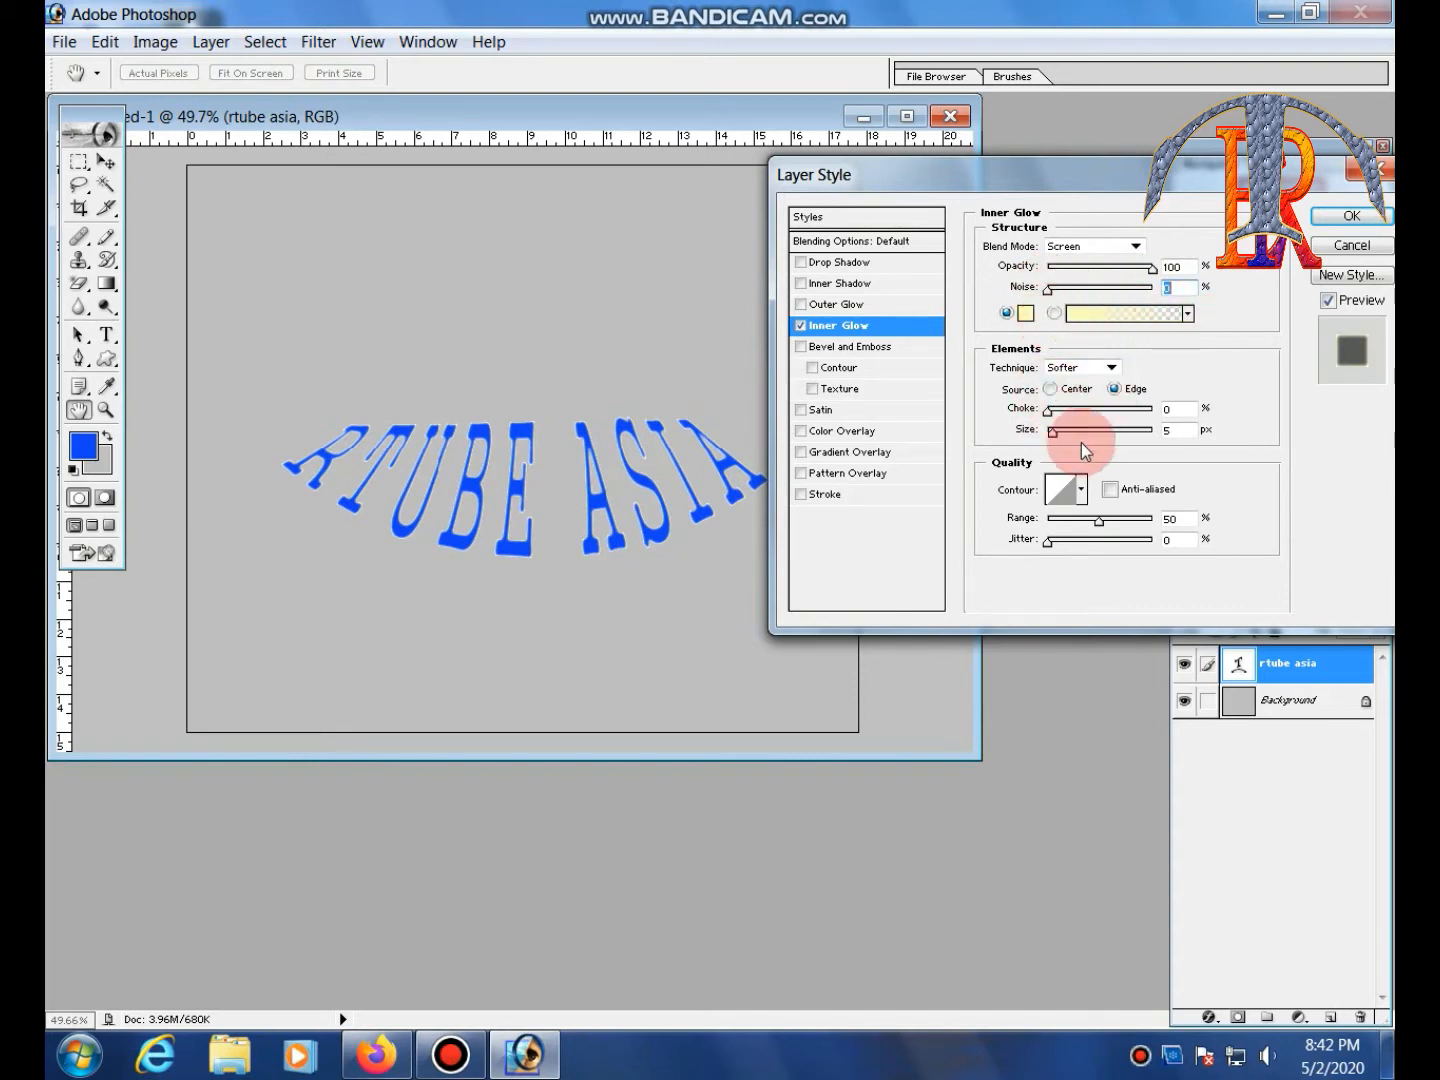
Disable Inner Glow on the text, enable Bevel and Emboss and show its settings
{"action": "left_click", "coordinate": [800, 347]}
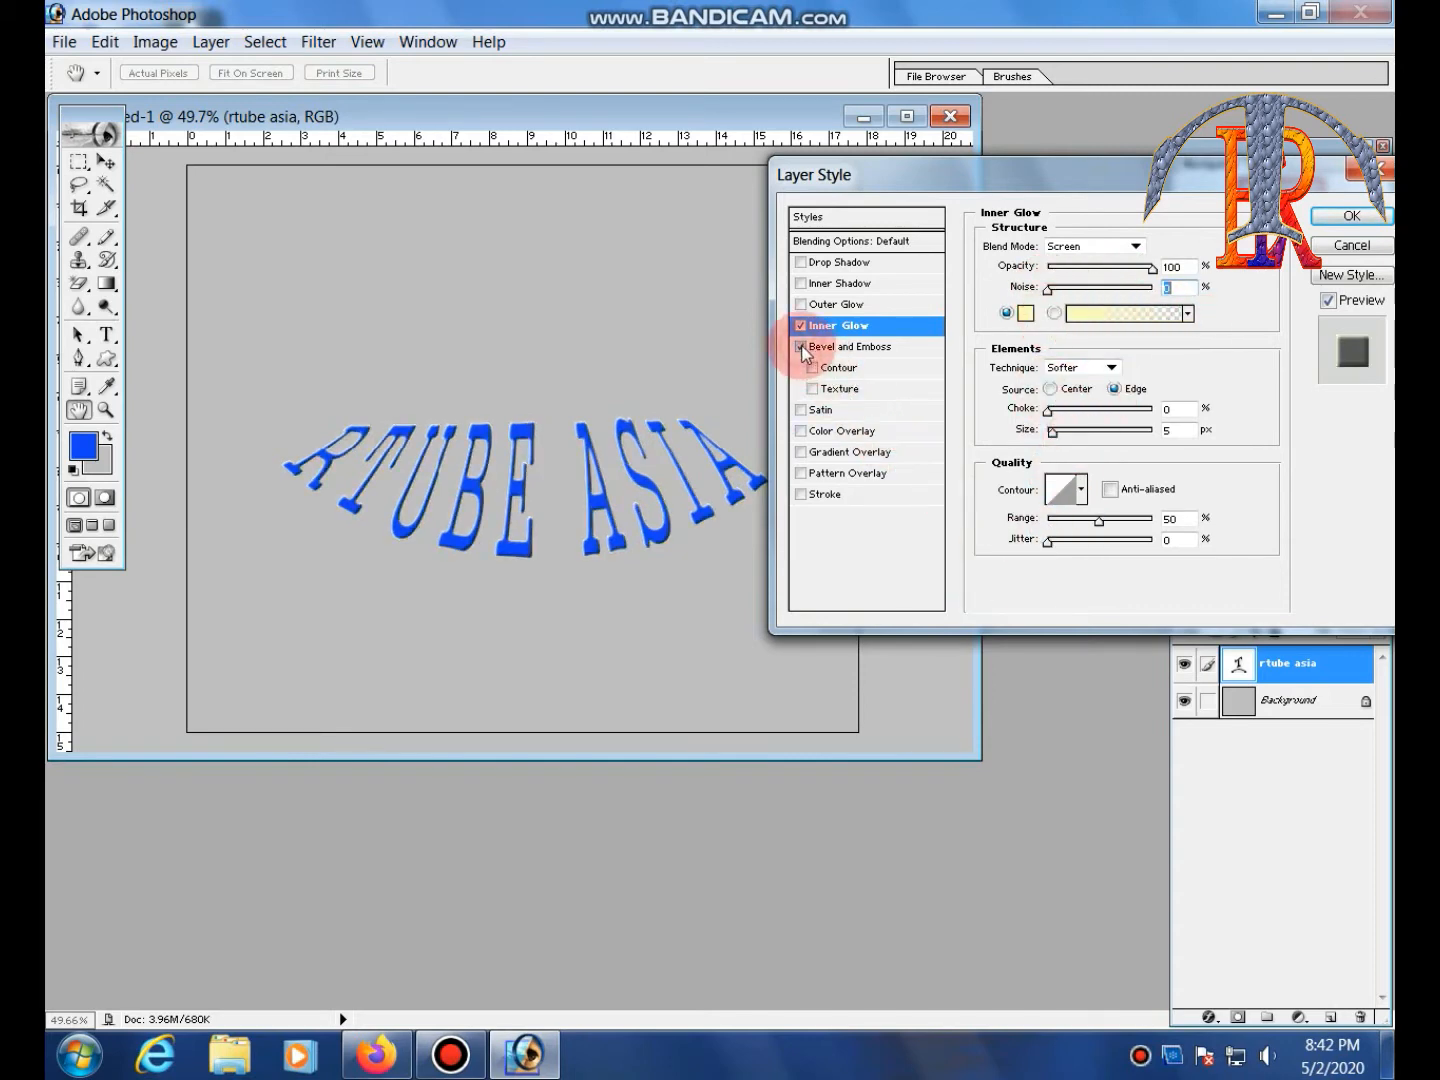
{"action": "left_click", "coordinate": [800, 327]}
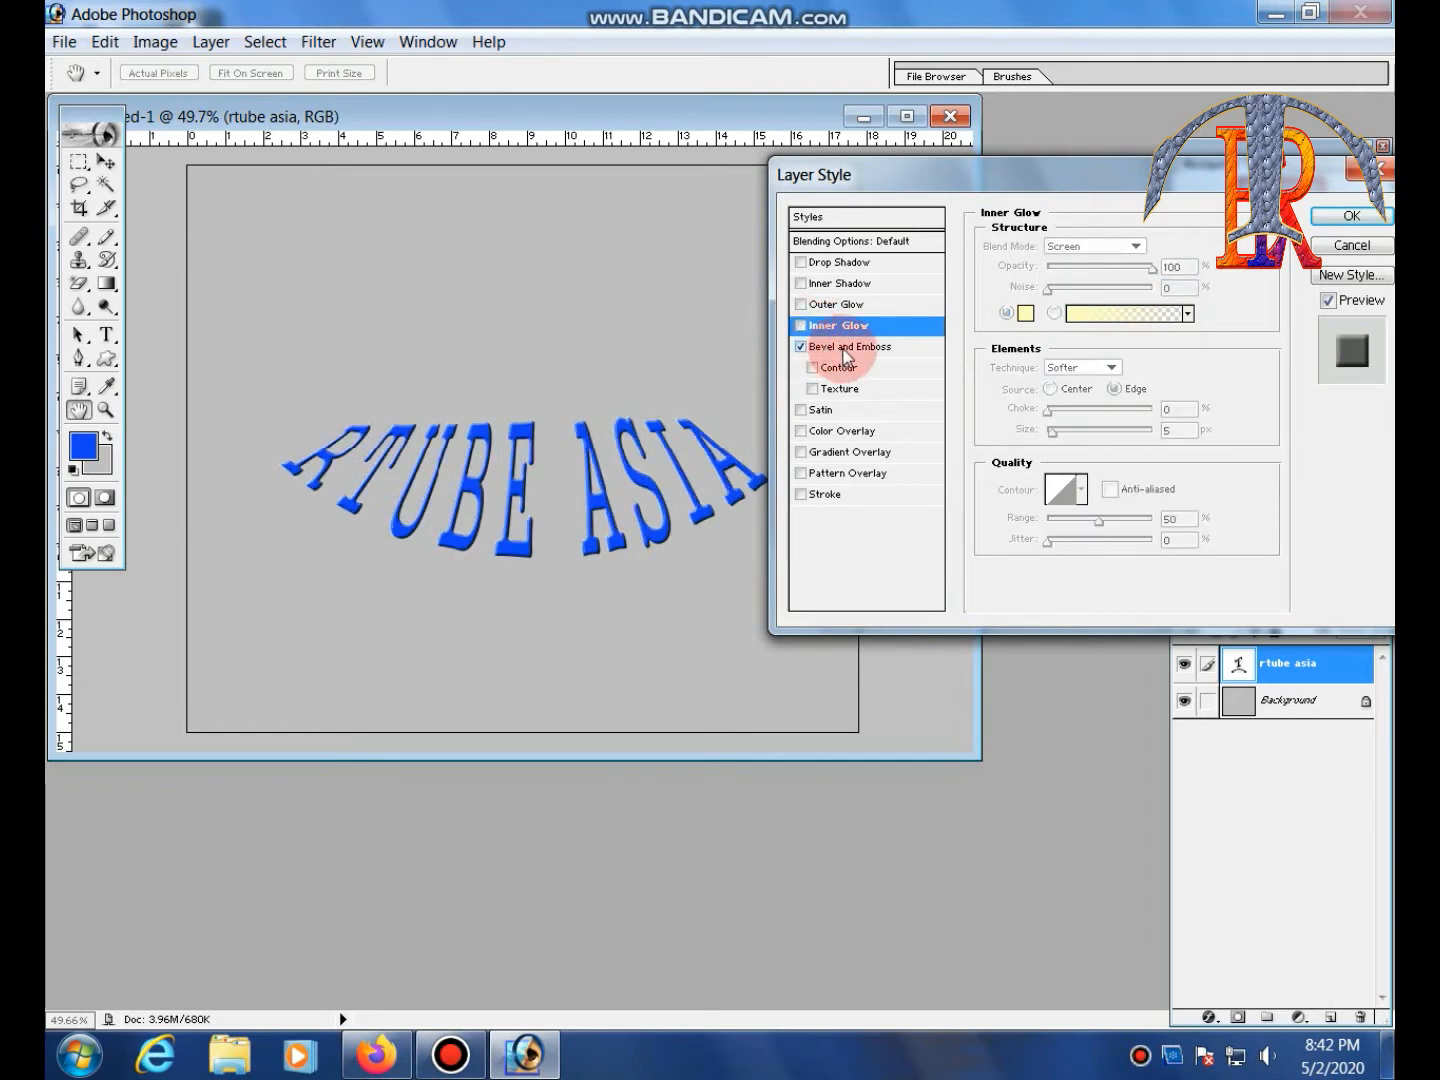
{"action": "left_click", "coordinate": [846, 351]}
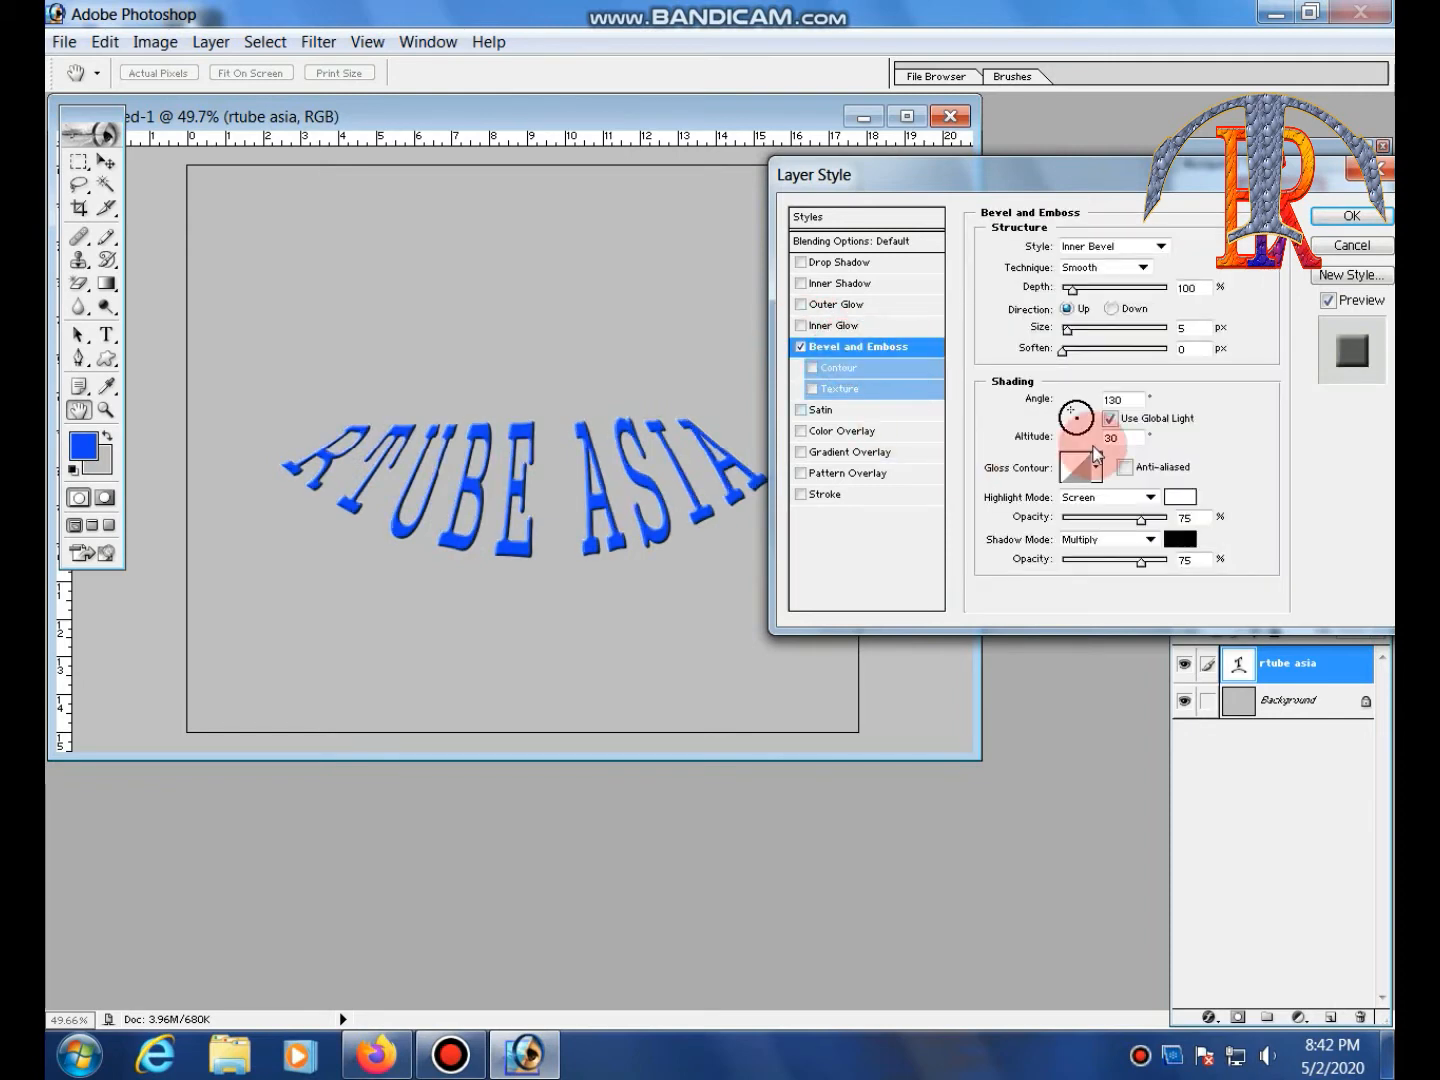
Enable the bevel's Contour option and try its Texture option, leaving Texture off
{"action": "left_click", "coordinate": [813, 368]}
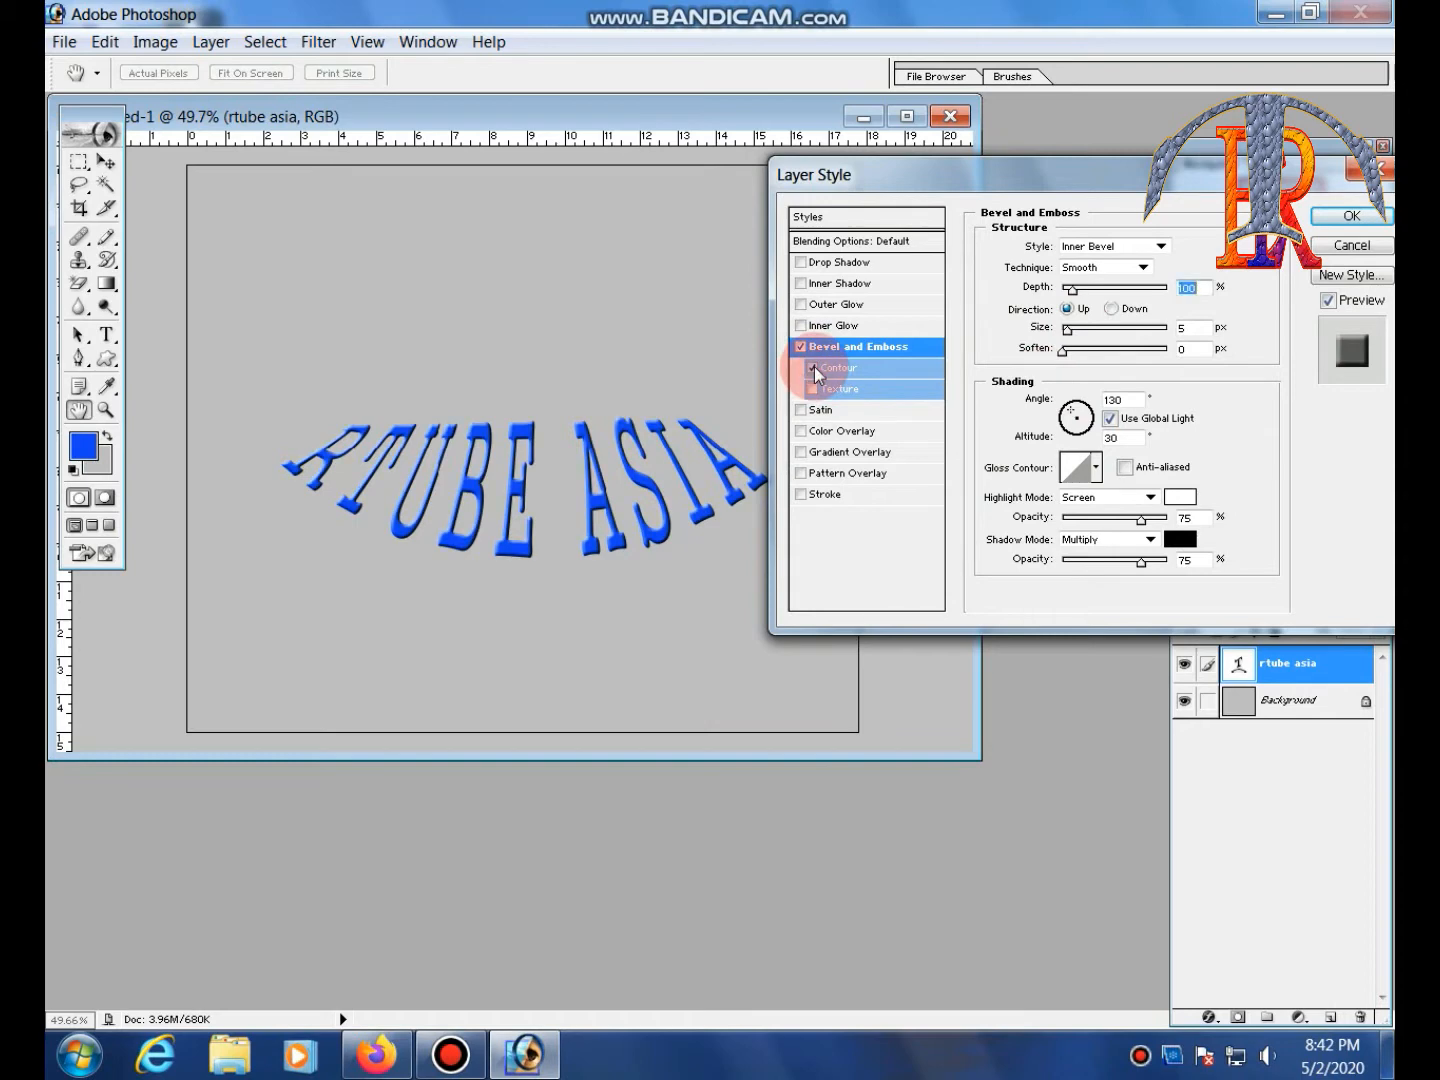
{"action": "left_click", "coordinate": [815, 387]}
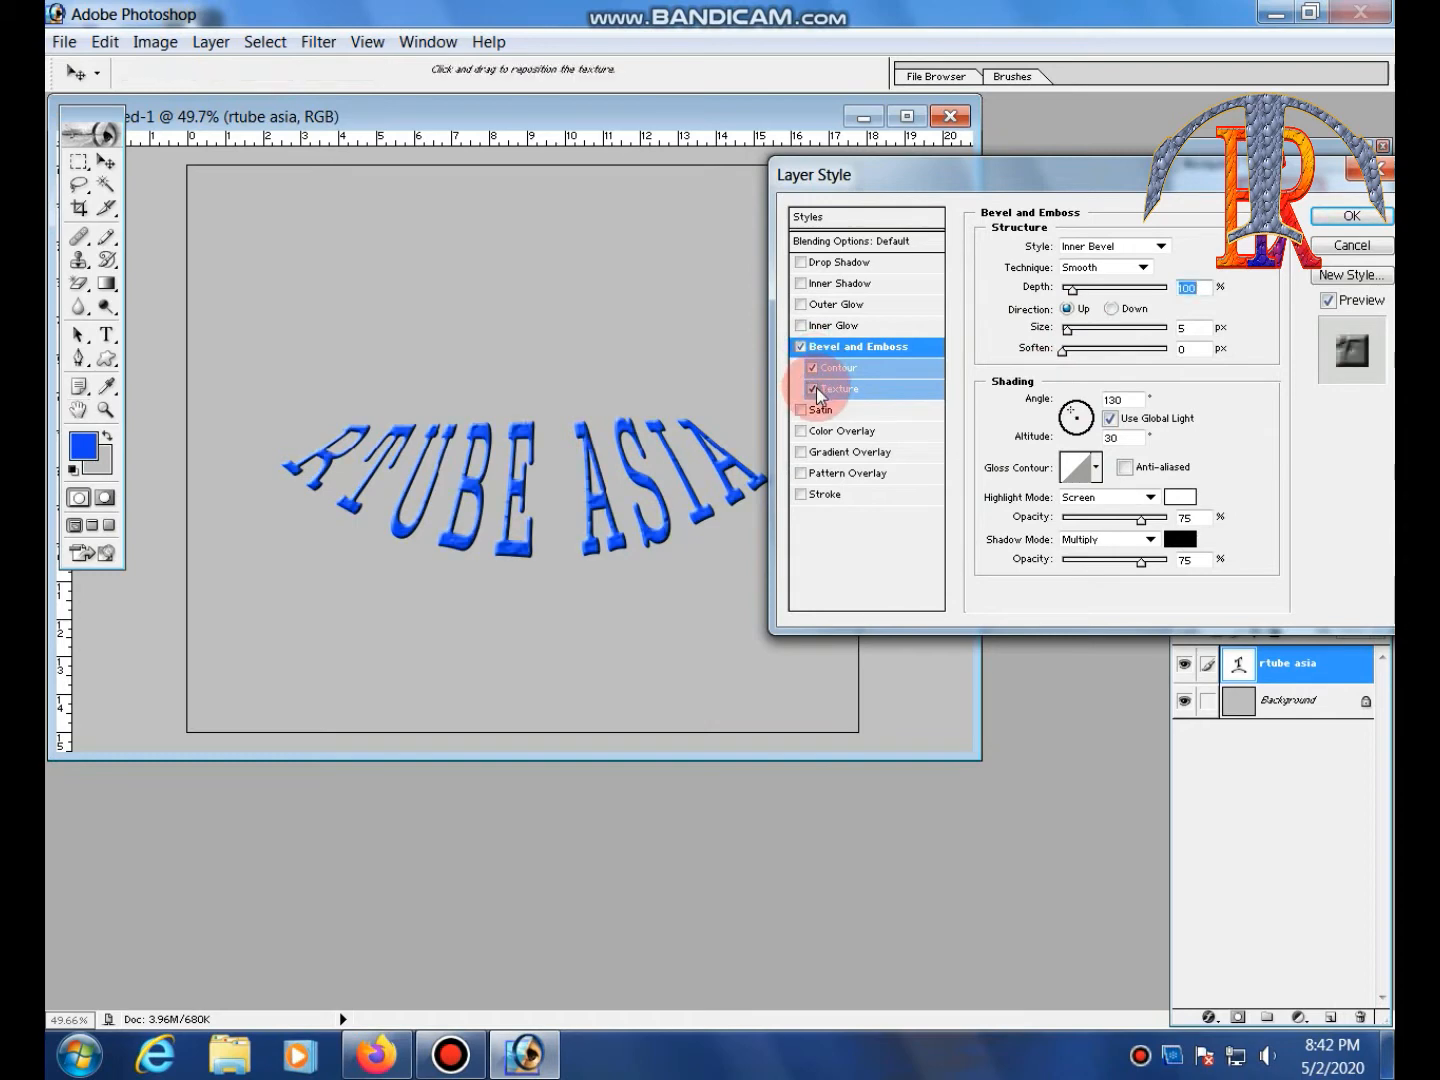
{"action": "left_click", "coordinate": [815, 389]}
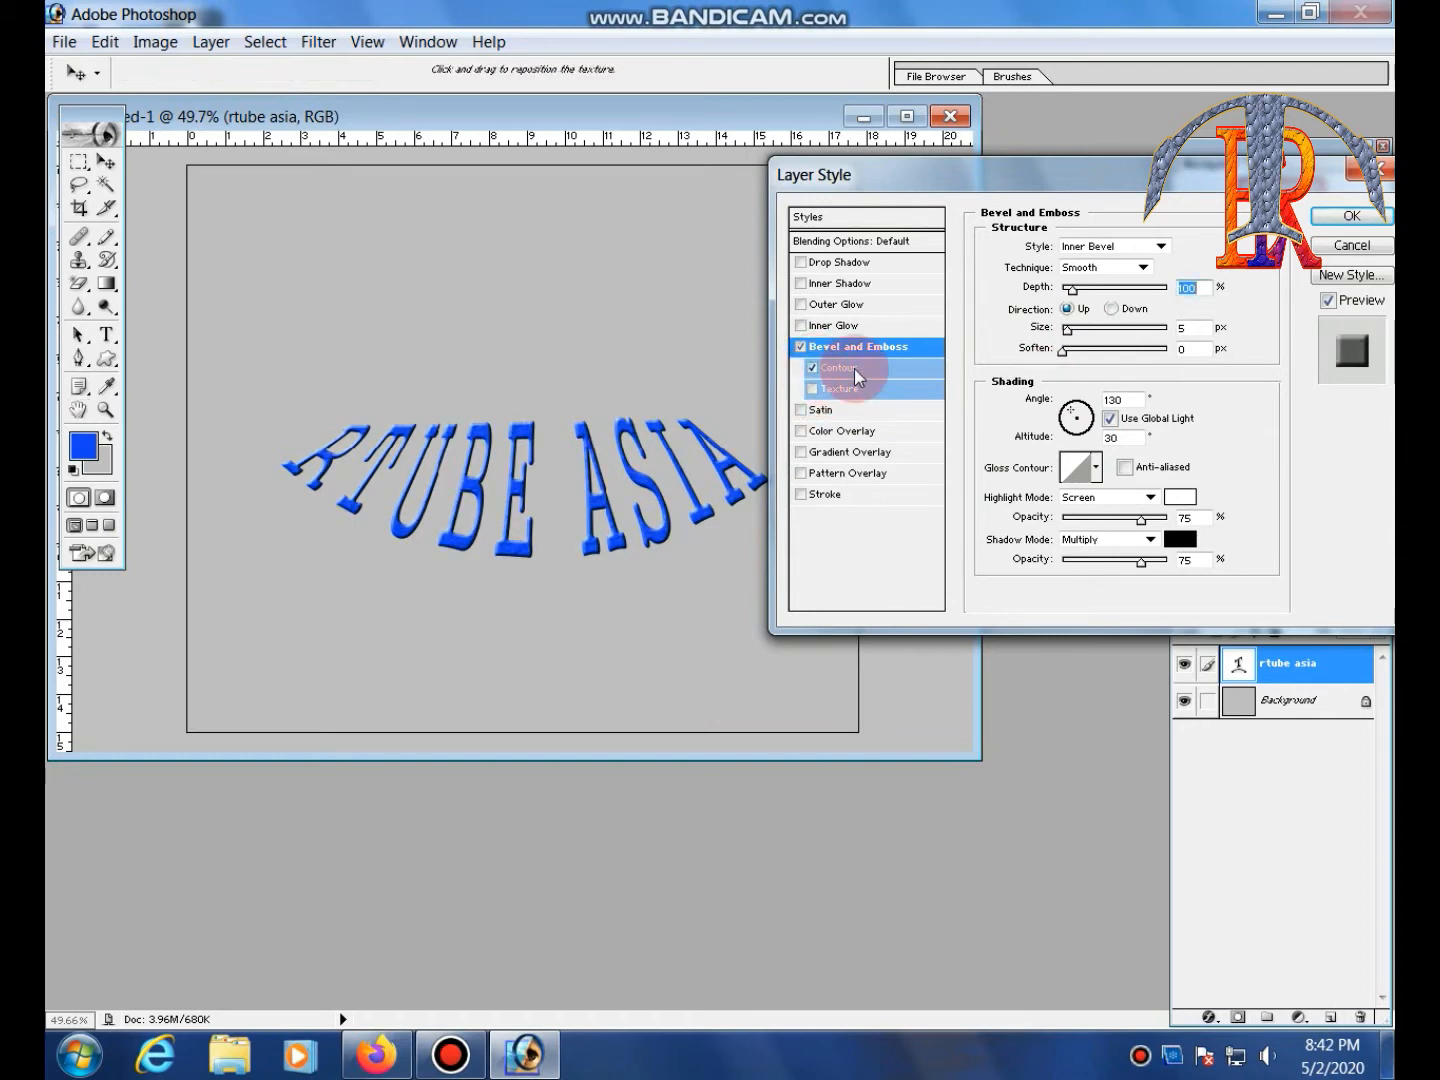
Set the bevel's depth to 970% and its size and soften to 0 px, trying the Down direction before restoring Up
{"action": "left_click_drag", "start_coordinate": [1072, 289], "coordinate": [1164, 289]}
{"action": "left_click_drag", "start_coordinate": [1107, 339], "coordinate": [1205, 330]}
{"action": "mouse_move", "coordinate": [1077, 347]}
{"action": "left_mouse_down"}
{"action": "mouse_move", "coordinate": [1030, 337]}
{"action": "mouse_move", "coordinate": [1075, 345]}
{"action": "left_mouse_up"}
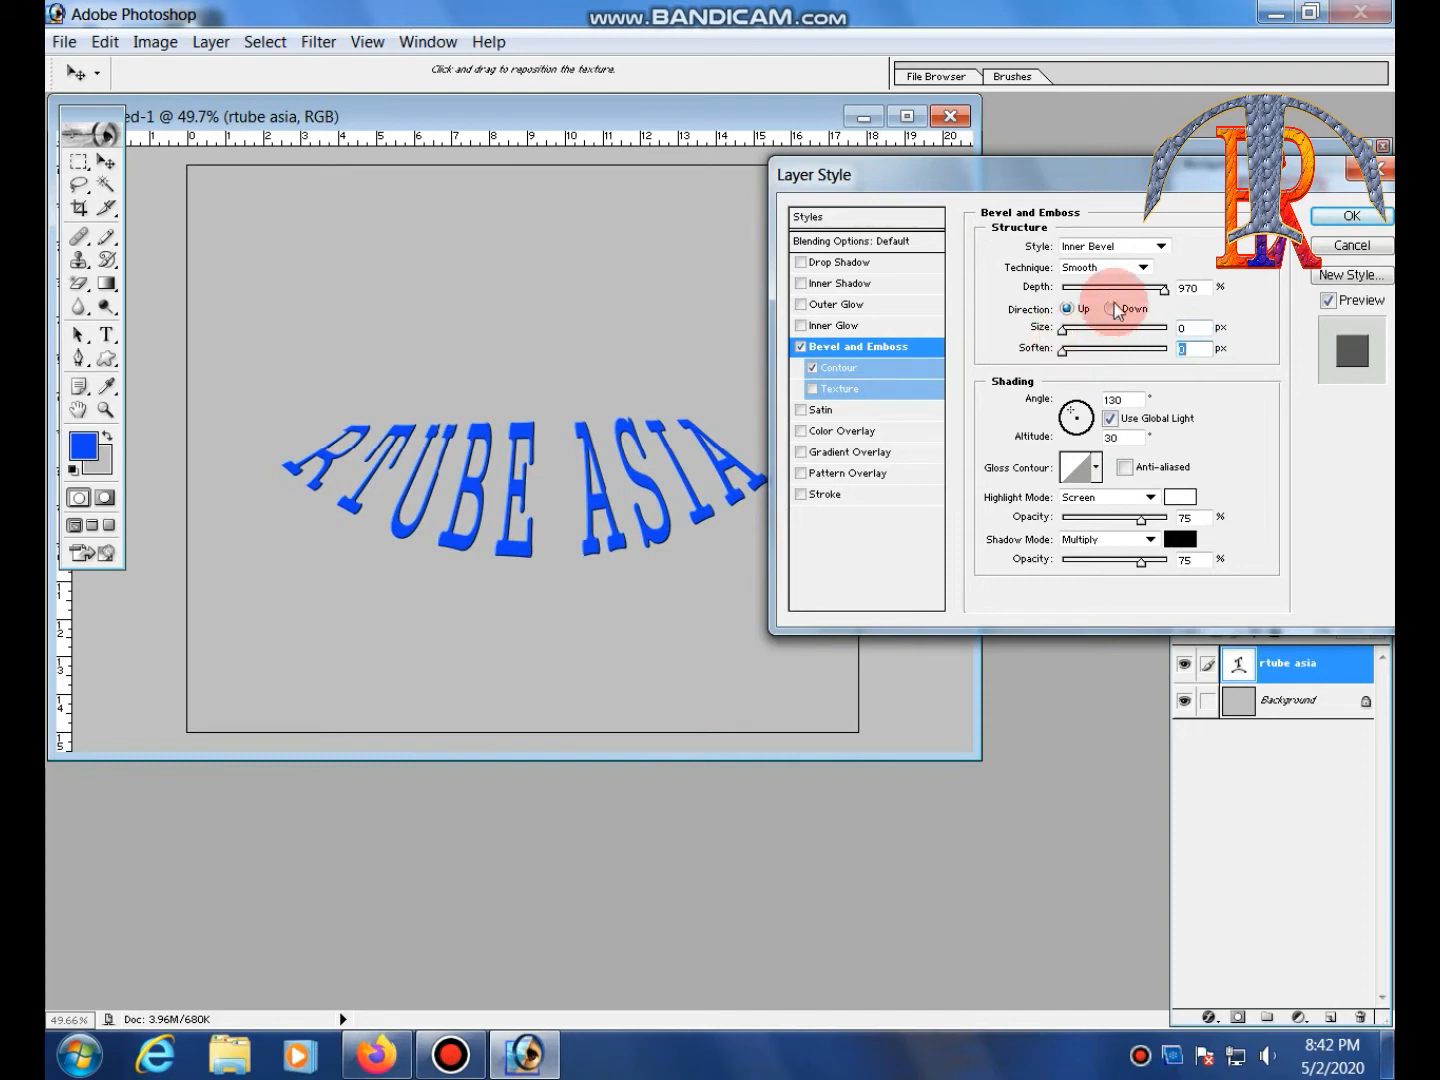
{"action": "left_click", "coordinate": [1112, 309]}
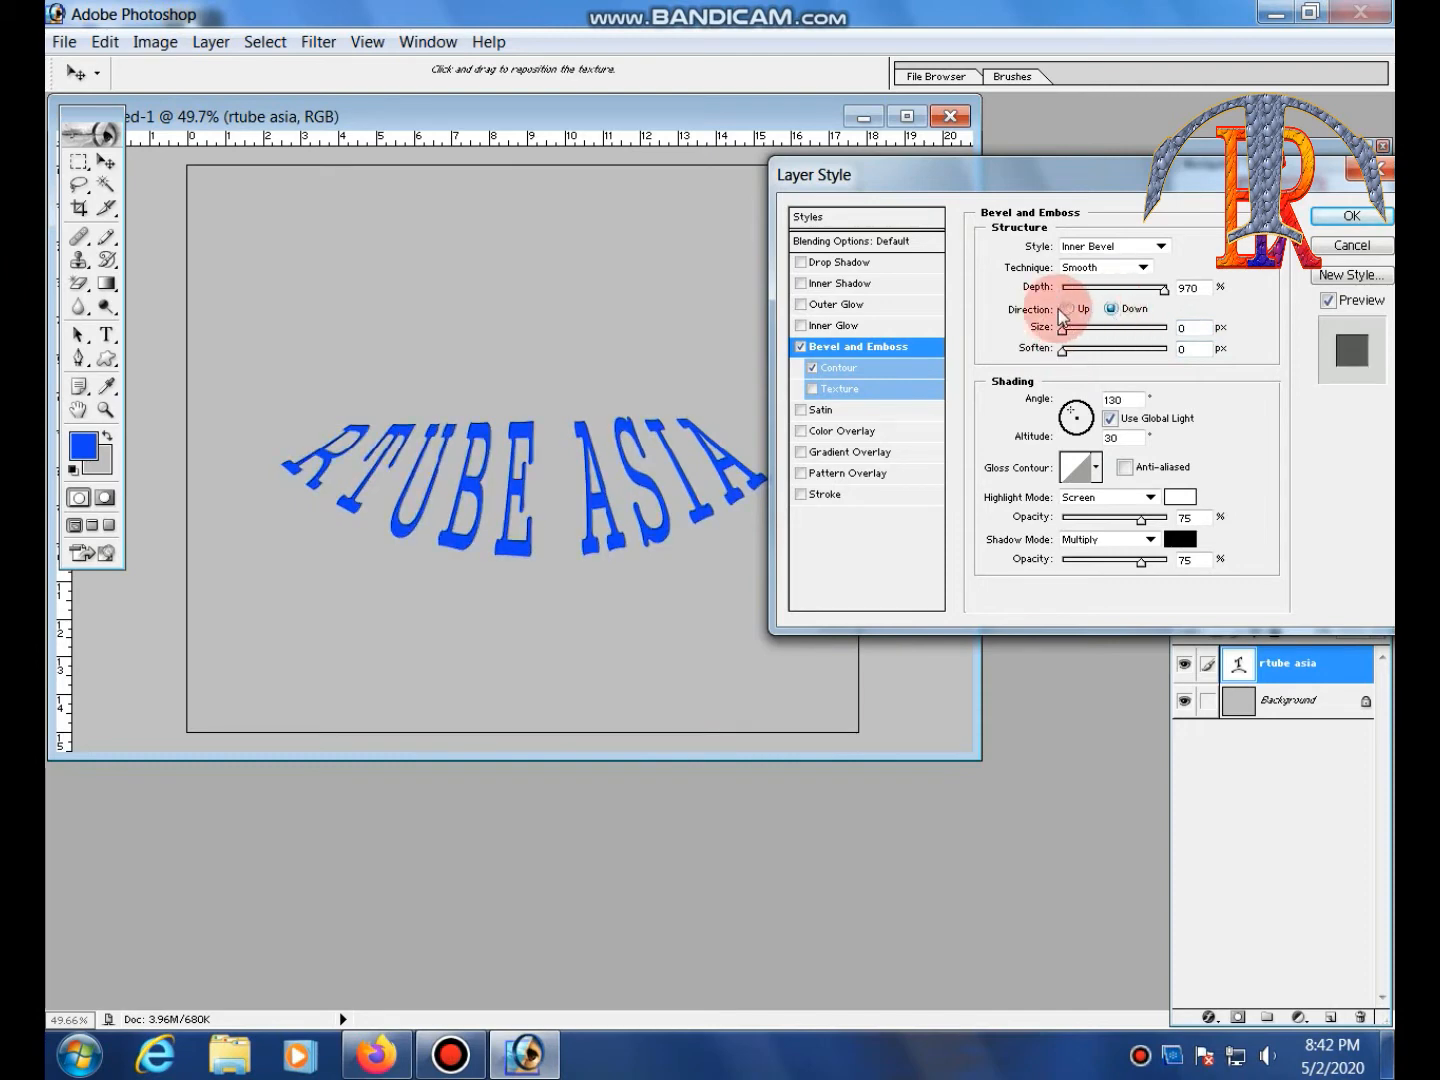
{"action": "left_click", "coordinate": [1067, 309]}
Set the bevel's size to 90 px and soften to 8 px, with the light at 114° angle and 34° altitude
{"action": "mouse_move", "coordinate": [1082, 419]}
{"action": "left_mouse_down"}
{"action": "mouse_move", "coordinate": [1069, 425]}
{"action": "mouse_move", "coordinate": [1083, 405]}
{"action": "left_mouse_up"}
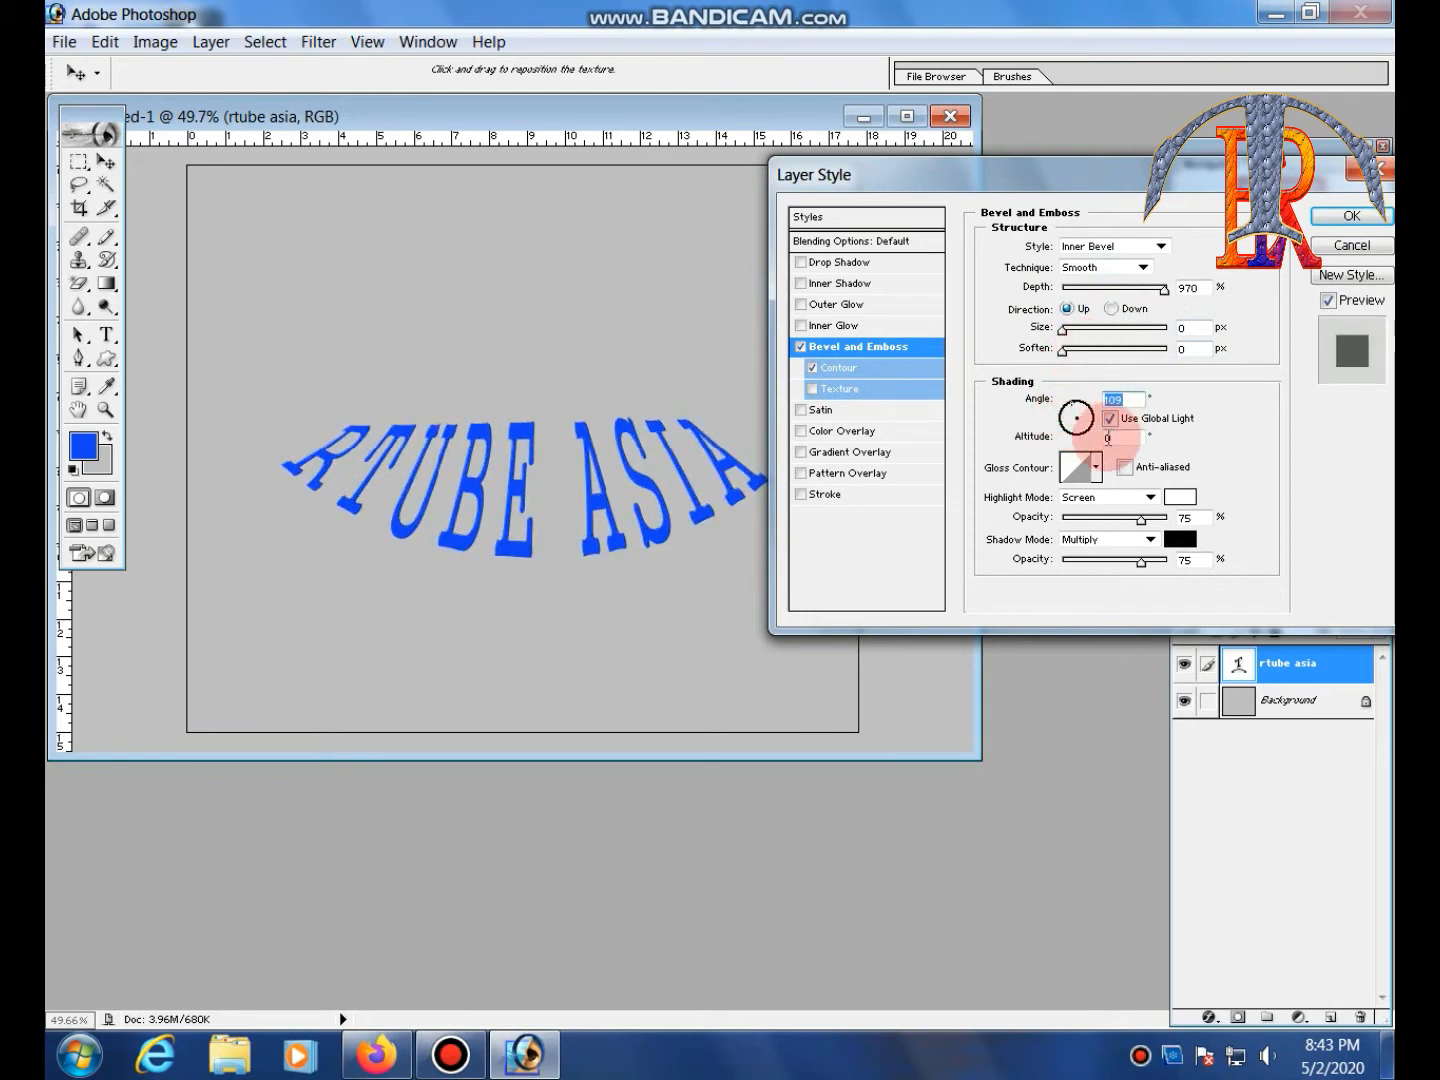
{"action": "left_click_drag", "start_coordinate": [1066, 331], "coordinate": [1120, 334]}
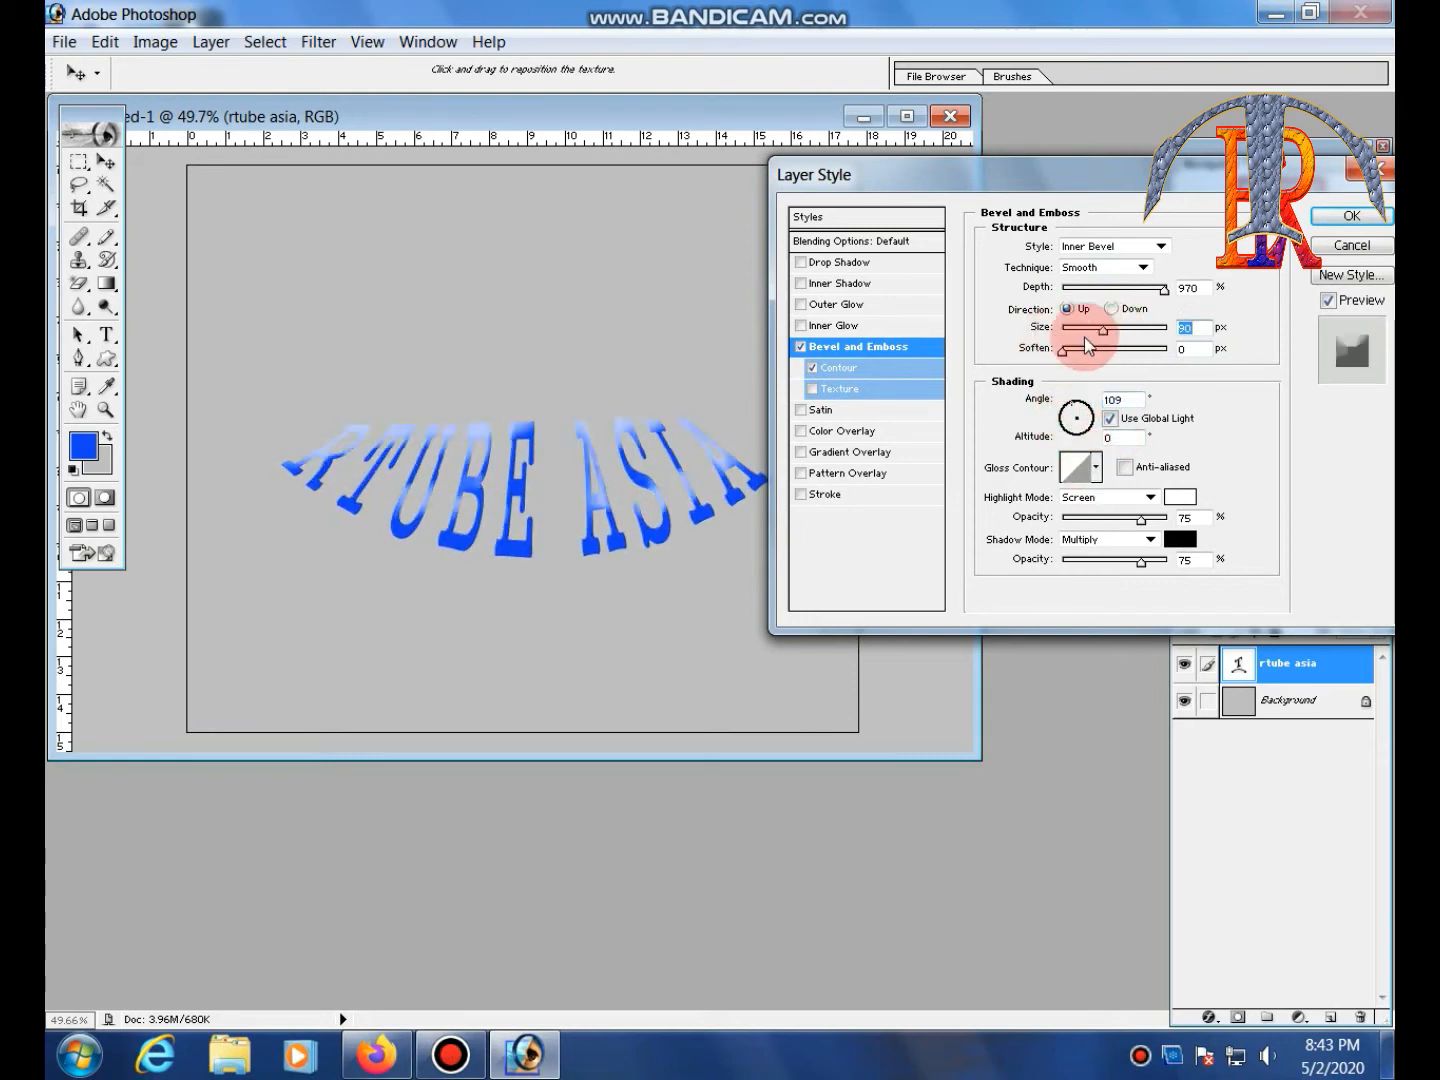
{"action": "left_click", "coordinate": [1116, 352]}
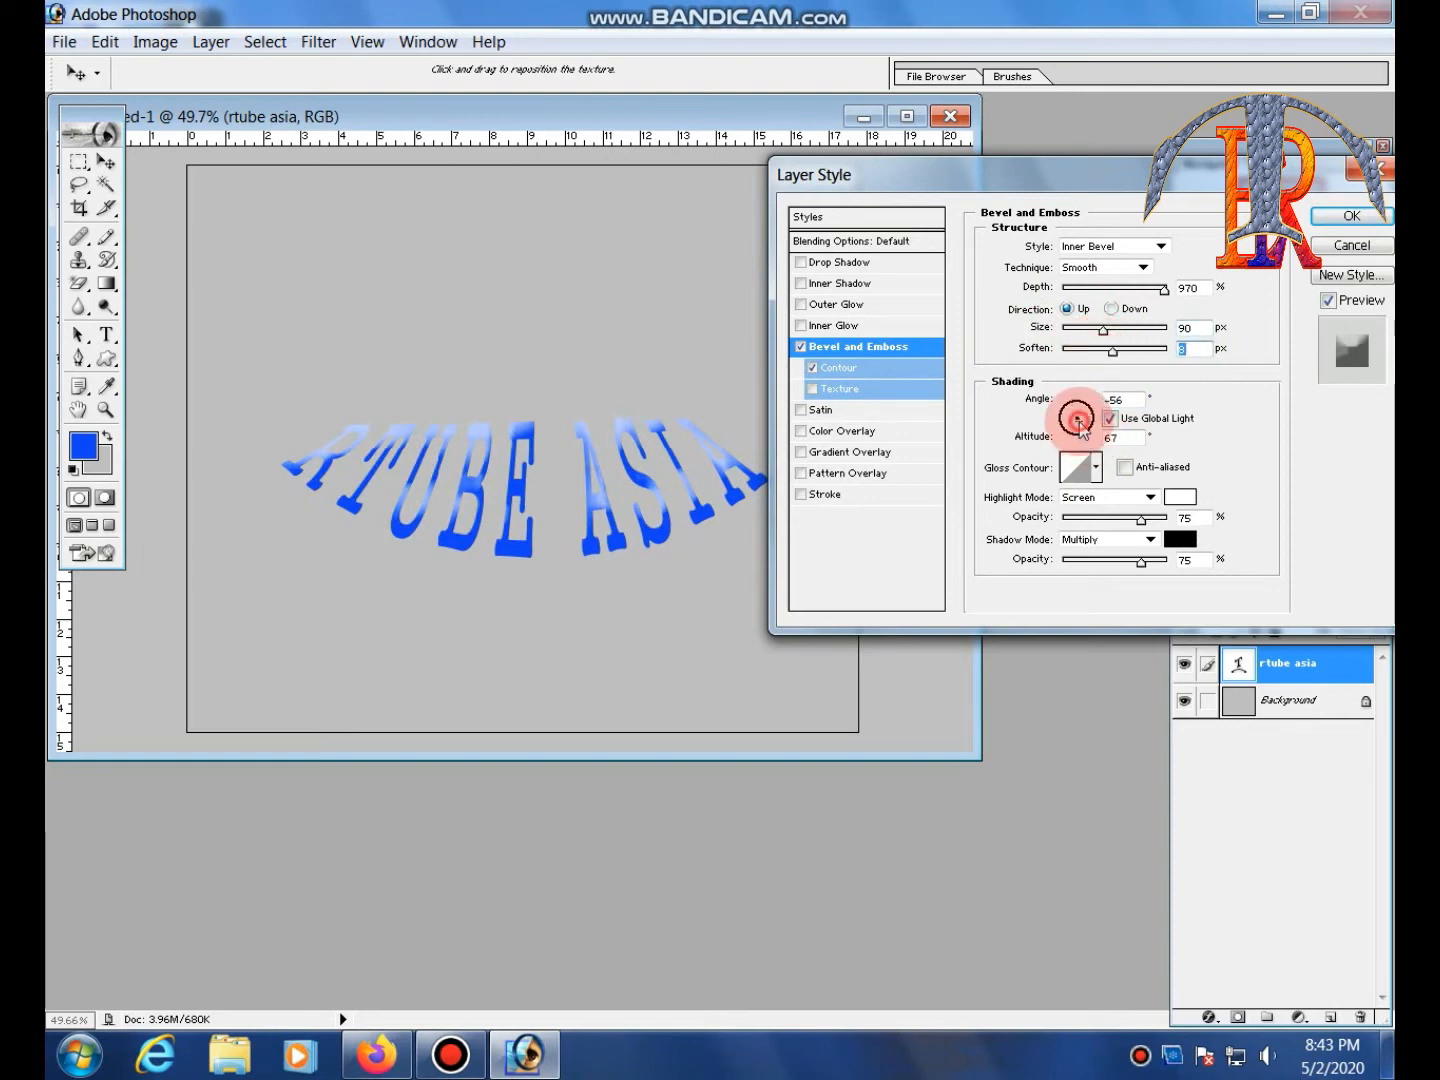
{"action": "left_click_drag", "start_coordinate": [1078, 424], "coordinate": [1068, 402]}
{"action": "left_click", "coordinate": [1084, 485]}
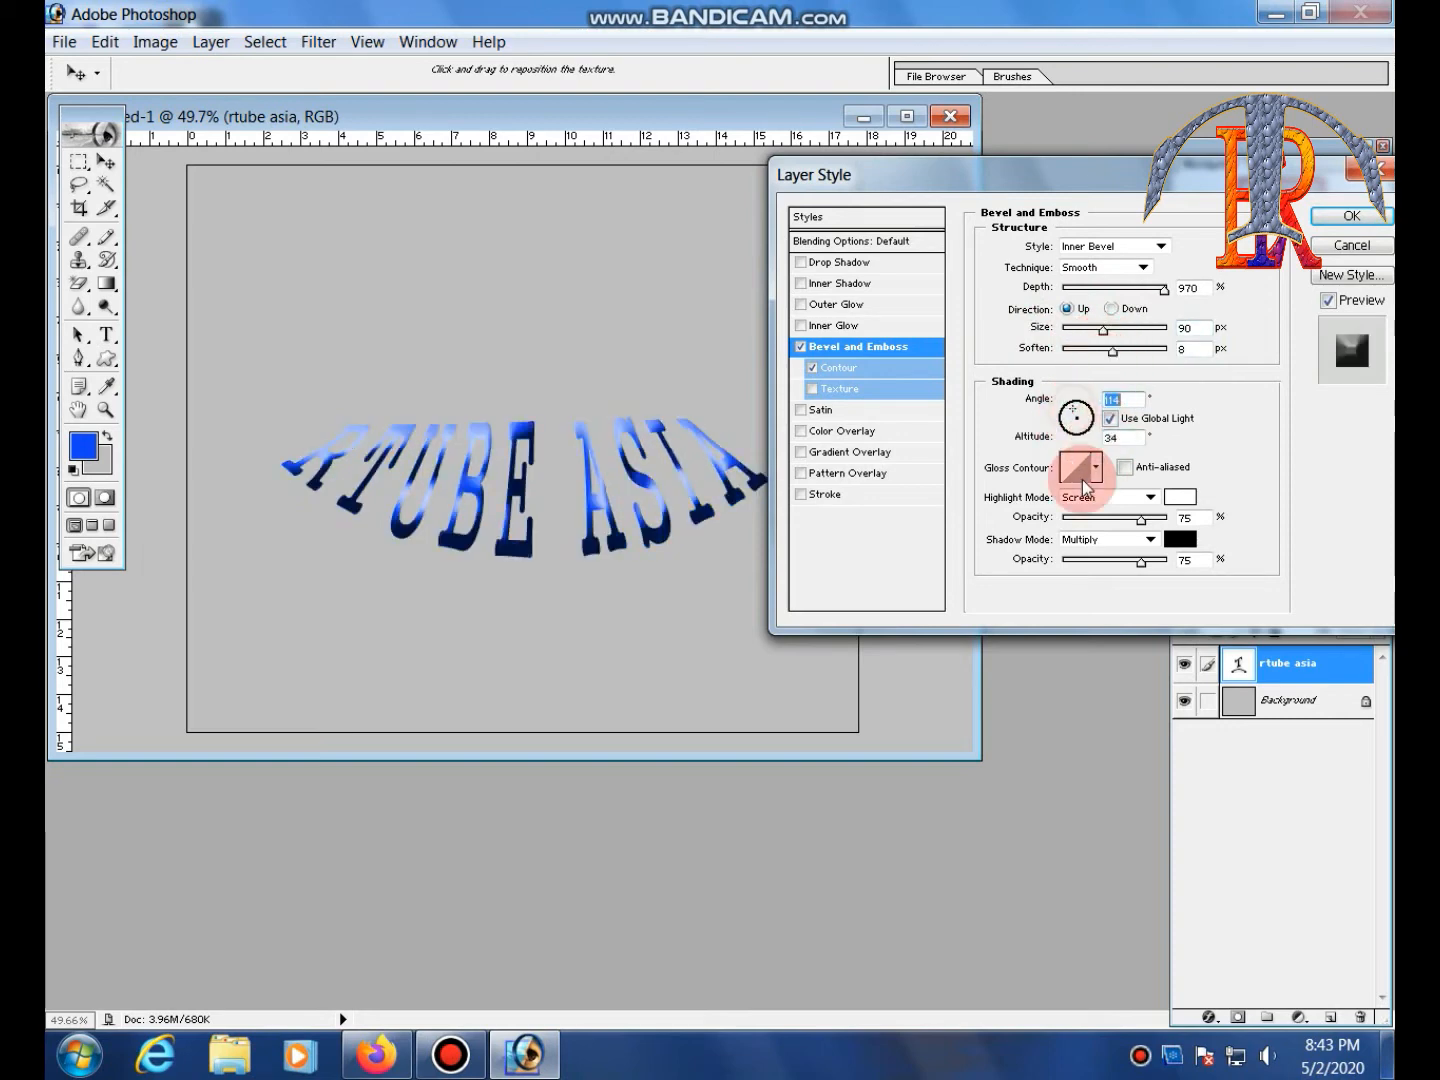
{"action": "left_click", "coordinate": [1097, 468]}
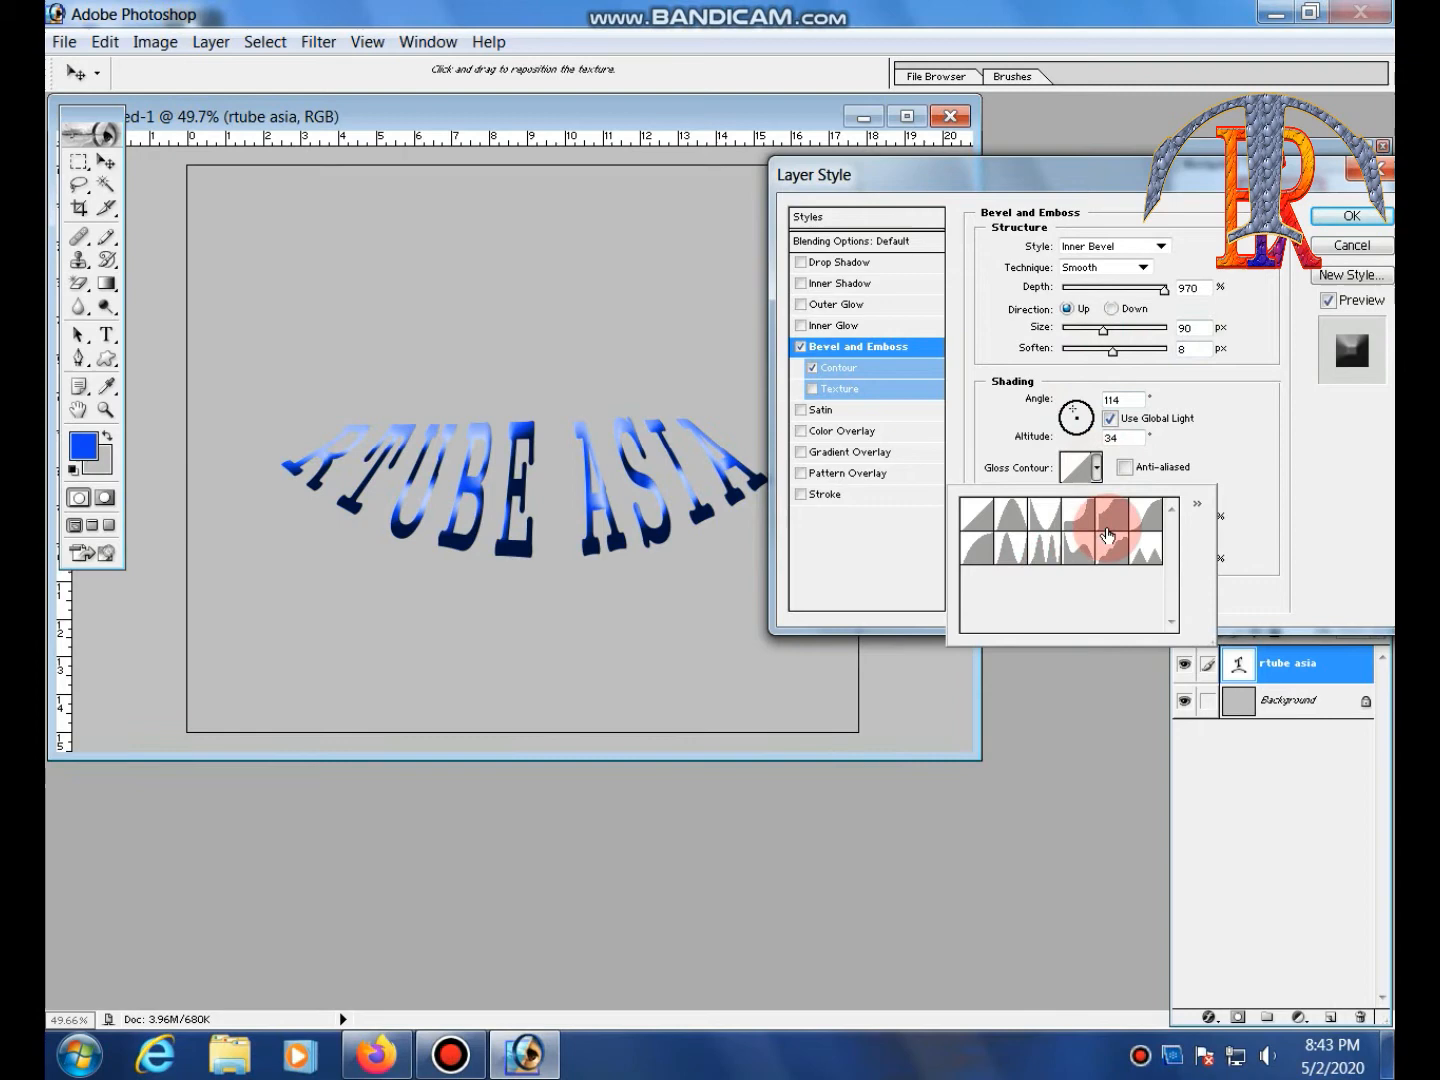
{"action": "left_click", "coordinate": [1096, 470]}
{"action": "left_click", "coordinate": [1104, 519]}
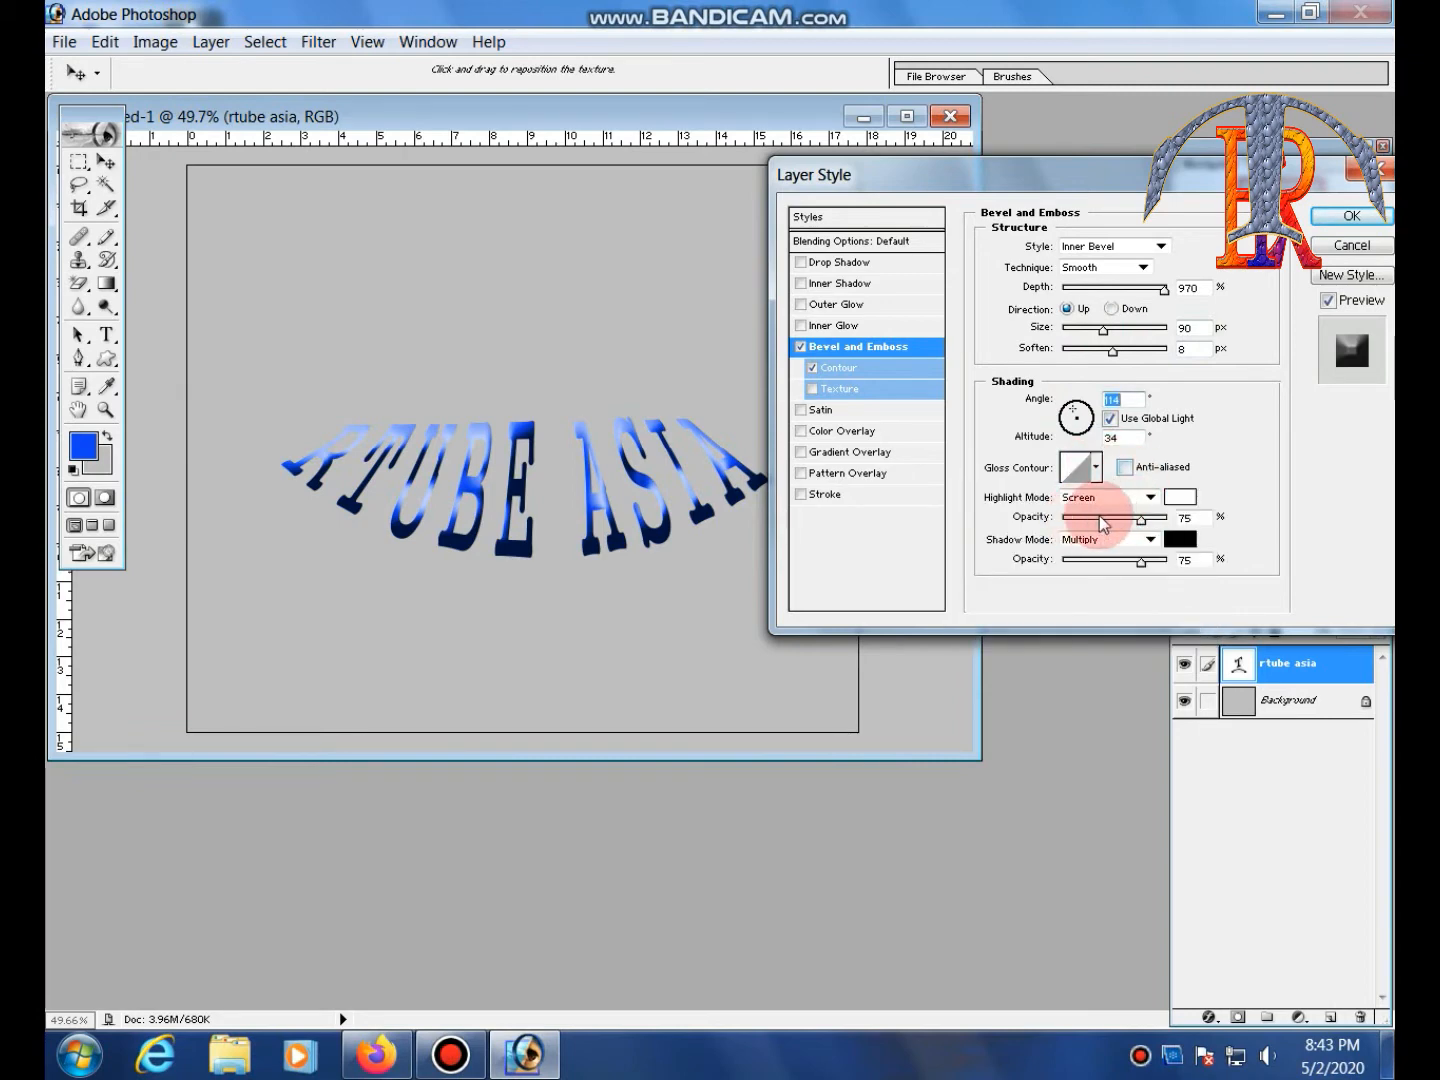
Set the bevel's highlight opacity to 0% and shadow opacity to 100%, keeping the Inner Bevel style and existing blend modes
{"action": "mouse_move", "coordinate": [1143, 519]}
{"action": "left_mouse_down"}
{"action": "mouse_move", "coordinate": [1052, 520]}
{"action": "mouse_move", "coordinate": [1082, 562]}
{"action": "mouse_move", "coordinate": [1166, 563]}
{"action": "left_mouse_up"}
{"action": "left_click", "coordinate": [1150, 540]}
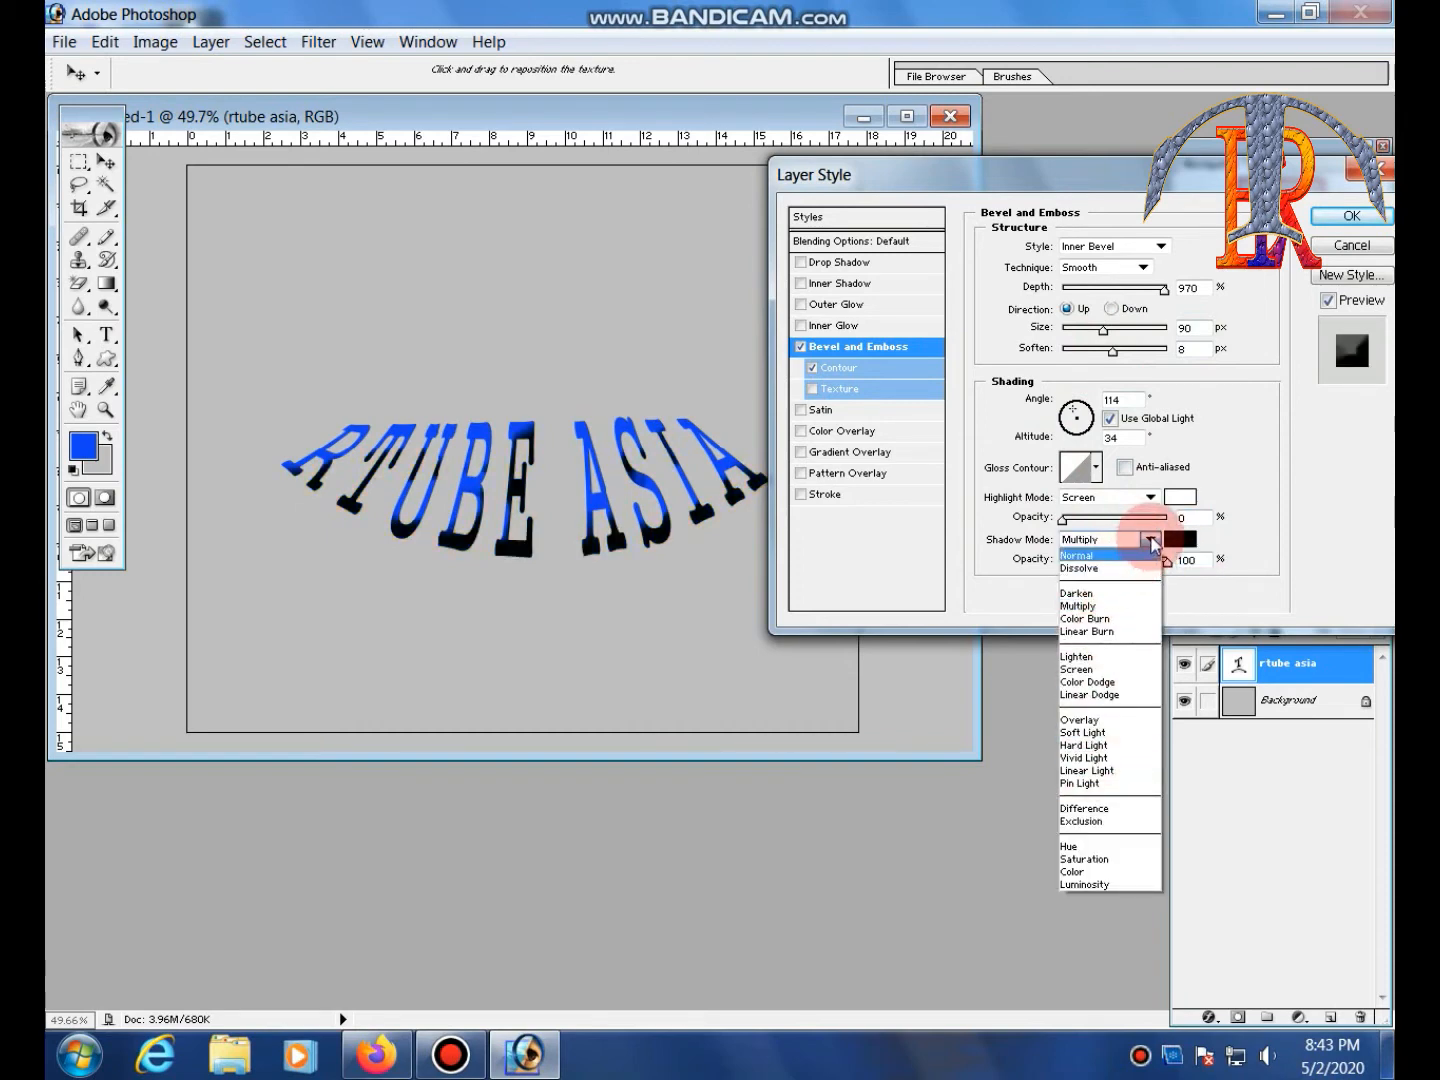
{"action": "left_click", "coordinate": [1151, 541]}
{"action": "left_click", "coordinate": [1162, 246]}
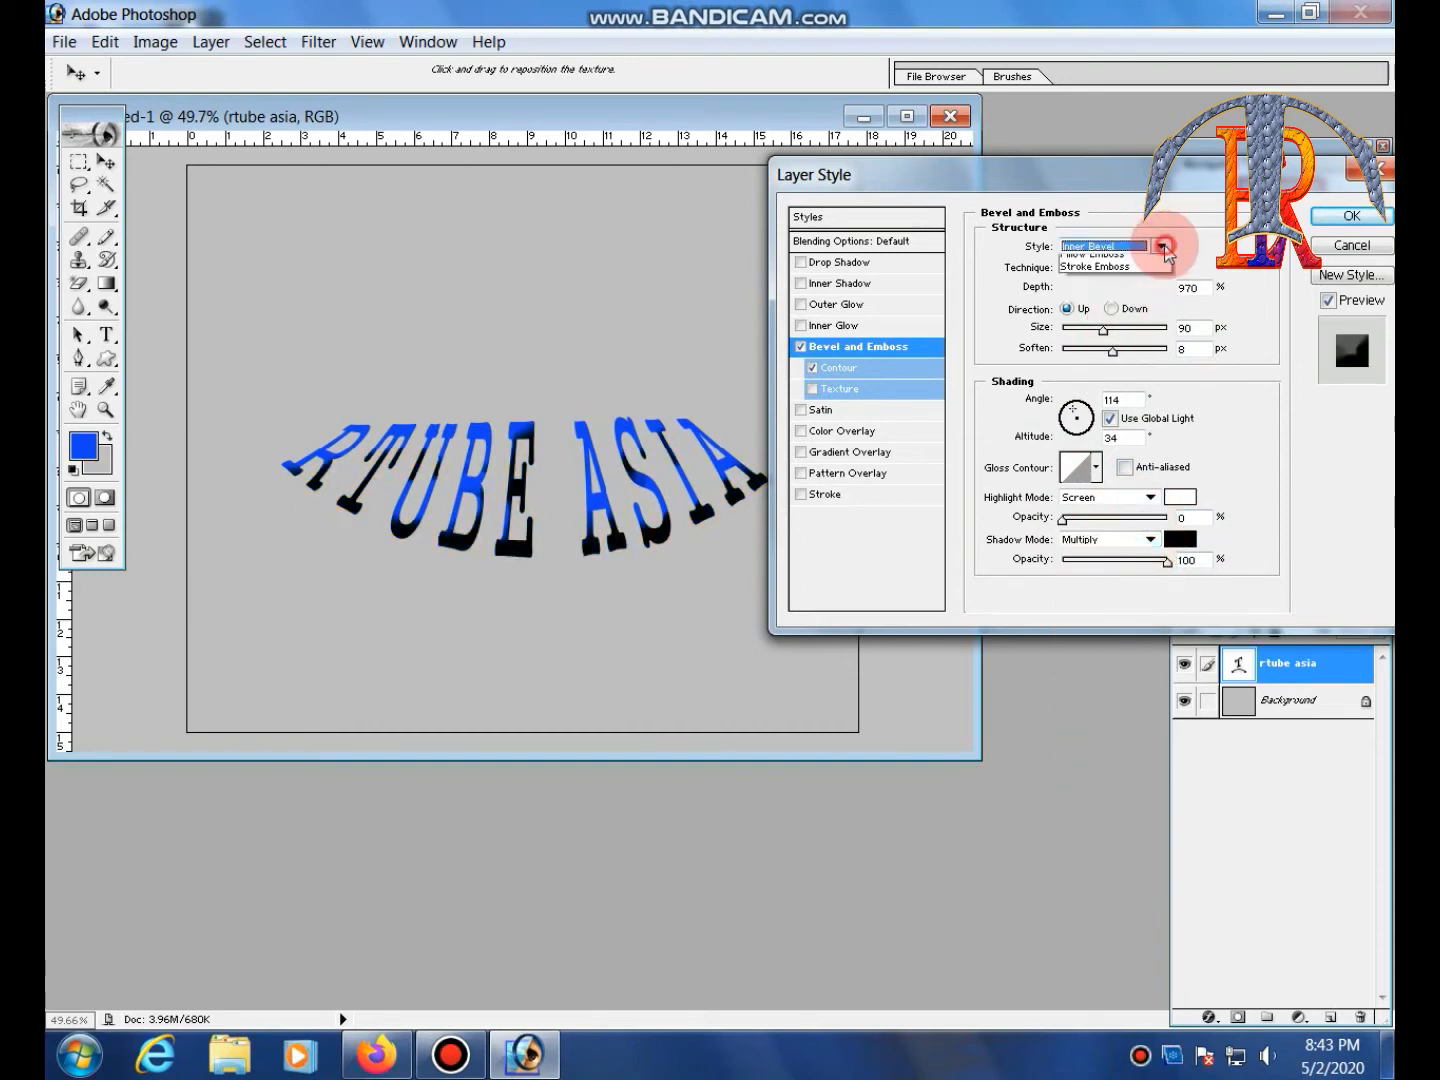
{"action": "left_click", "coordinate": [1163, 246]}
{"action": "left_click", "coordinate": [1152, 498]}
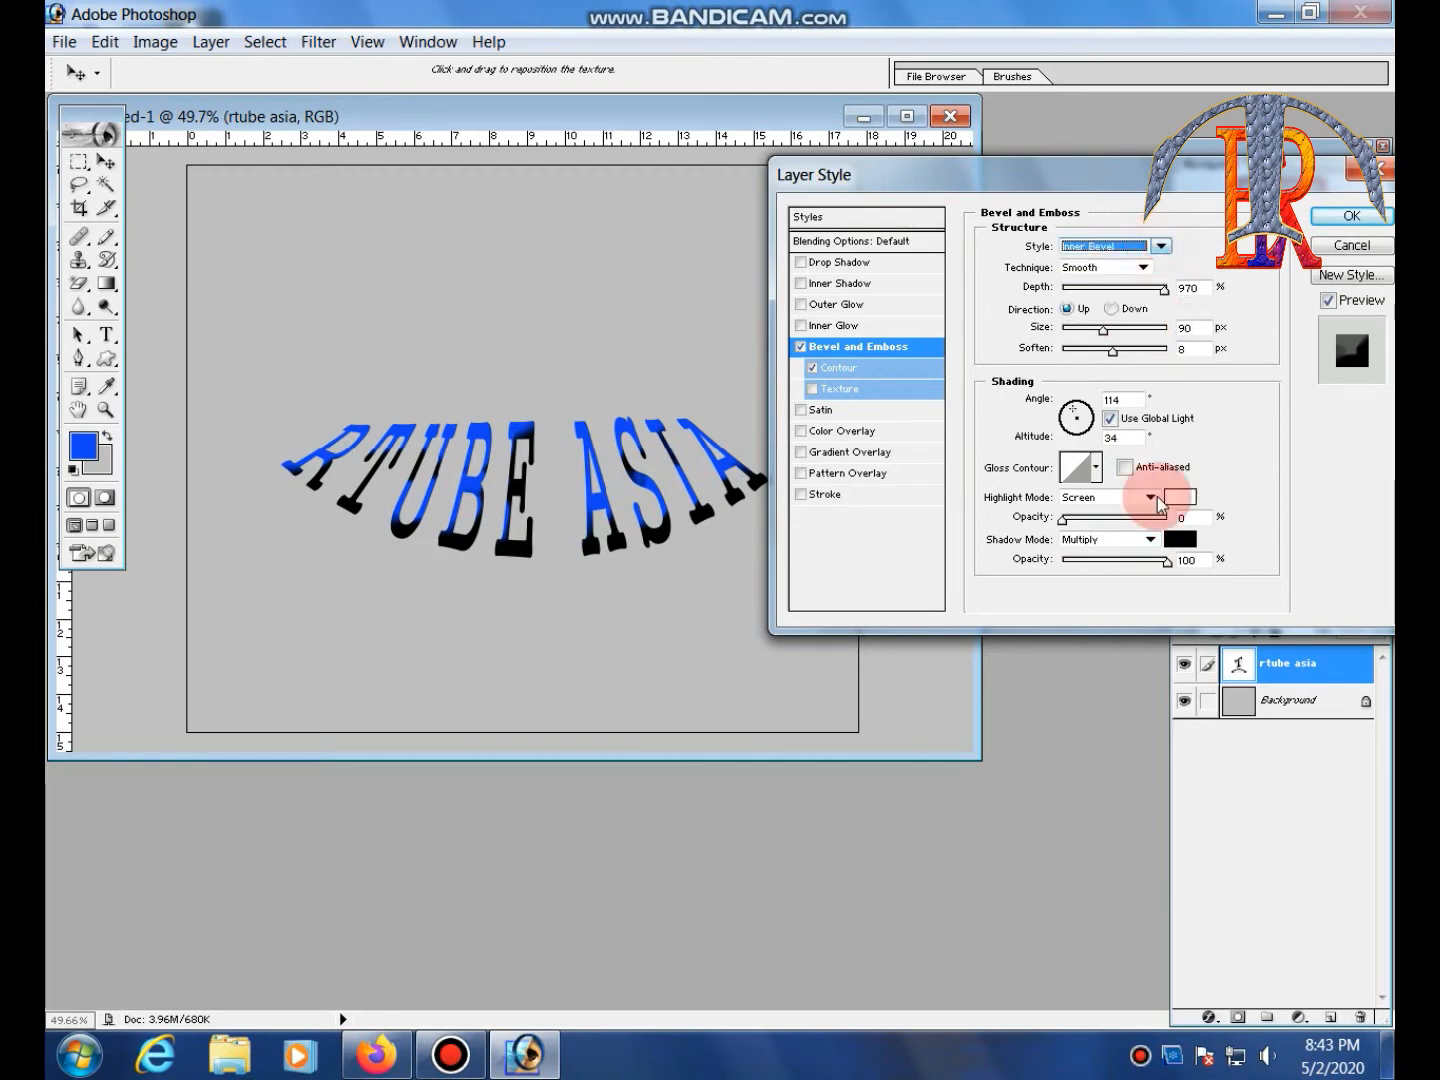
Change the bevel's shadow colour to red EE1414
{"action": "left_click", "coordinate": [1182, 540]}
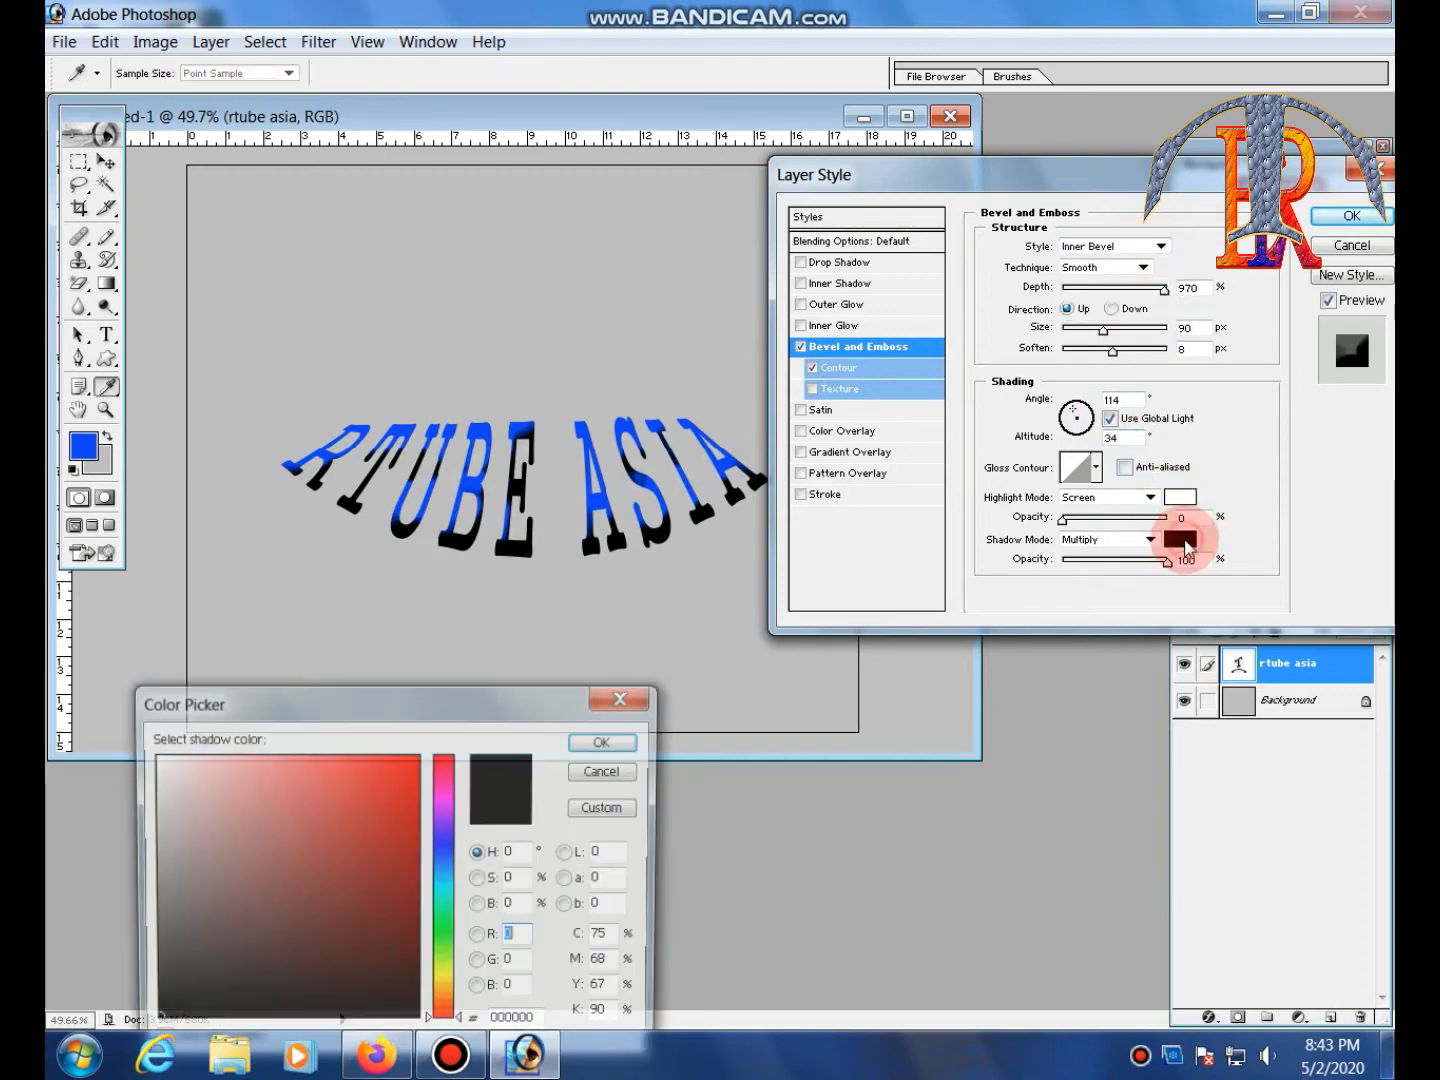
{"action": "left_click", "coordinate": [397, 777]}
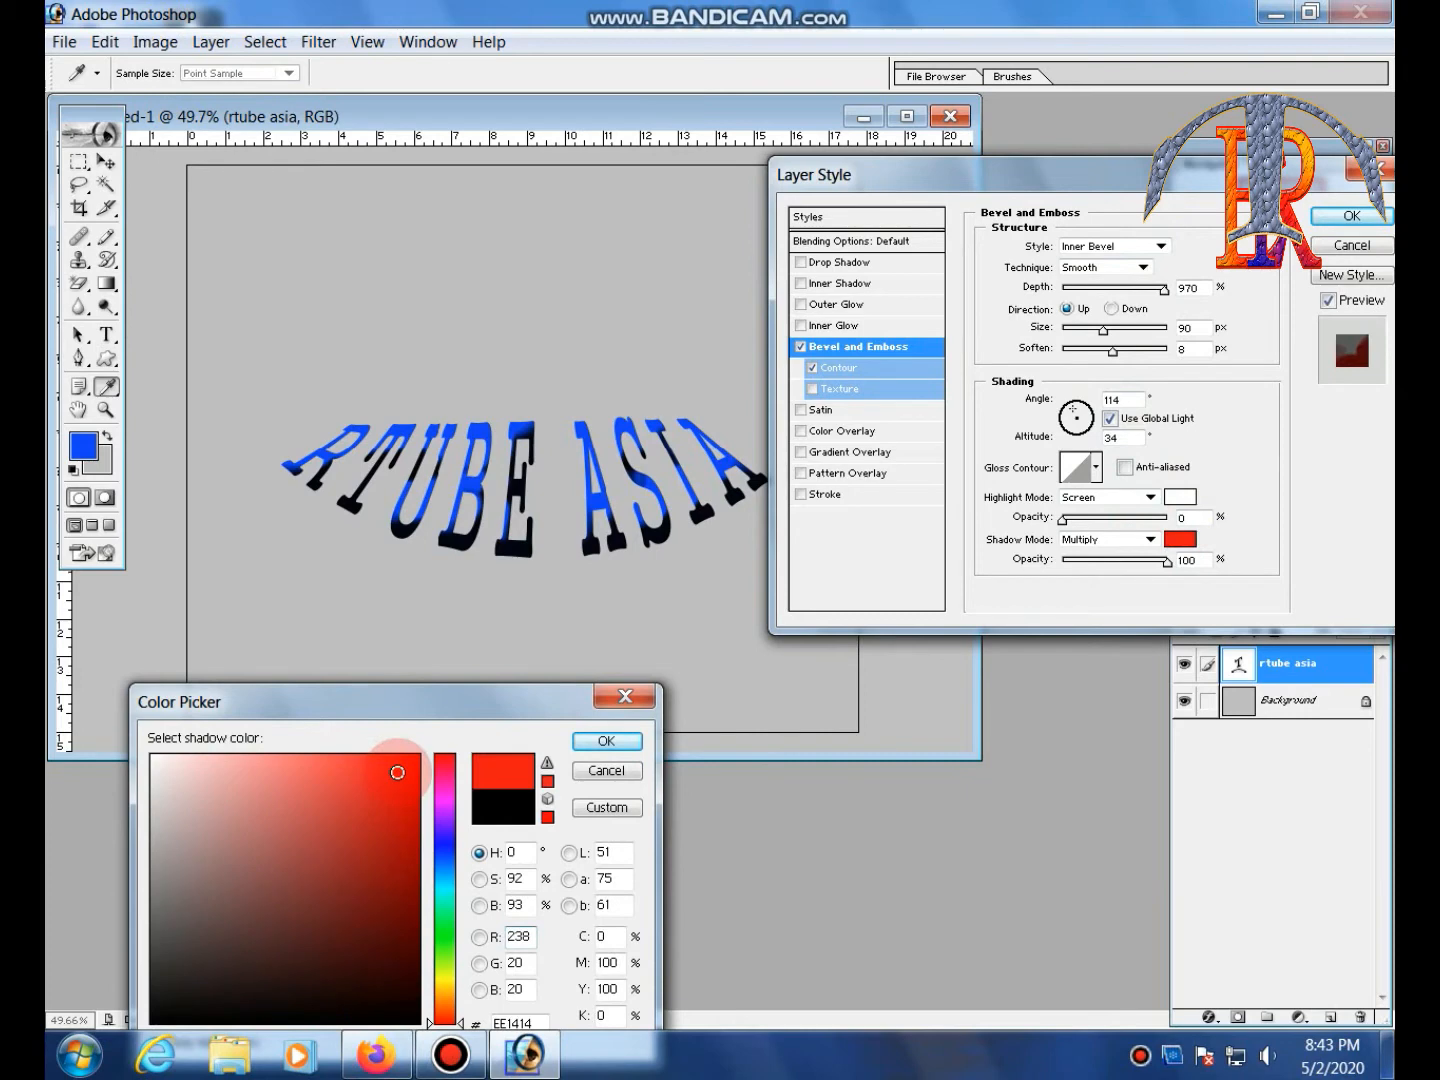
{"action": "left_click", "coordinate": [602, 742]}
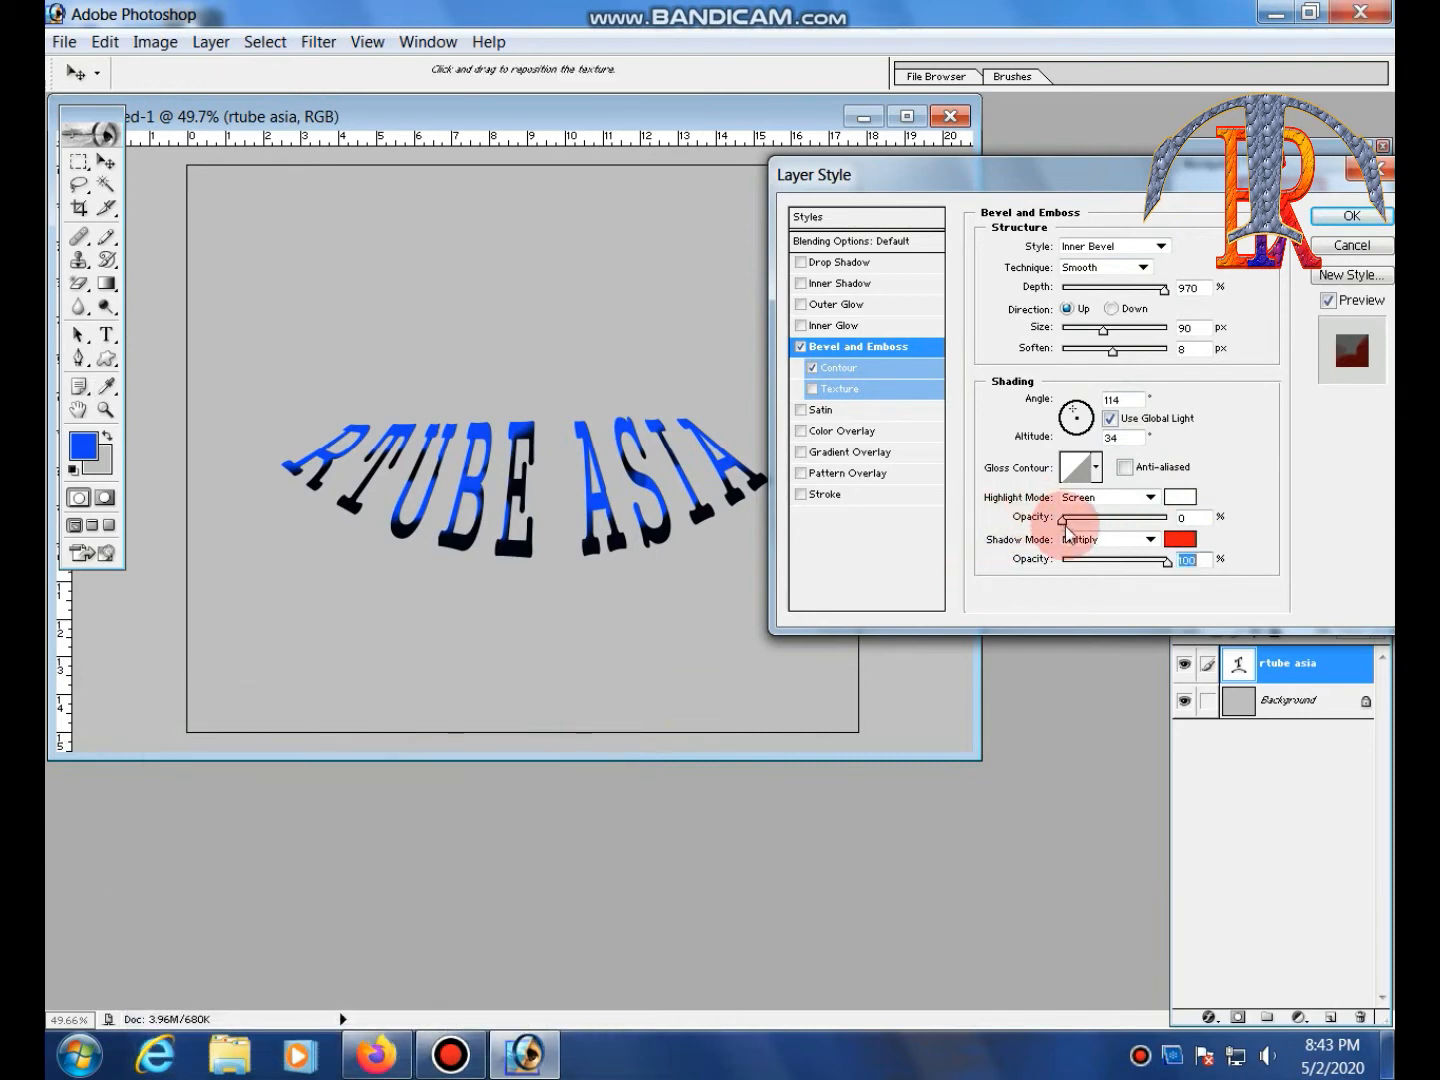
Apply the V-shaped preset as the bevel's gloss contour and turn on Anti-aliased
{"action": "left_click", "coordinate": [1096, 467]}
{"action": "left_click", "coordinate": [1041, 519]}
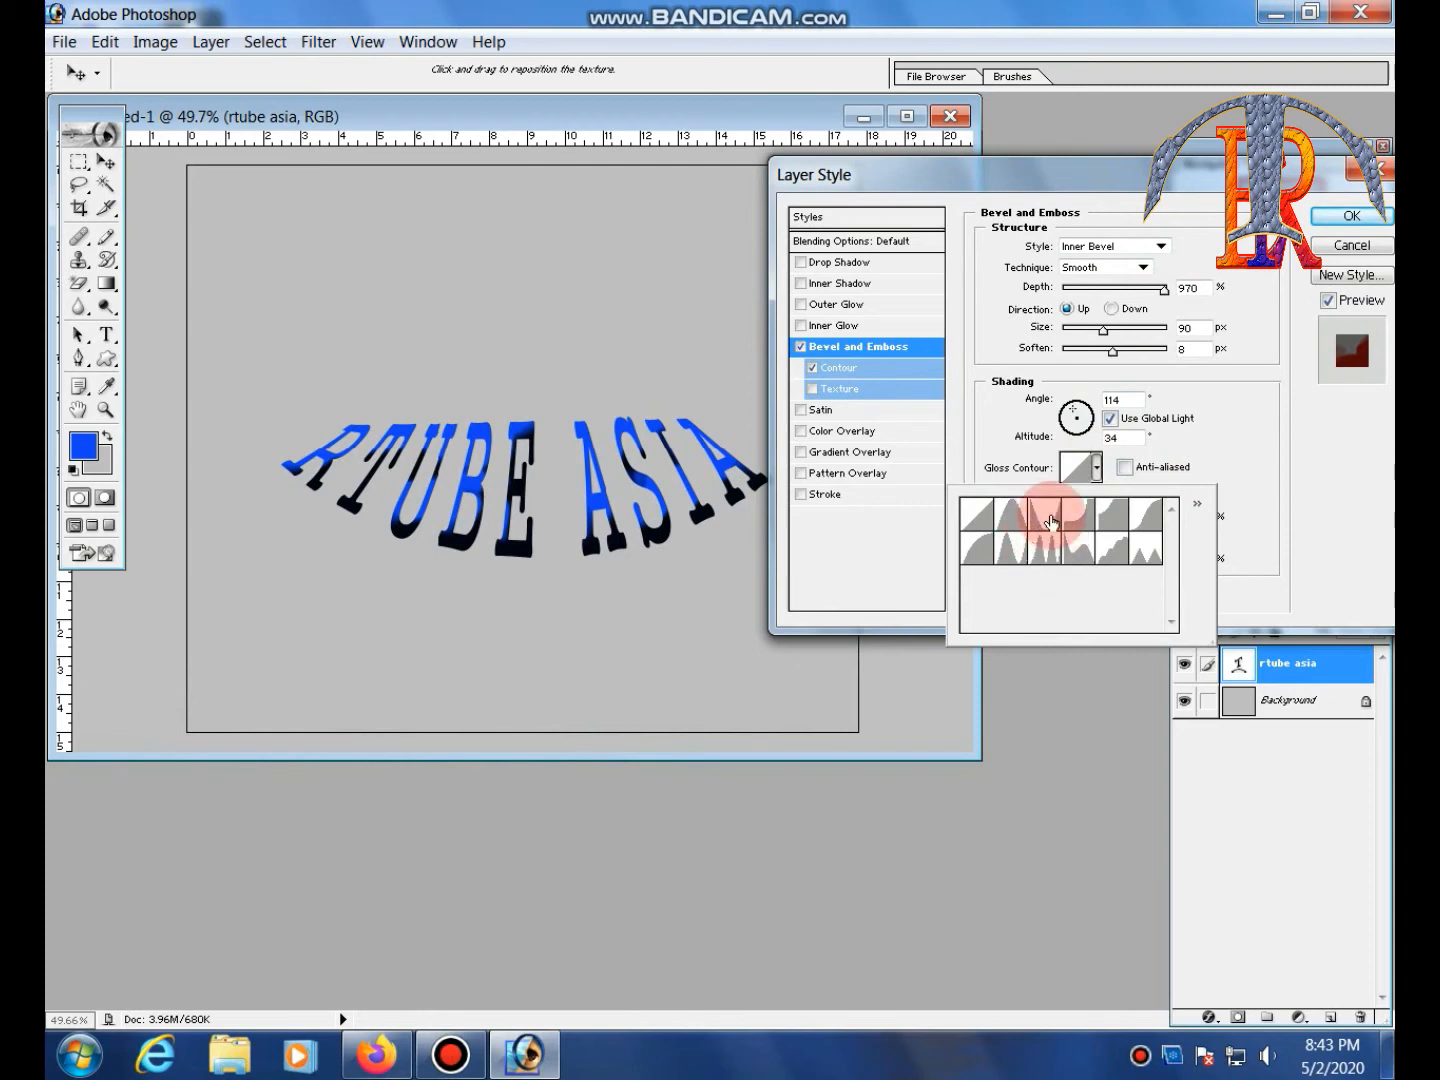
{"action": "left_click", "coordinate": [1109, 466]}
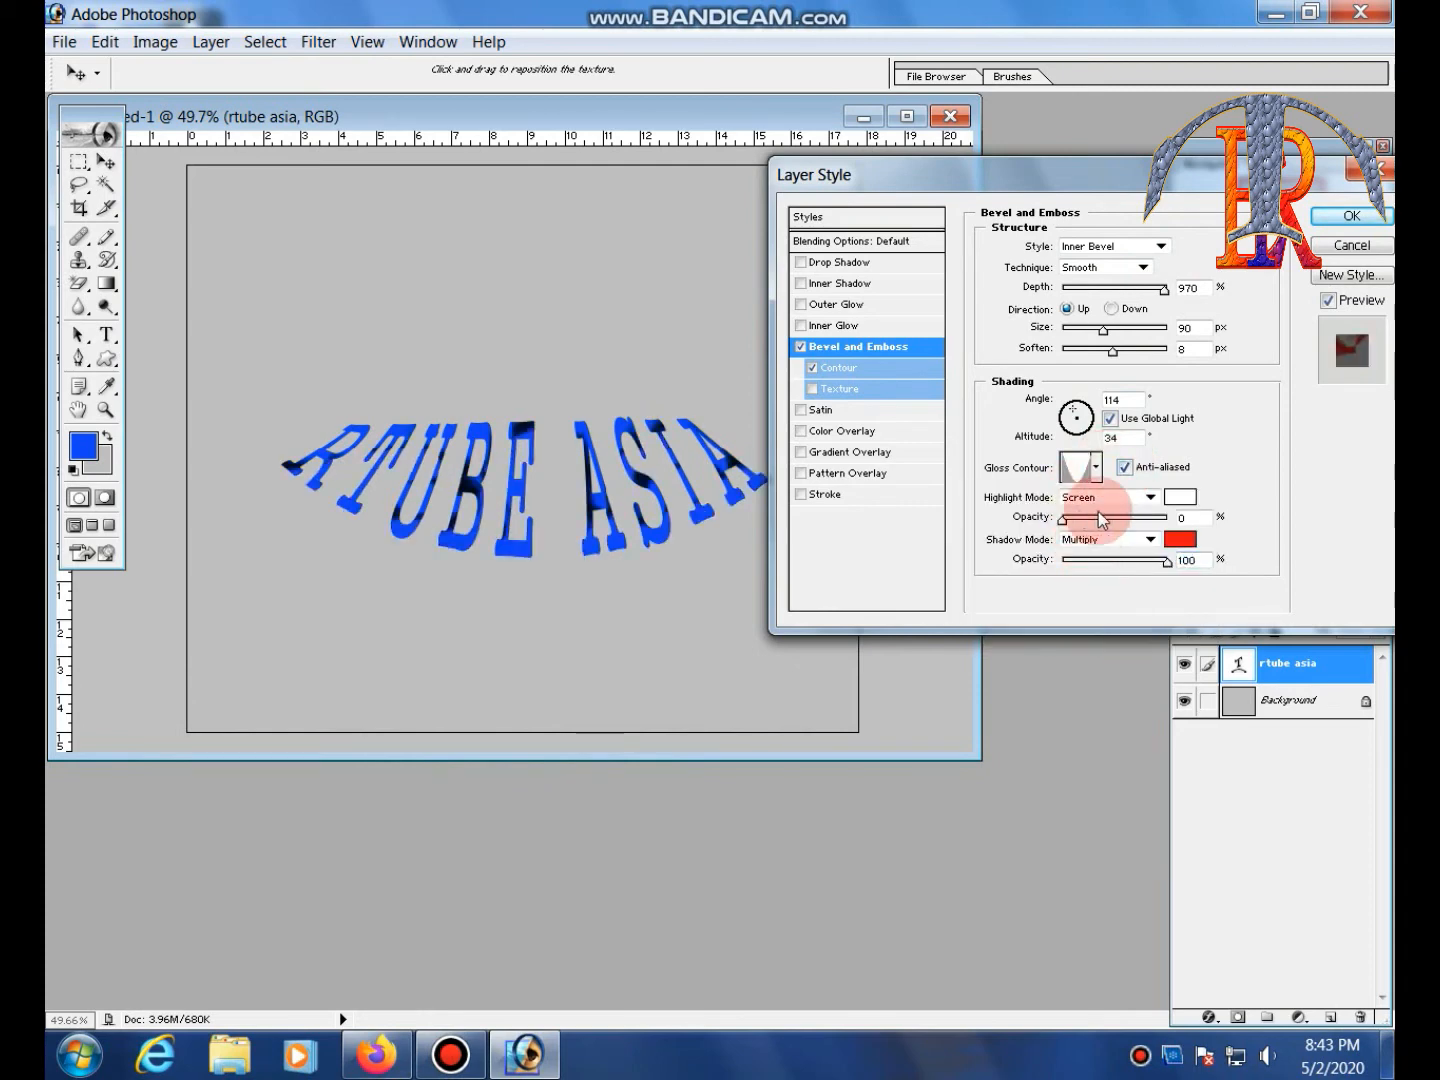
Set the bevel's highlight opacity to 100% and its highlight colour to red EA1F1F
{"action": "left_click", "coordinate": [1137, 512]}
{"action": "left_click_drag", "start_coordinate": [1137, 512], "coordinate": [1191, 523]}
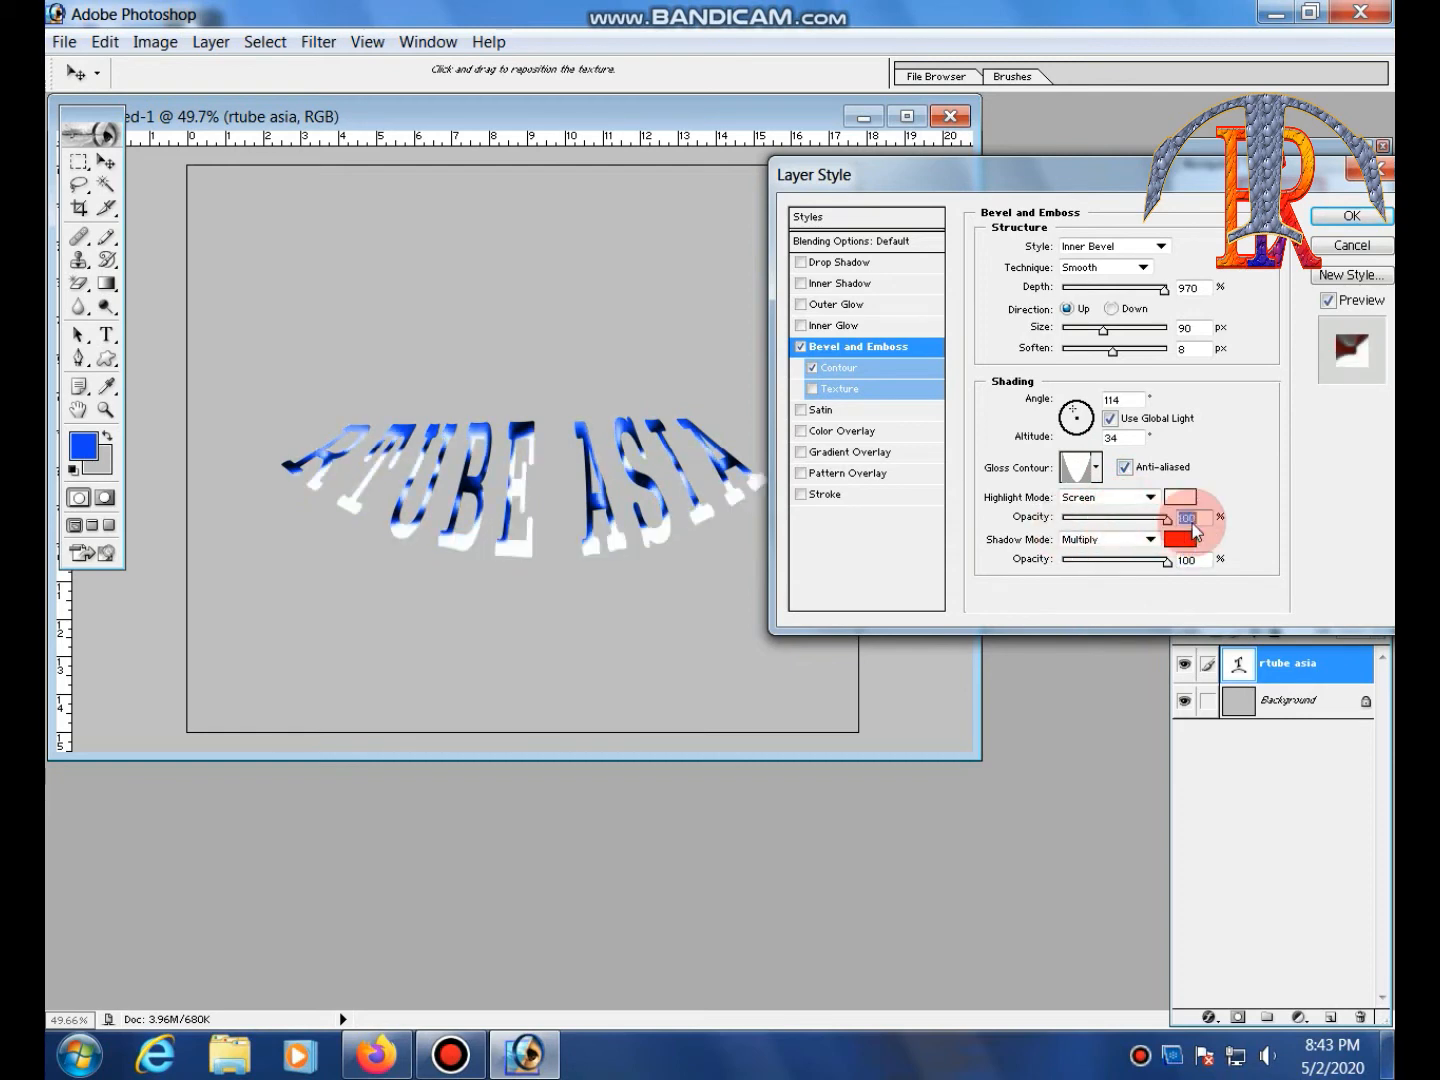
{"action": "left_click", "coordinate": [1186, 502]}
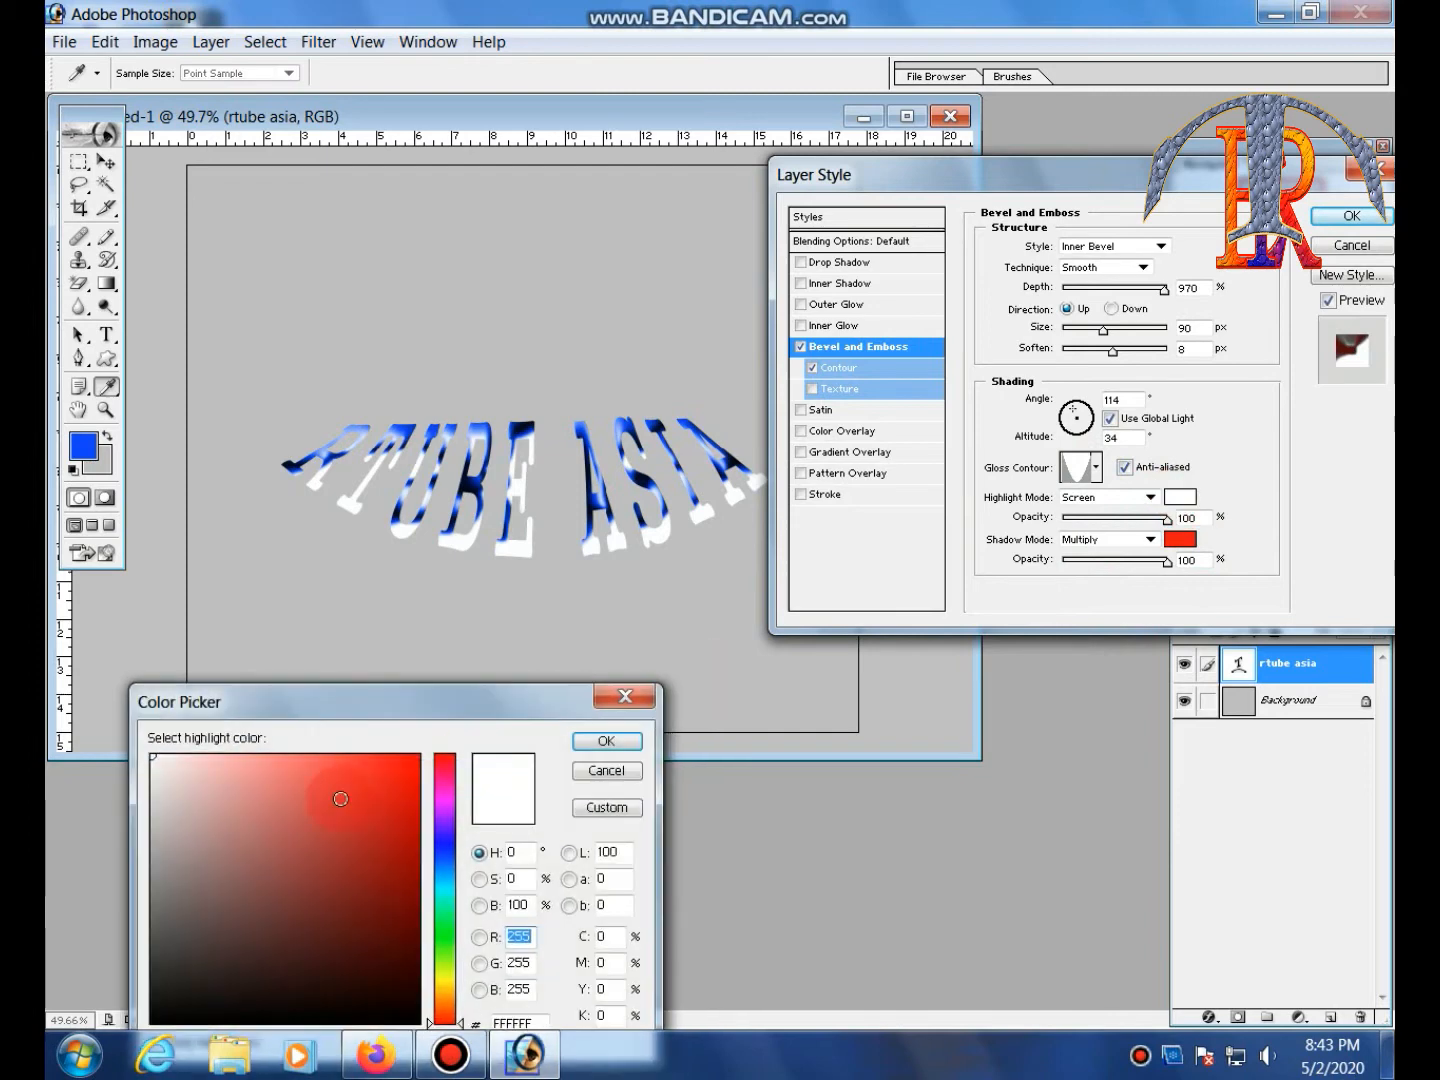
{"action": "left_click", "coordinate": [384, 776]}
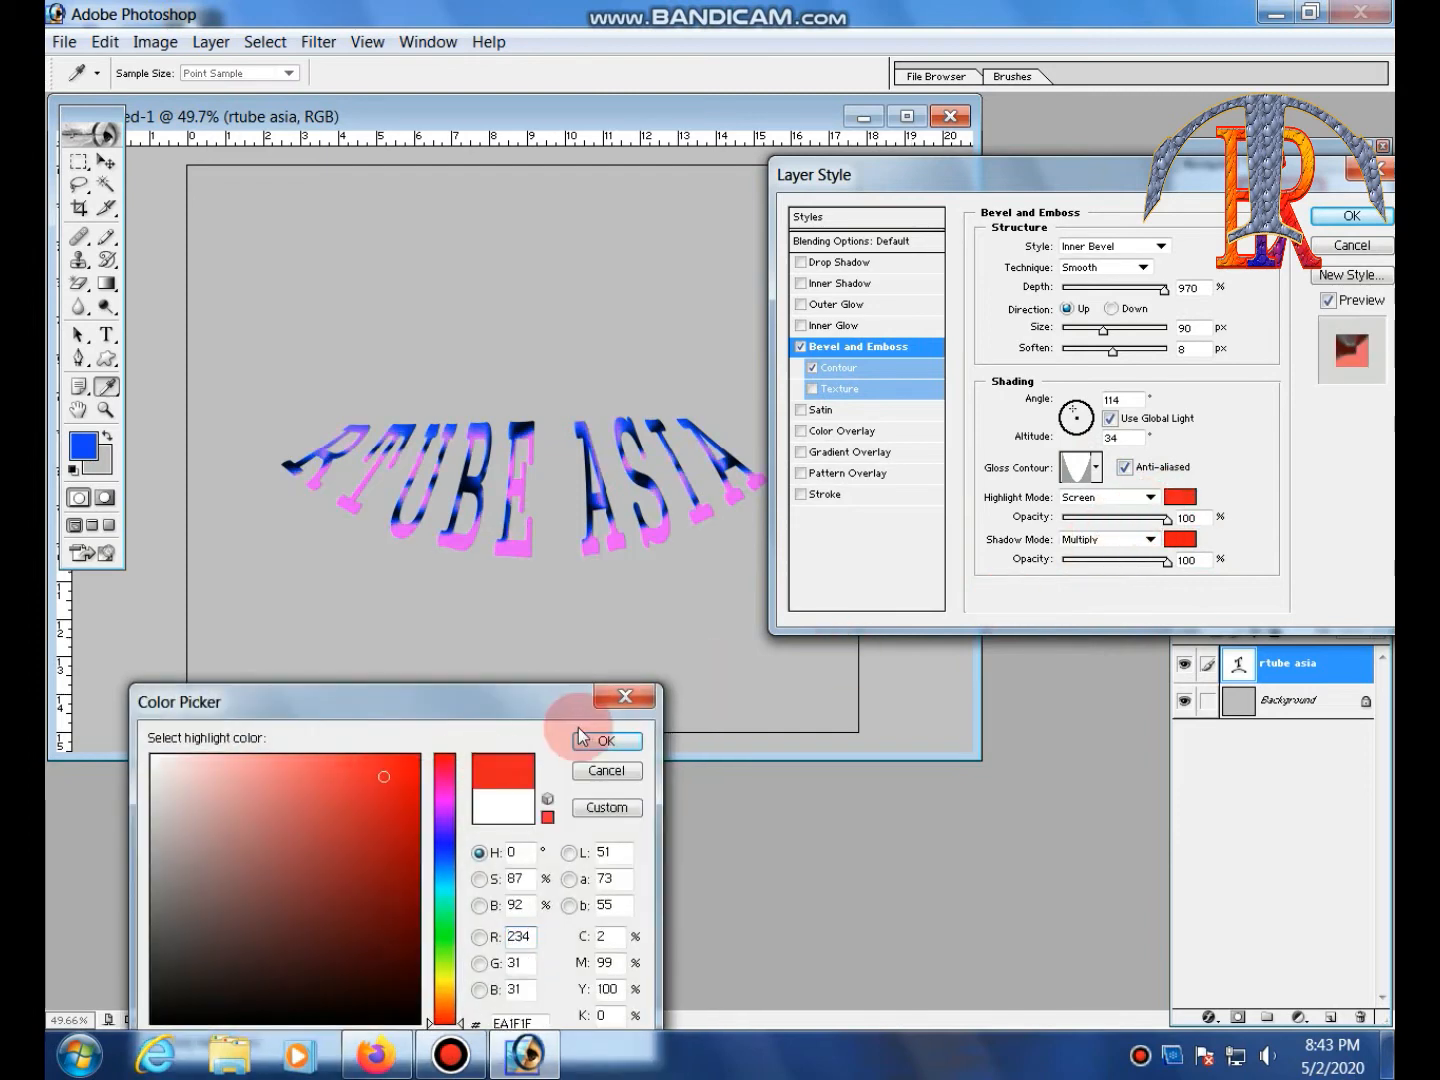
{"action": "left_click", "coordinate": [637, 742]}
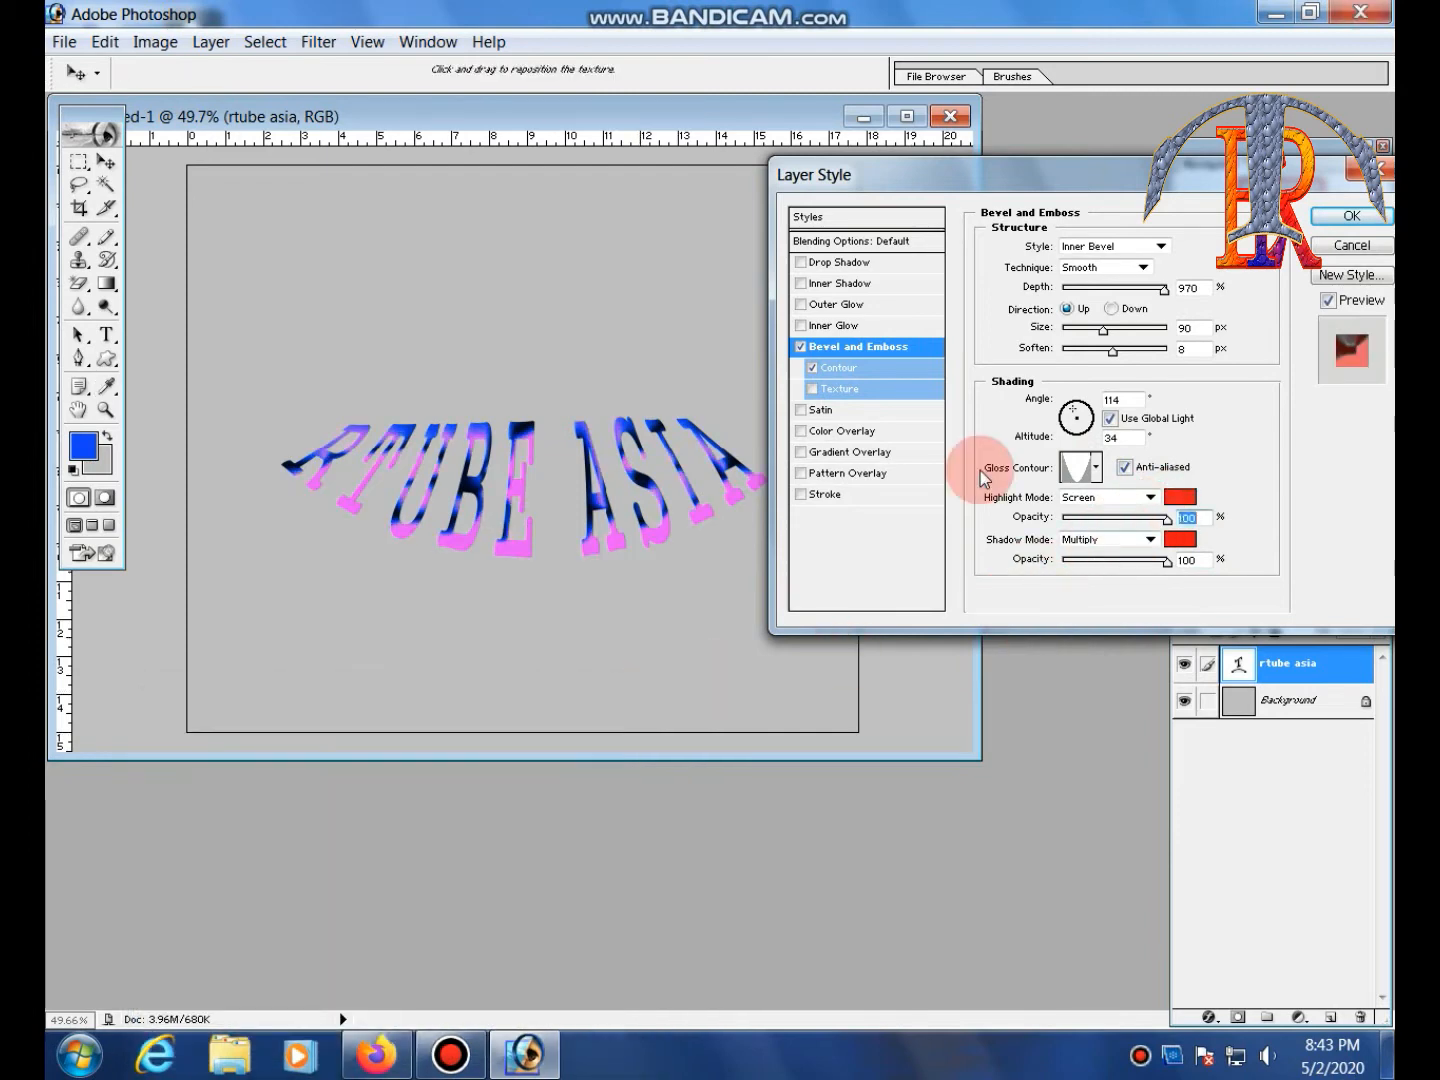
Try Texture on the bevel, and replace the Bevel and Emboss effect with Satin
{"action": "left_click", "coordinate": [813, 390]}
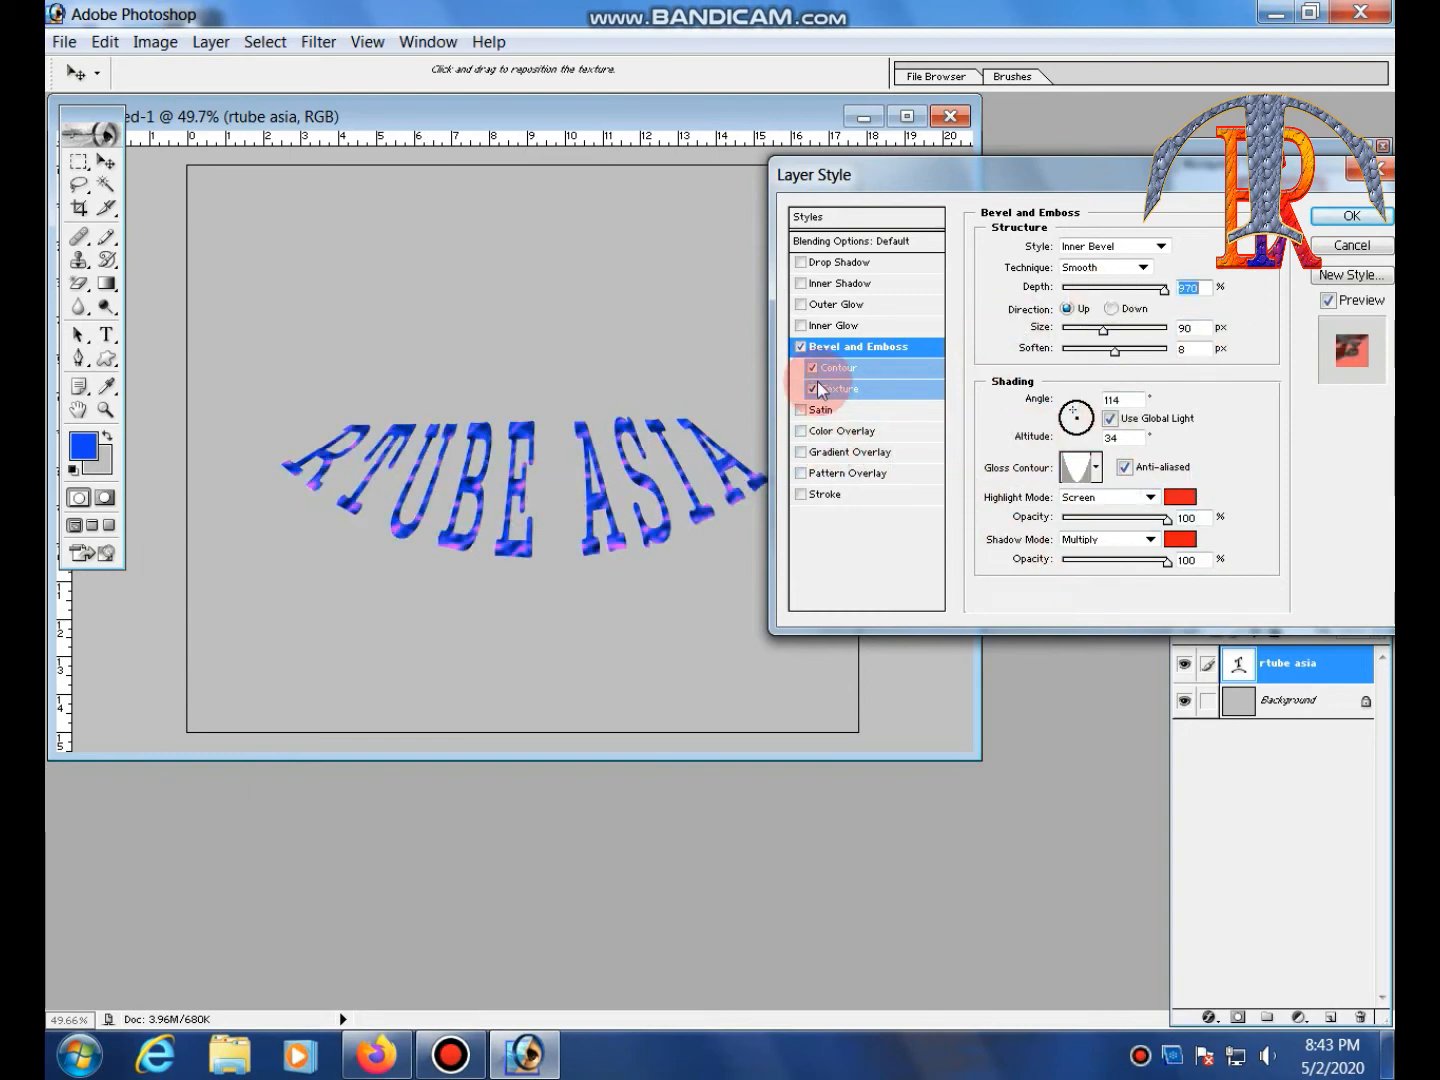
{"action": "left_click", "coordinate": [800, 346]}
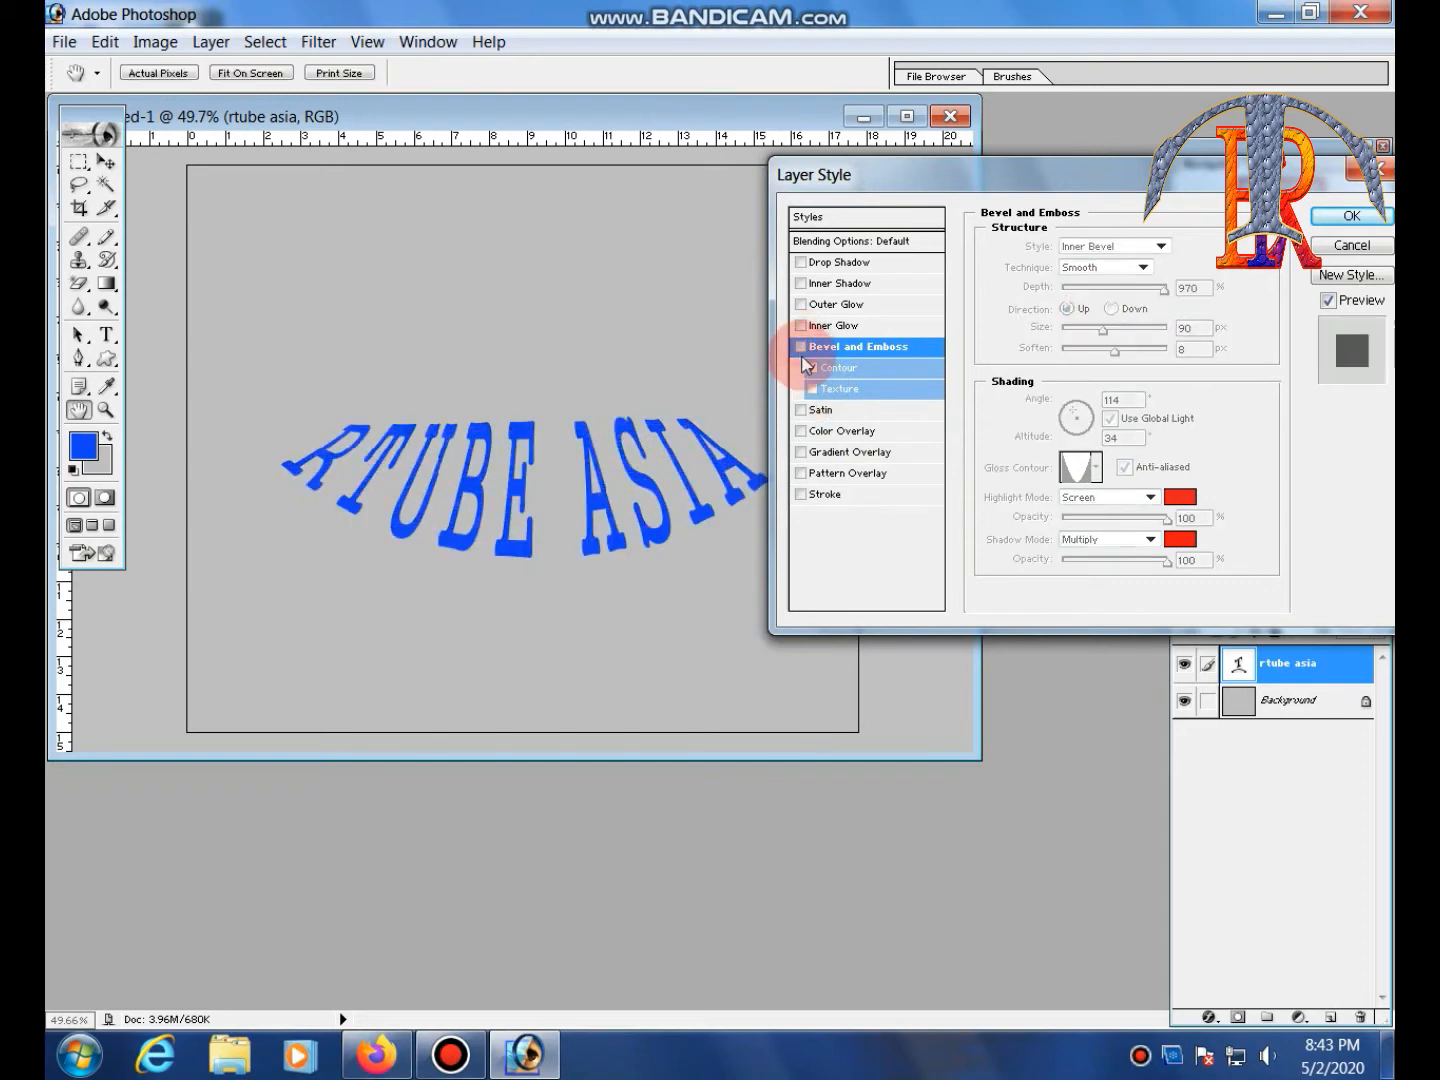
{"action": "left_click", "coordinate": [803, 411]}
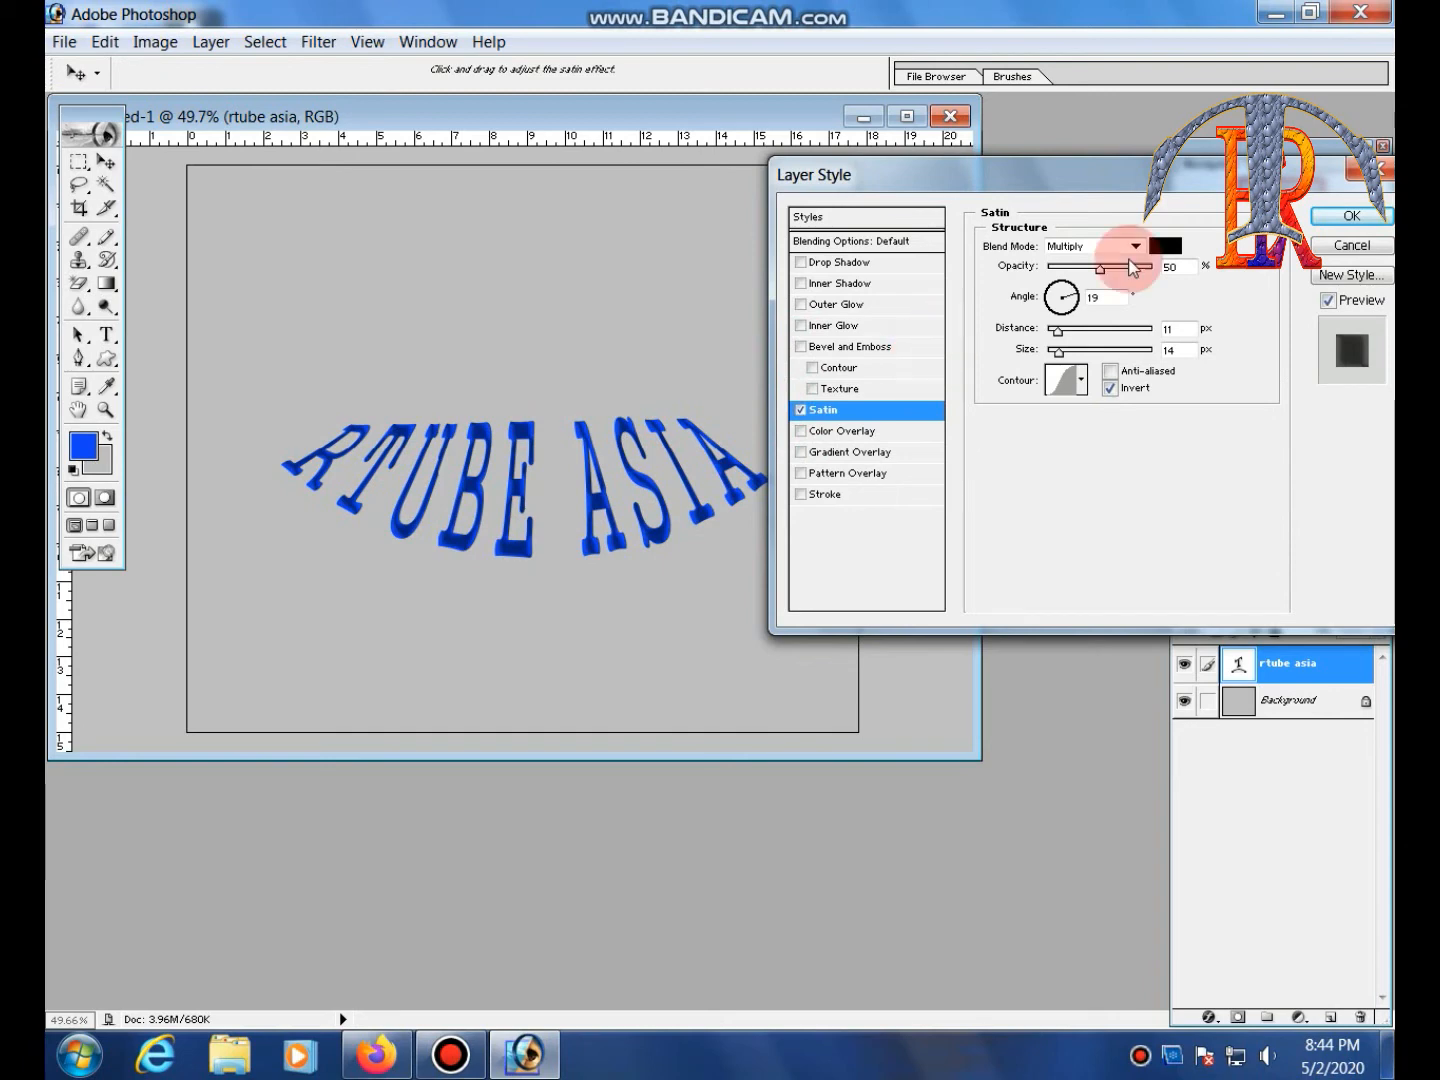
Set the satin's distance to 195 px, size to 0 px and opacity to 100%, with Invert and Anti-aliased off
{"action": "mouse_move", "coordinate": [1060, 332]}
{"action": "left_mouse_down"}
{"action": "mouse_move", "coordinate": [1141, 331]}
{"action": "mouse_move", "coordinate": [1096, 360]}
{"action": "mouse_move", "coordinate": [1035, 346]}
{"action": "mouse_move", "coordinate": [1186, 332]}
{"action": "mouse_move", "coordinate": [1139, 331]}
{"action": "mouse_move", "coordinate": [1130, 356]}
{"action": "mouse_move", "coordinate": [1048, 353]}
{"action": "left_mouse_up"}
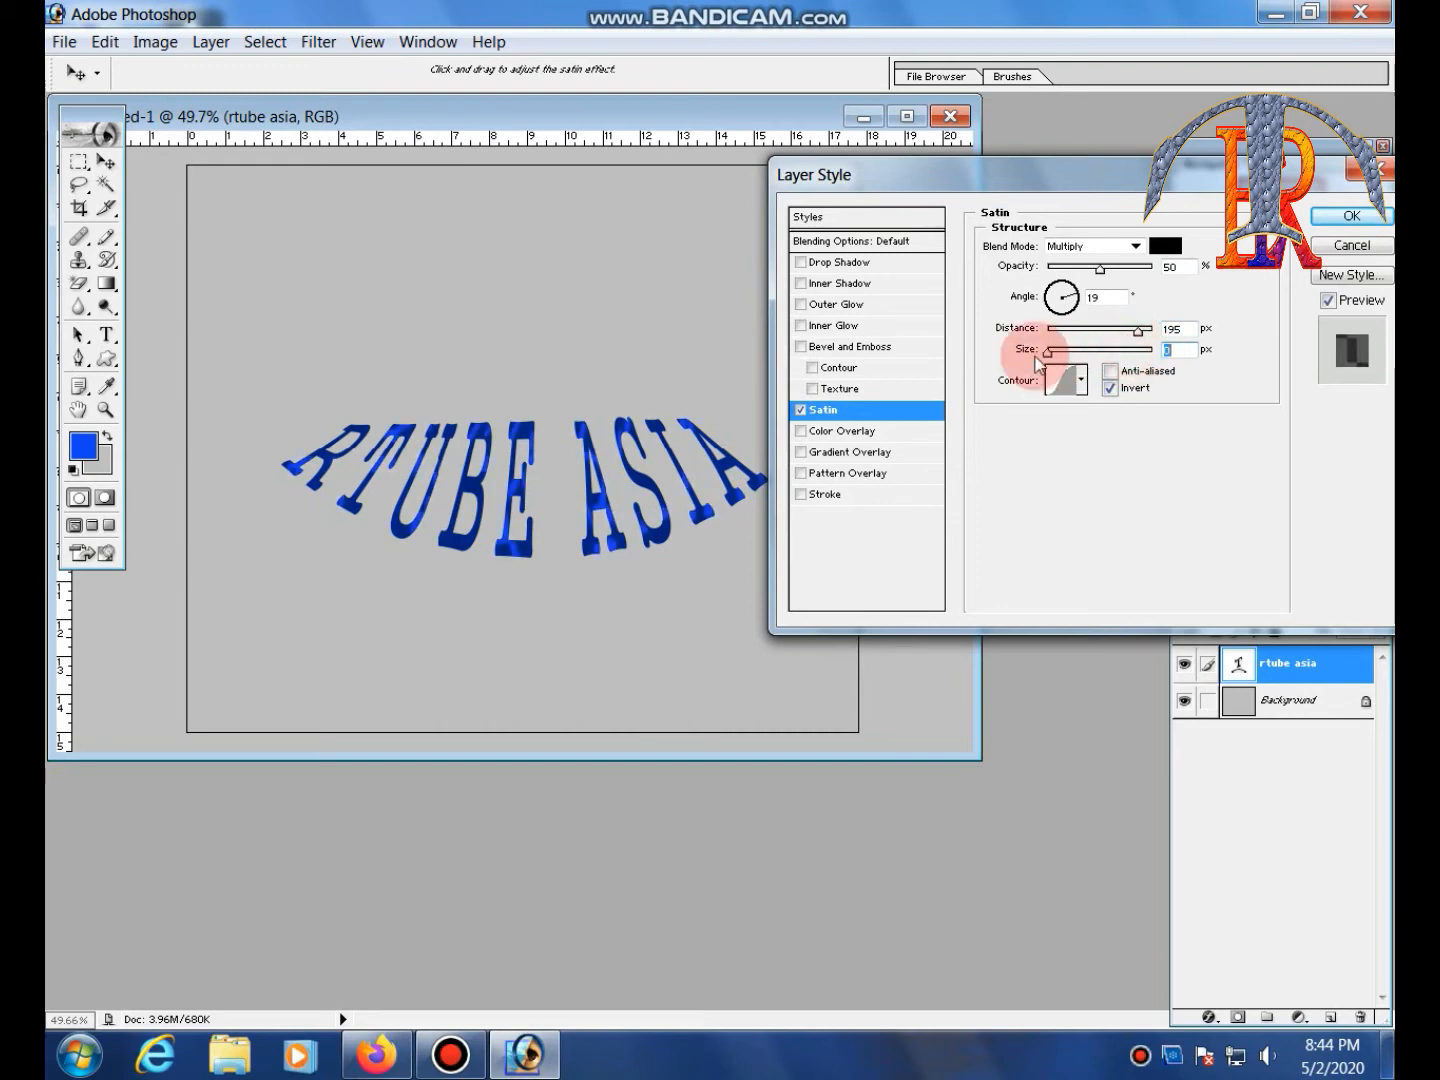
{"action": "left_click_drag", "start_coordinate": [1067, 277], "coordinate": [1237, 293]}
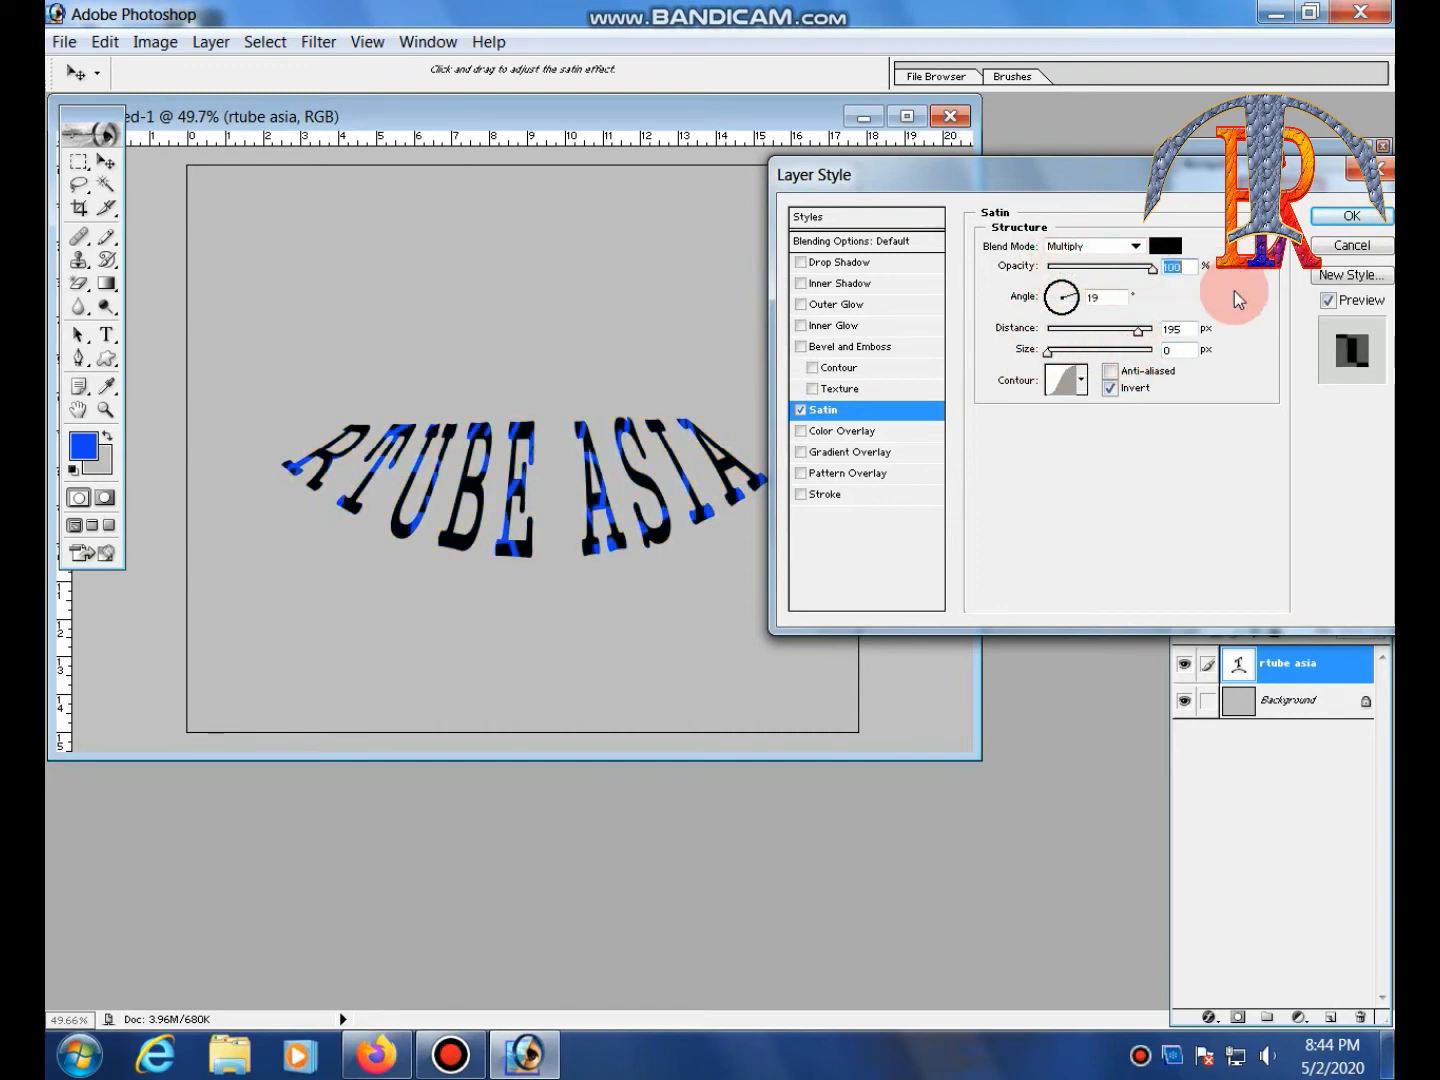
{"action": "left_click", "coordinate": [1081, 384]}
{"action": "left_click", "coordinate": [1085, 378]}
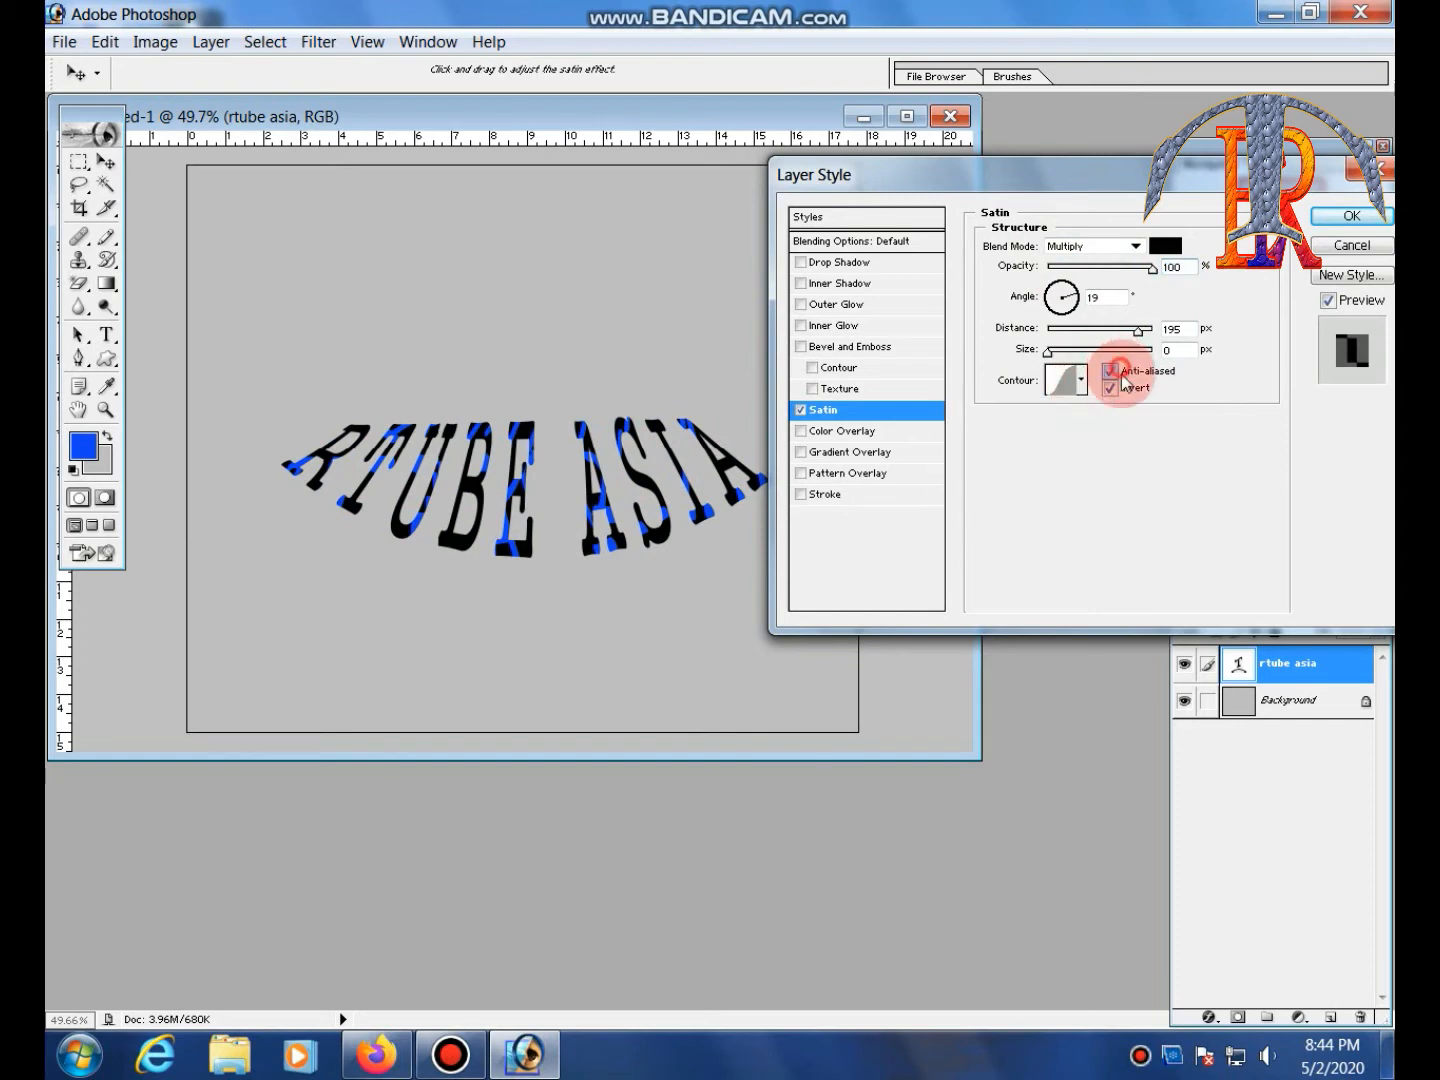
{"action": "left_click", "coordinate": [1119, 385]}
{"action": "left_click", "coordinate": [1111, 372]}
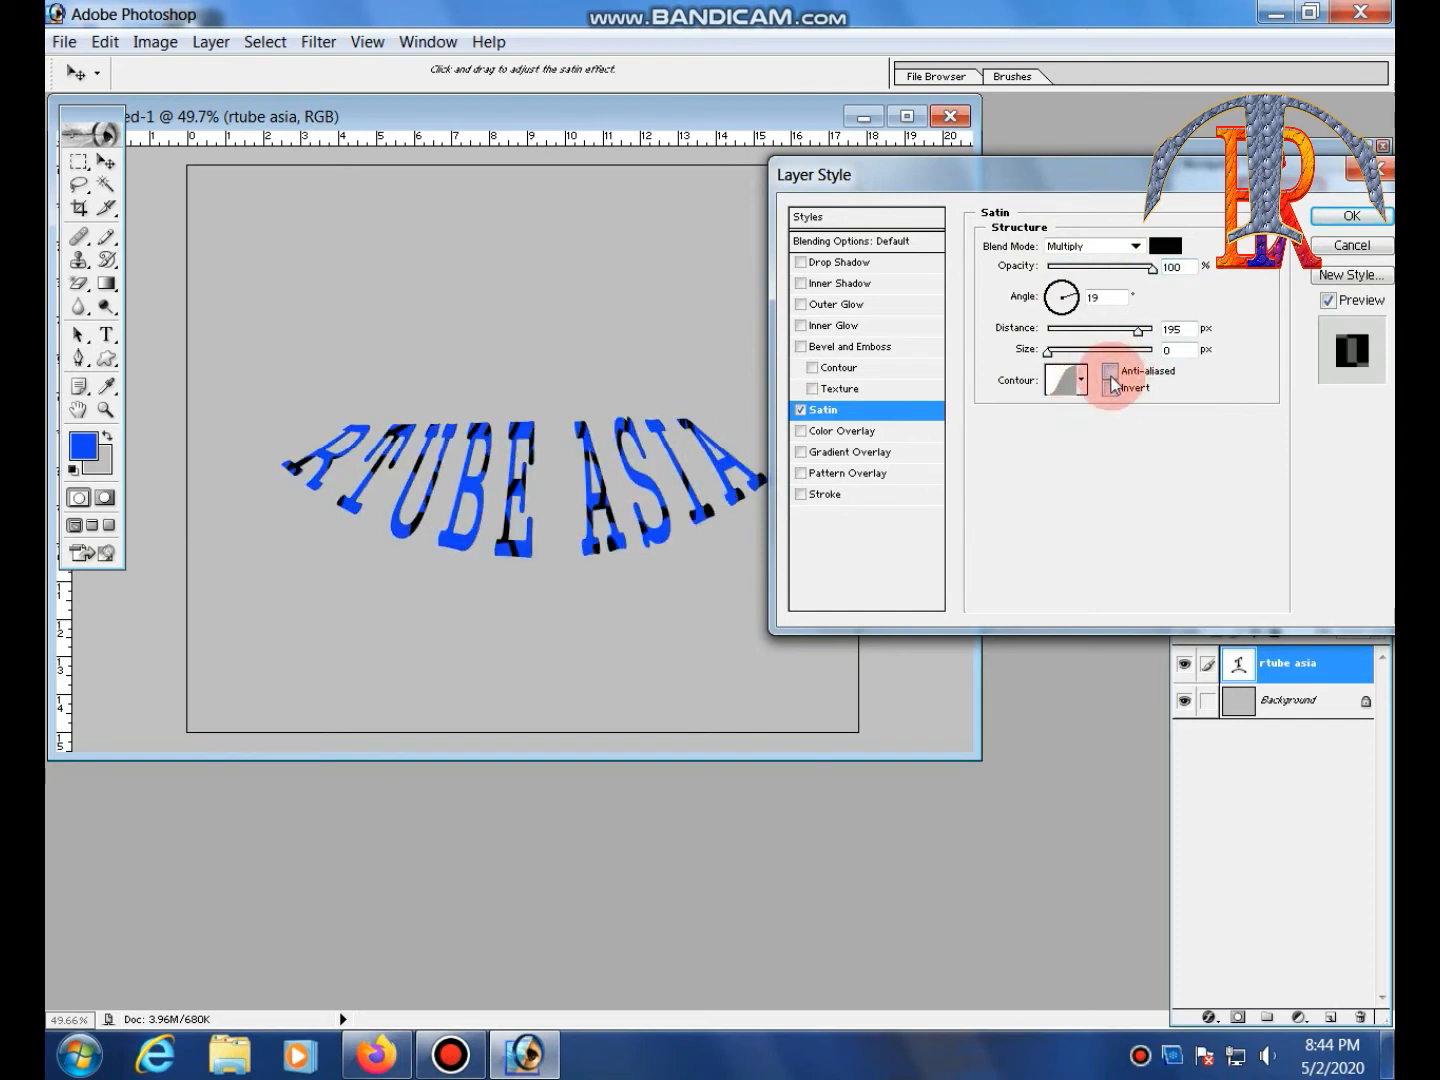
Enable a red Color Overlay at 100% opacity on the text and disable Satin
{"action": "left_click", "coordinate": [847, 433]}
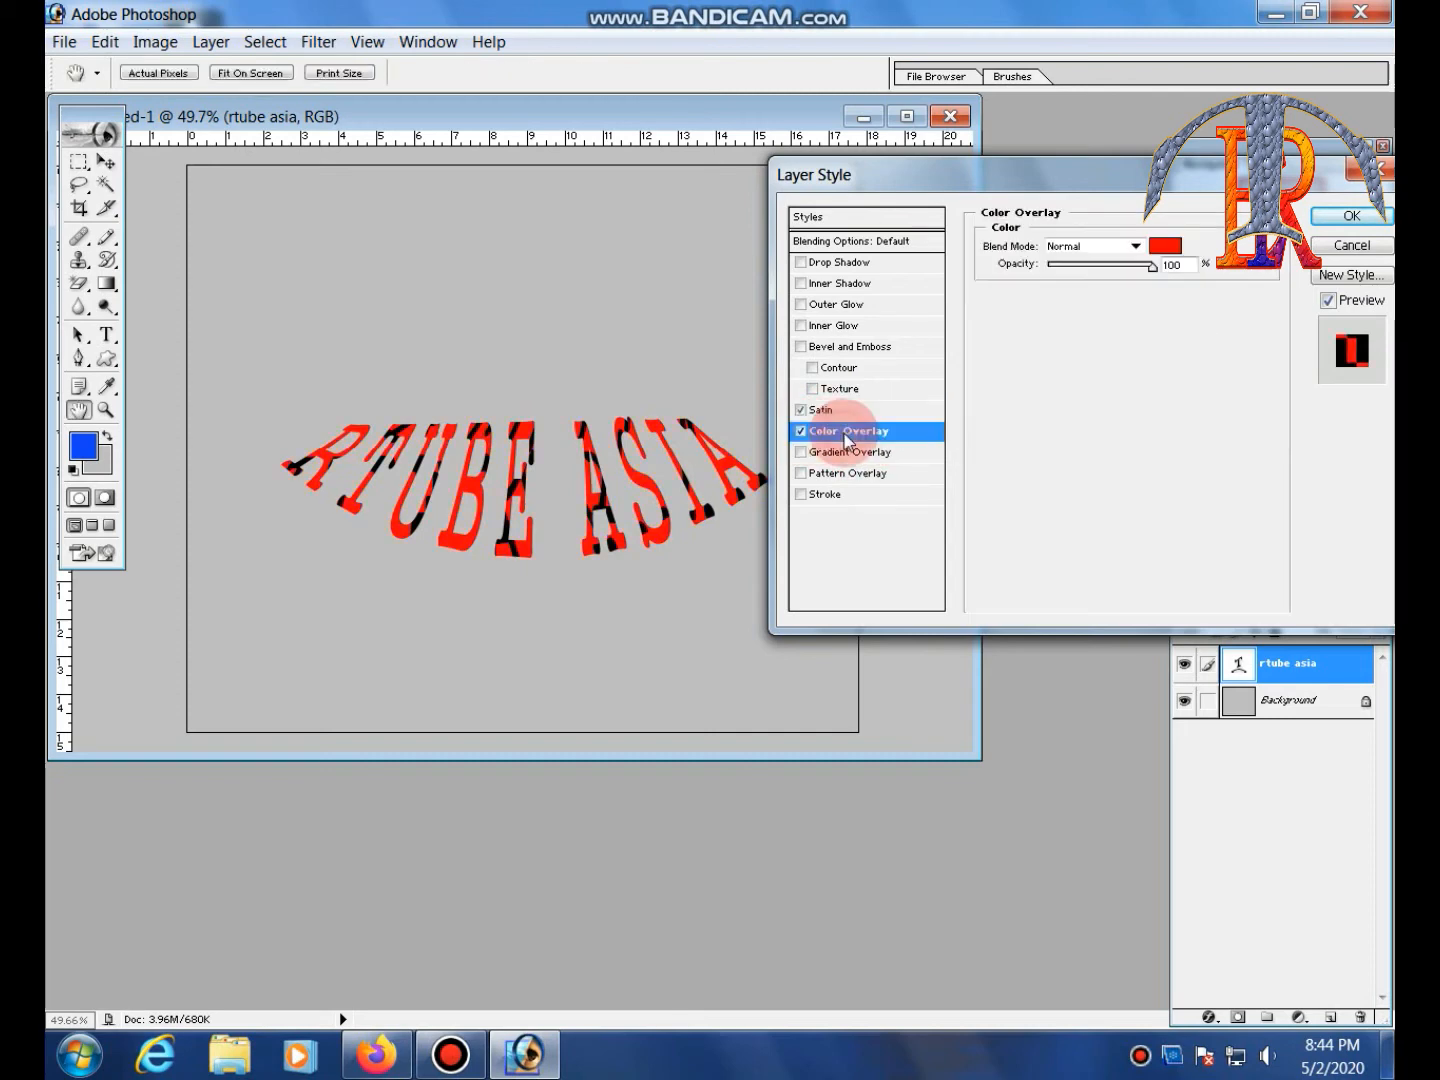
{"action": "left_click", "coordinate": [799, 410]}
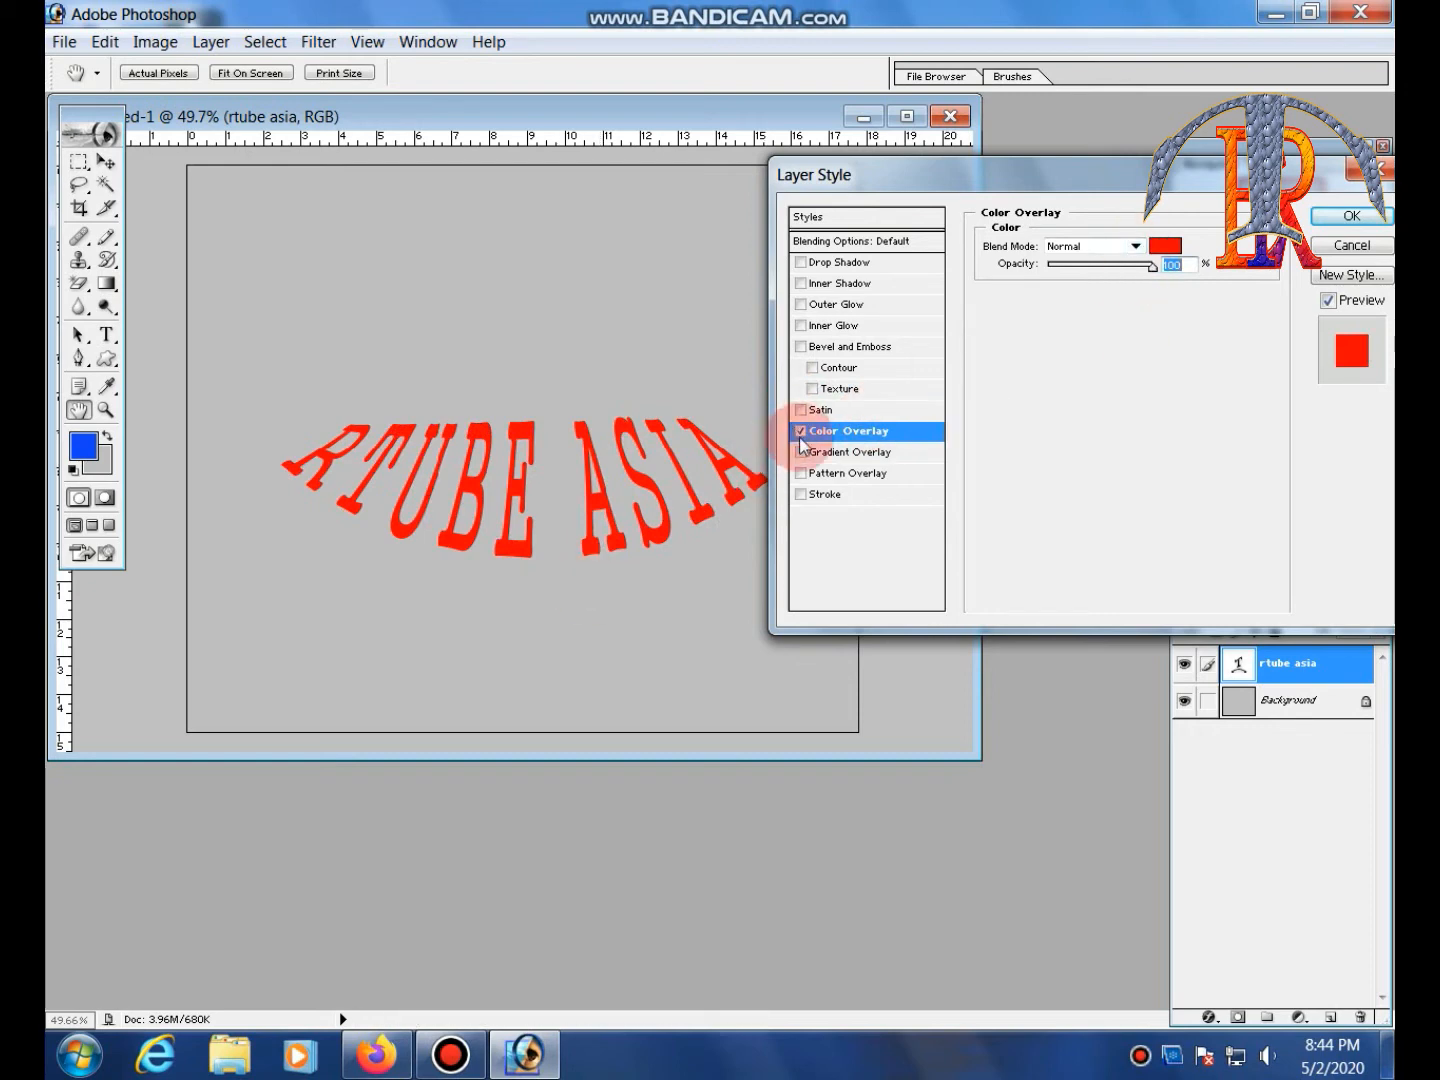
Try a reduced opacity on the text's red Color Overlay
{"action": "left_click", "coordinate": [800, 431]}
{"action": "left_click", "coordinate": [1170, 244]}
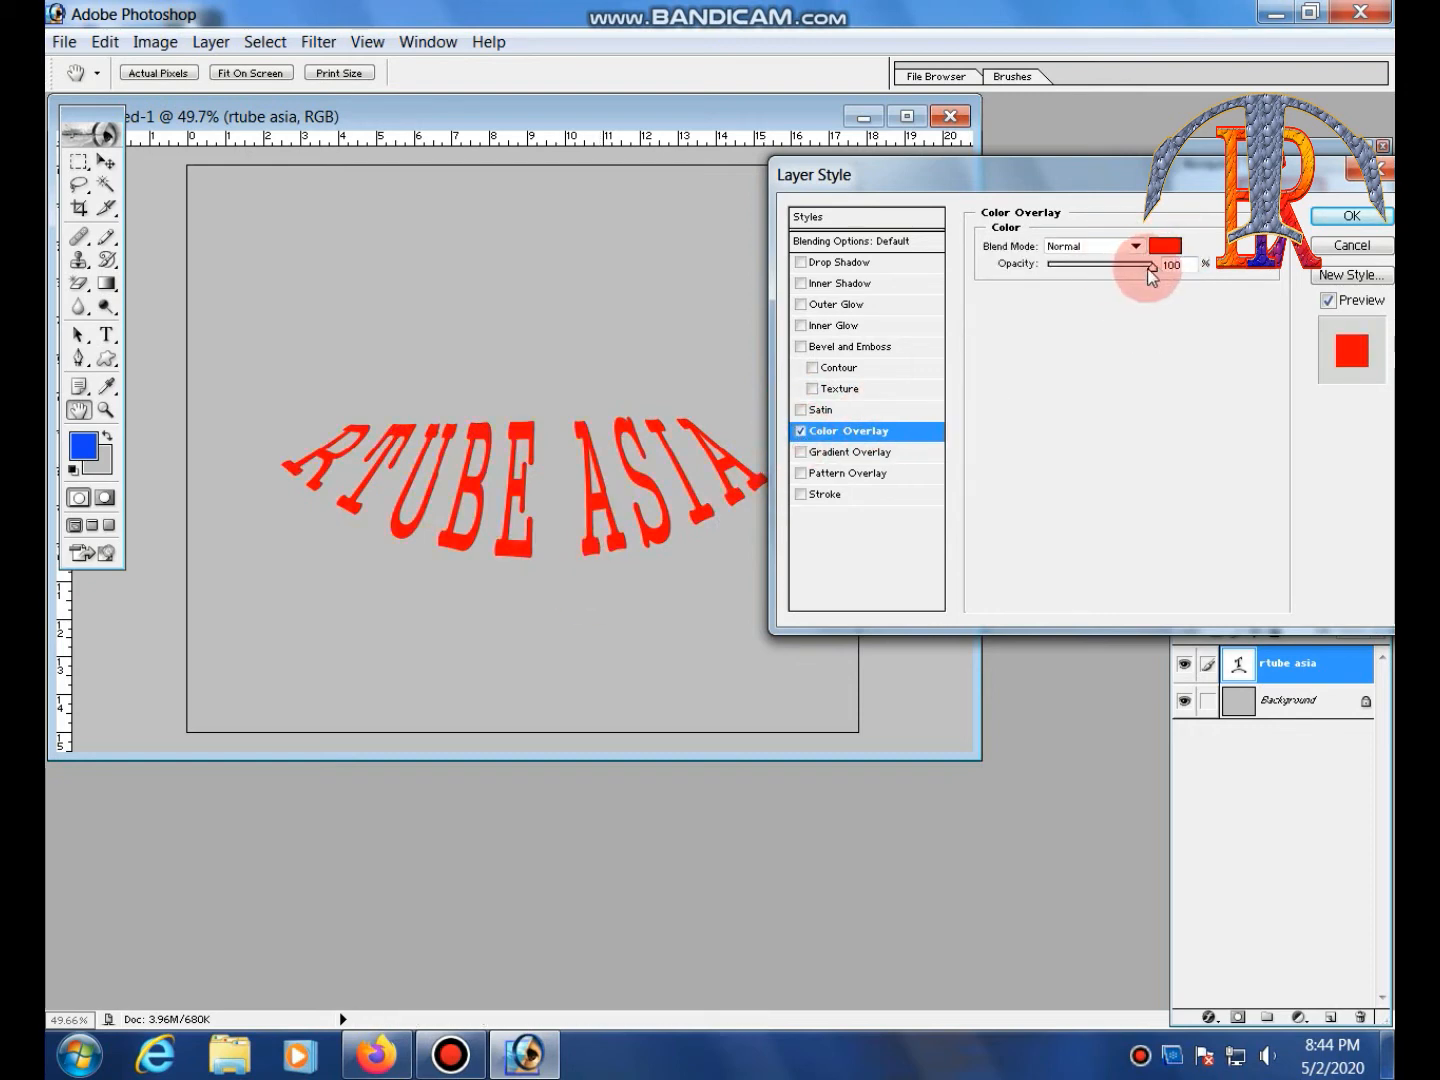
{"action": "mouse_move", "coordinate": [1153, 266]}
{"action": "left_mouse_down"}
{"action": "mouse_move", "coordinate": [1049, 272]}
{"action": "mouse_move", "coordinate": [1133, 267]}
{"action": "left_mouse_up"}
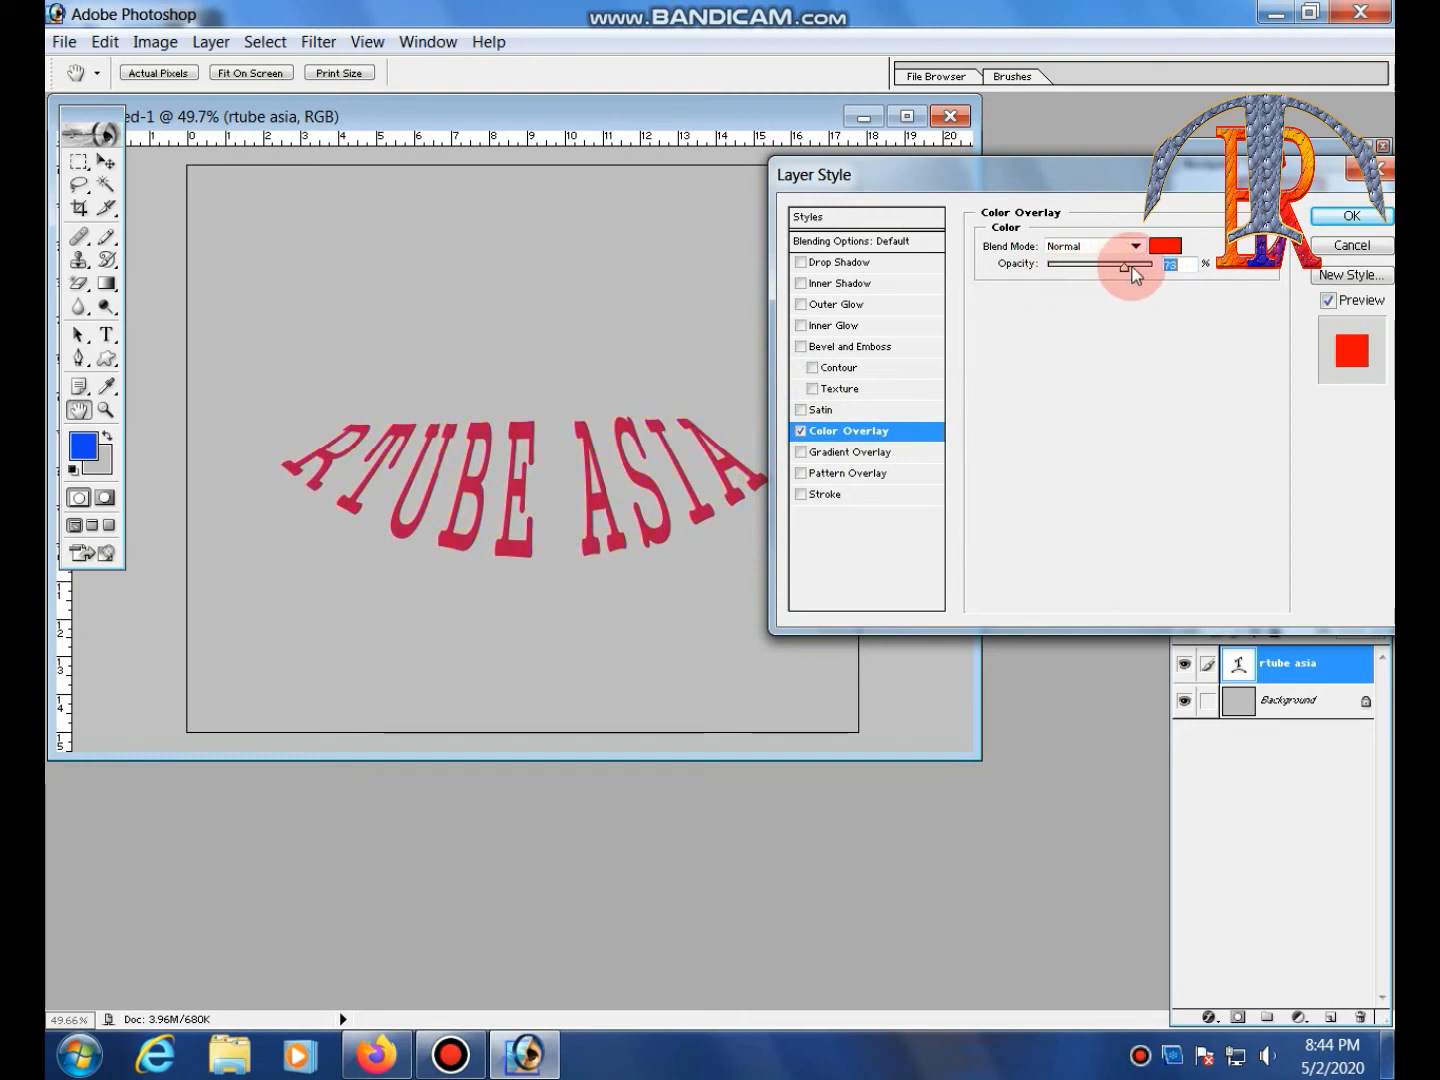
Try several overlay hues, settle on turquoise 00FFD8, and lower the Color Overlay's opacity to 80%
{"action": "left_click", "coordinate": [1165, 245]}
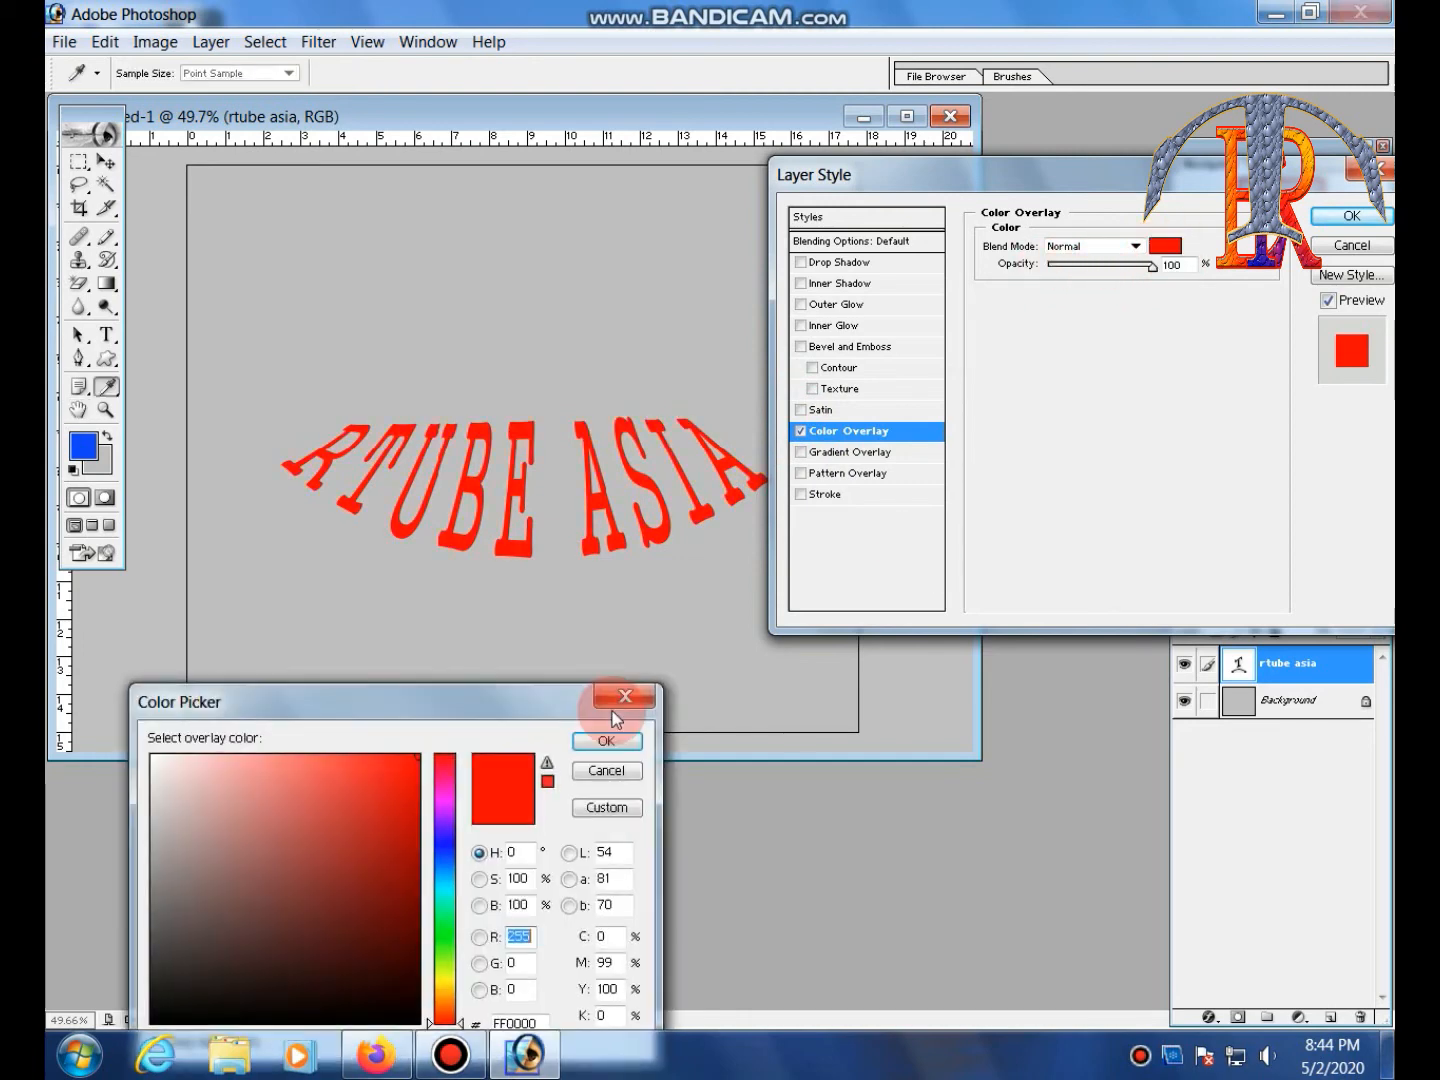
{"action": "left_click_drag", "start_coordinate": [461, 701], "coordinate": [459, 608]}
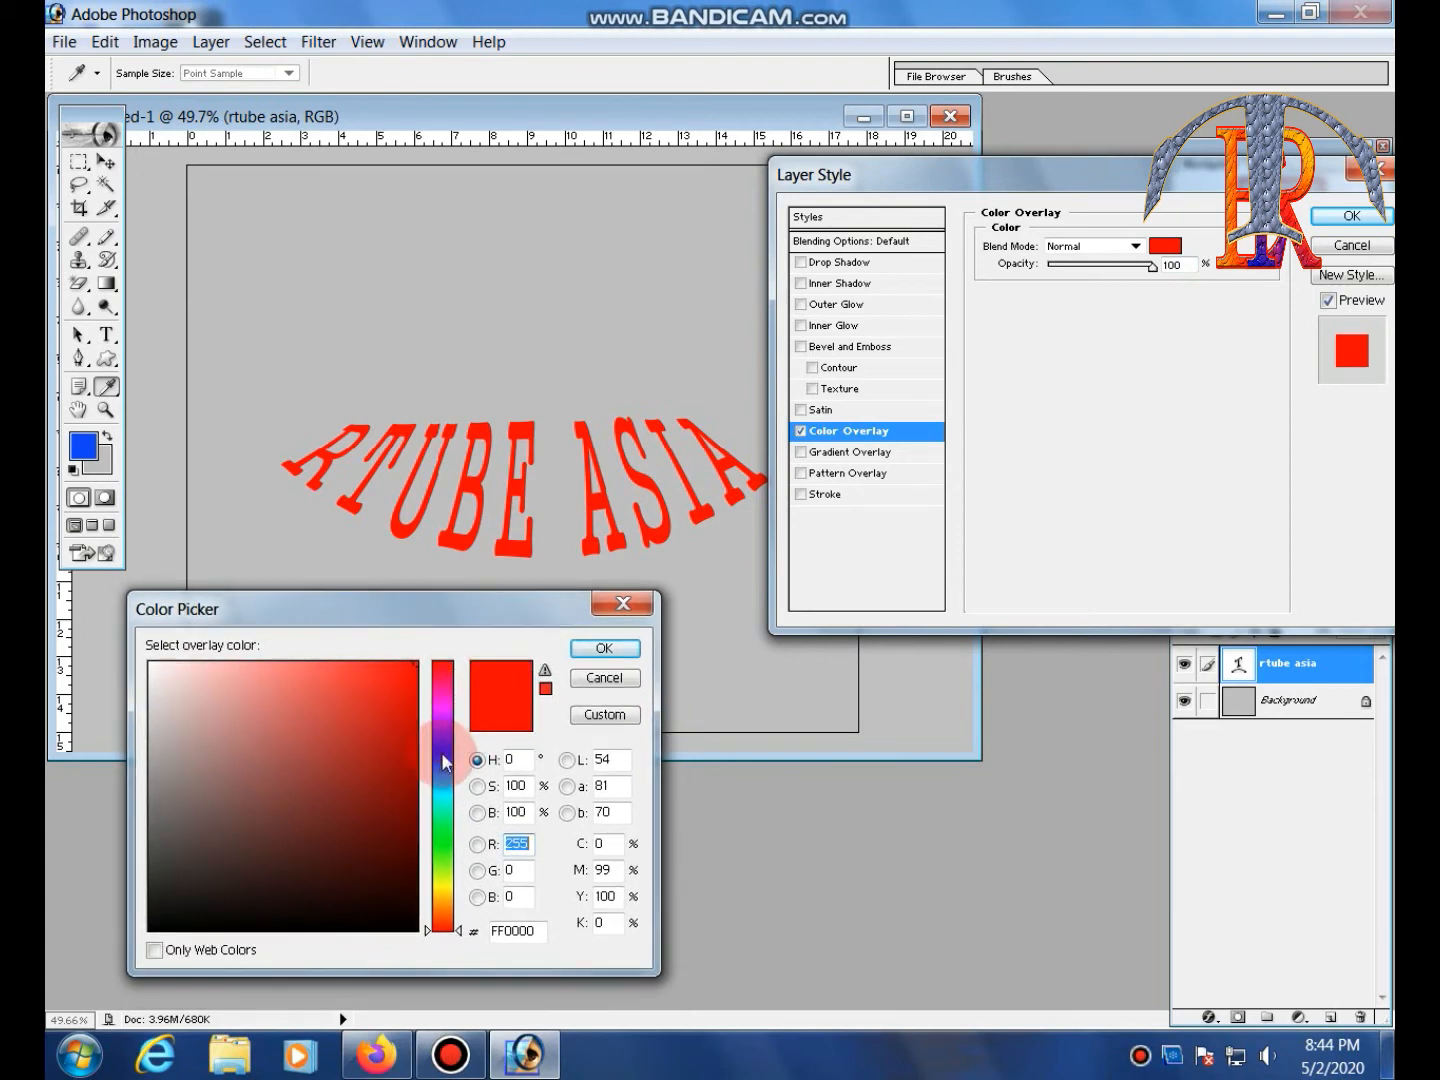
{"action": "left_click", "coordinate": [441, 754]}
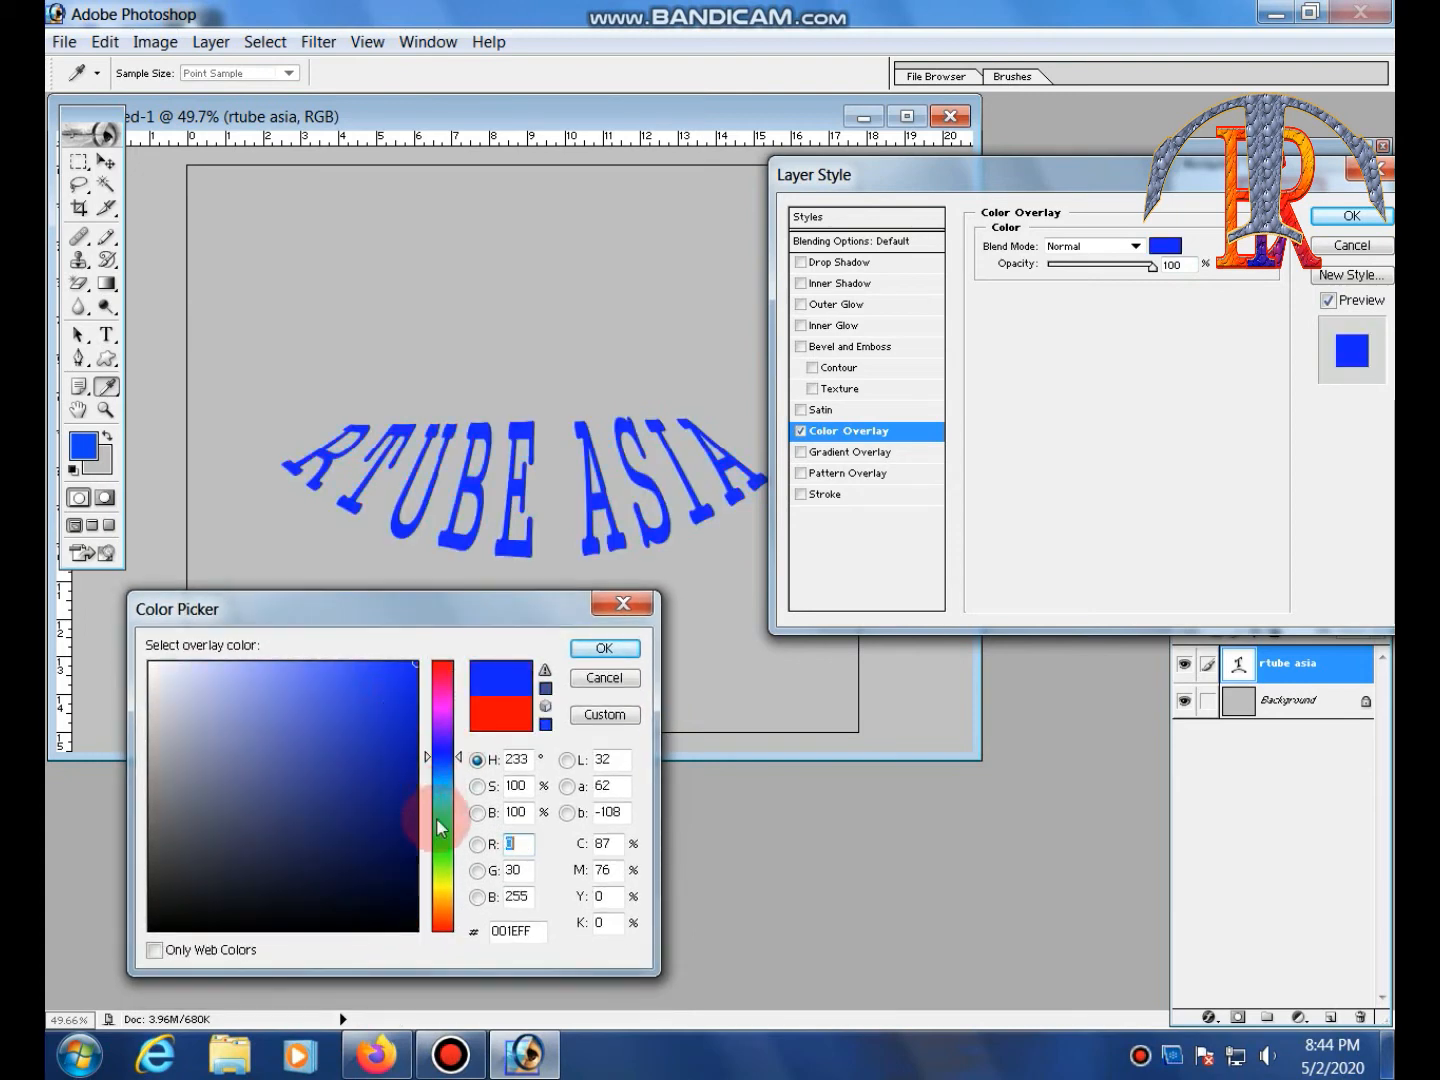
{"action": "left_click_drag", "start_coordinate": [441, 825], "coordinate": [445, 660]}
{"action": "left_click", "coordinate": [600, 649]}
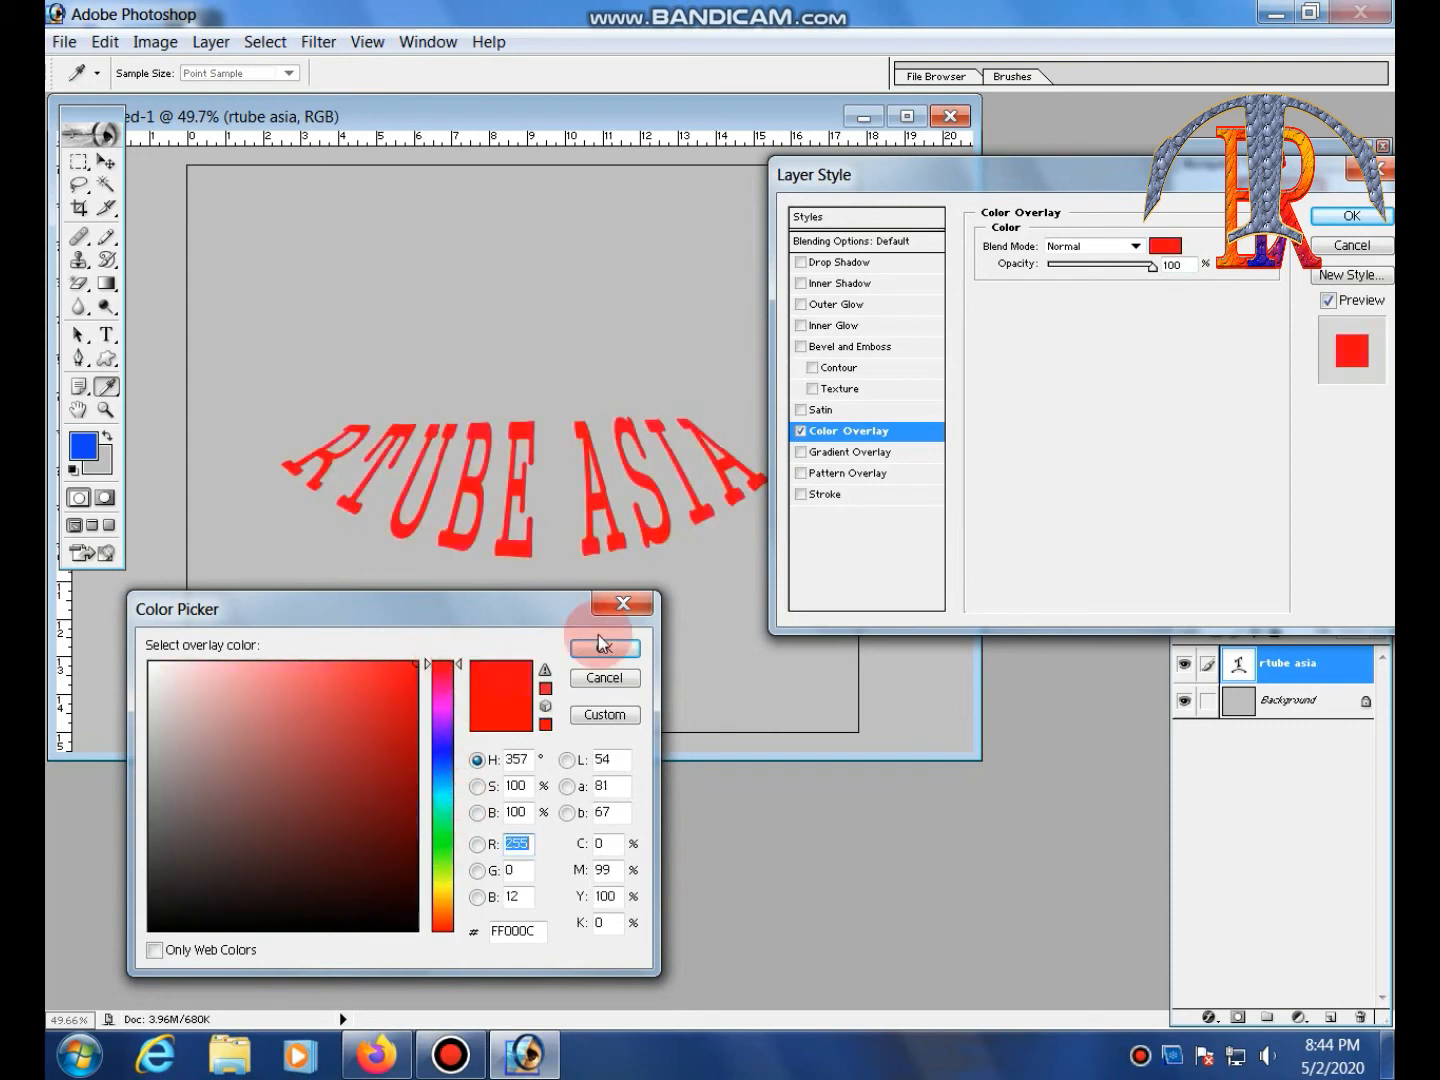
{"action": "left_click", "coordinate": [446, 804]}
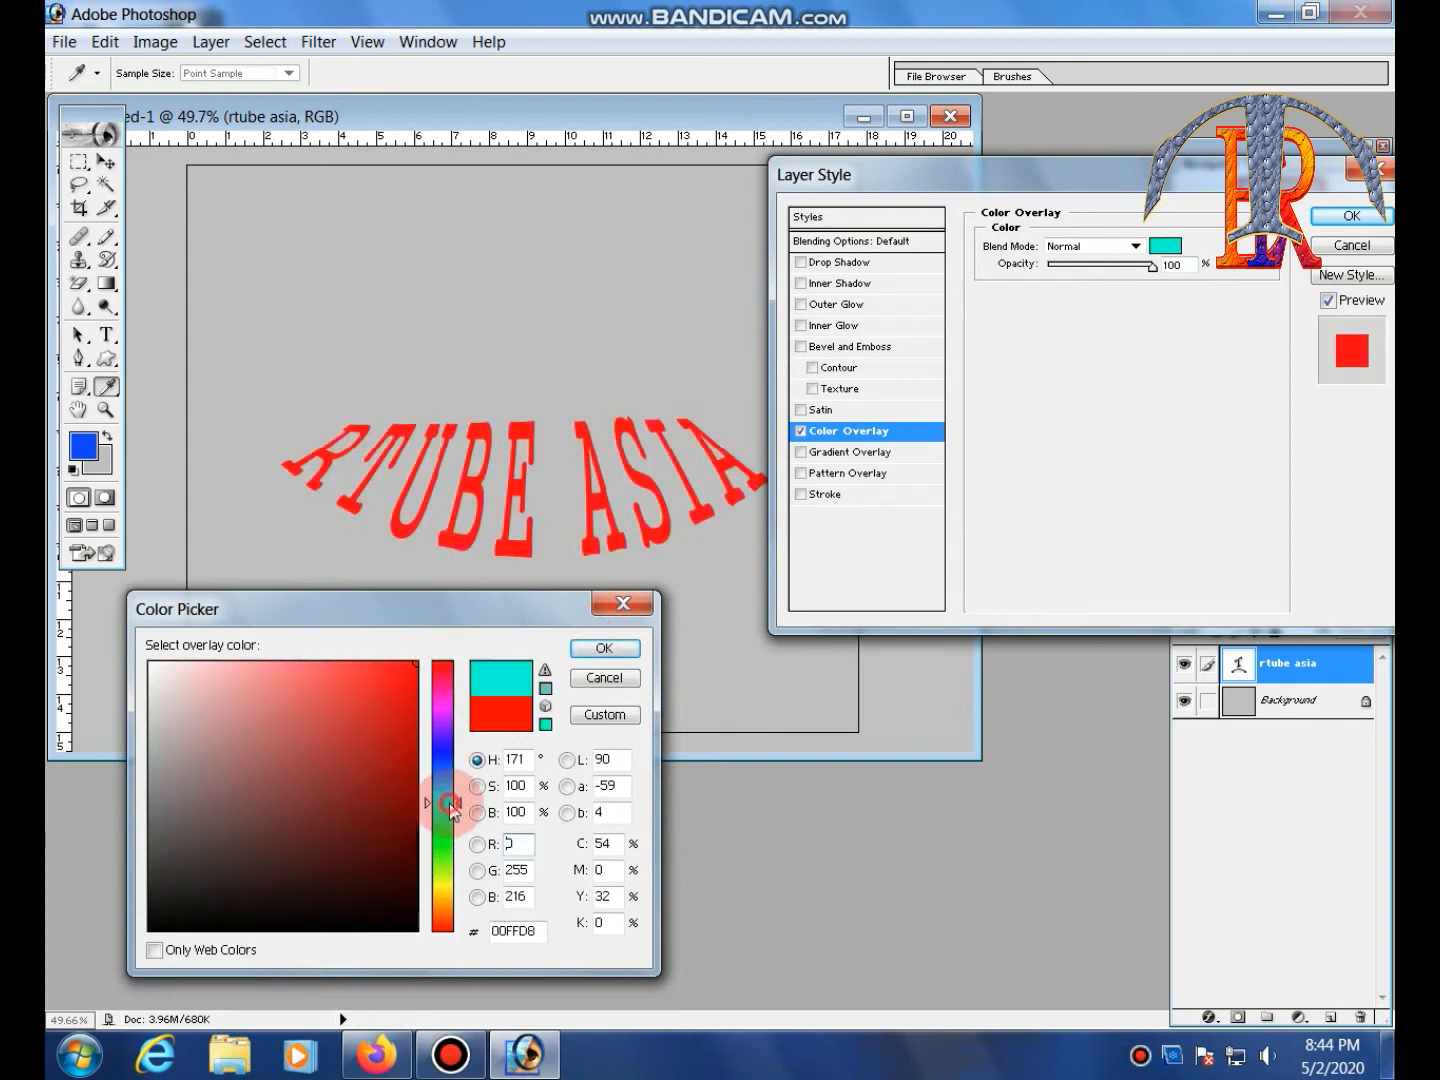
{"action": "left_click", "coordinate": [604, 649]}
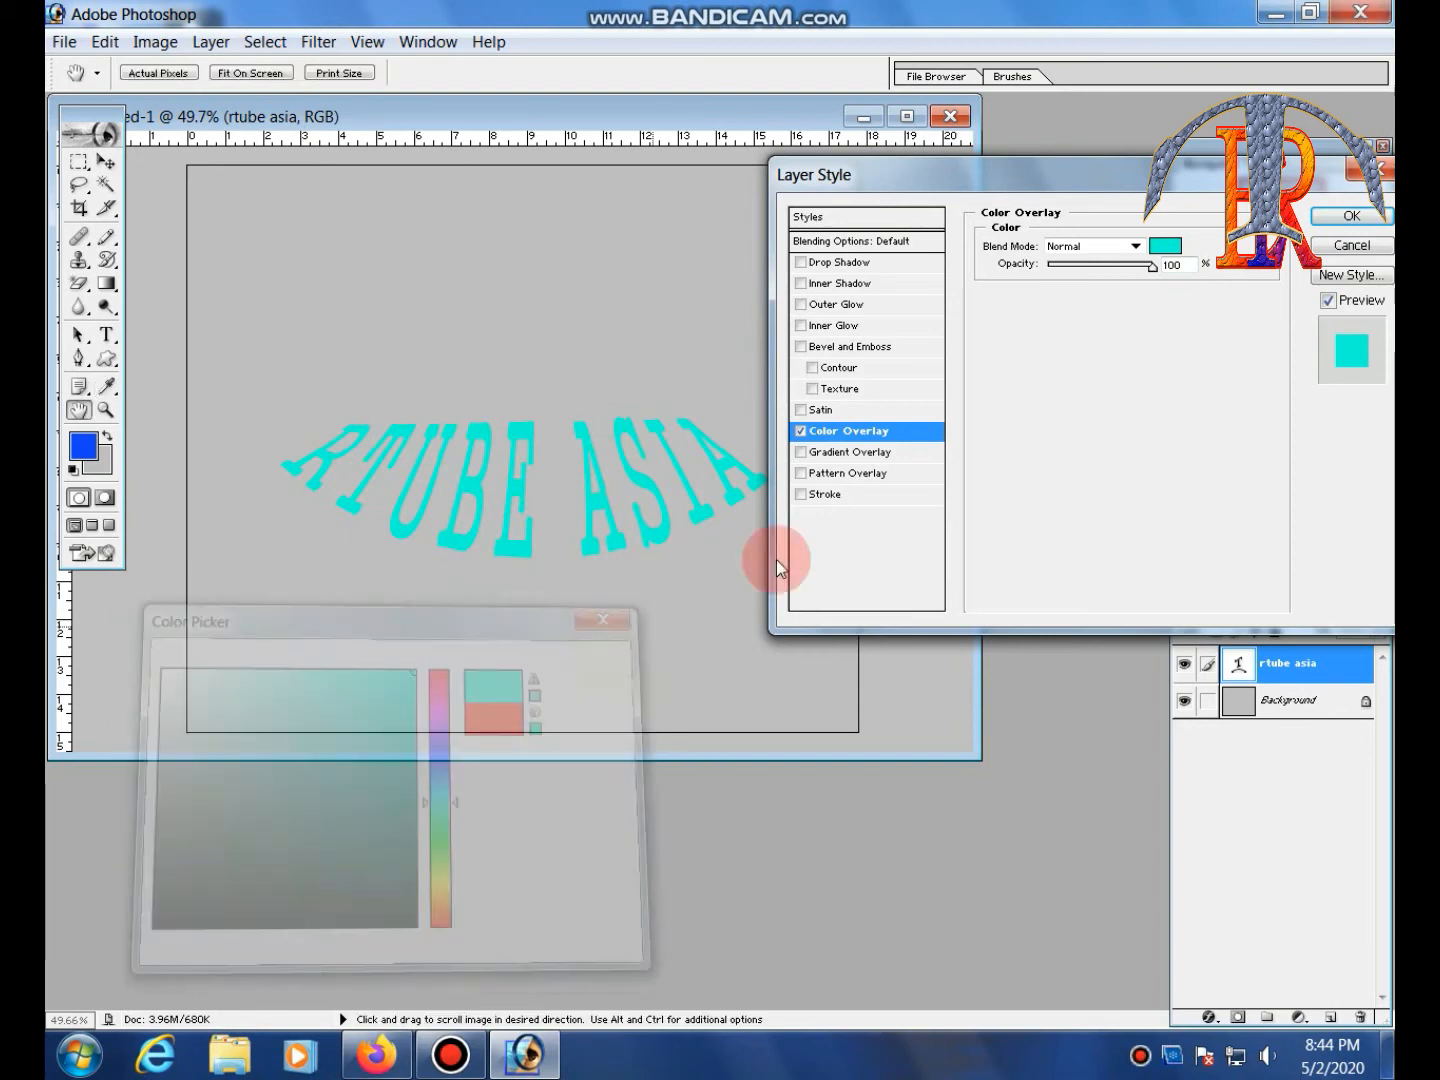
{"action": "mouse_move", "coordinate": [1152, 265]}
{"action": "left_mouse_down"}
{"action": "mouse_move", "coordinate": [1073, 270]}
{"action": "mouse_move", "coordinate": [1130, 268]}
{"action": "left_mouse_up"}
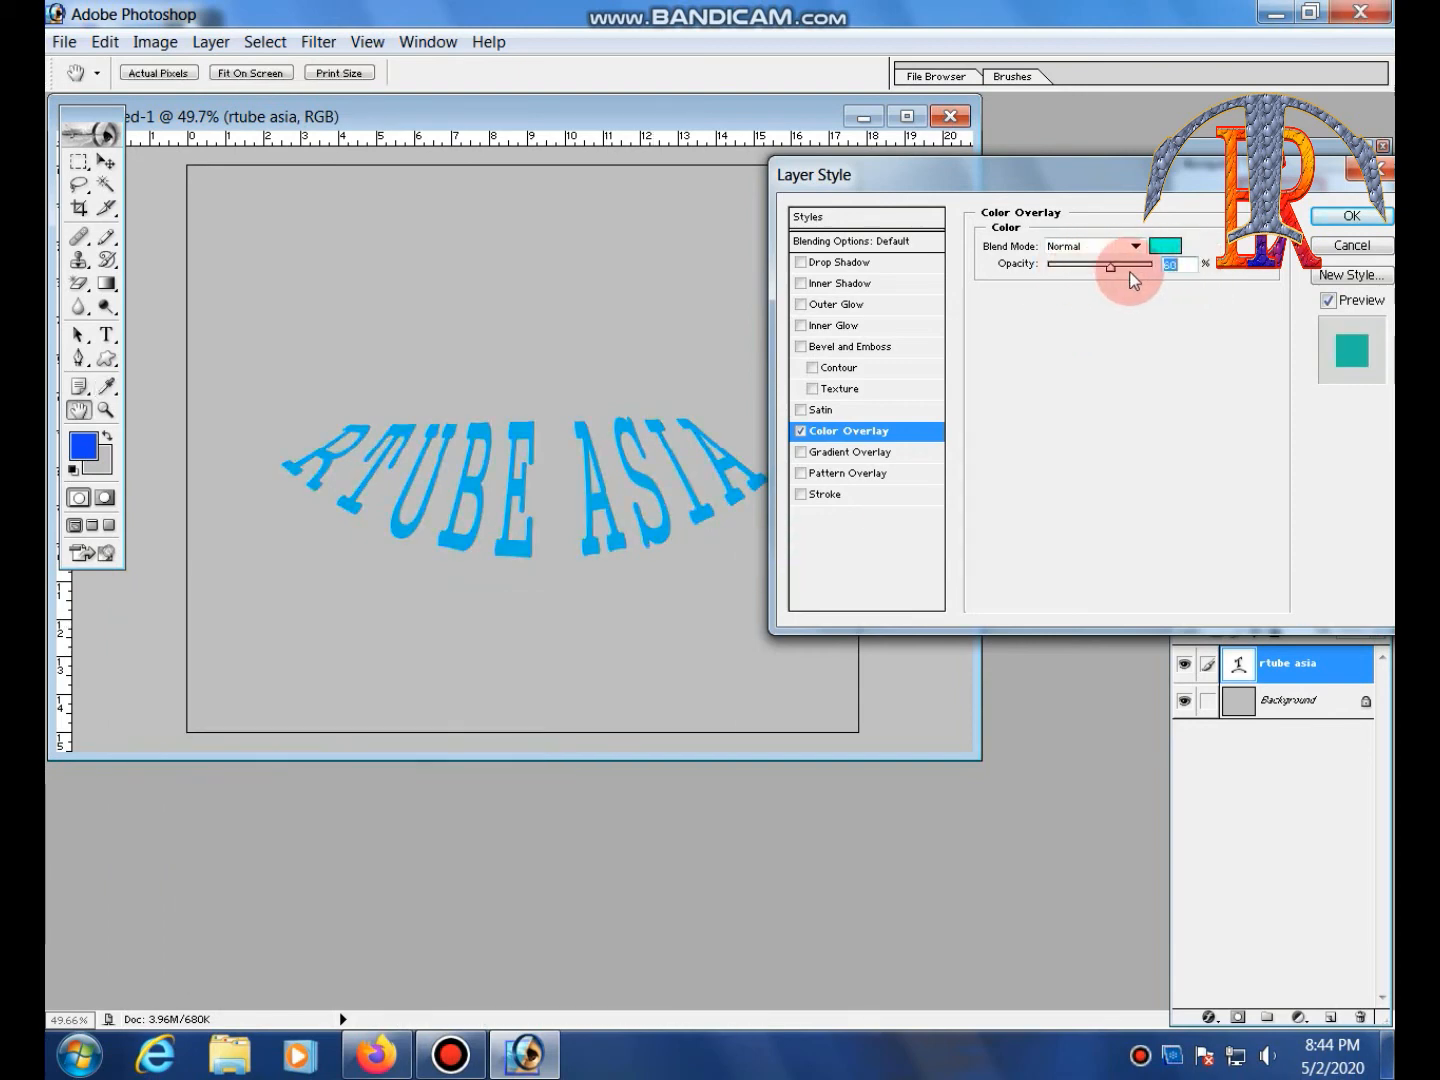
Replace the Color Overlay on the text with a Gradient Overlay and show its settings
{"action": "left_click", "coordinate": [802, 433]}
{"action": "left_click", "coordinate": [801, 453]}
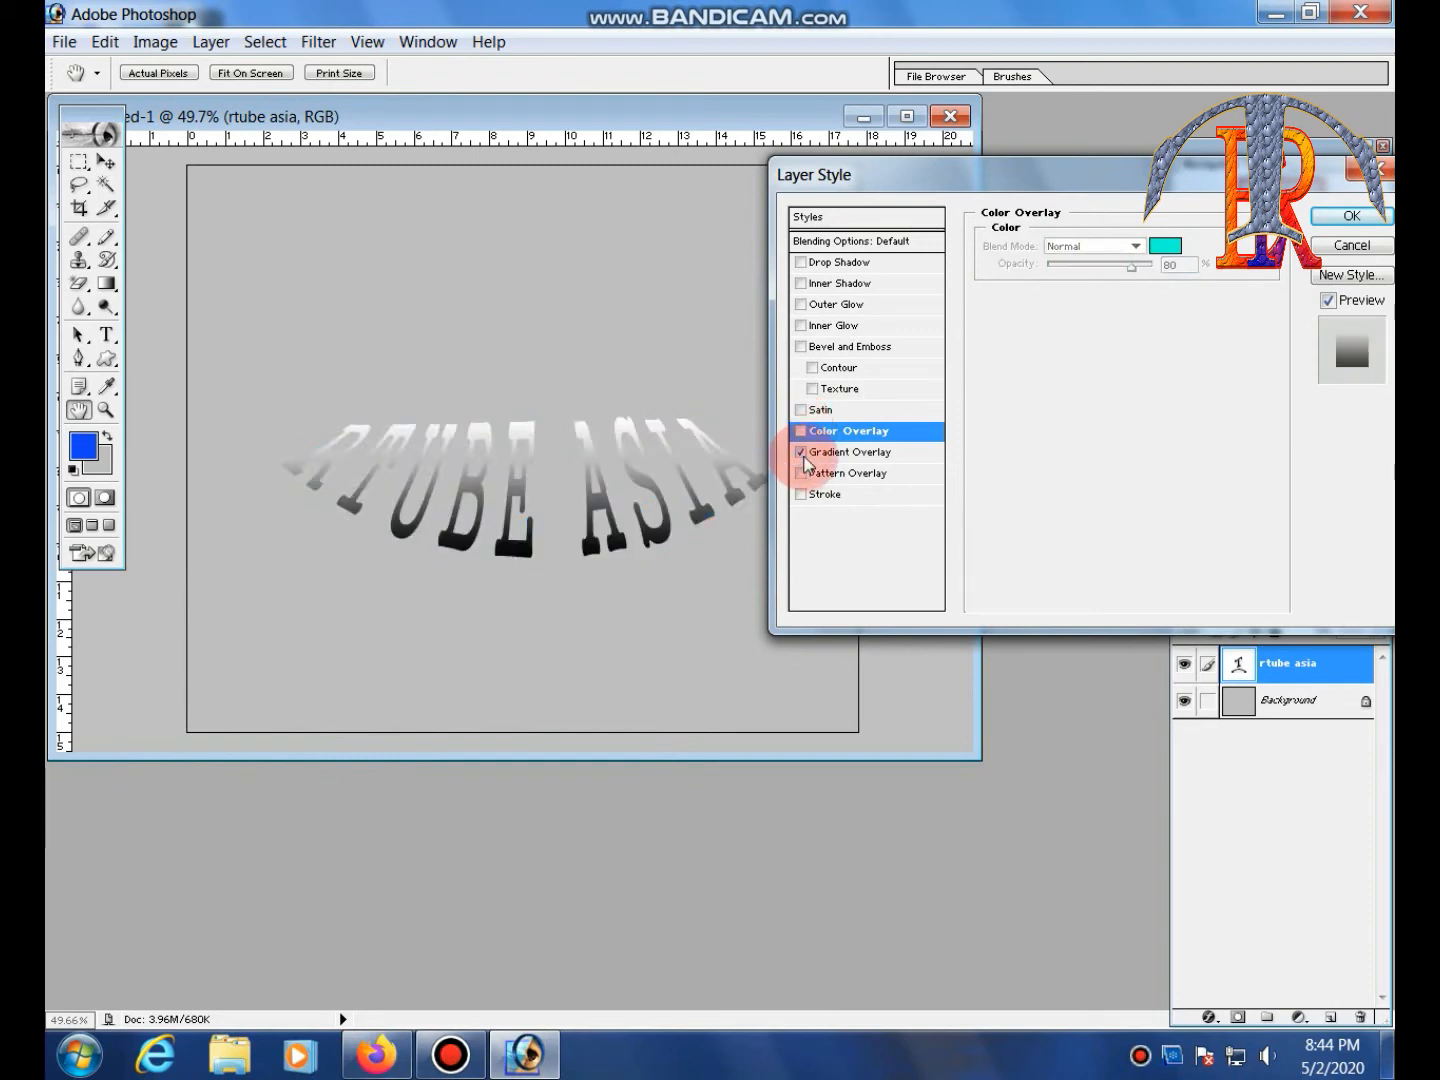
{"action": "left_click", "coordinate": [841, 452]}
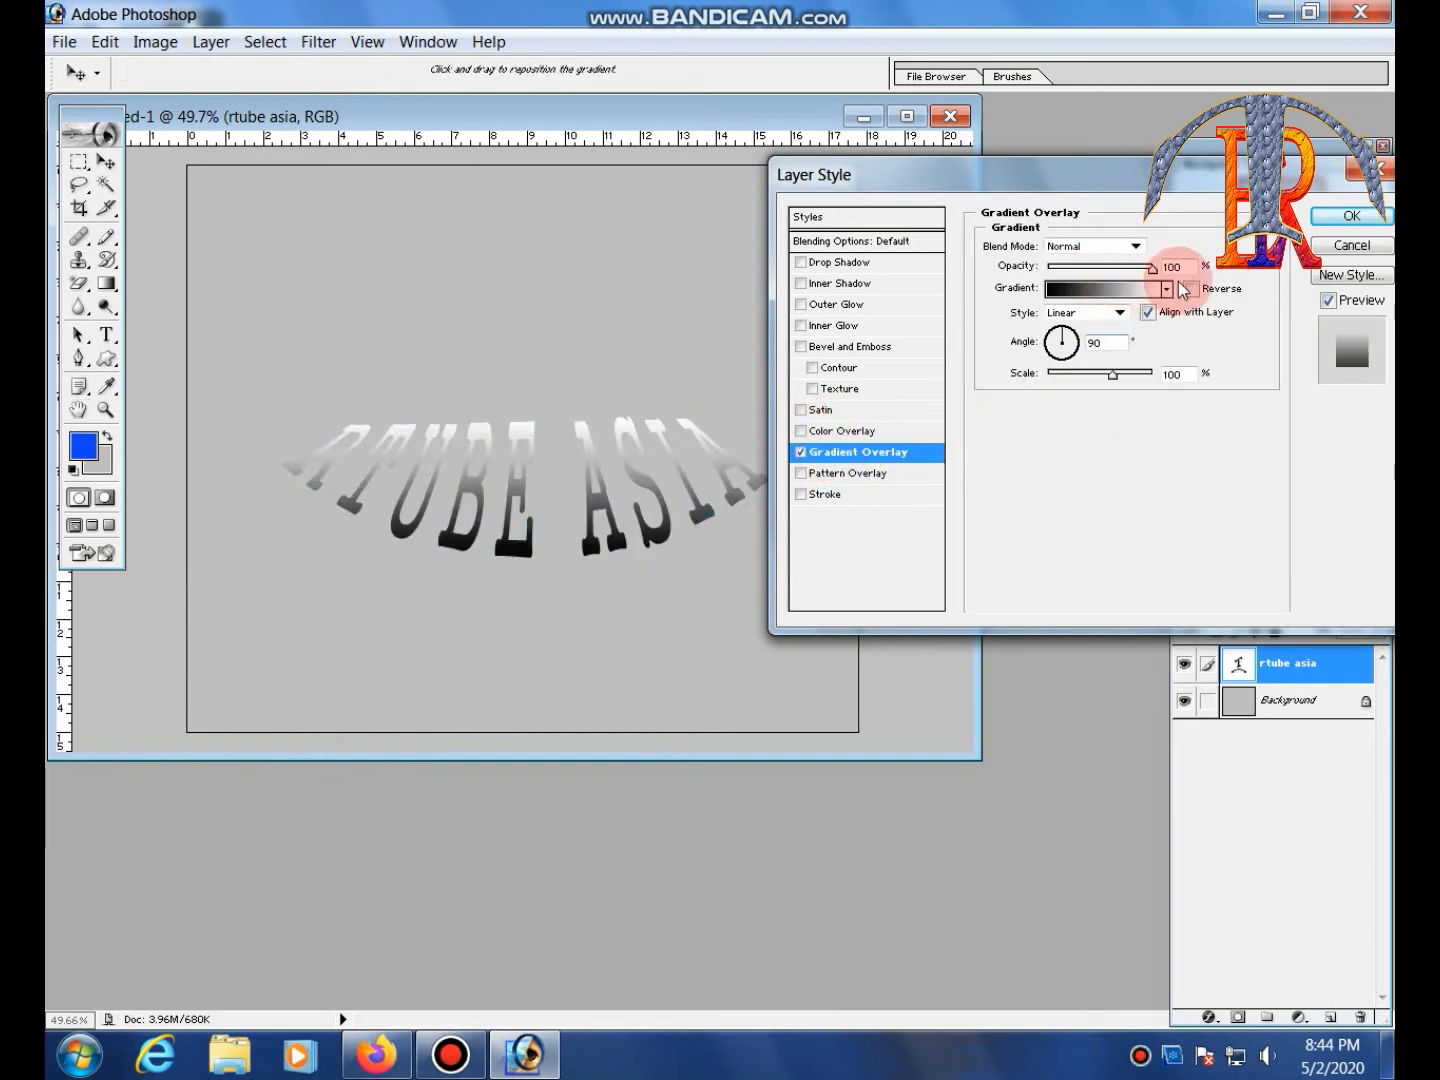
Set the gradient overlay's opacity to 100%, scale to 77% and angle to -113°
{"action": "left_click_drag", "start_coordinate": [1136, 270], "coordinate": [1166, 270]}
{"action": "mouse_move", "coordinate": [1112, 374]}
{"action": "left_mouse_down"}
{"action": "mouse_move", "coordinate": [1022, 378]}
{"action": "mouse_move", "coordinate": [1146, 388]}
{"action": "mouse_move", "coordinate": [1062, 353]}
{"action": "mouse_move", "coordinate": [1095, 374]}
{"action": "left_mouse_up"}
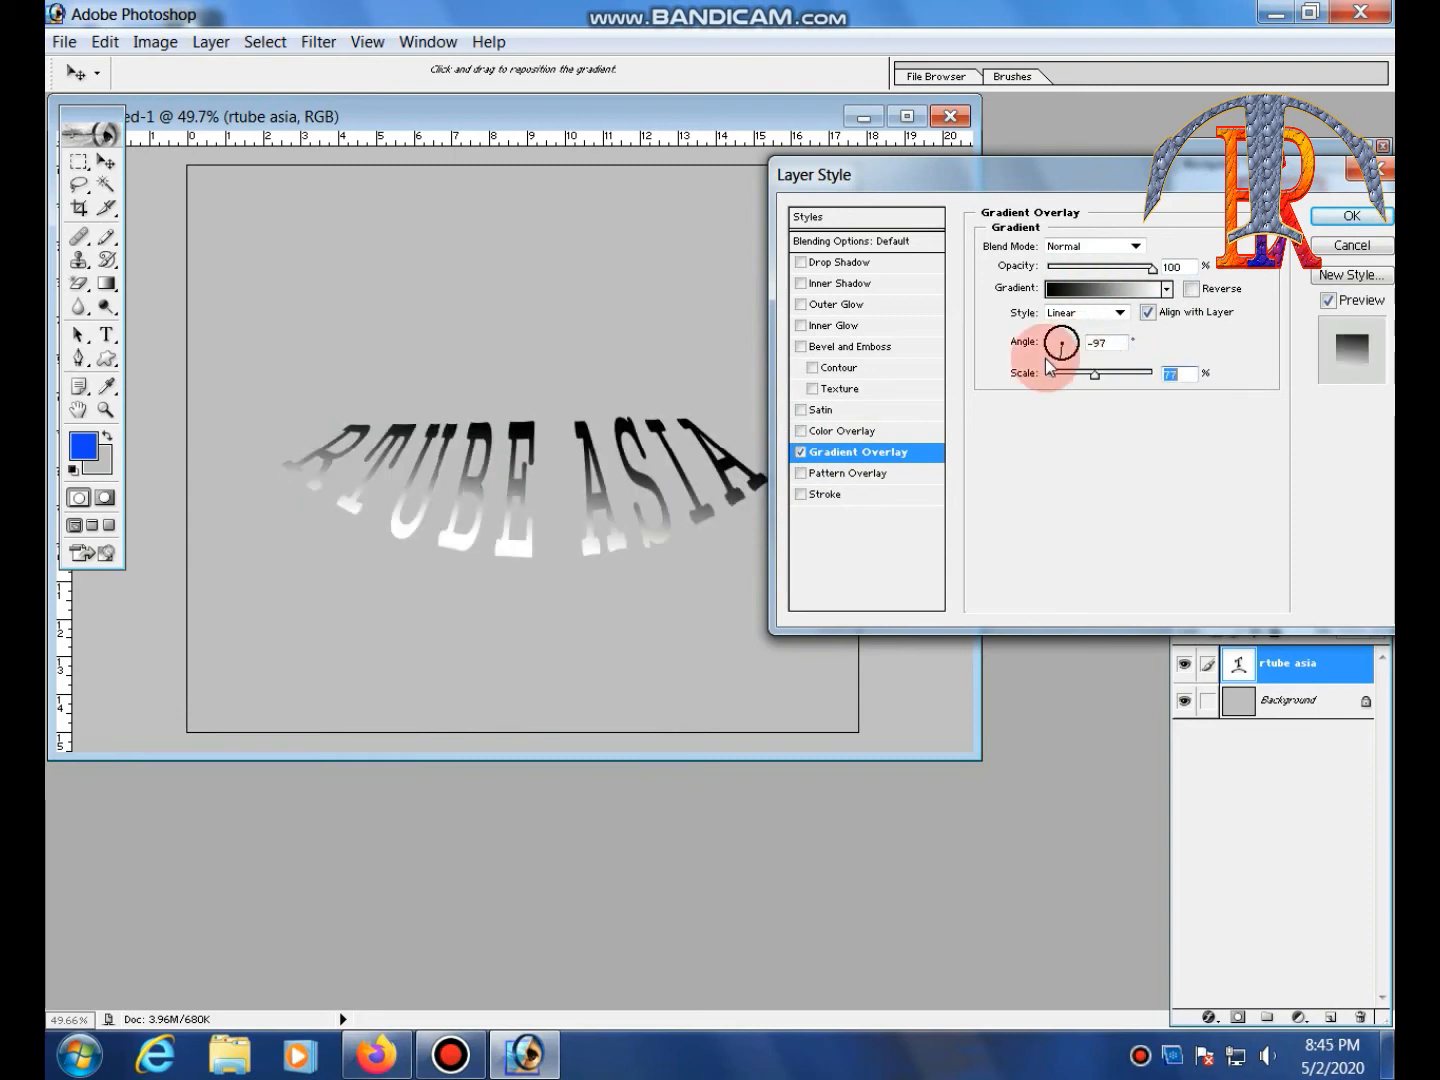
{"action": "left_click", "coordinate": [1049, 345]}
{"action": "mouse_move", "coordinate": [1069, 340]}
{"action": "left_mouse_down"}
{"action": "mouse_move", "coordinate": [1074, 352]}
{"action": "mouse_move", "coordinate": [1057, 343]}
{"action": "left_mouse_up"}
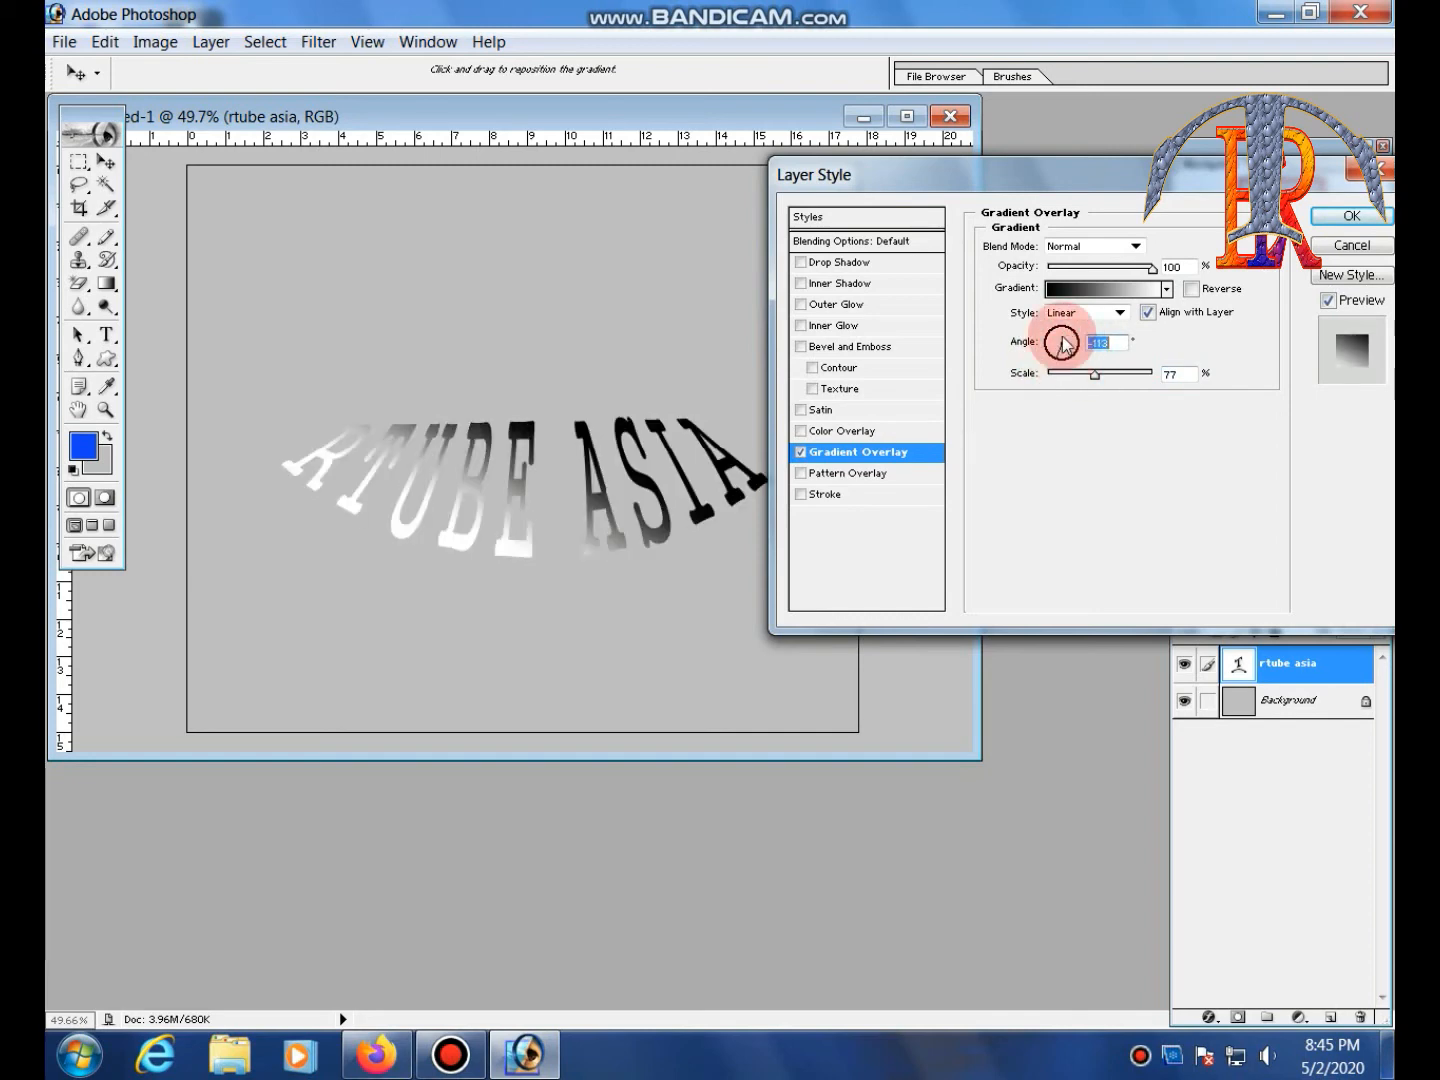
Try the Radial, Reflected and Angle gradient styles on the text, ending with Diamond
{"action": "left_click", "coordinate": [1121, 311]}
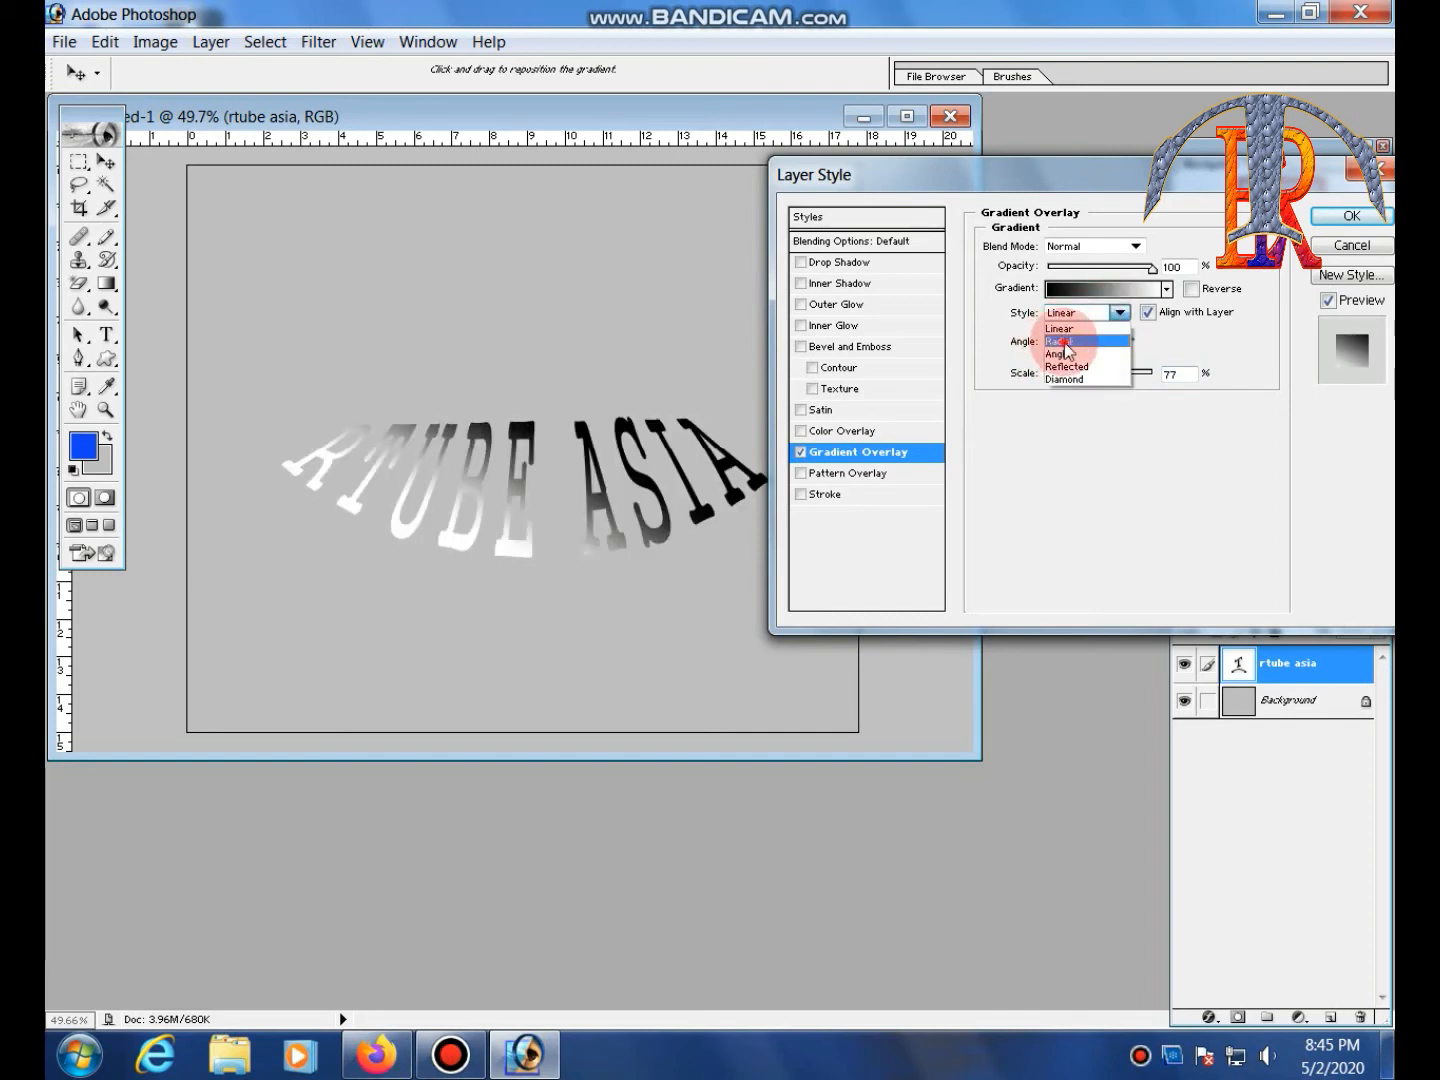
{"action": "left_click", "coordinate": [1066, 344]}
{"action": "left_click", "coordinate": [1121, 312]}
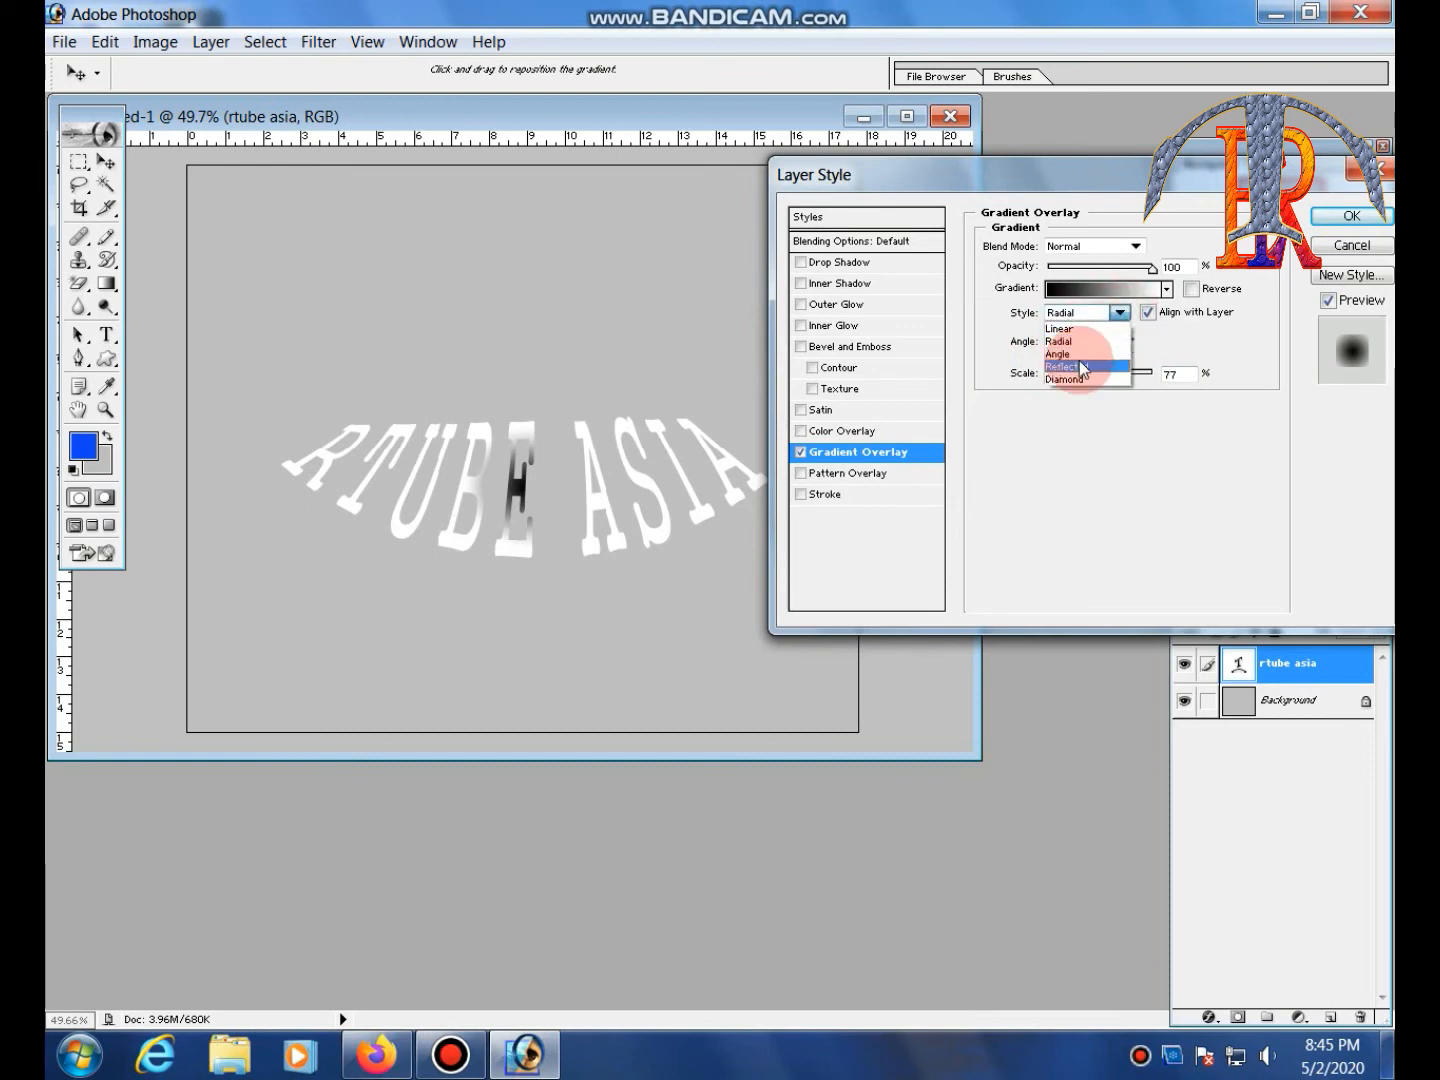
{"action": "left_click", "coordinate": [1079, 365]}
{"action": "left_click", "coordinate": [1120, 313]}
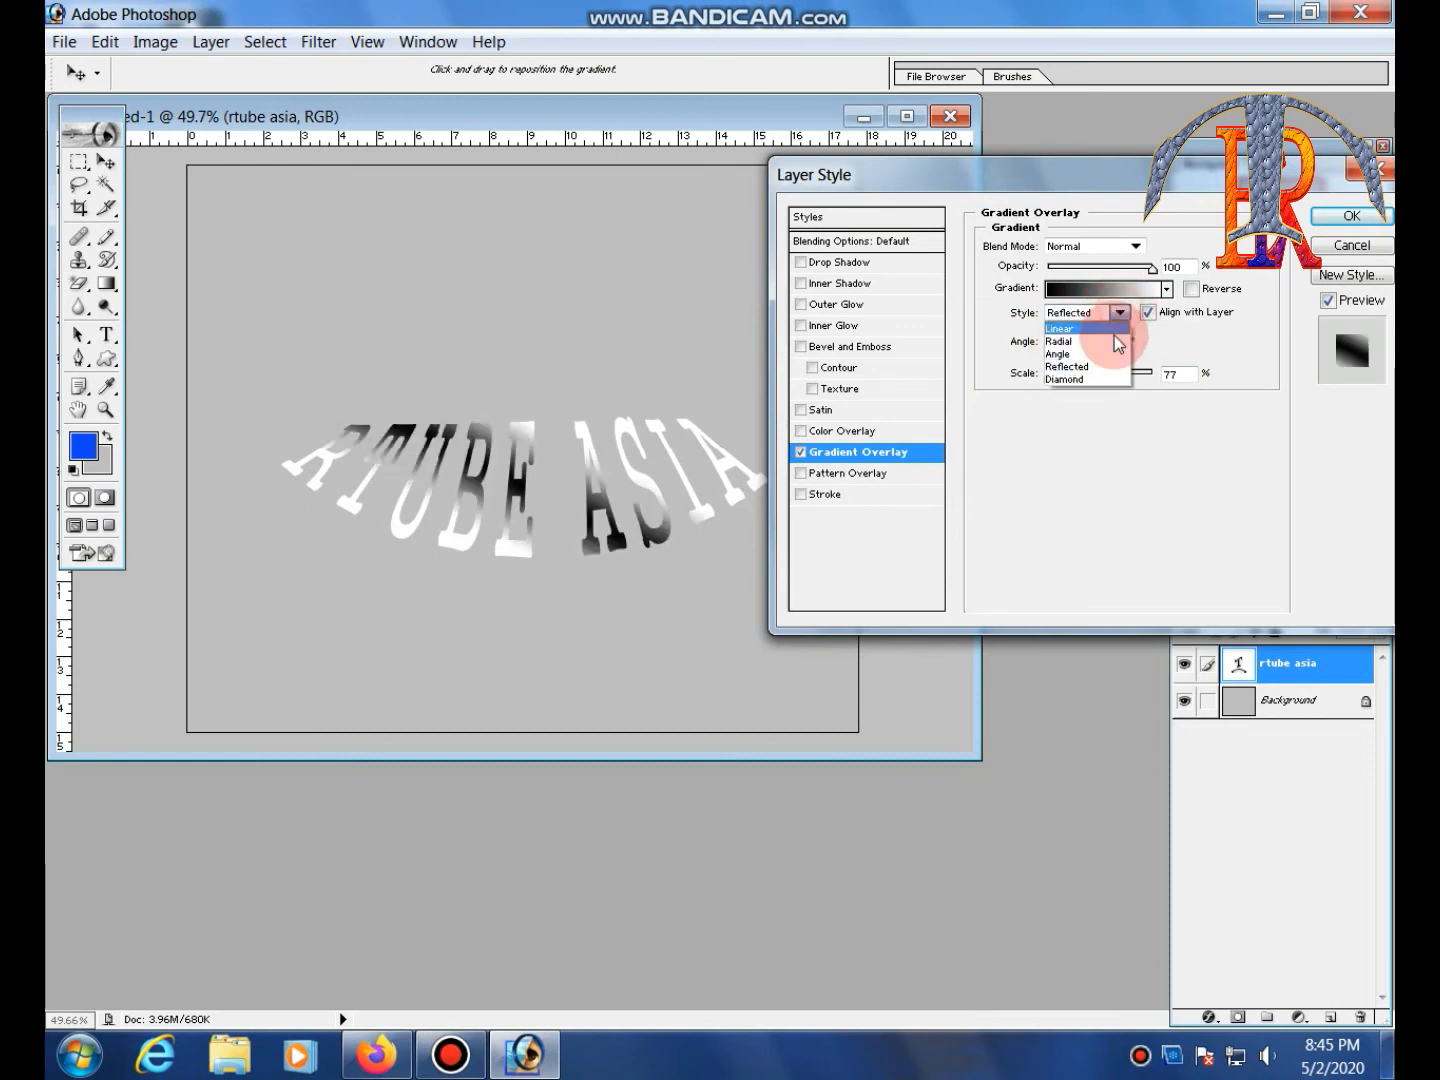
{"action": "left_click", "coordinate": [1102, 352]}
{"action": "left_click", "coordinate": [1120, 312]}
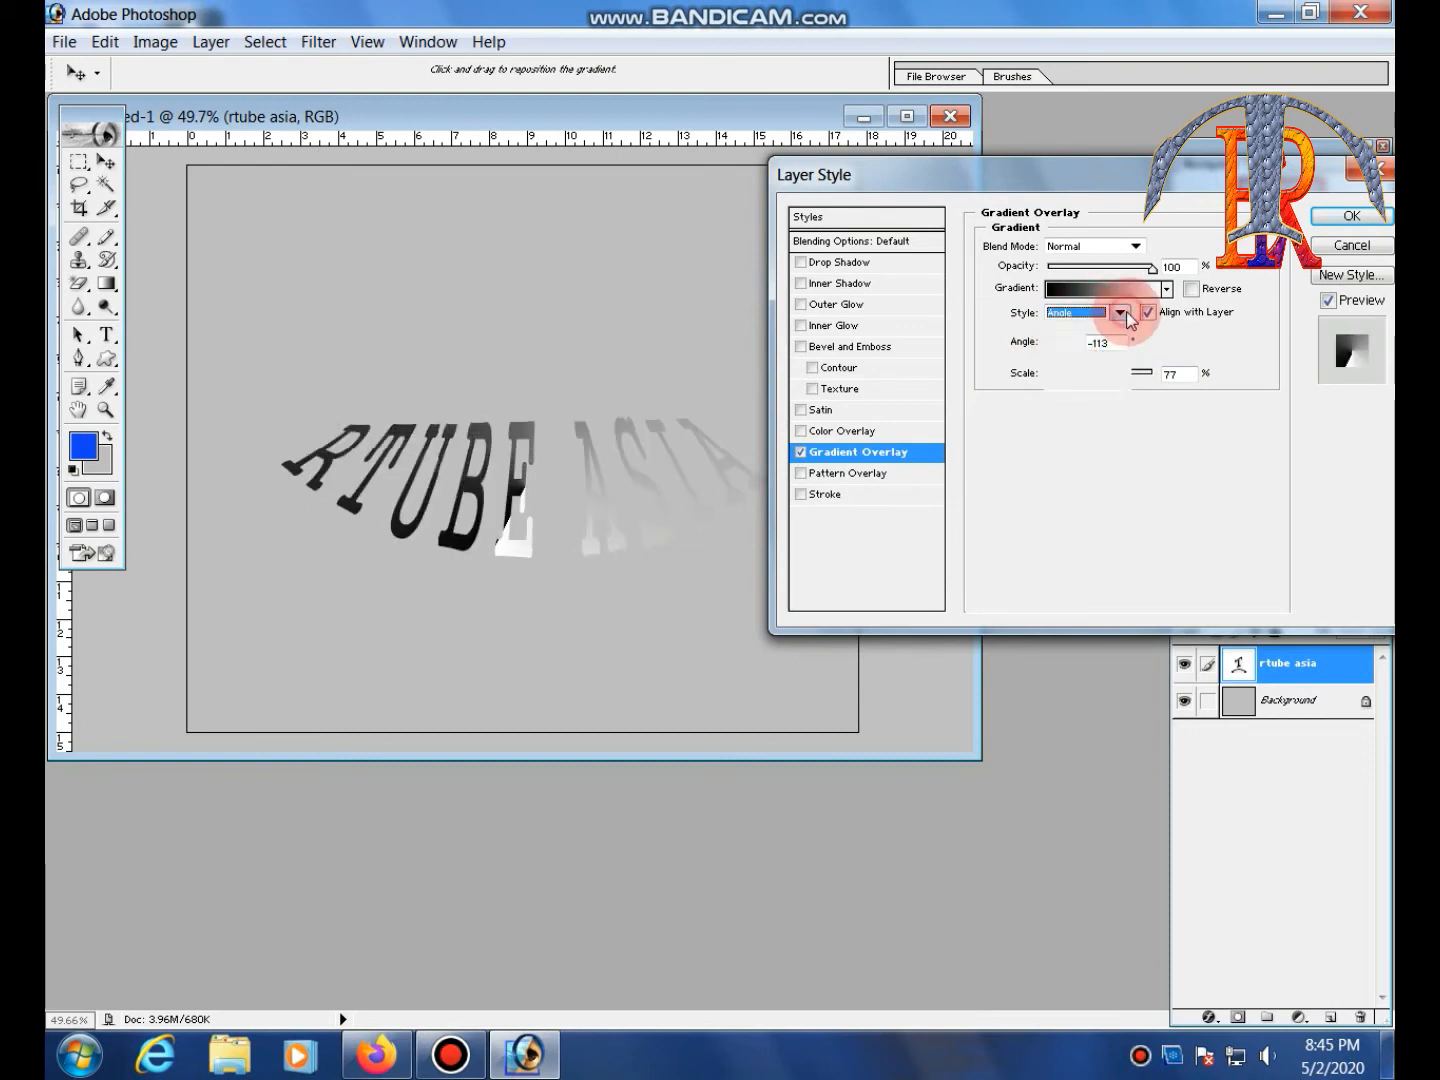
{"action": "left_click", "coordinate": [1102, 377]}
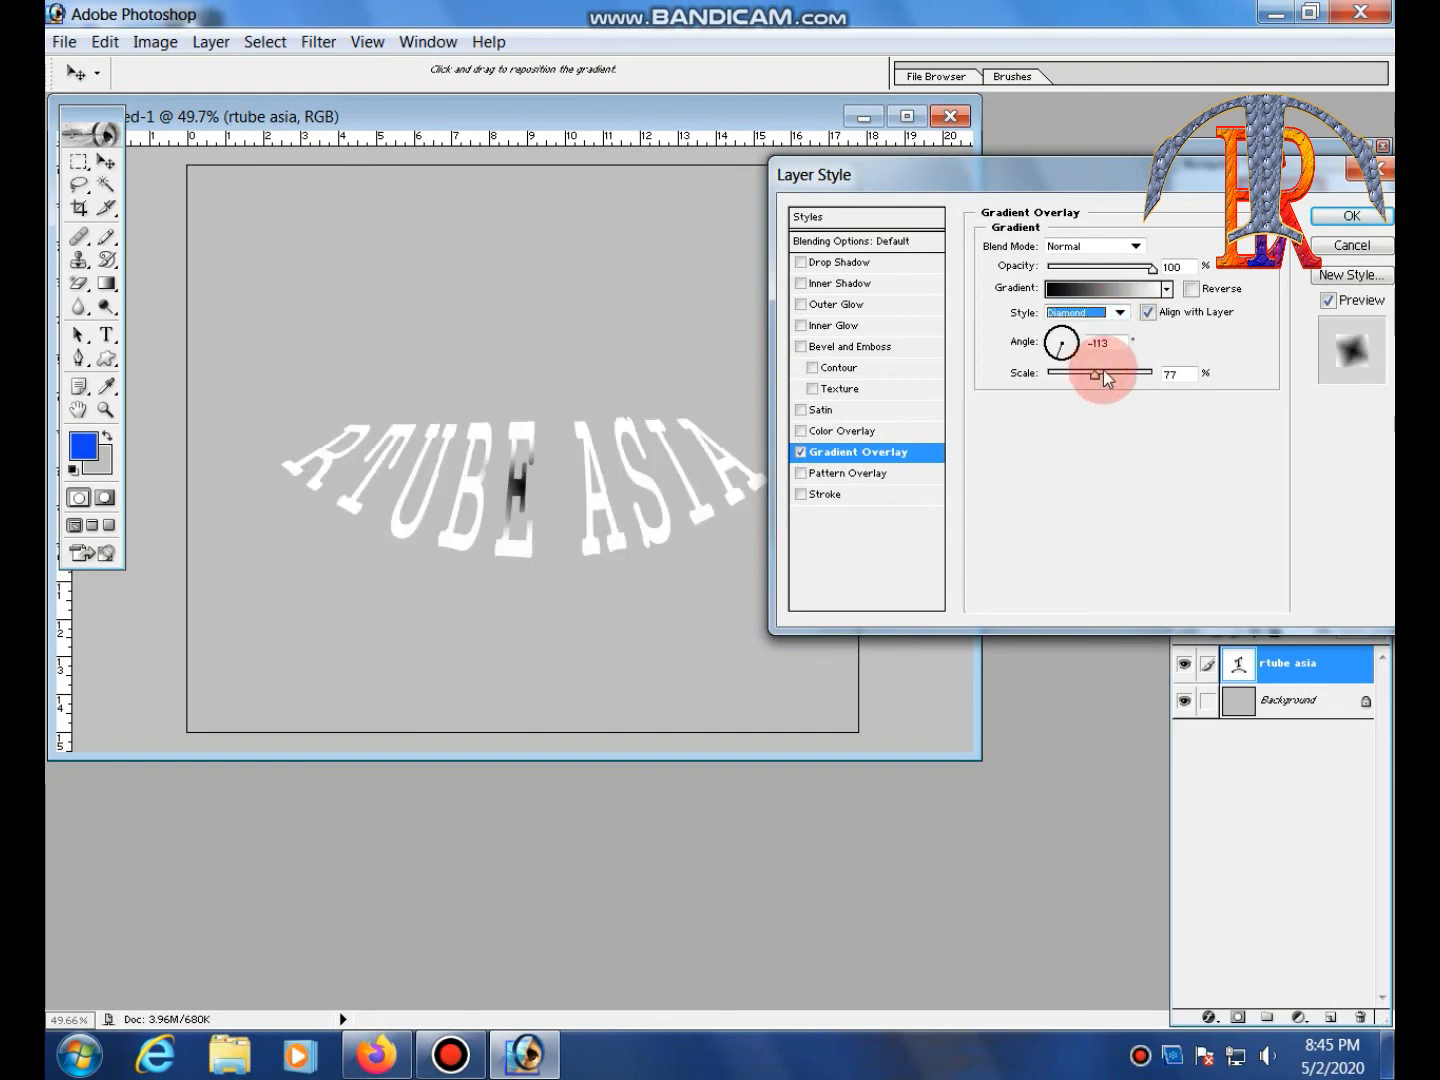
{"action": "left_click", "coordinate": [1122, 311]}
{"action": "left_click", "coordinate": [1129, 315]}
Try several preset gradients on the text and settle on the blue, red and yellow one
{"action": "left_click", "coordinate": [1168, 291]}
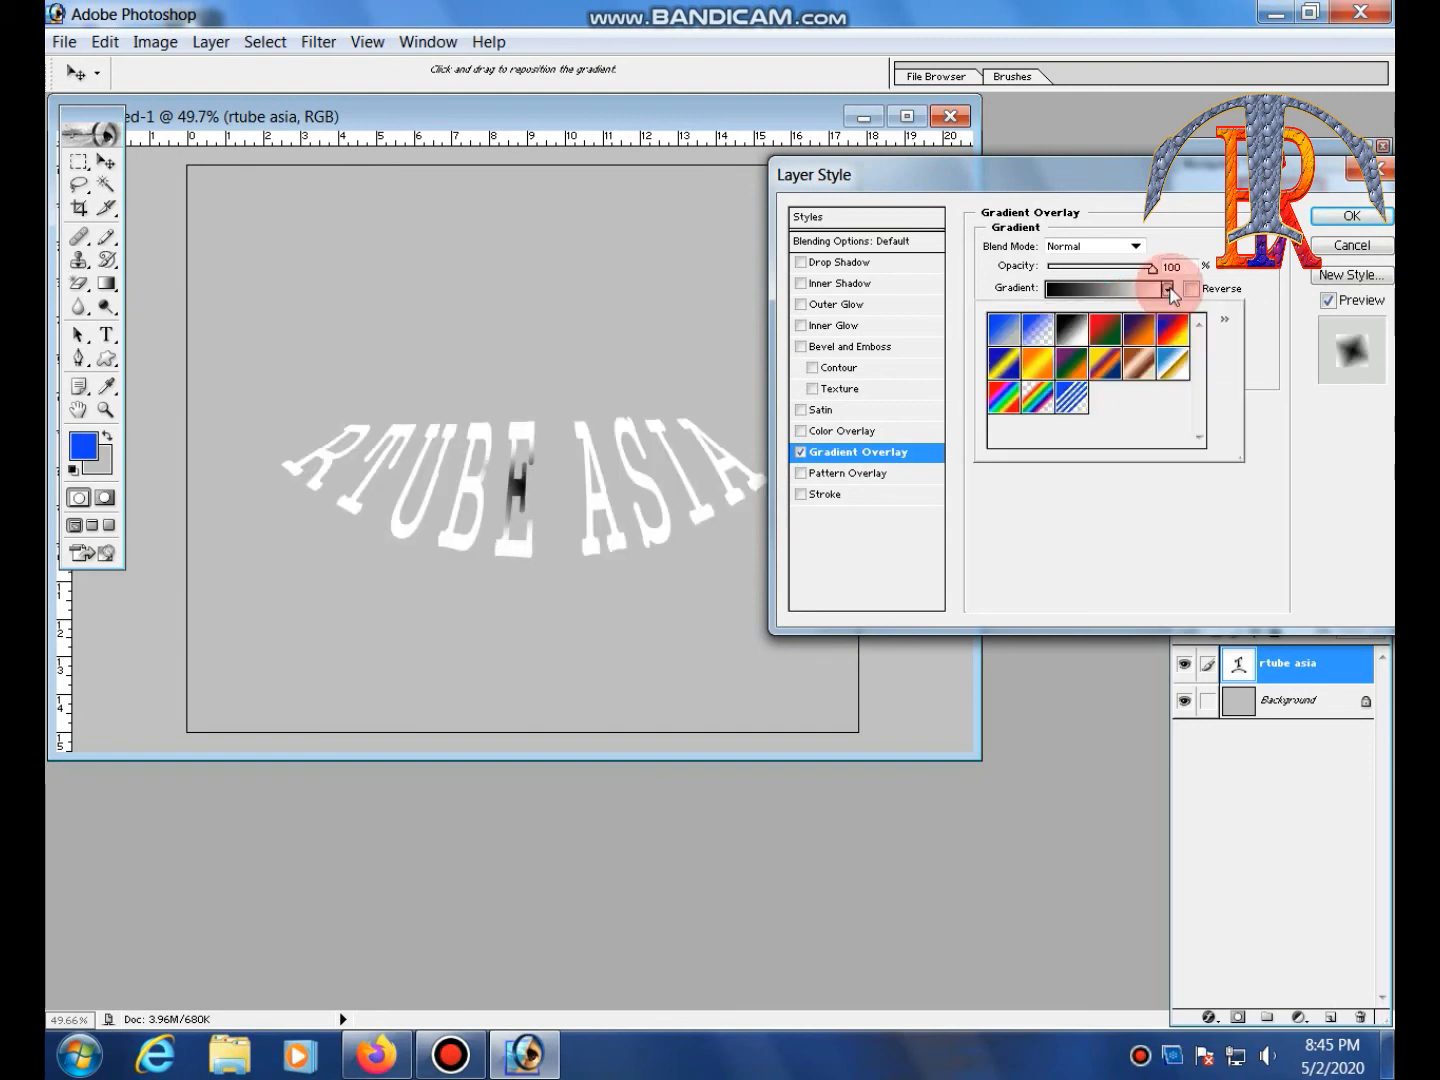
{"action": "left_click", "coordinate": [1105, 341]}
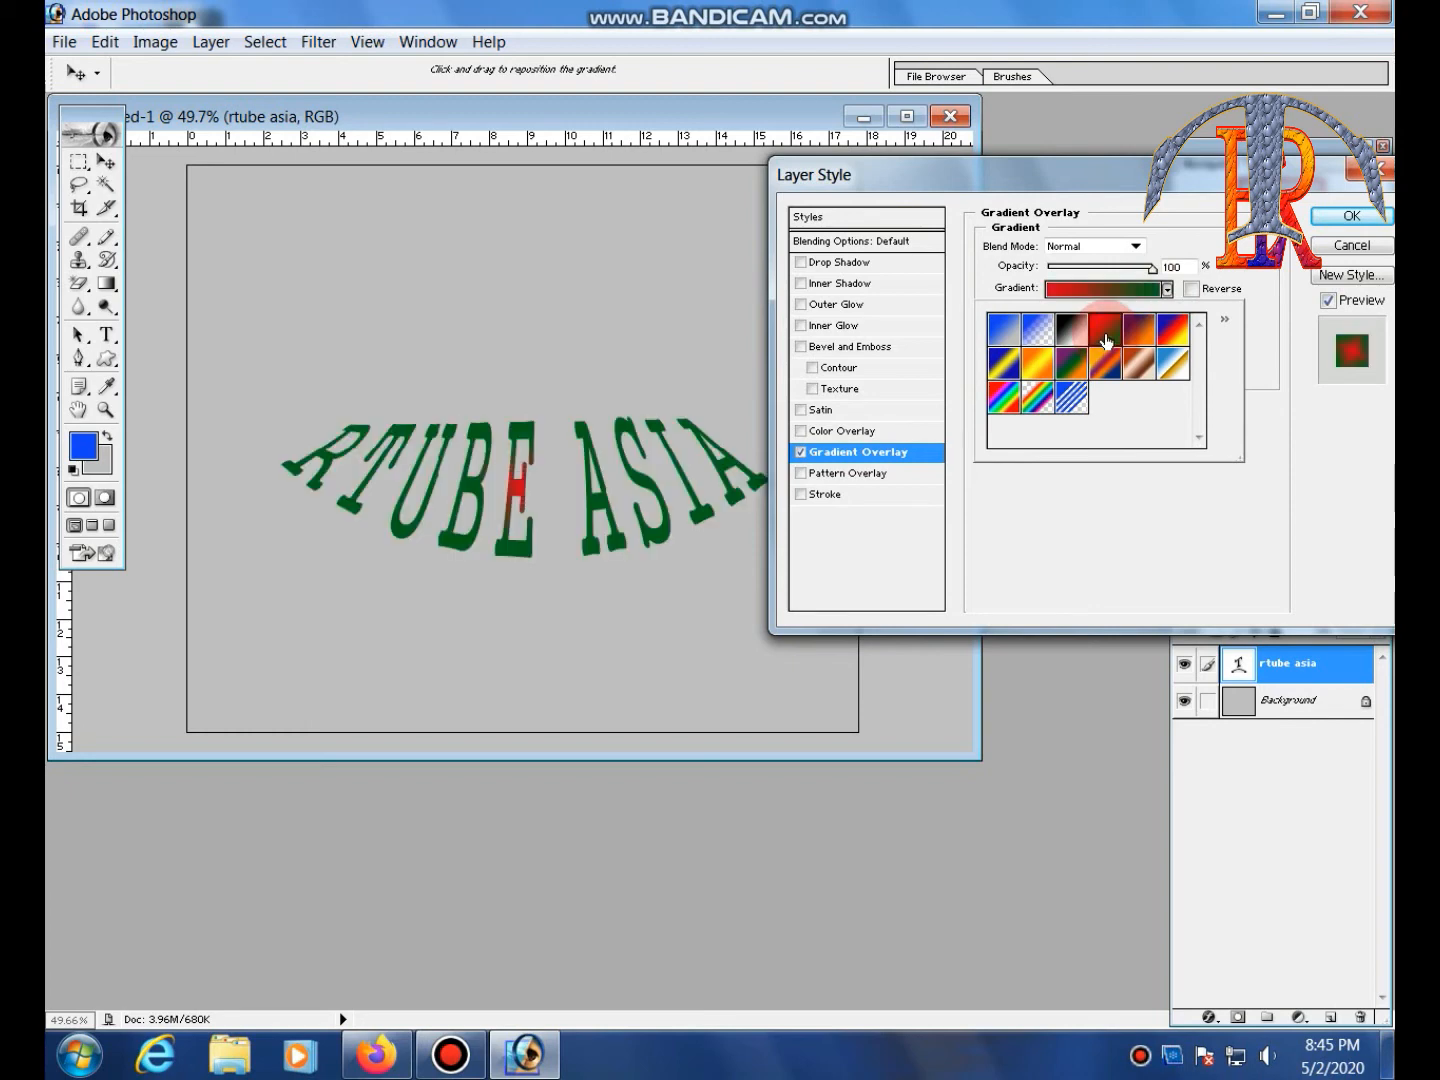
{"action": "left_click", "coordinate": [1139, 335]}
{"action": "left_click", "coordinate": [1177, 347]}
{"action": "left_click", "coordinate": [1172, 365]}
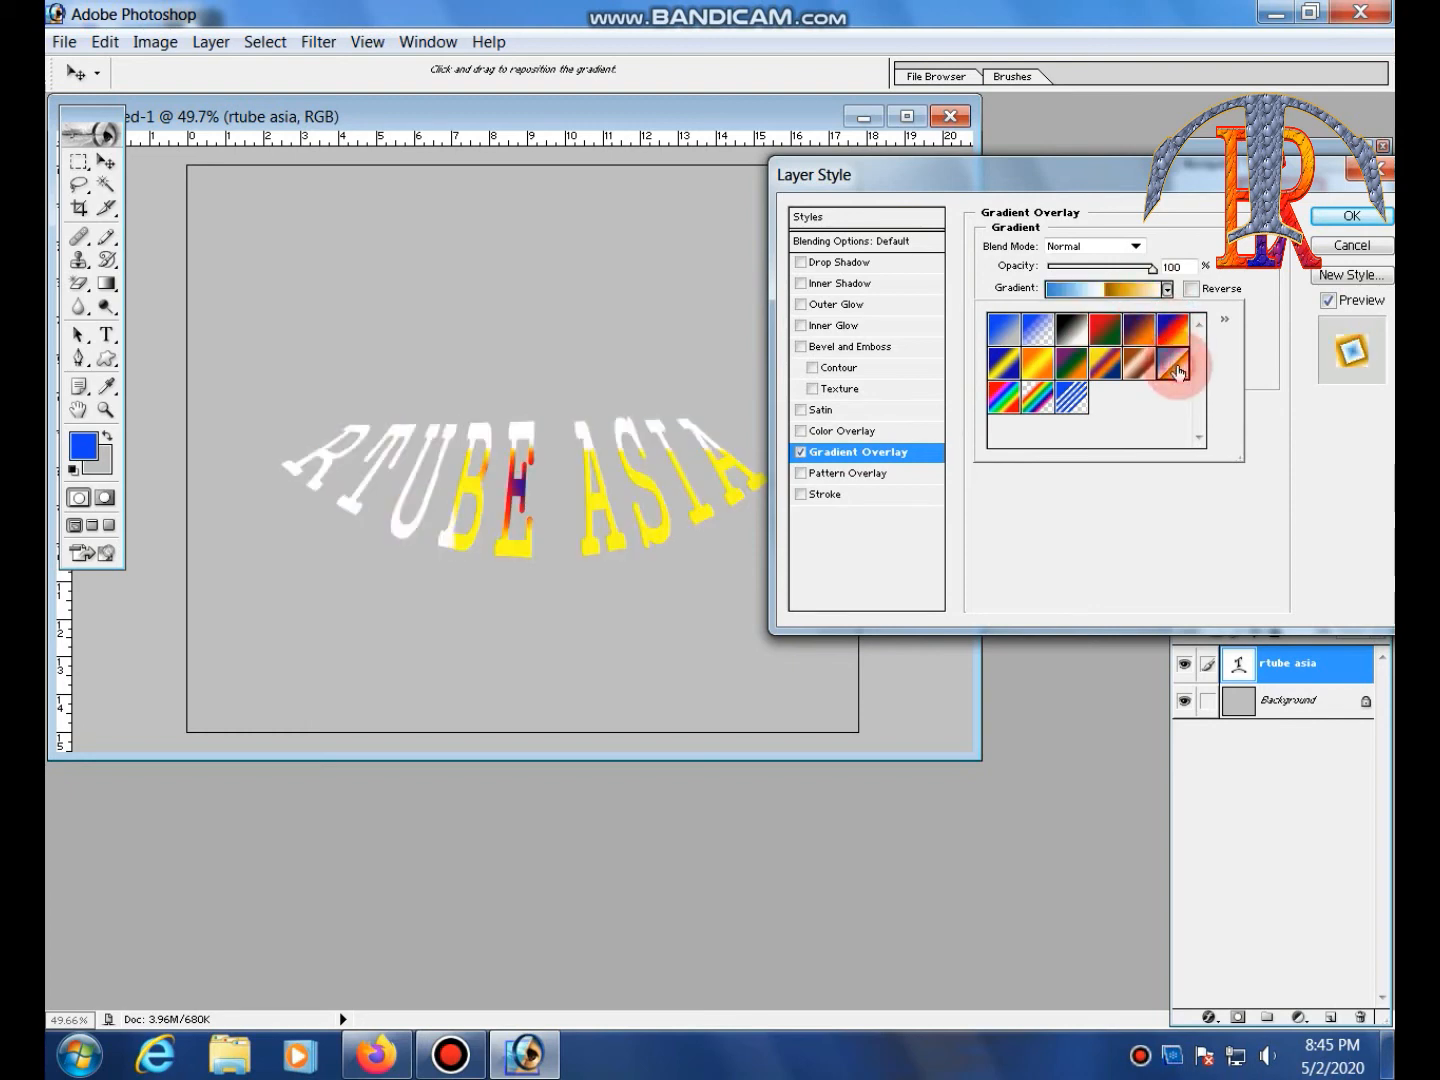
{"action": "left_click", "coordinate": [1134, 375]}
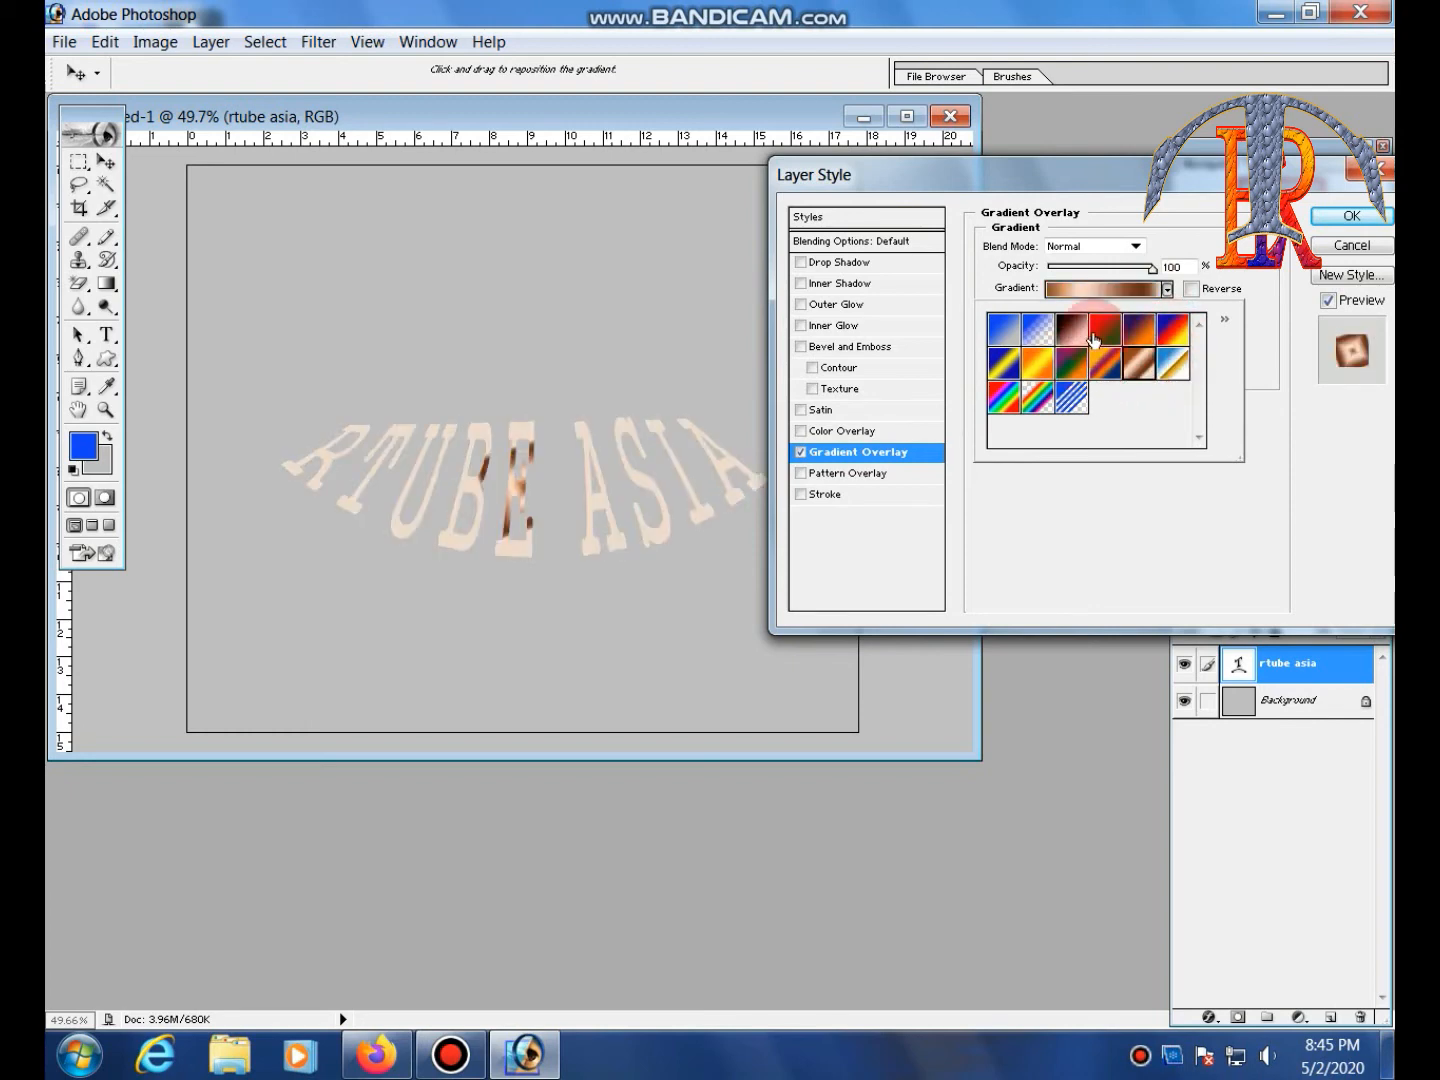
{"action": "left_click", "coordinate": [1104, 330]}
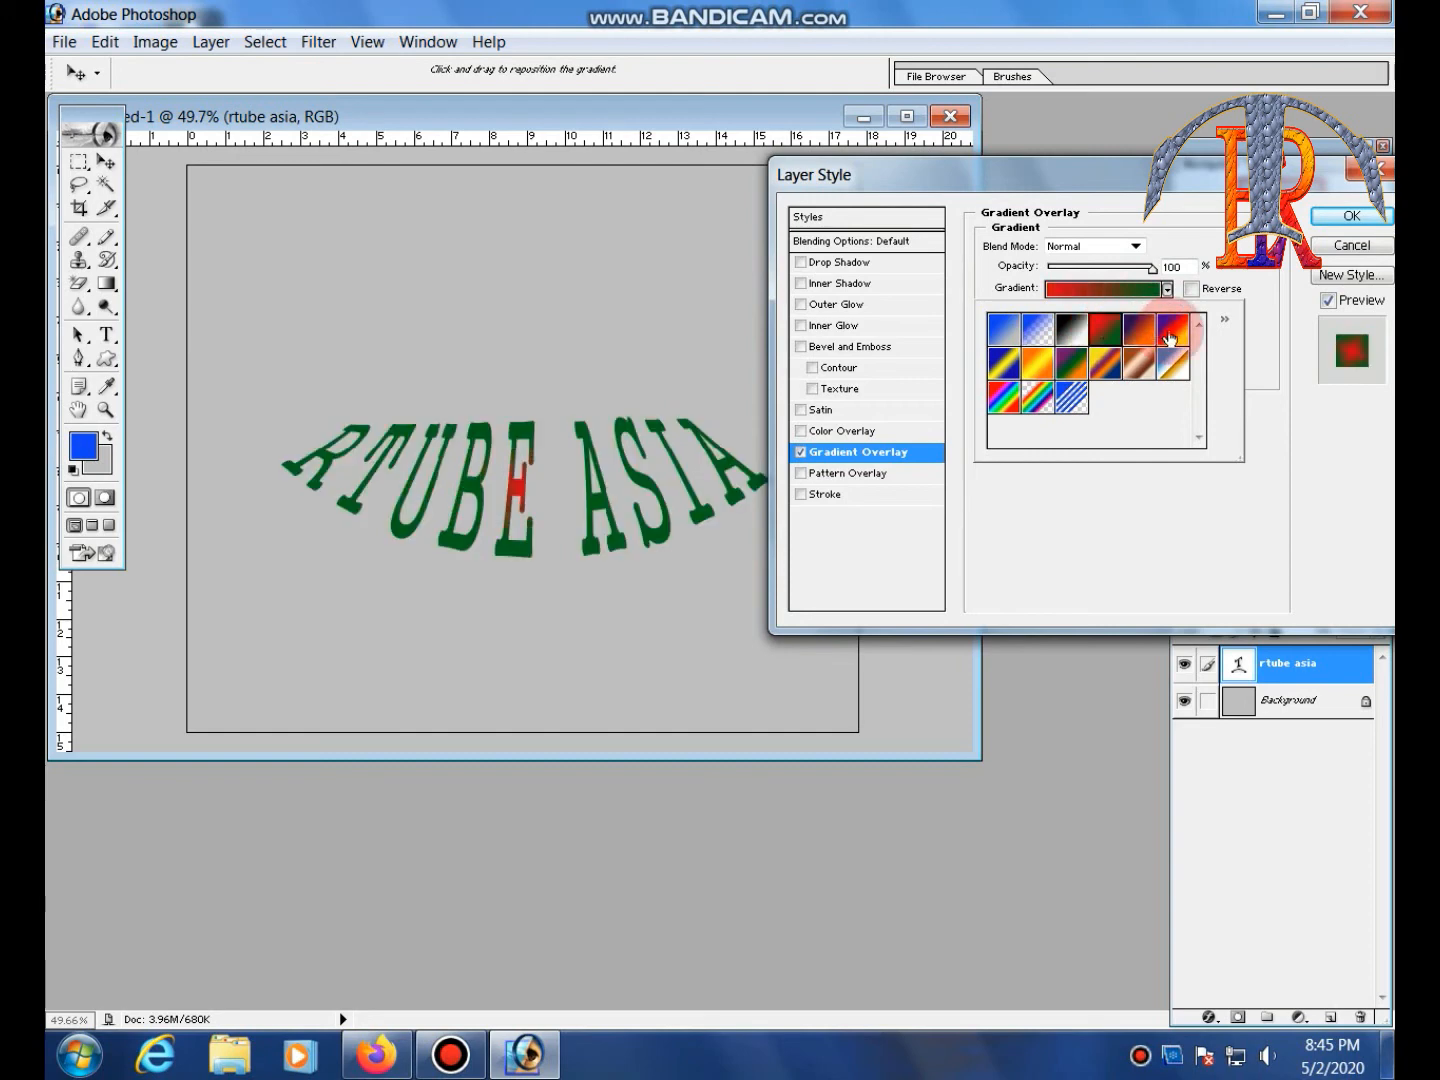
{"action": "left_click", "coordinate": [1173, 329]}
{"action": "left_click", "coordinate": [1167, 289]}
Set the gradient overlay's angle to 90° and its scale to 150%
{"action": "left_click", "coordinate": [1072, 348]}
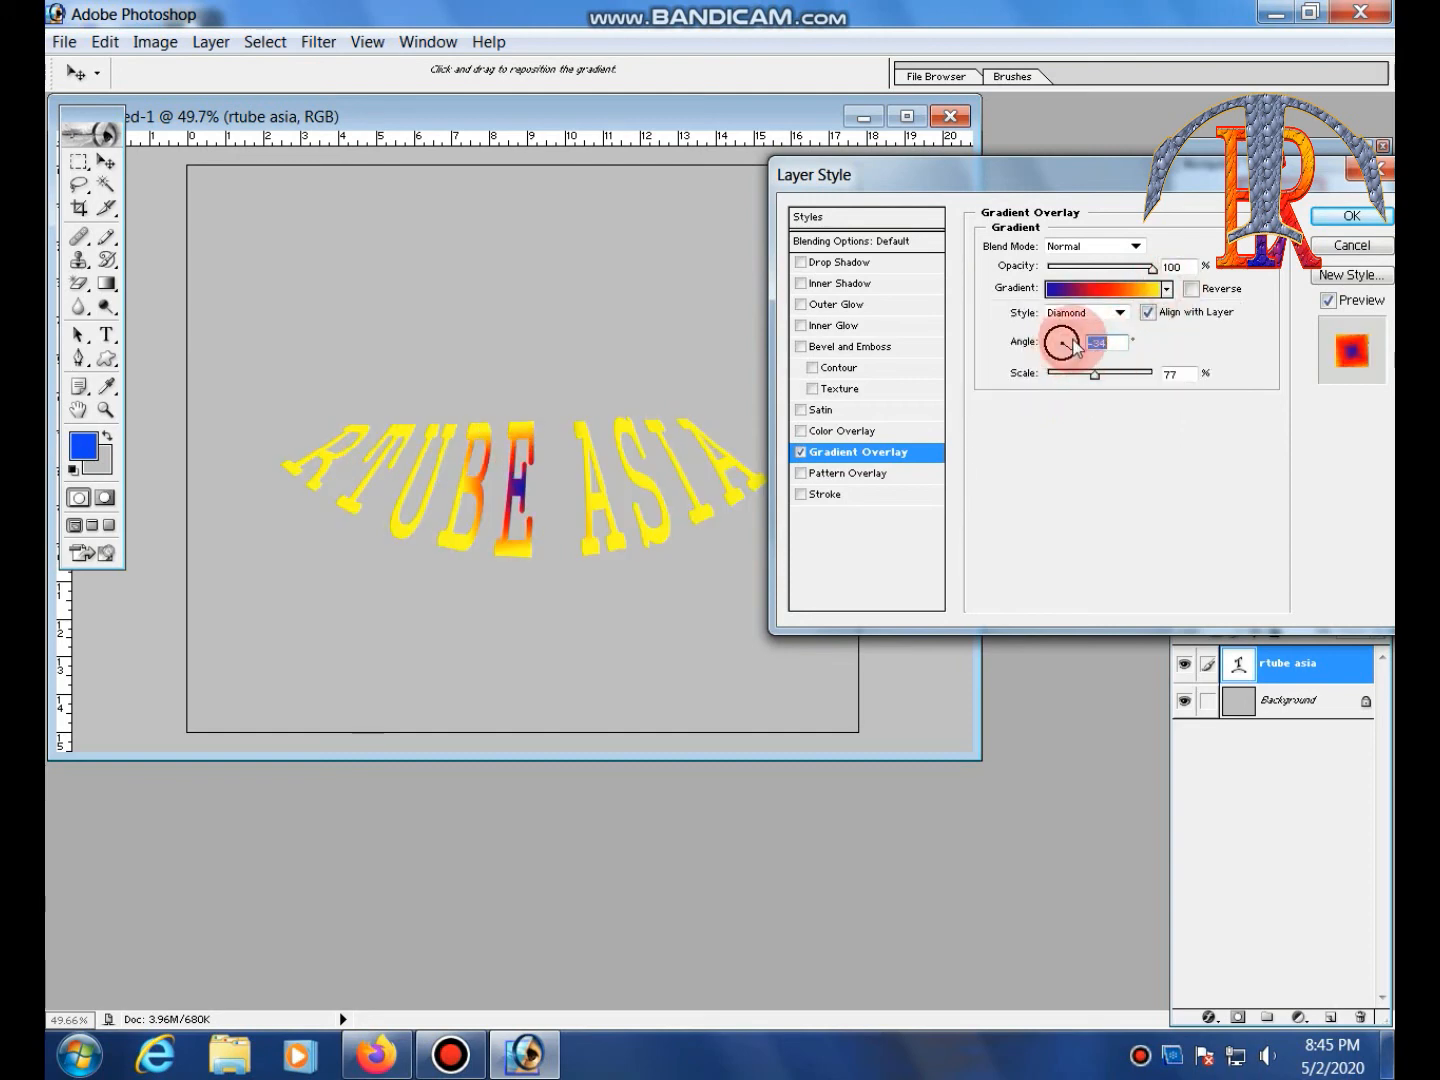
{"action": "mouse_move", "coordinate": [1068, 331]}
{"action": "left_mouse_down"}
{"action": "mouse_move", "coordinate": [1053, 340]}
{"action": "mouse_move", "coordinate": [1072, 349]}
{"action": "left_mouse_up"}
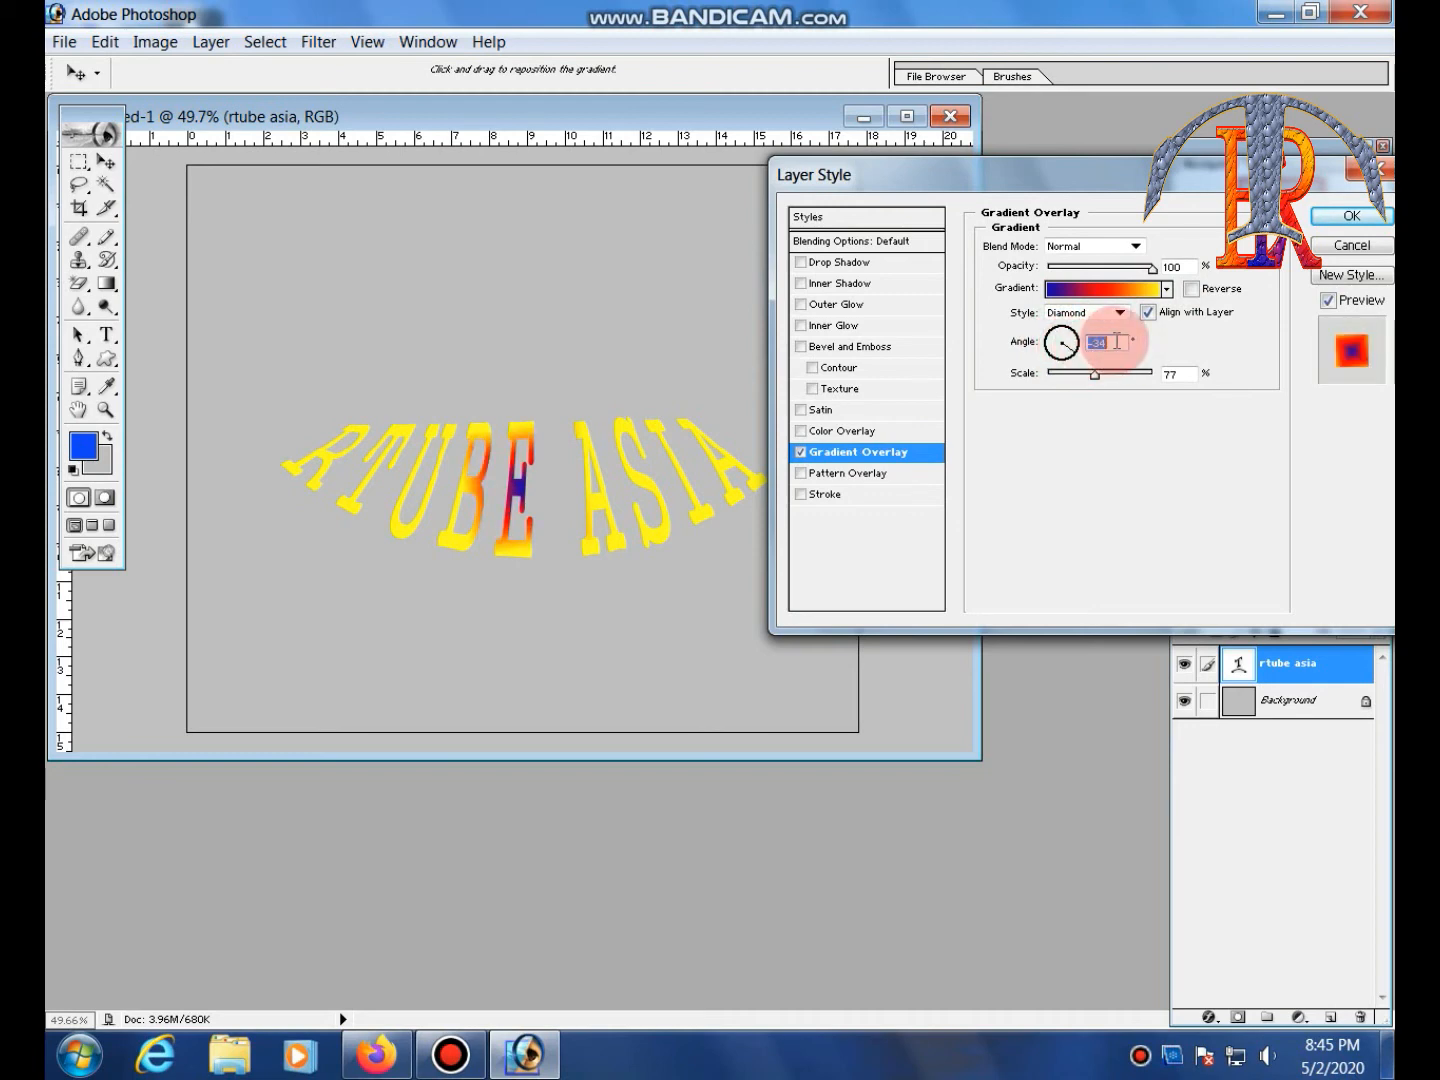
{"action": "type", "text": "90"}
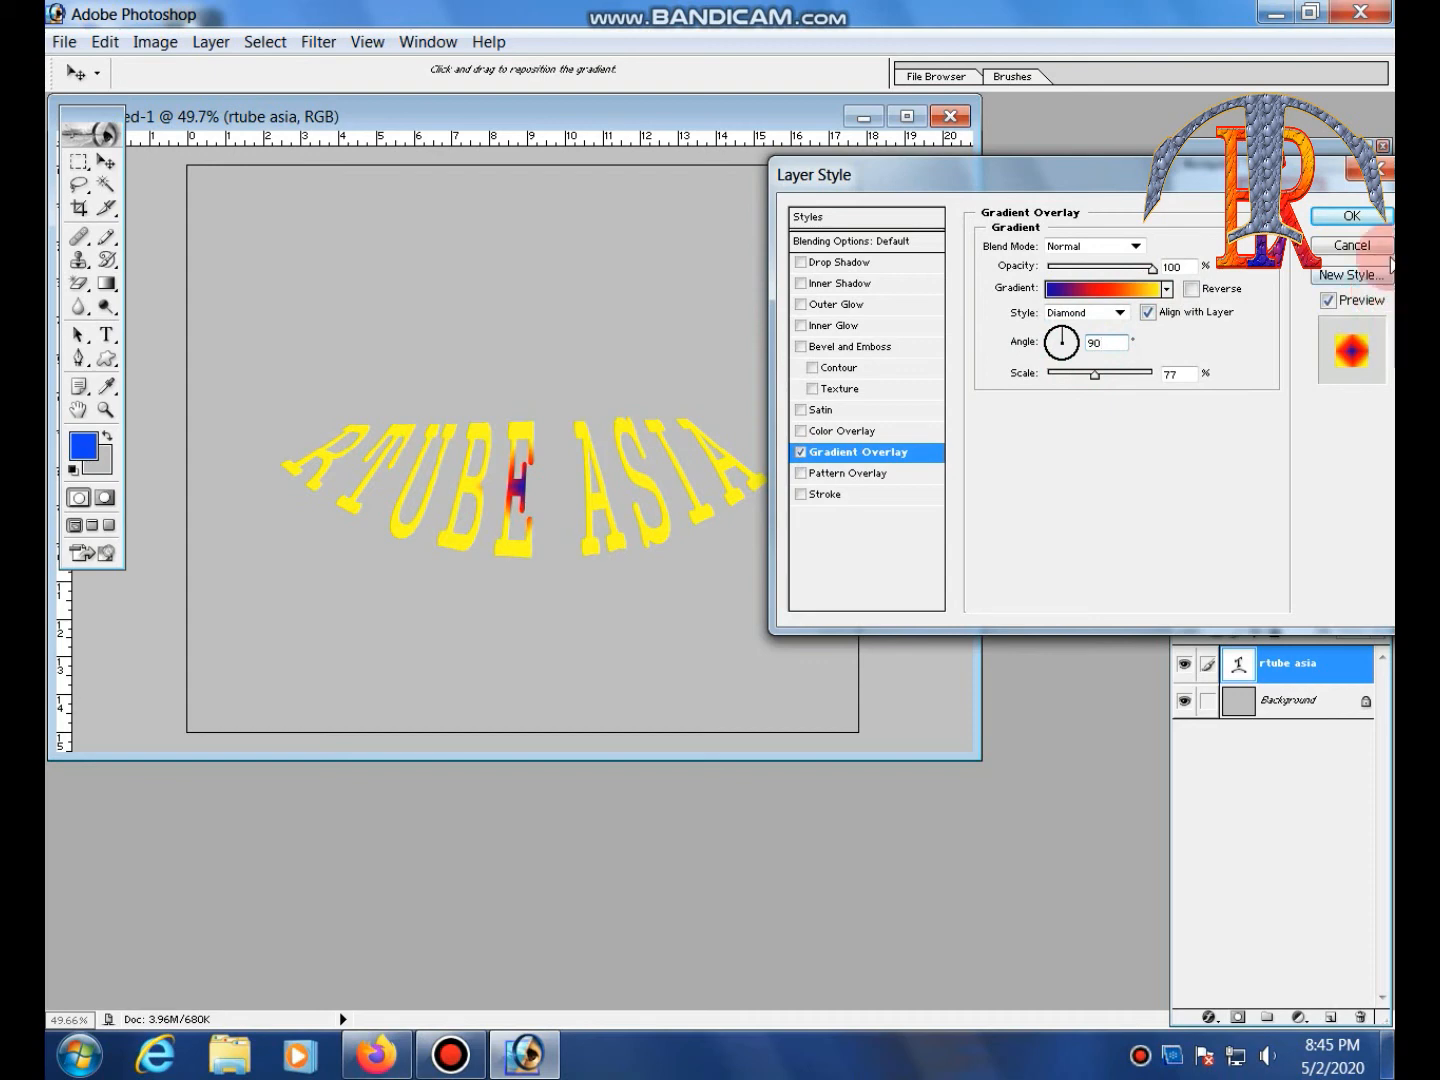
{"action": "left_click", "coordinate": [1097, 336]}
{"action": "left_click_drag", "start_coordinate": [1097, 374], "coordinate": [1250, 386]}
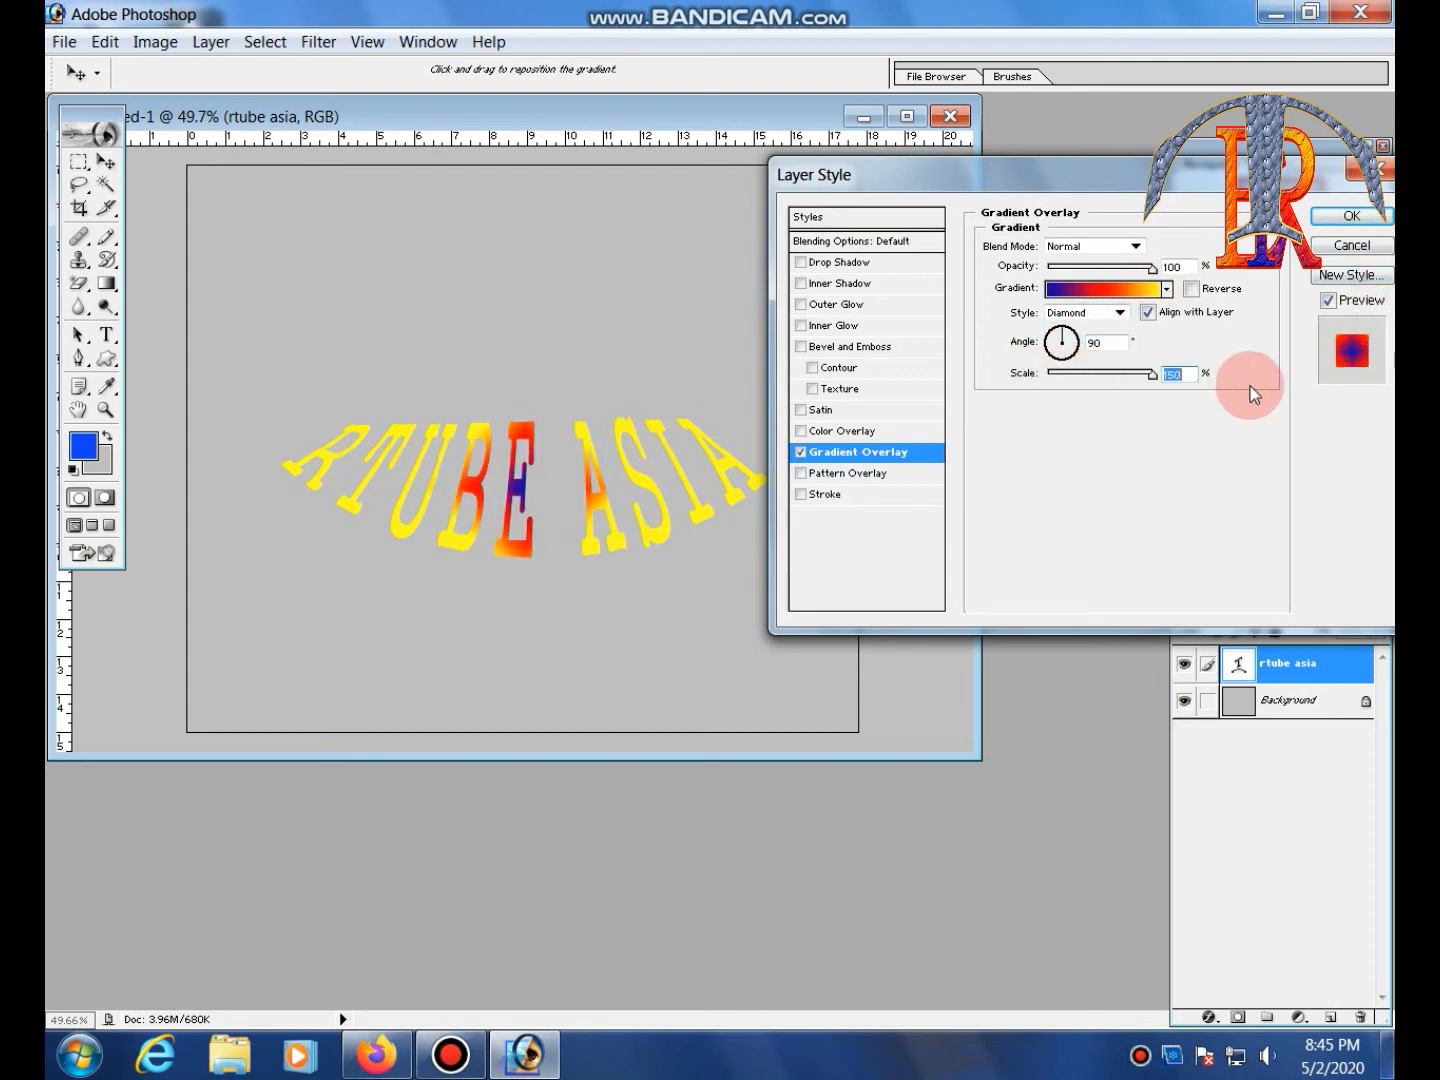
Try the Radial and Angle styles on the blue-red-yellow gradient and set it to Reflected
{"action": "left_click", "coordinate": [1119, 314]}
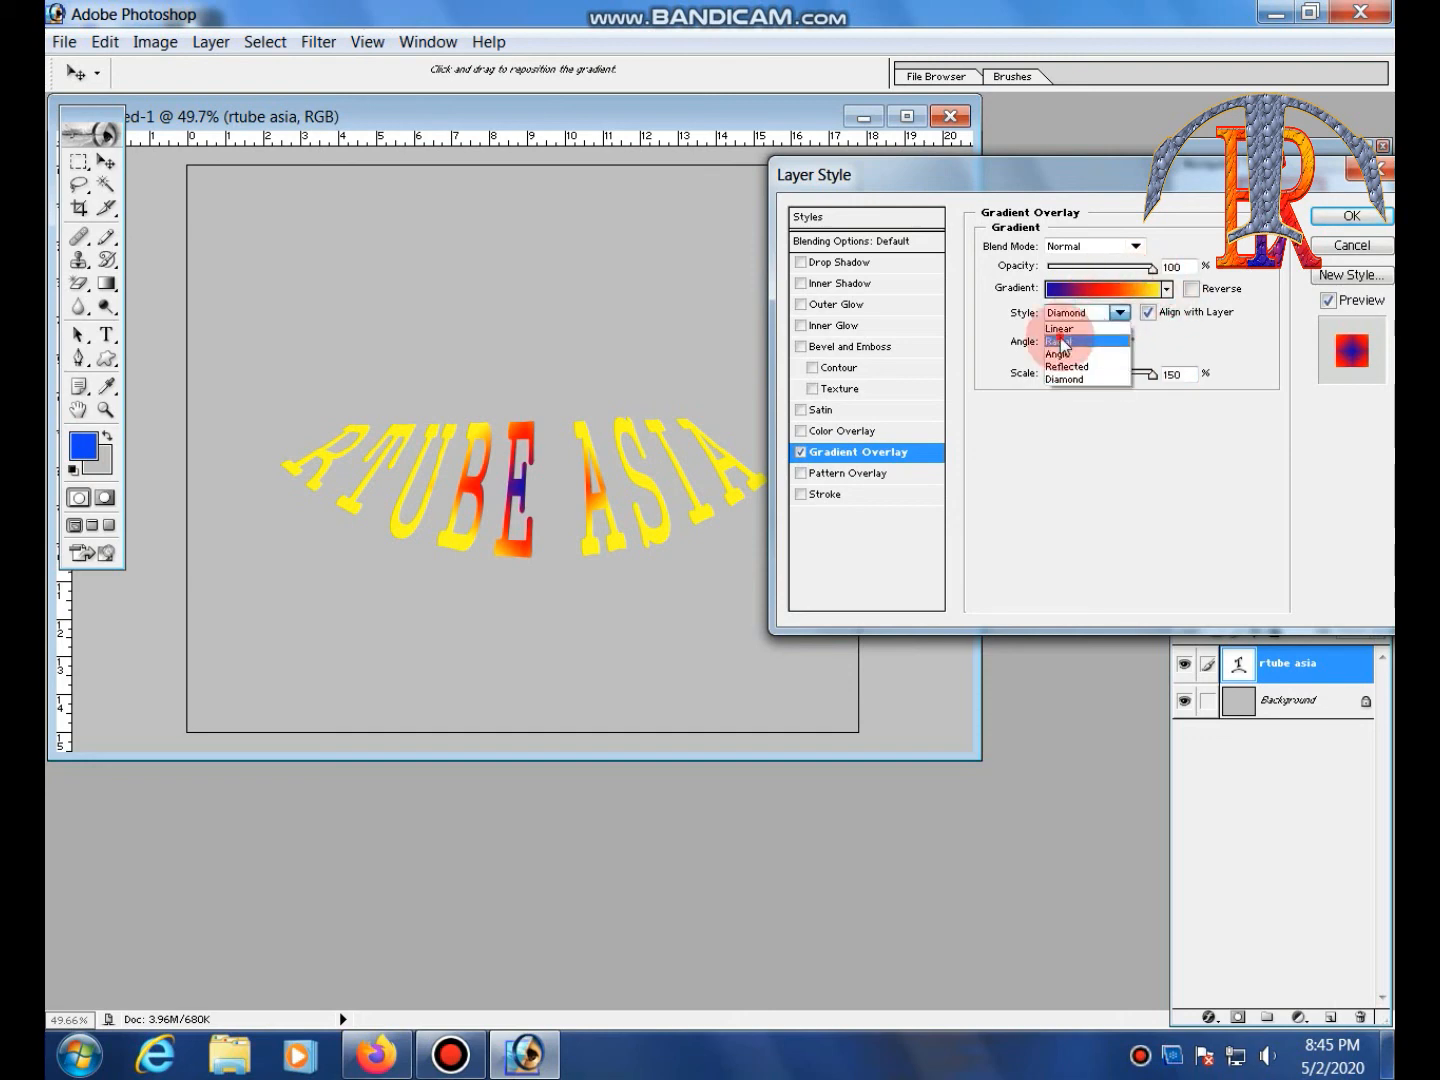
{"action": "left_click", "coordinate": [1062, 341]}
{"action": "left_click", "coordinate": [1121, 316]}
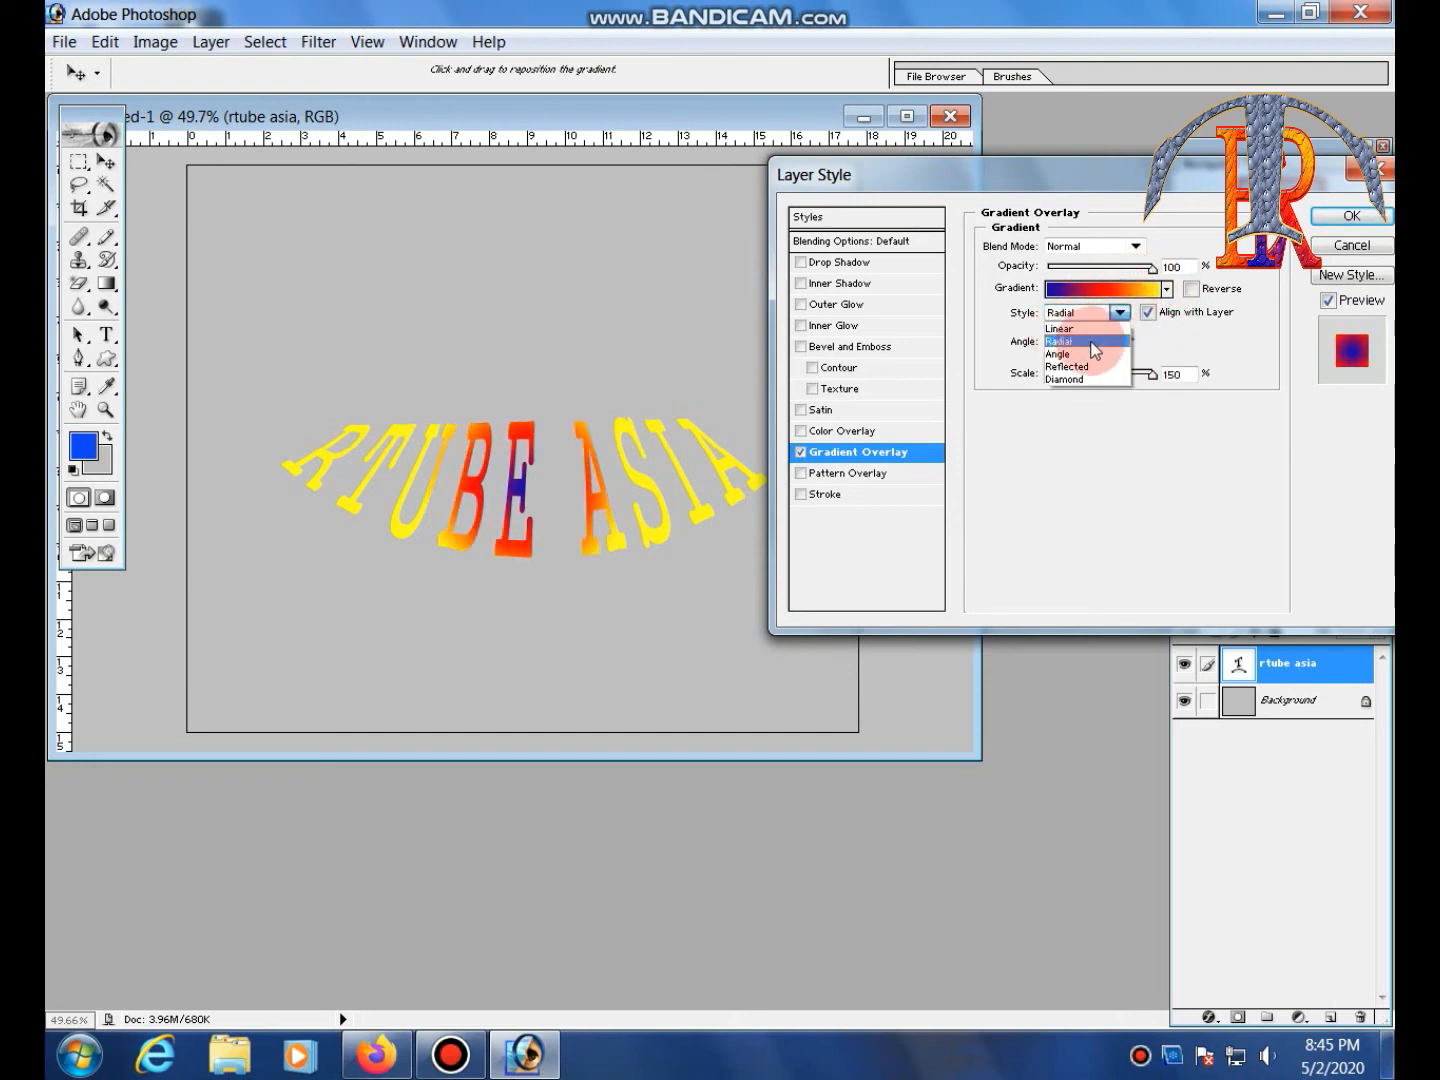
{"action": "left_click", "coordinate": [1072, 337]}
{"action": "left_click", "coordinate": [1121, 316]}
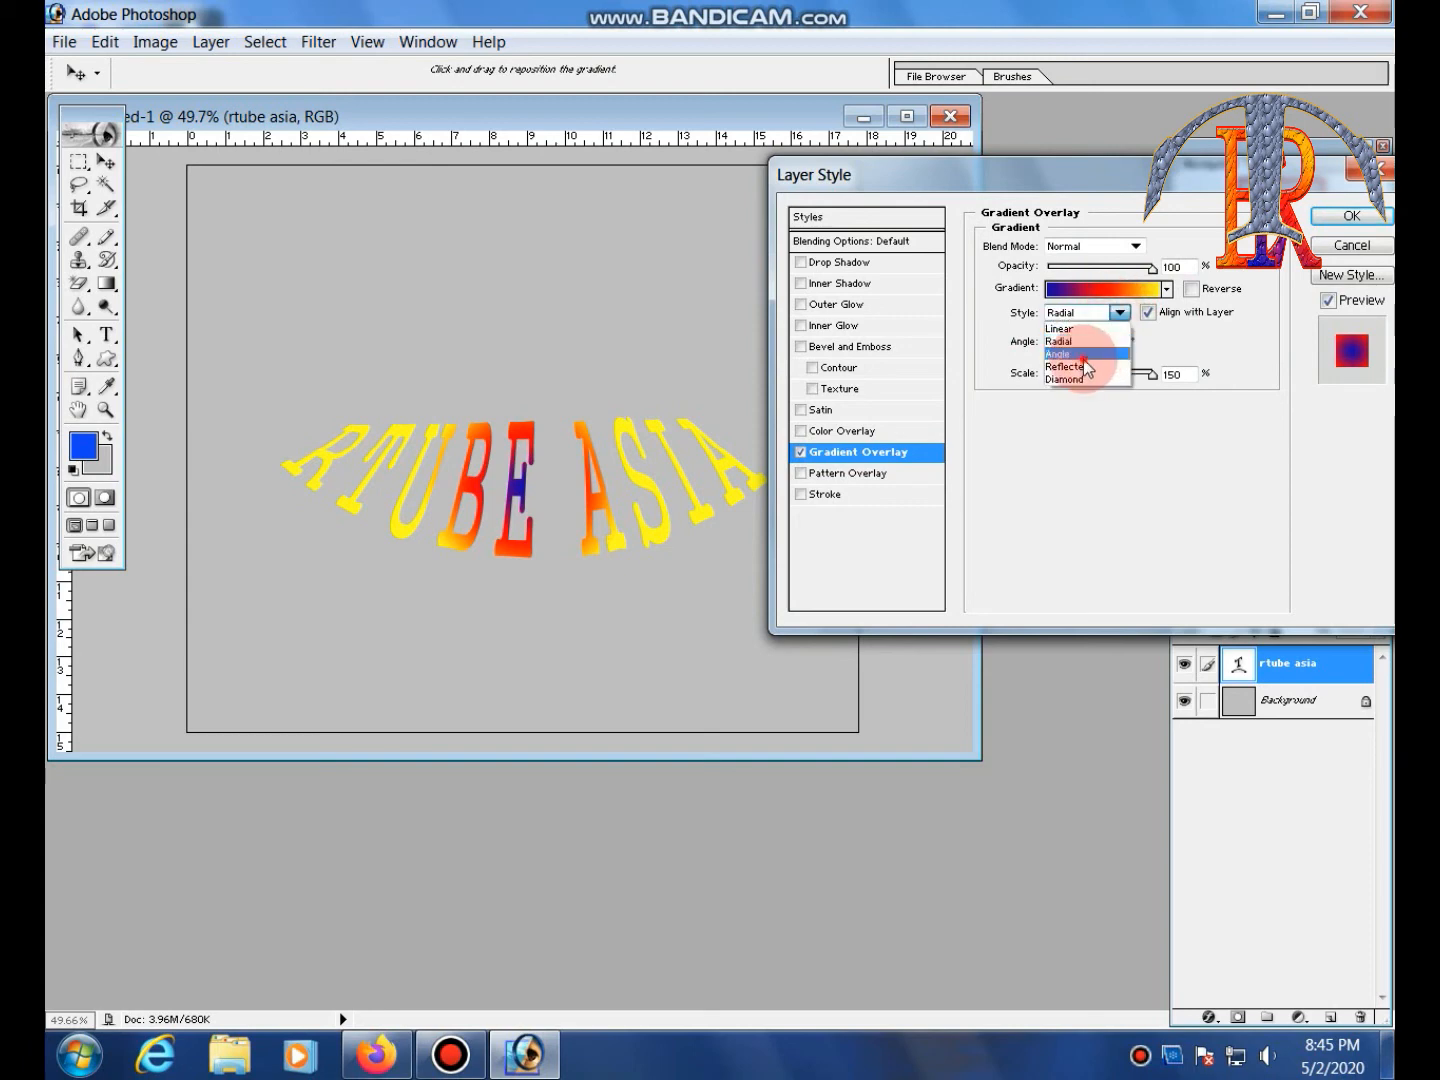
{"action": "left_click", "coordinate": [1083, 357]}
{"action": "left_click", "coordinate": [1121, 314]}
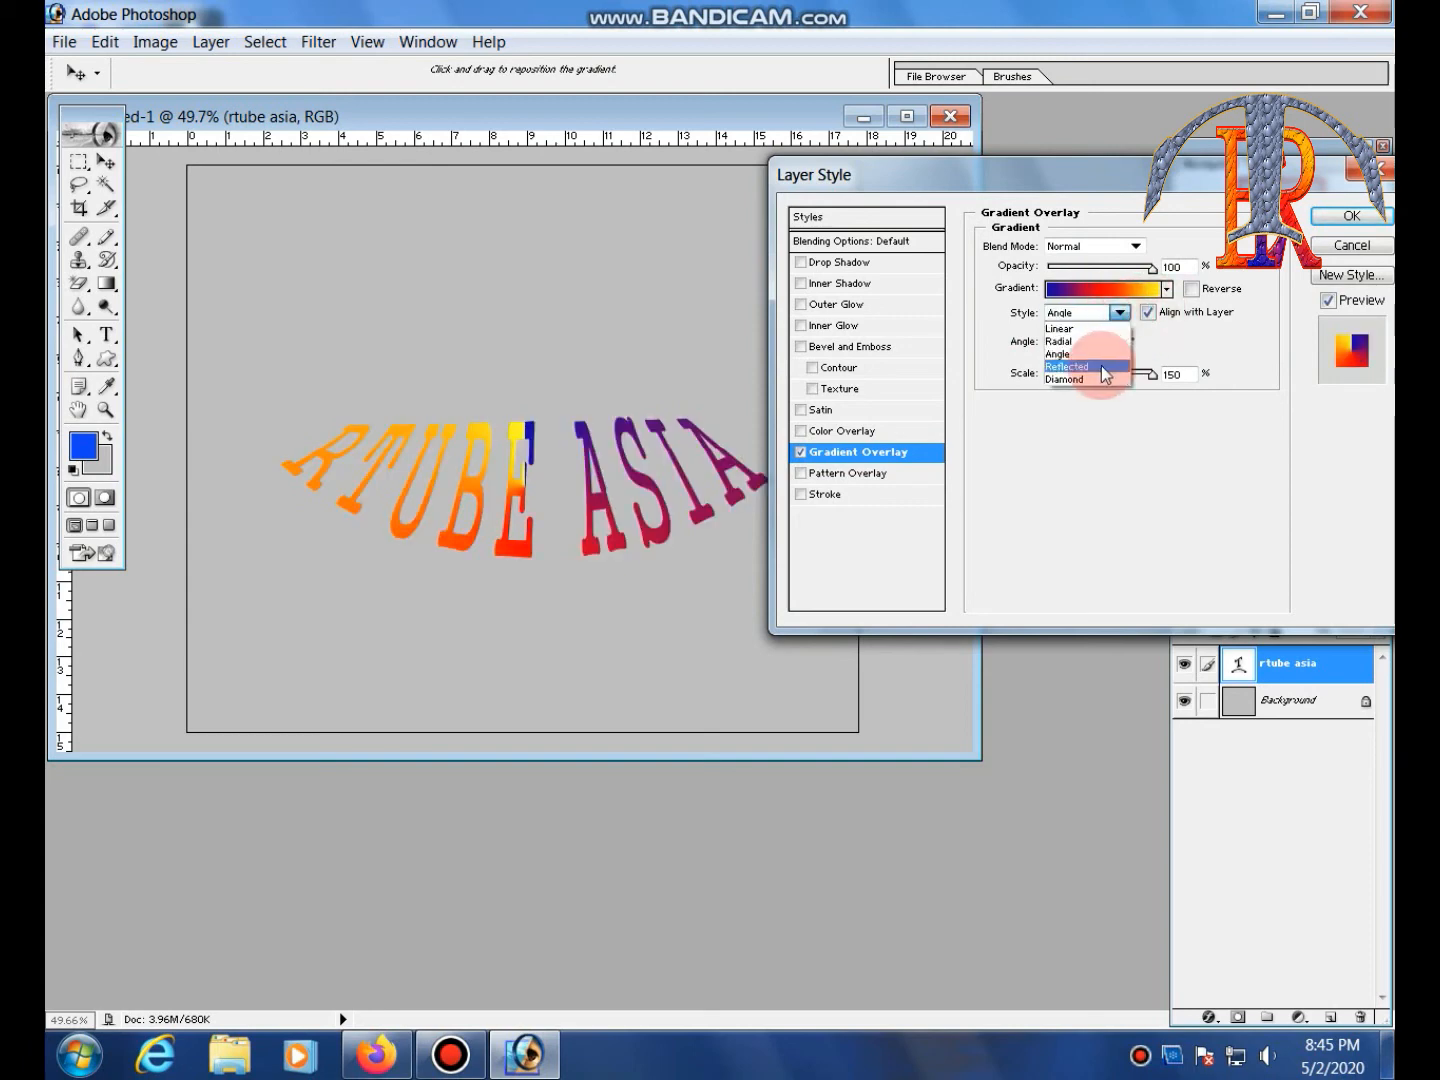
{"action": "left_click", "coordinate": [1101, 364]}
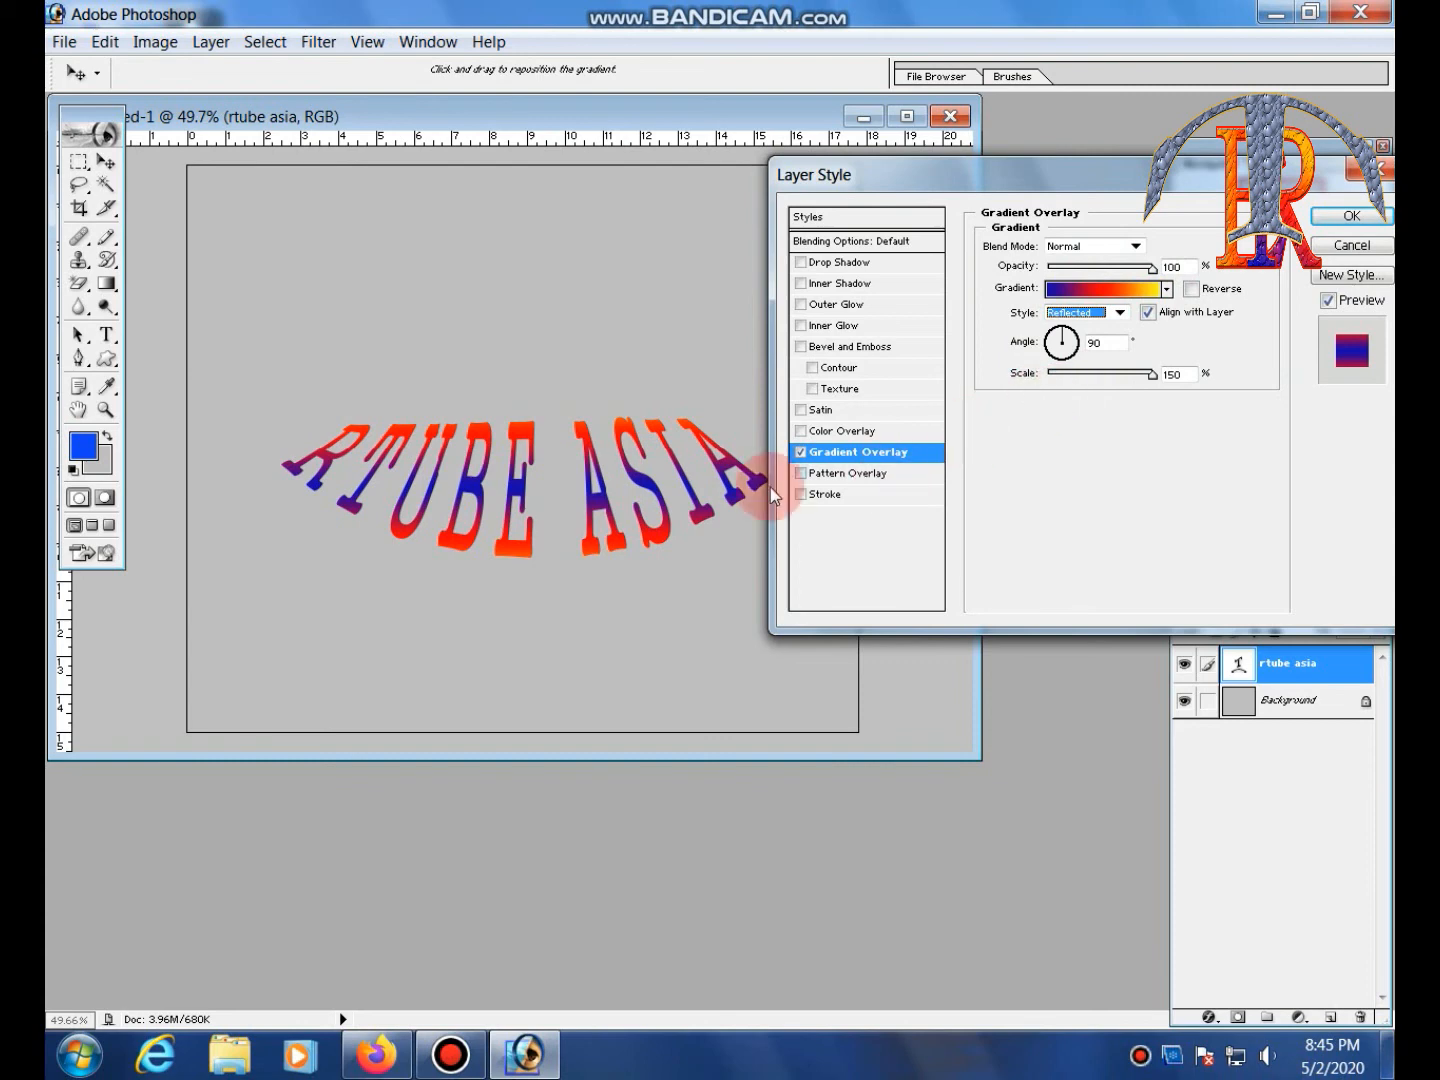
Replace the Gradient Overlay on the text with a Pattern Overlay and show its settings
{"action": "left_click", "coordinate": [800, 453]}
{"action": "left_click", "coordinate": [800, 473]}
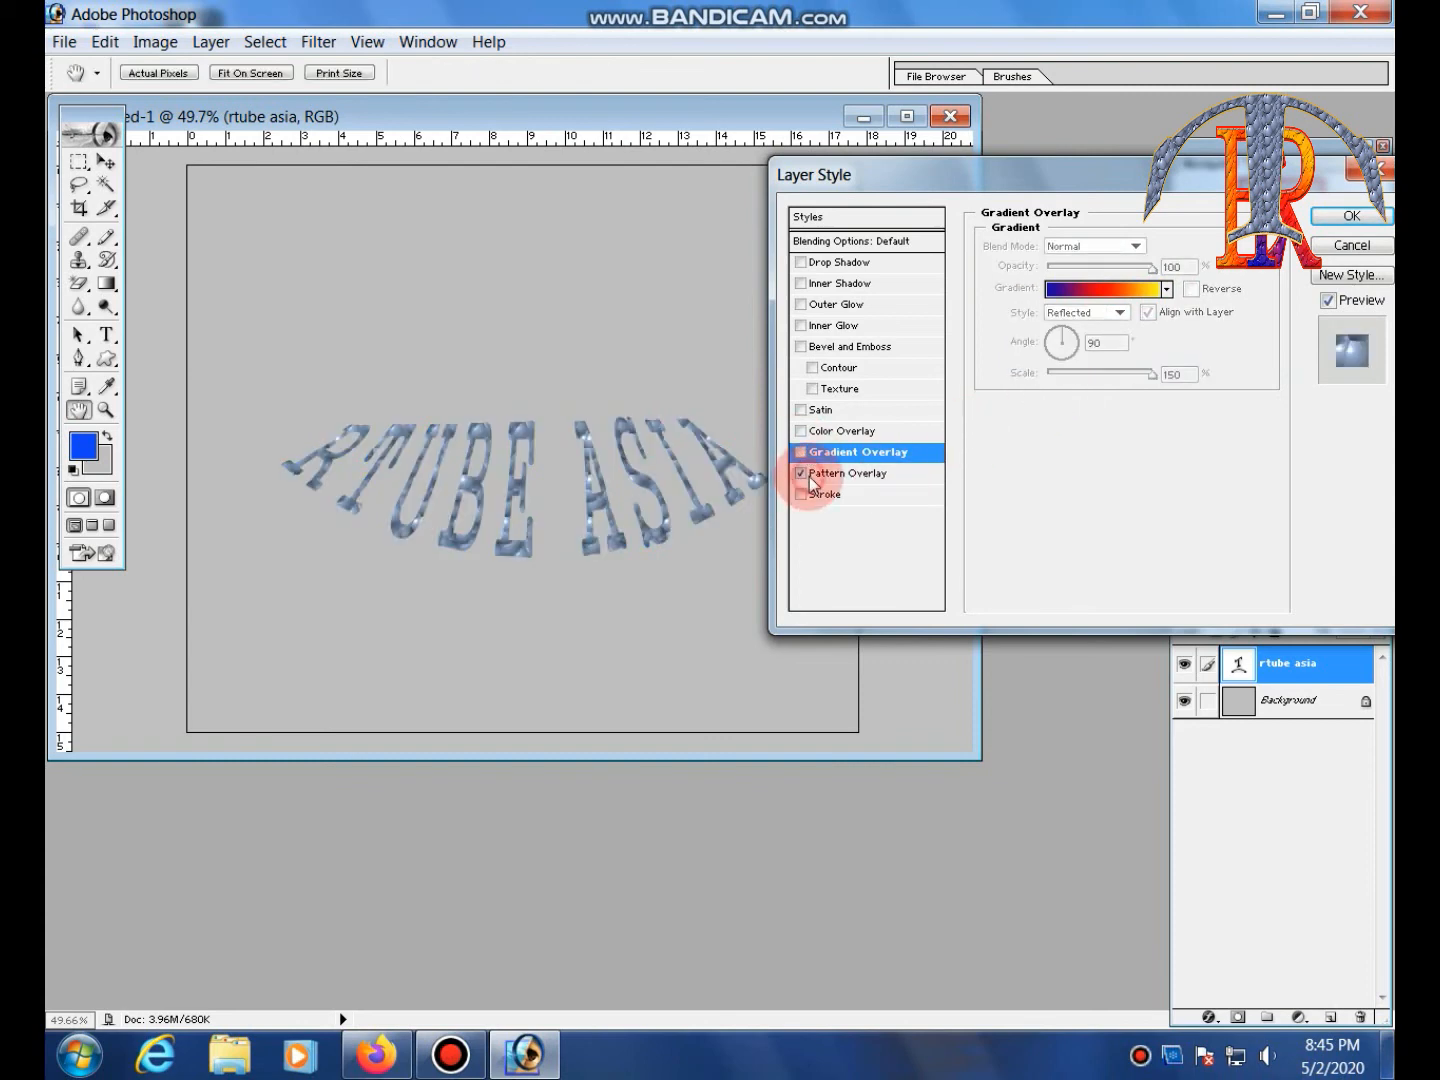
{"action": "left_click", "coordinate": [799, 453]}
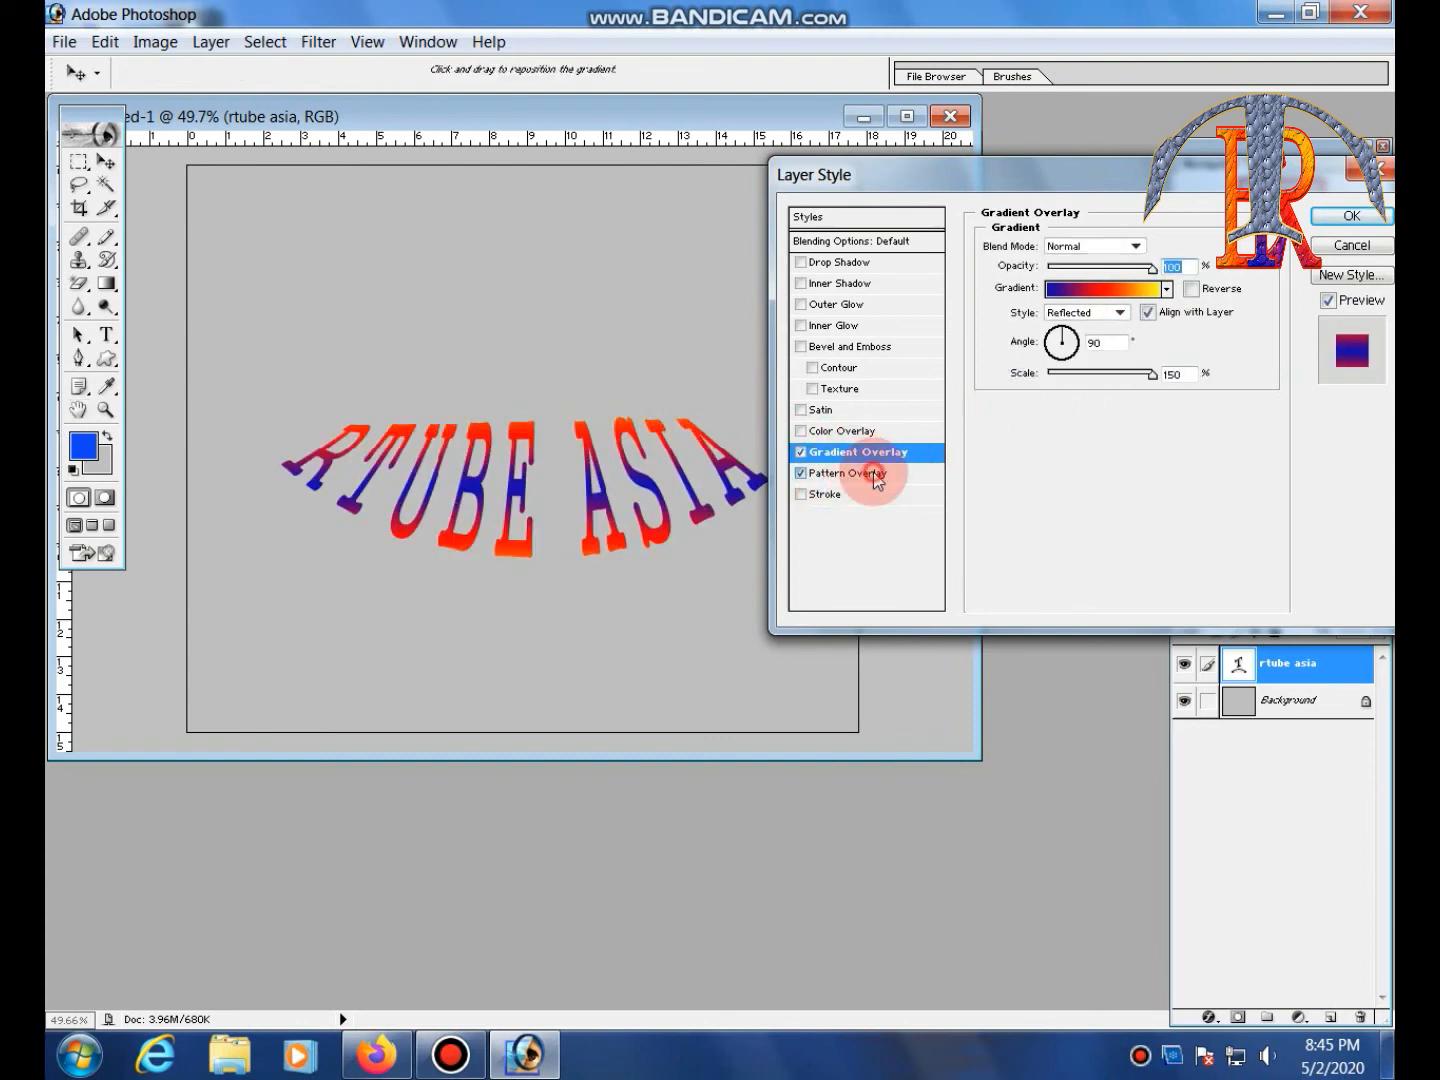
{"action": "left_click", "coordinate": [821, 468]}
{"action": "left_click", "coordinate": [801, 453]}
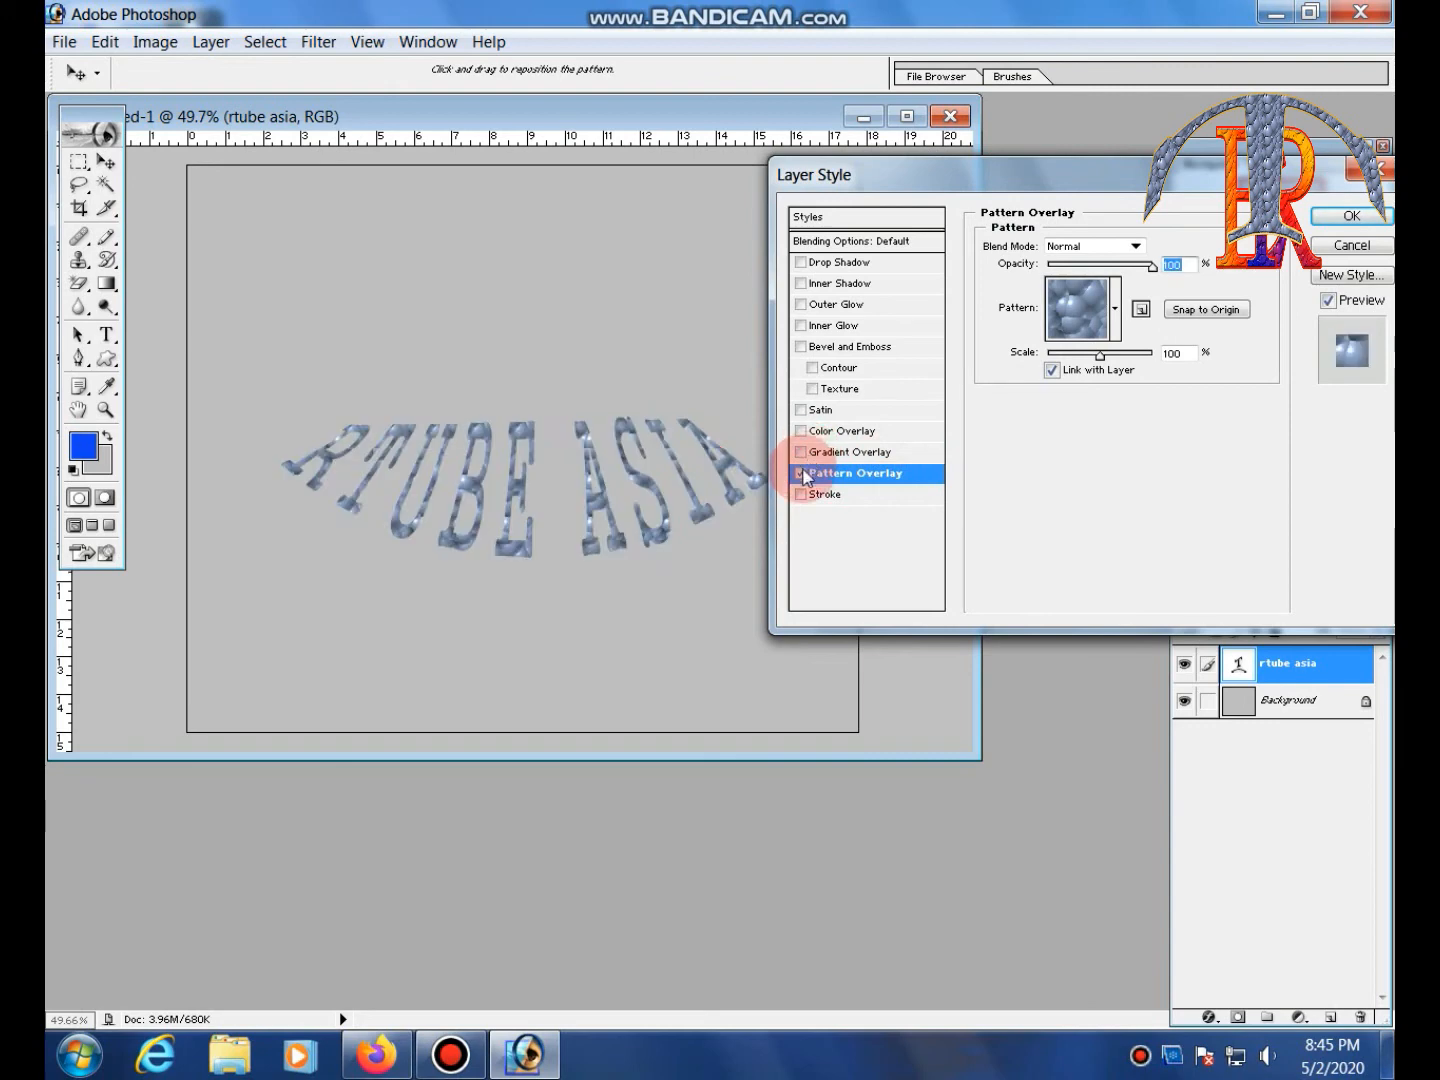
Set the pattern overlay's scale to 1000% and snap the pattern to the origin, keeping the Normal blend mode
{"action": "left_click", "coordinate": [800, 472]}
{"action": "left_click", "coordinate": [801, 473]}
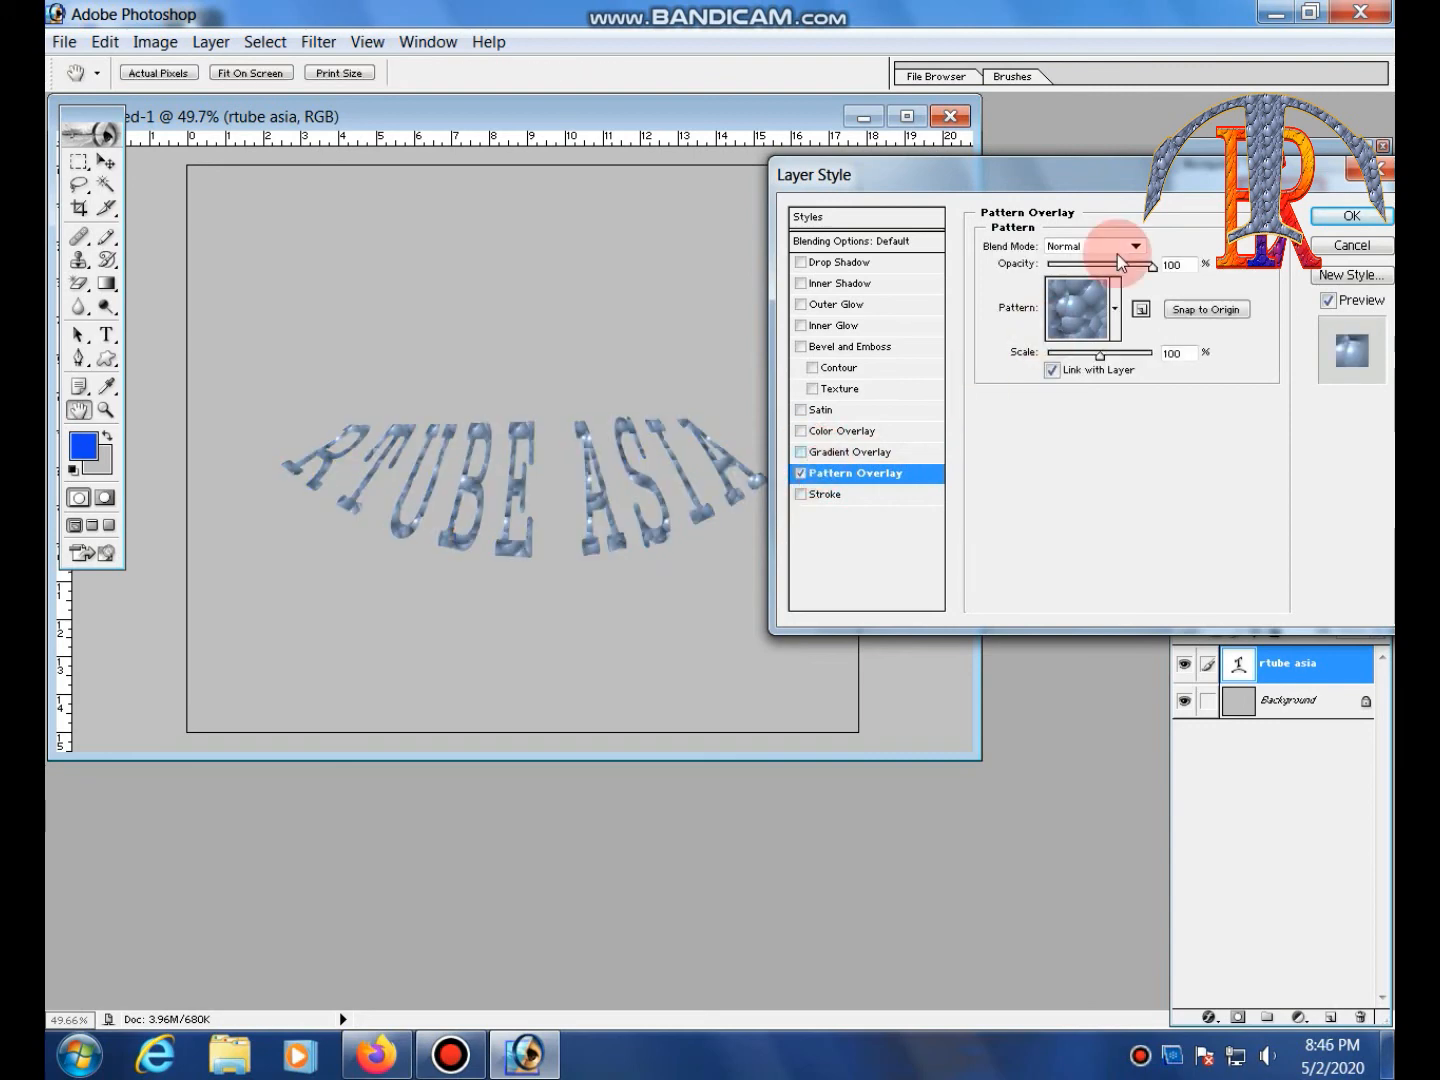
{"action": "left_click_drag", "start_coordinate": [1097, 357], "coordinate": [1166, 366]}
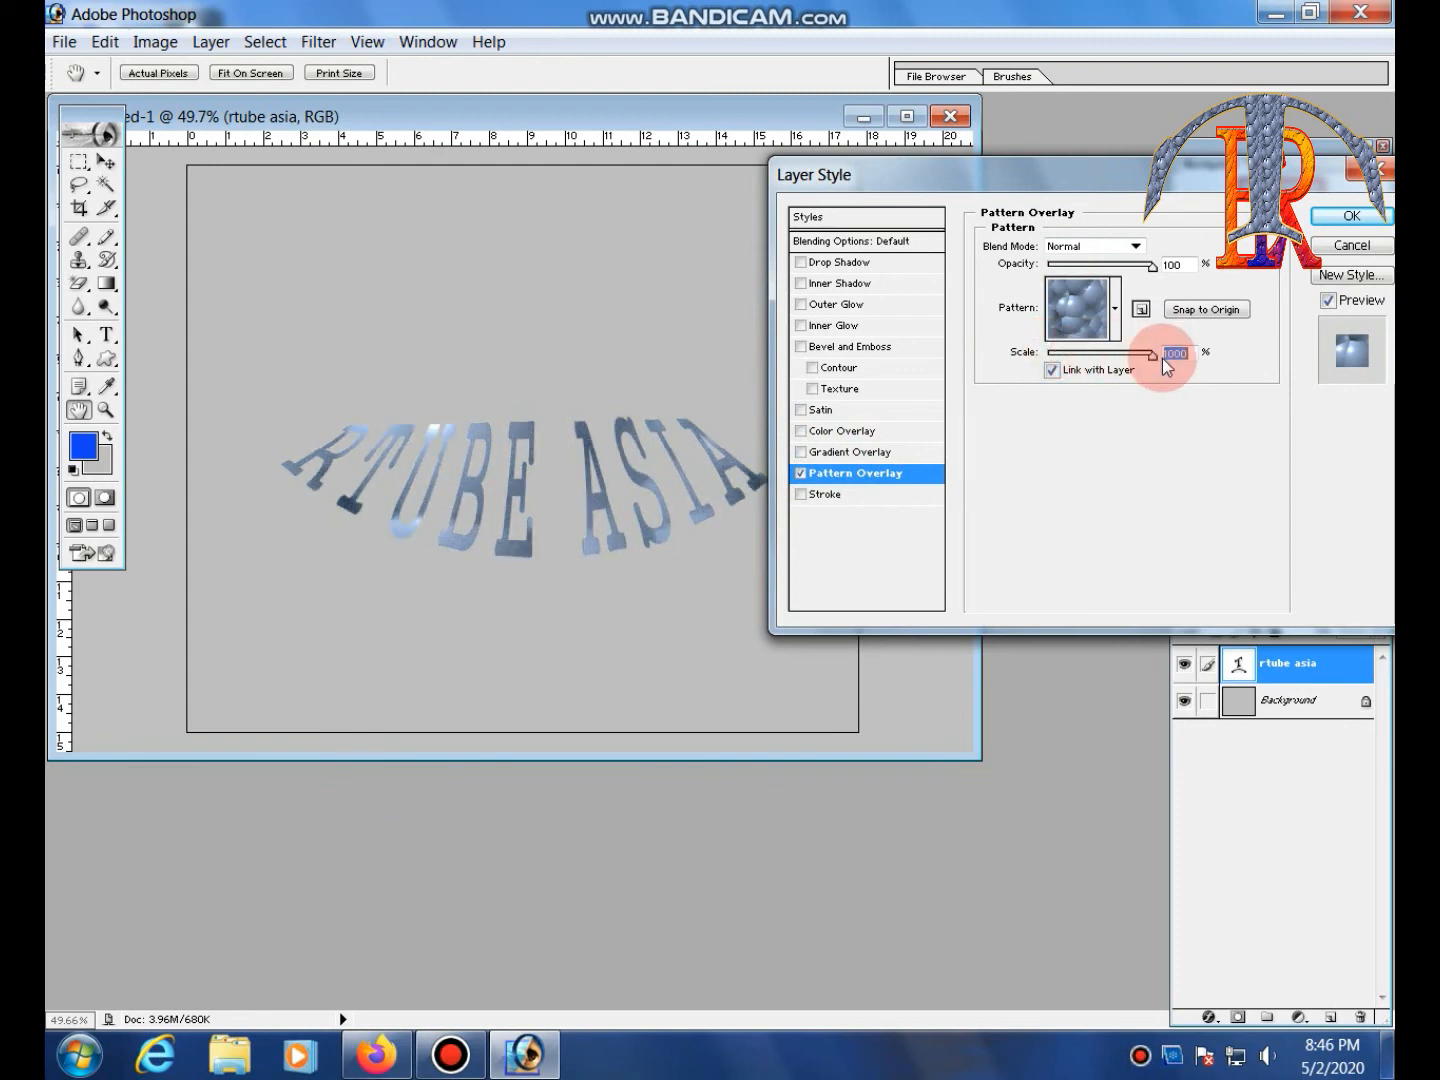
{"action": "left_click", "coordinate": [1049, 373]}
{"action": "left_click", "coordinate": [1049, 374]}
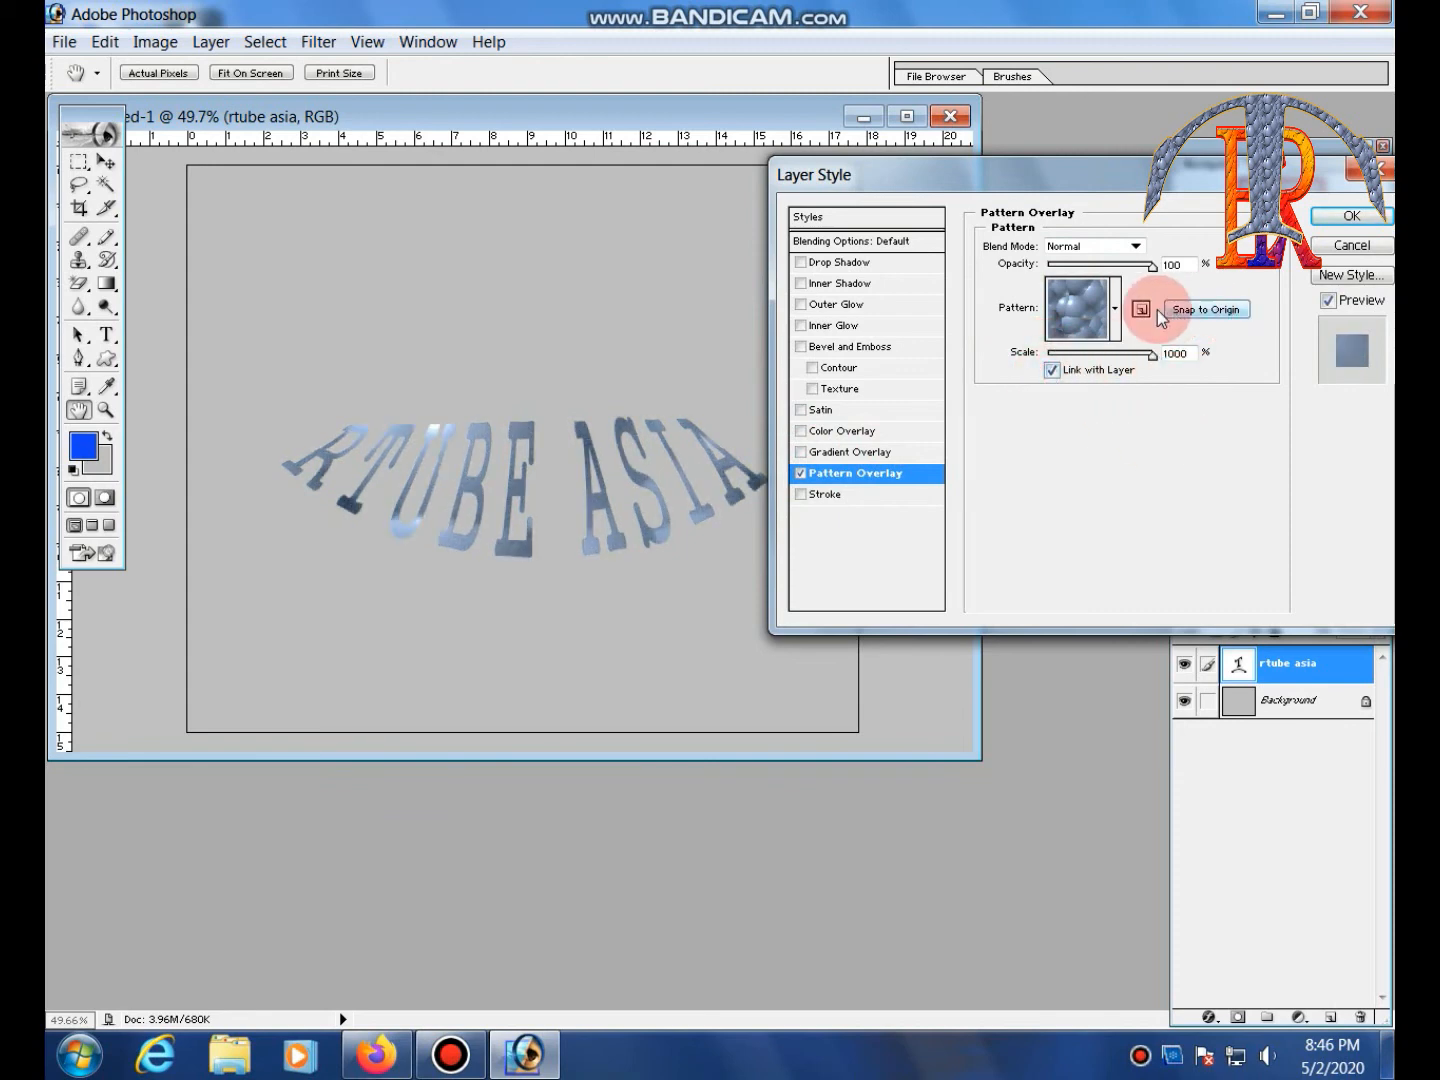
{"action": "left_click", "coordinate": [1230, 313]}
{"action": "left_click", "coordinate": [1219, 303]}
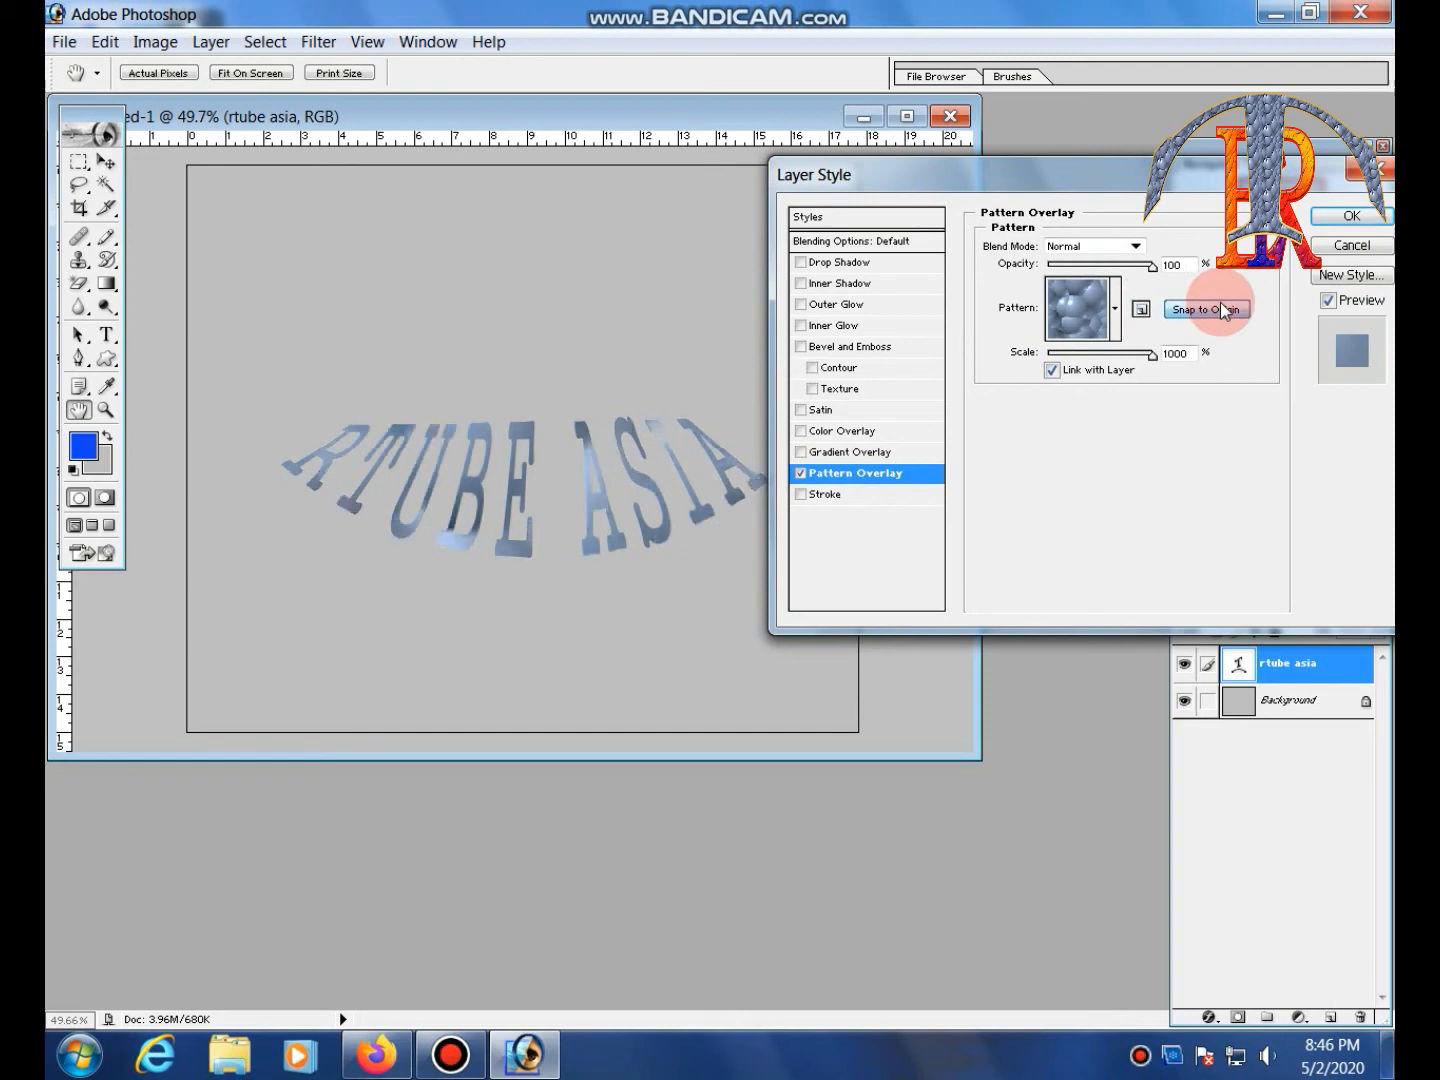
{"action": "left_click", "coordinate": [1136, 247]}
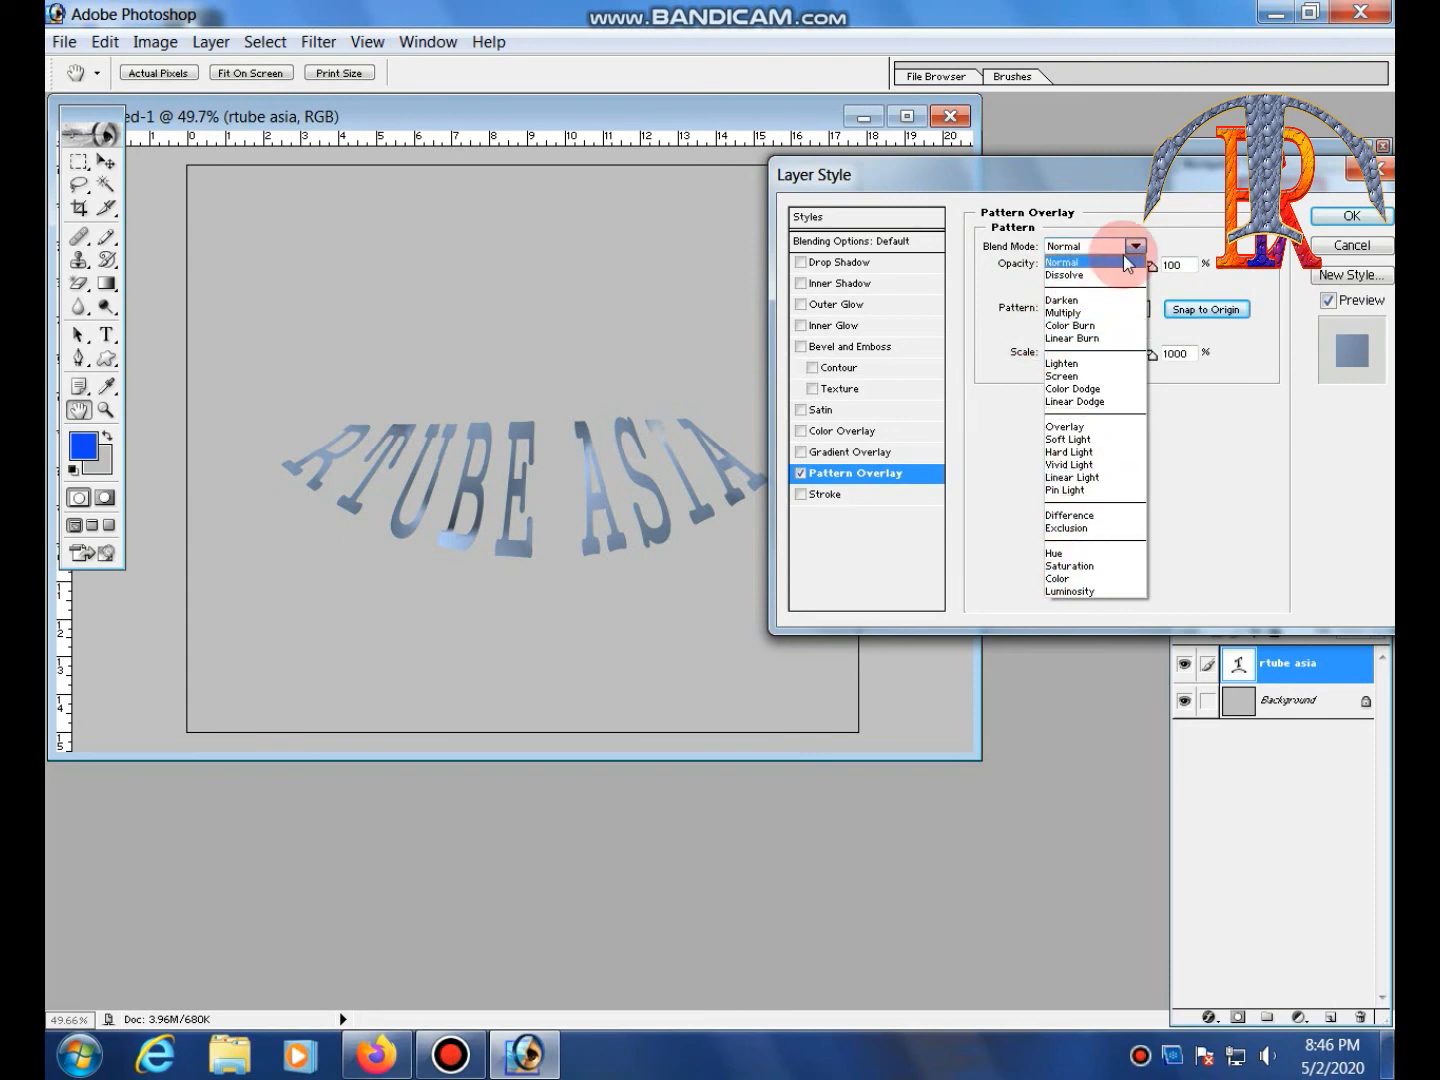
{"action": "left_click", "coordinate": [1136, 248]}
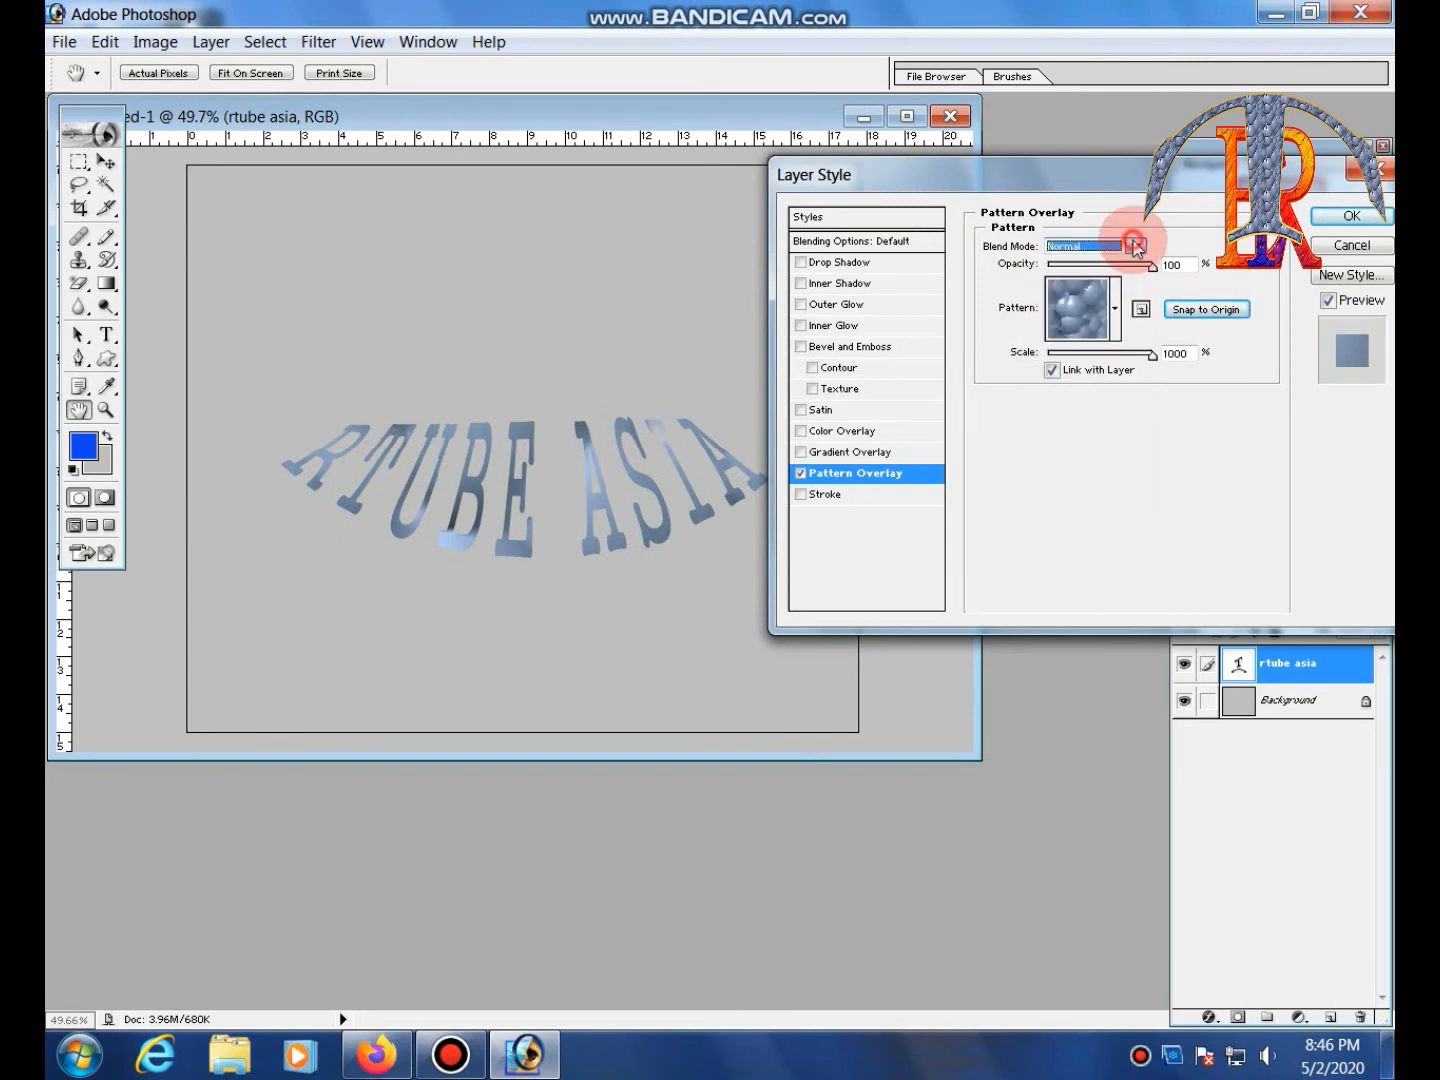
Replace the Pattern Overlay on the text with a Stroke, show its settings and compare the text without it
{"action": "left_click", "coordinate": [801, 474]}
{"action": "left_click", "coordinate": [801, 494]}
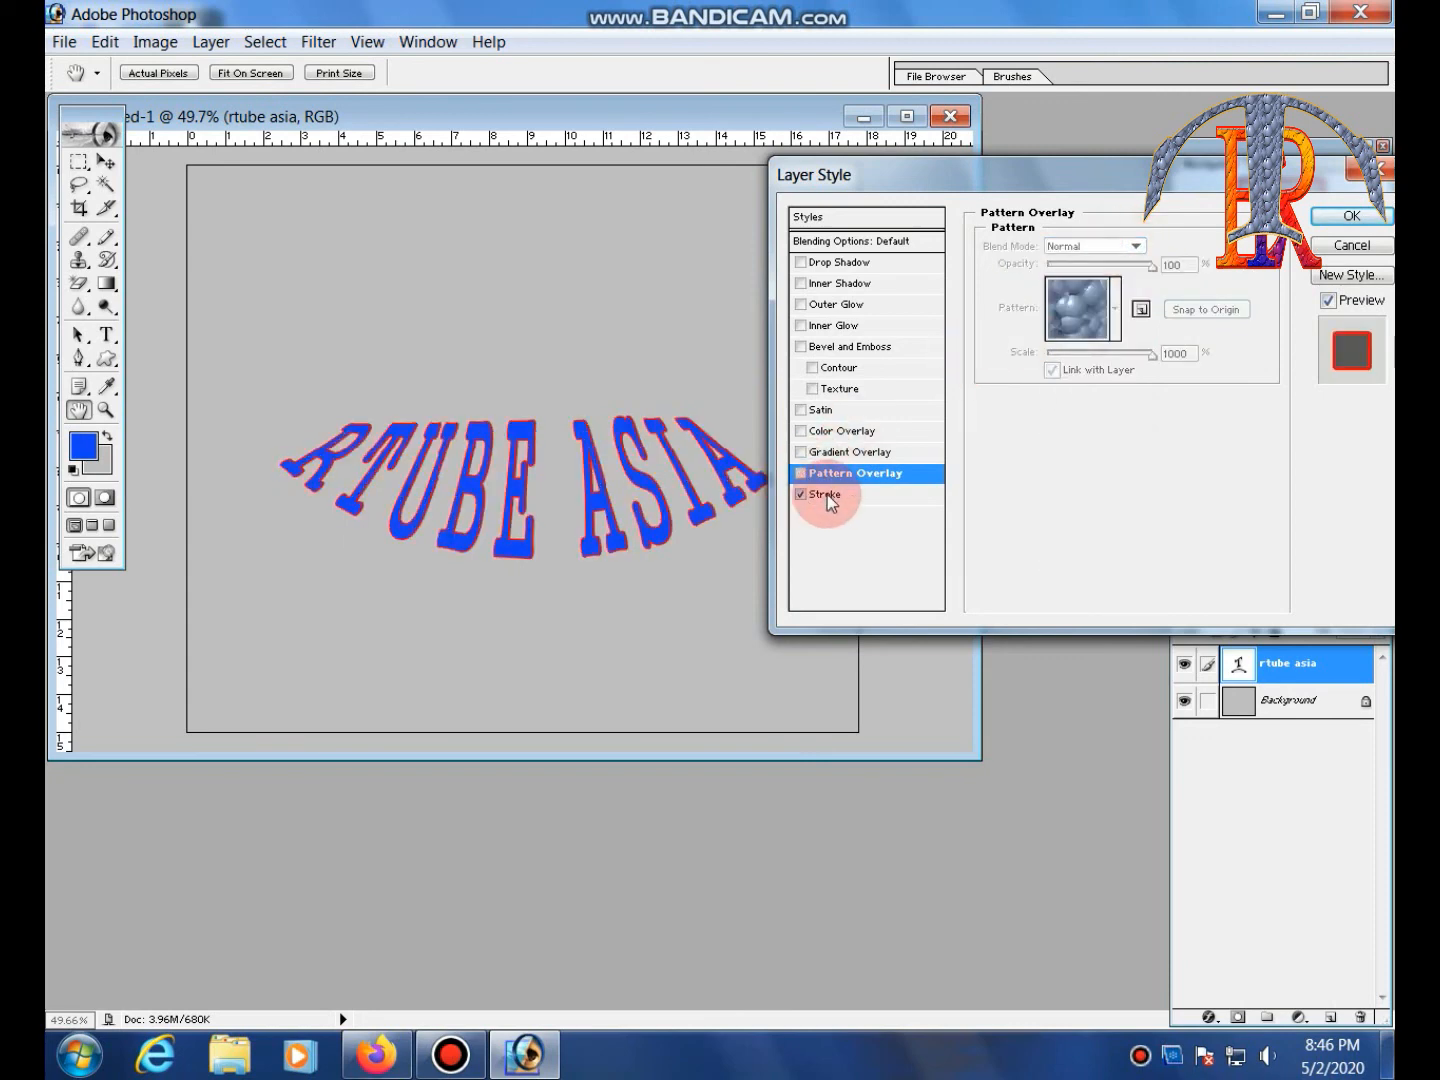
{"action": "left_click", "coordinate": [840, 496]}
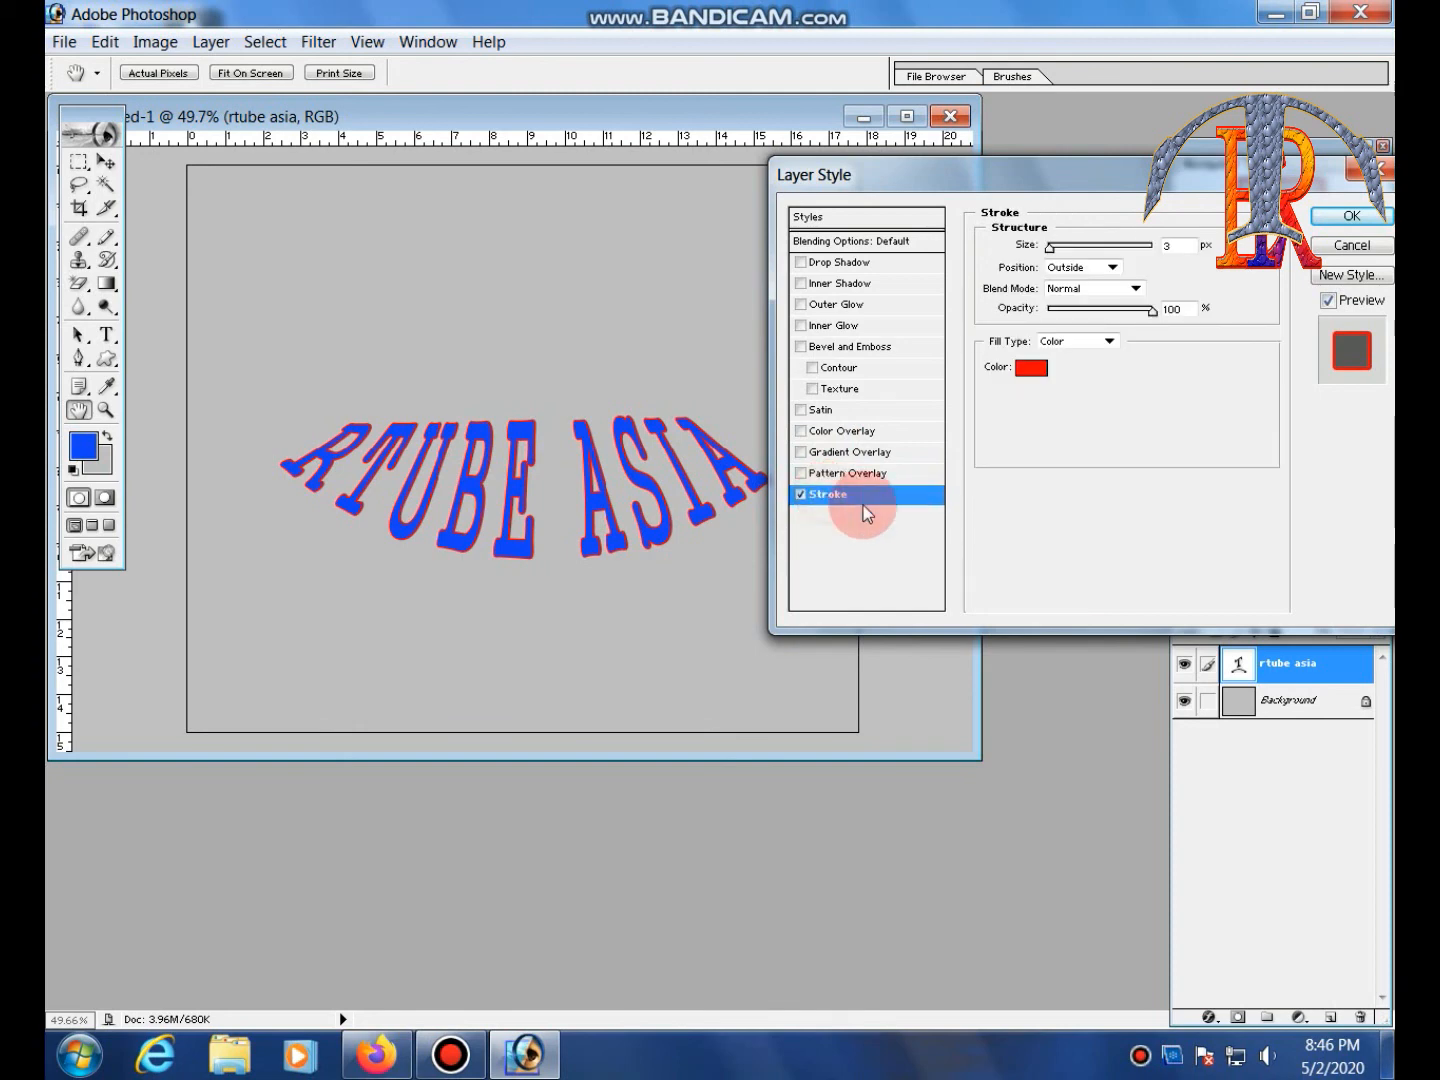
{"action": "left_click", "coordinate": [801, 494]}
{"action": "left_click", "coordinate": [801, 494]}
Try a yellow-green stroke colour and set it to the pinkish red FF005A
{"action": "left_click", "coordinate": [1030, 367]}
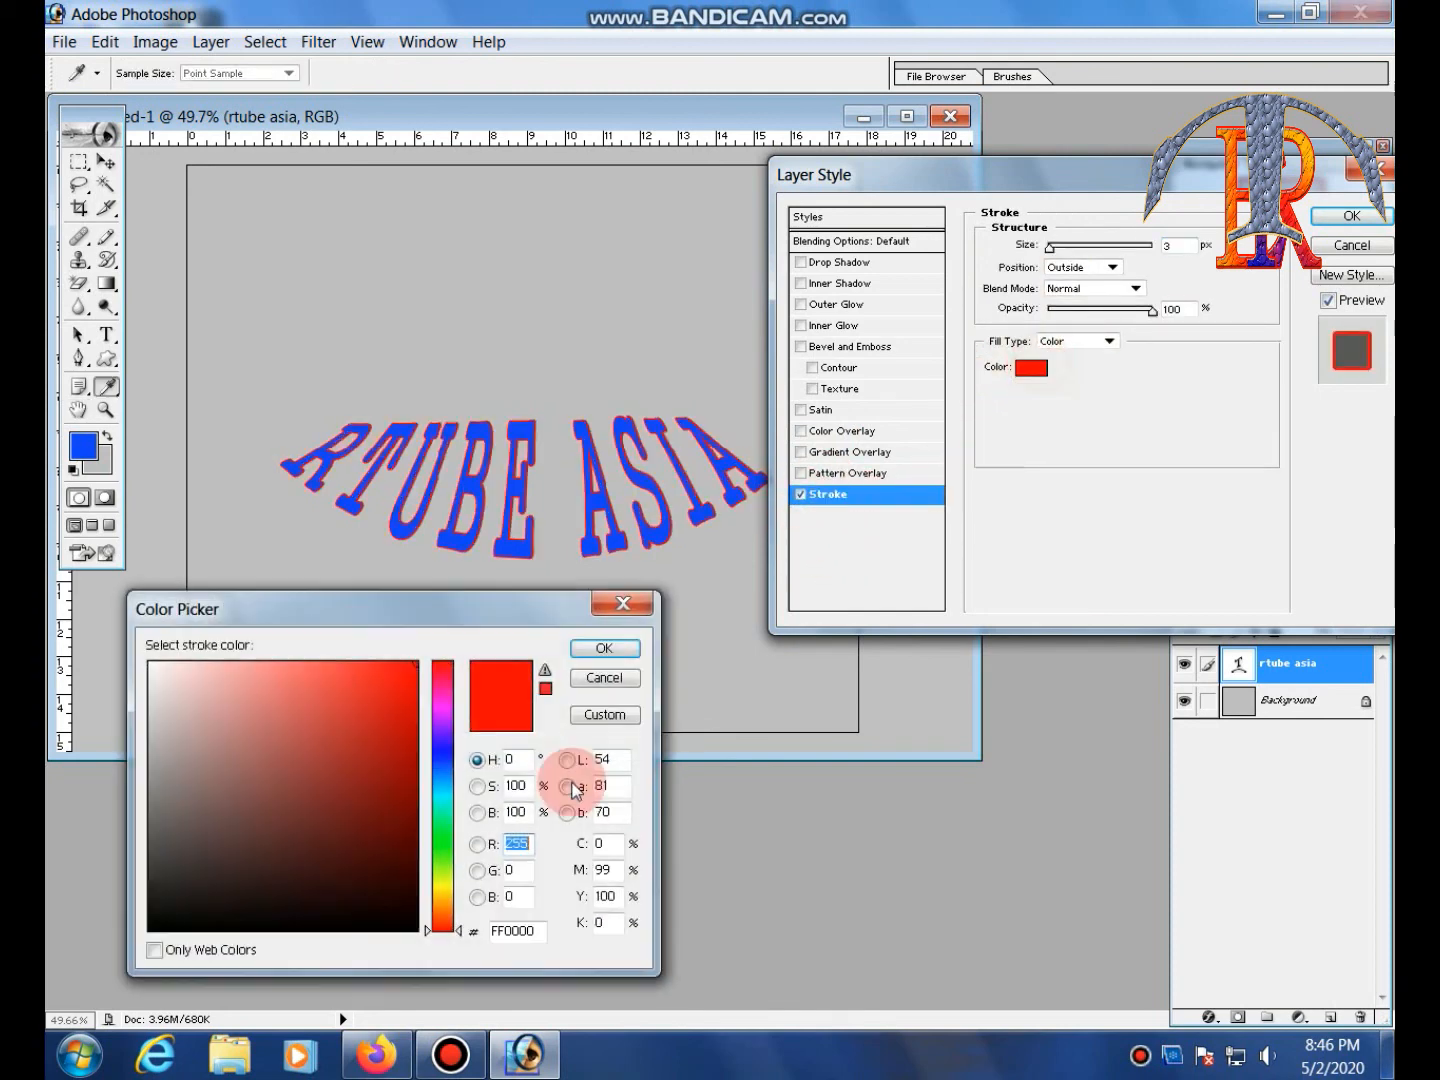
{"action": "left_click_drag", "start_coordinate": [443, 775], "coordinate": [446, 877]}
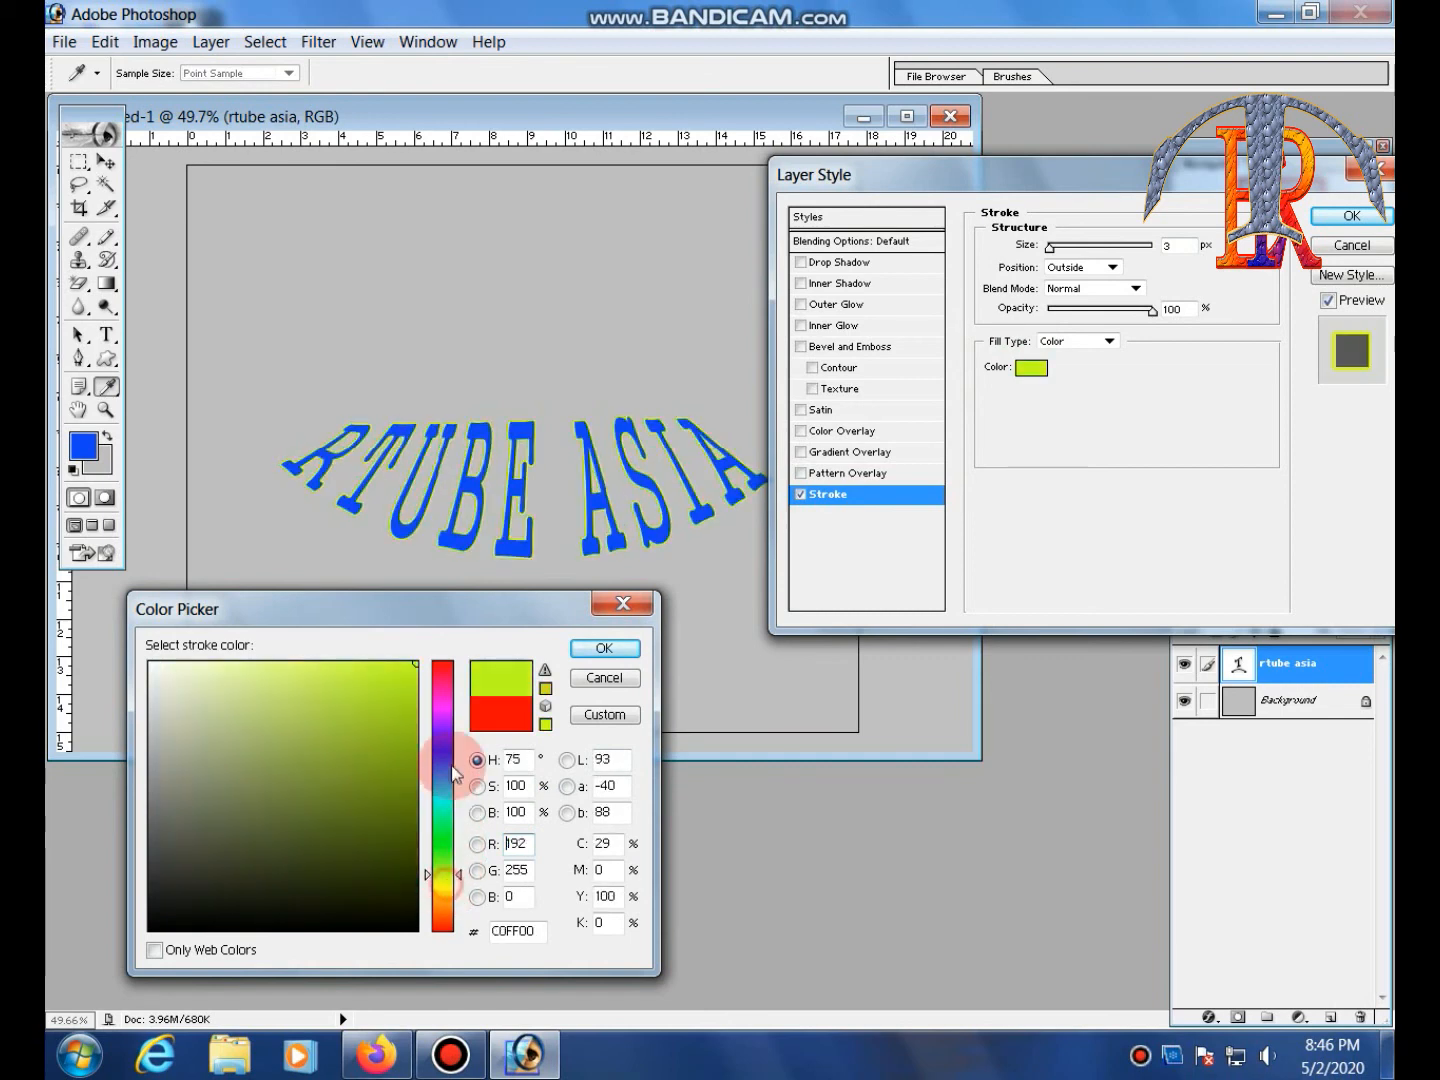
{"action": "left_click_drag", "start_coordinate": [454, 773], "coordinate": [450, 684]}
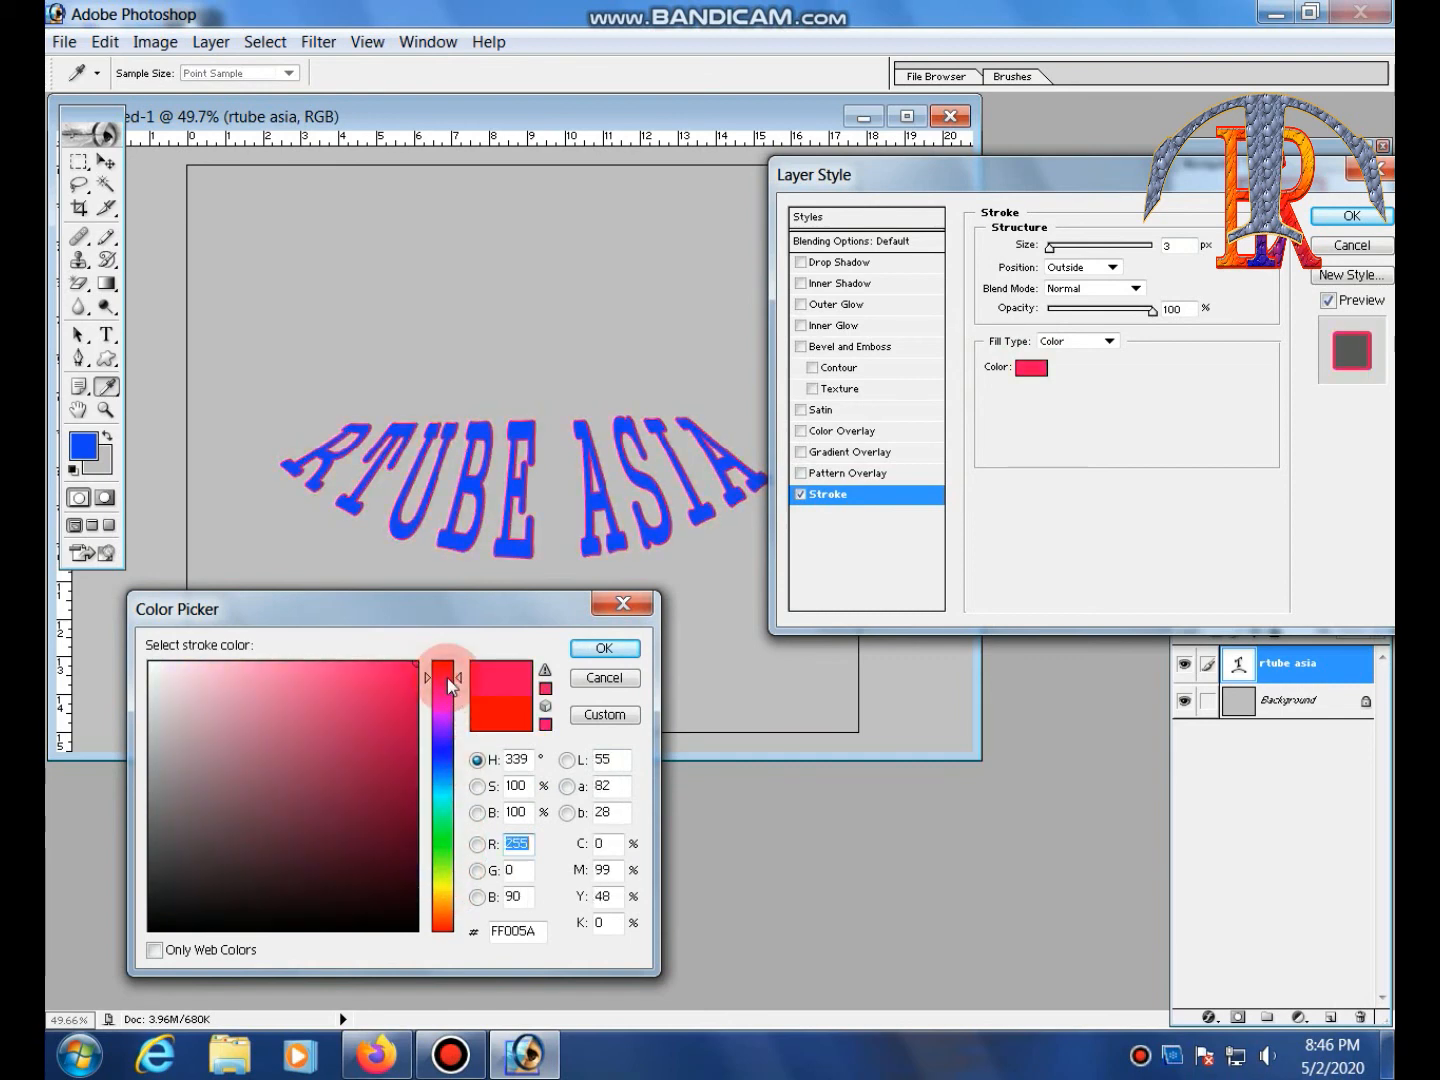
{"action": "left_click", "coordinate": [604, 649]}
{"action": "left_click", "coordinate": [1031, 368]}
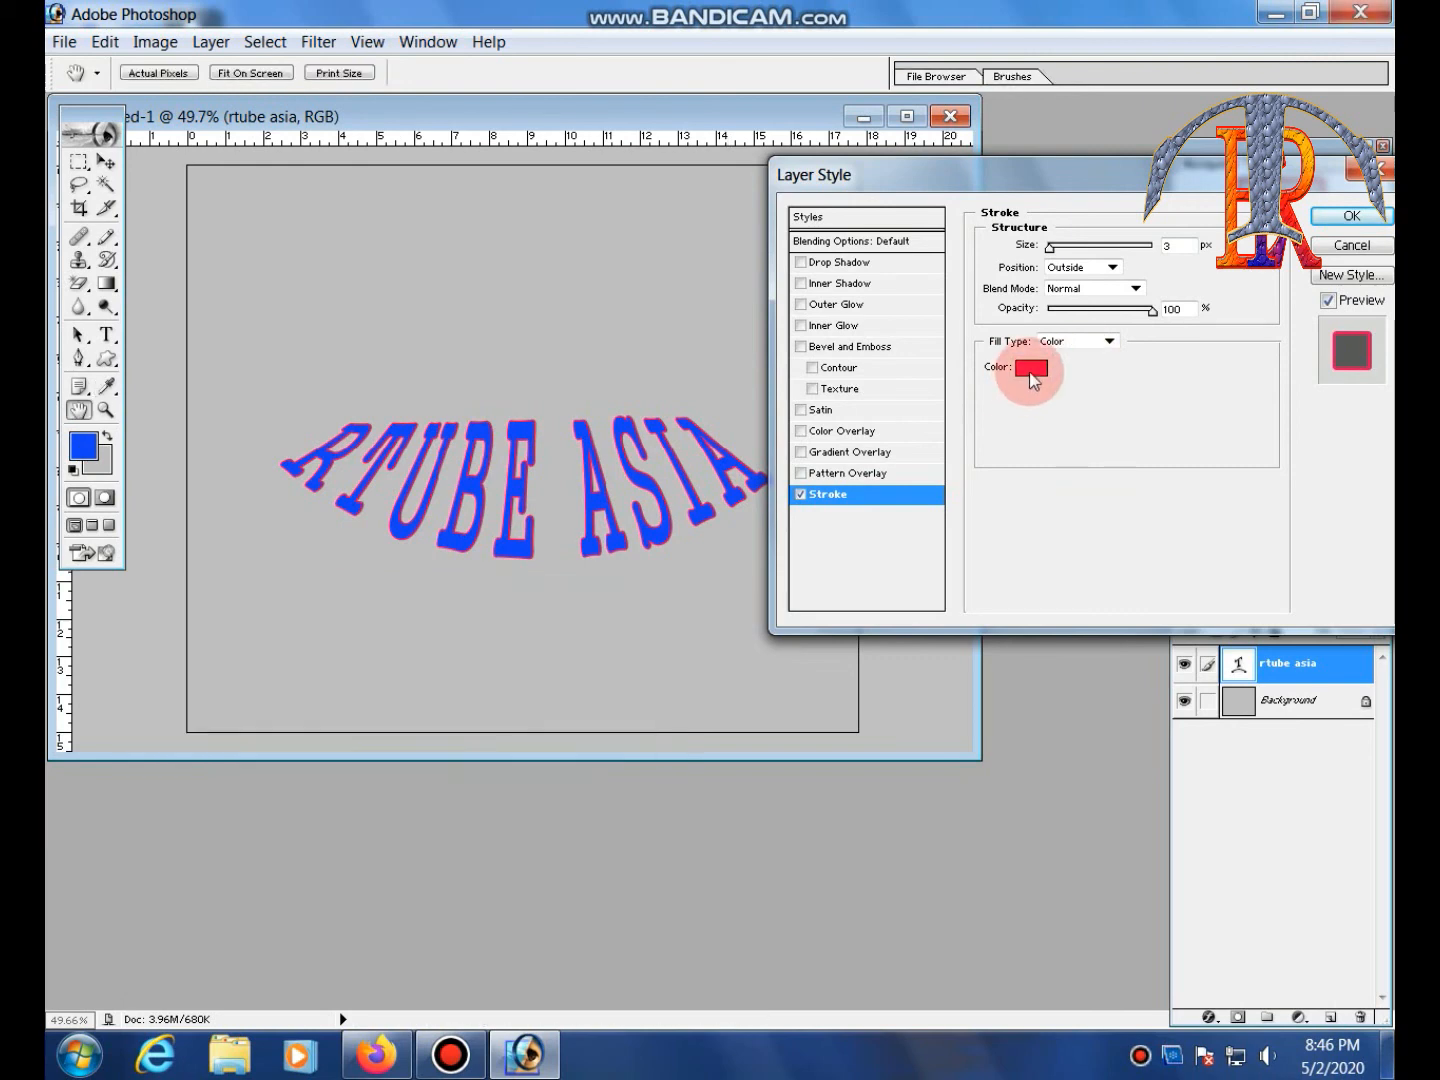
Look through the stroke's fill types and blend modes, and try a lower opacity before restoring 100%
{"action": "left_click", "coordinate": [1111, 341]}
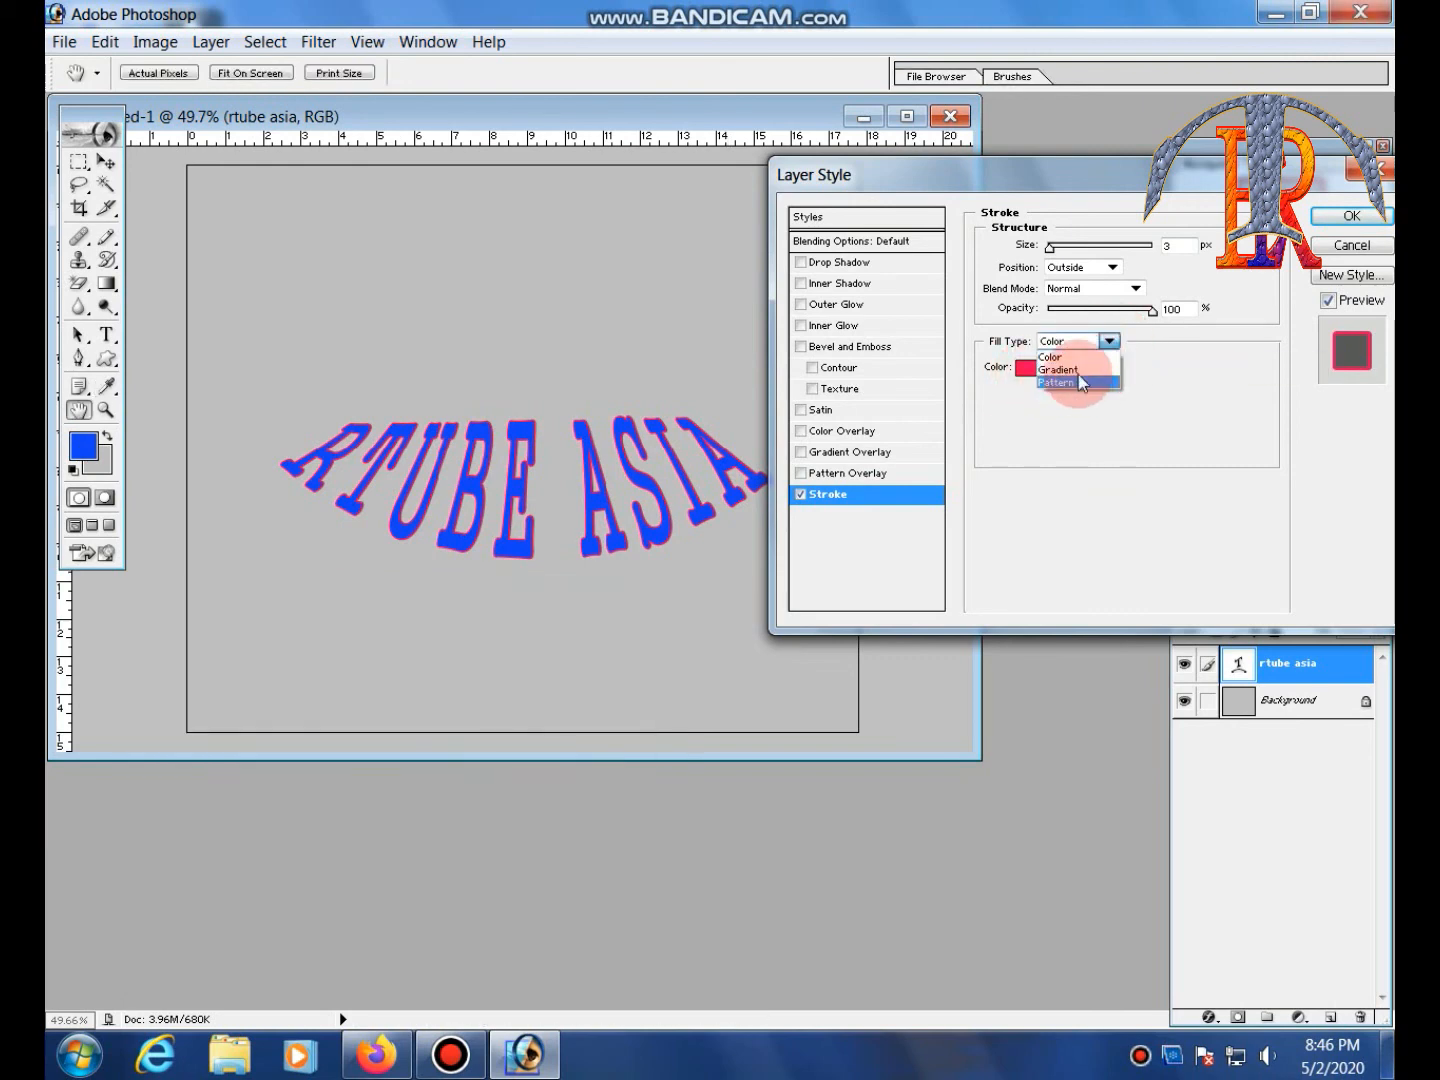
{"action": "left_click", "coordinate": [1097, 356]}
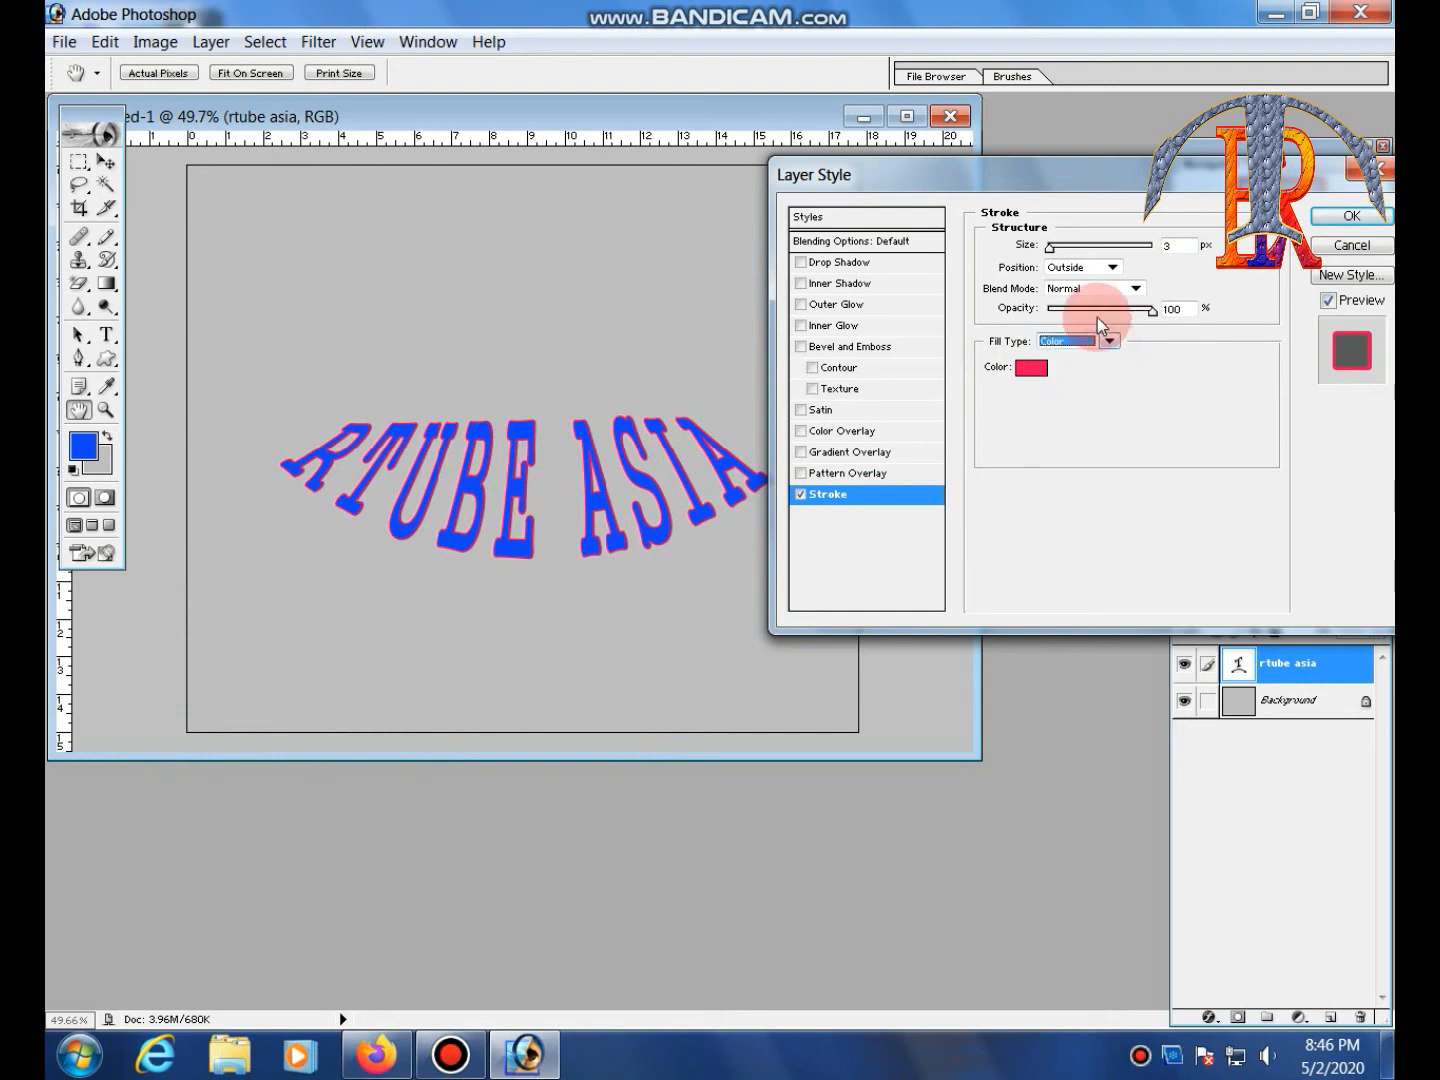
{"action": "left_click", "coordinate": [1072, 310]}
{"action": "left_click_drag", "start_coordinate": [1072, 310], "coordinate": [1184, 311]}
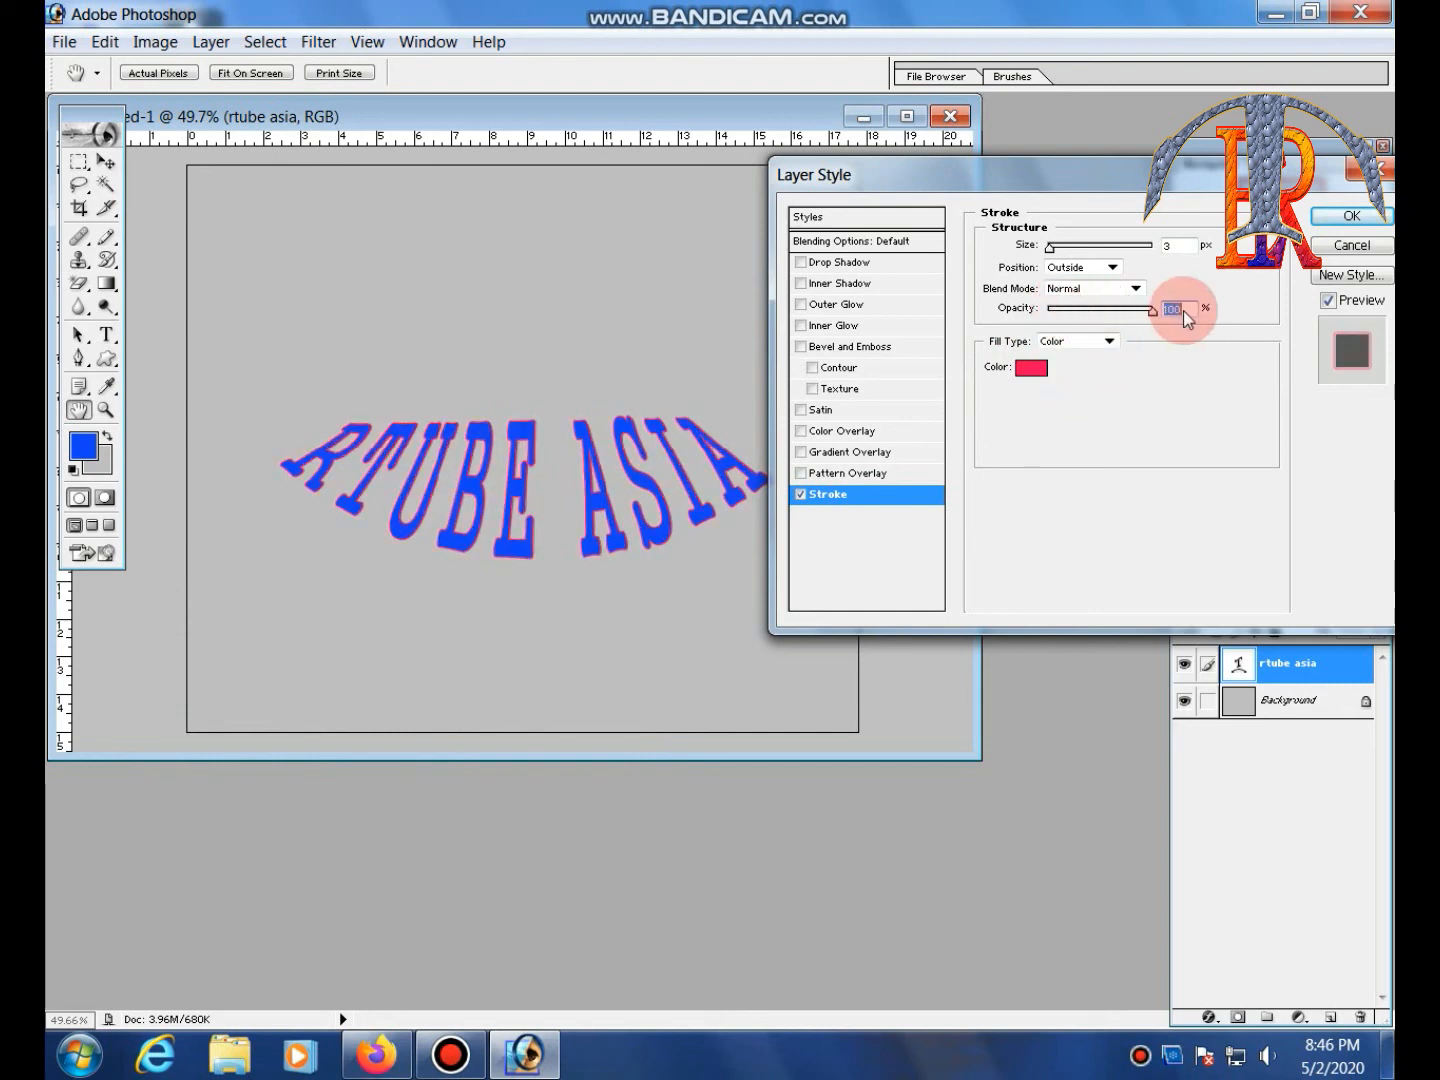
{"action": "left_click", "coordinate": [1136, 289]}
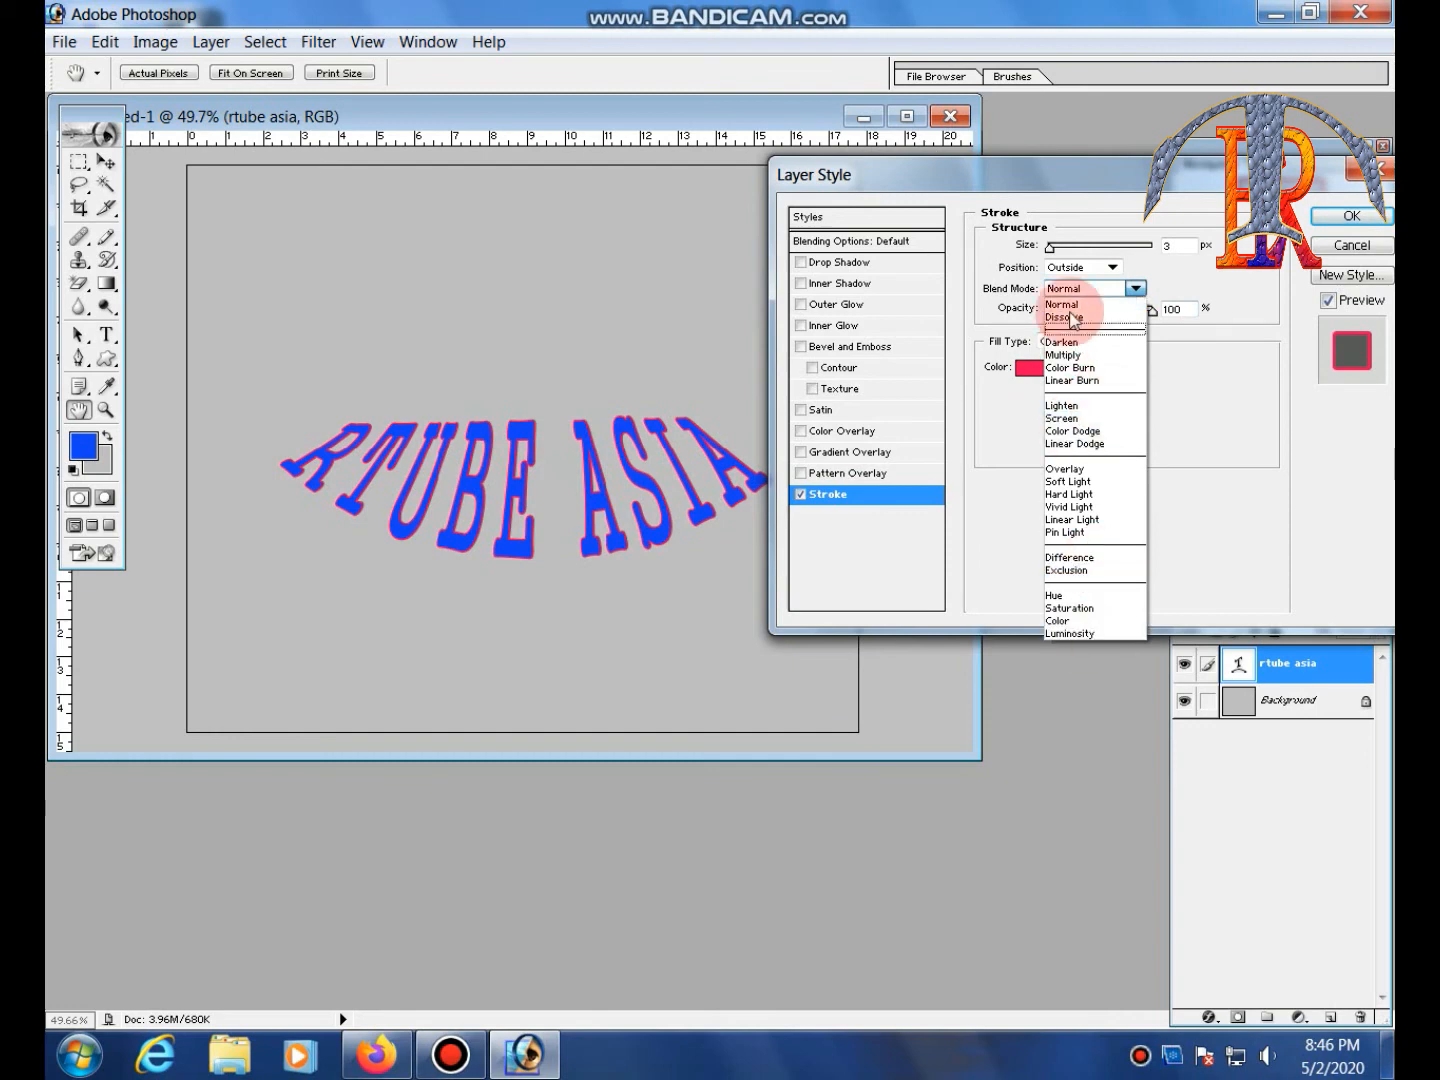
{"action": "left_click", "coordinate": [1137, 289]}
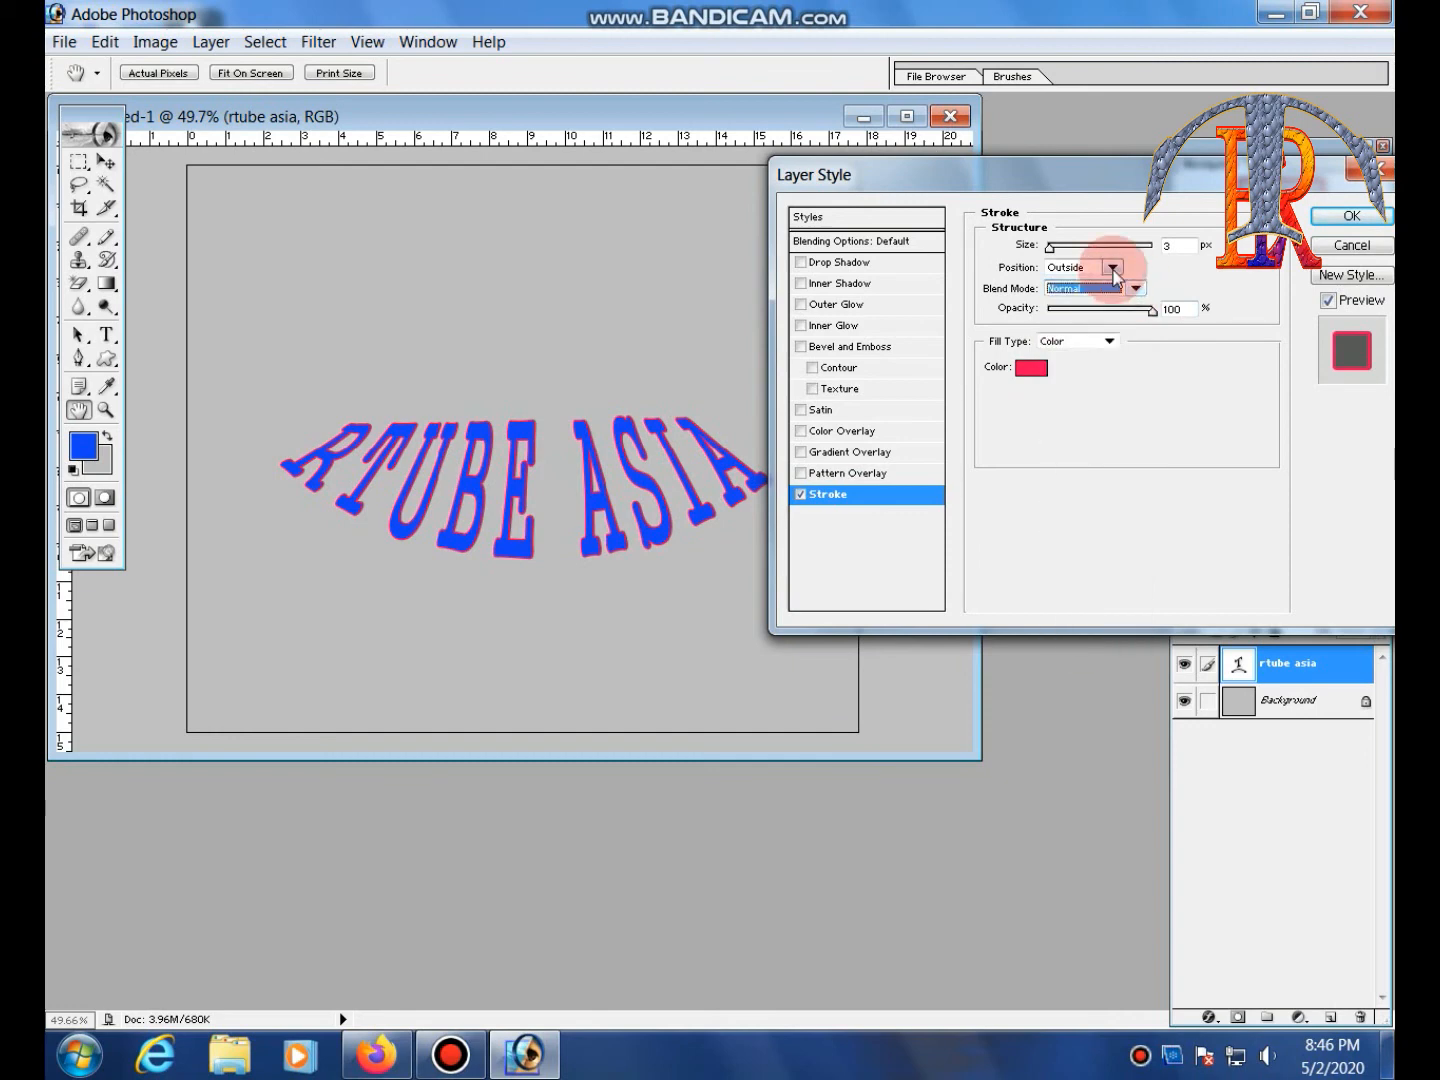
Try the Inside position for the stroke and set it to Center
{"action": "left_click", "coordinate": [1112, 267]}
{"action": "left_click", "coordinate": [1083, 297]}
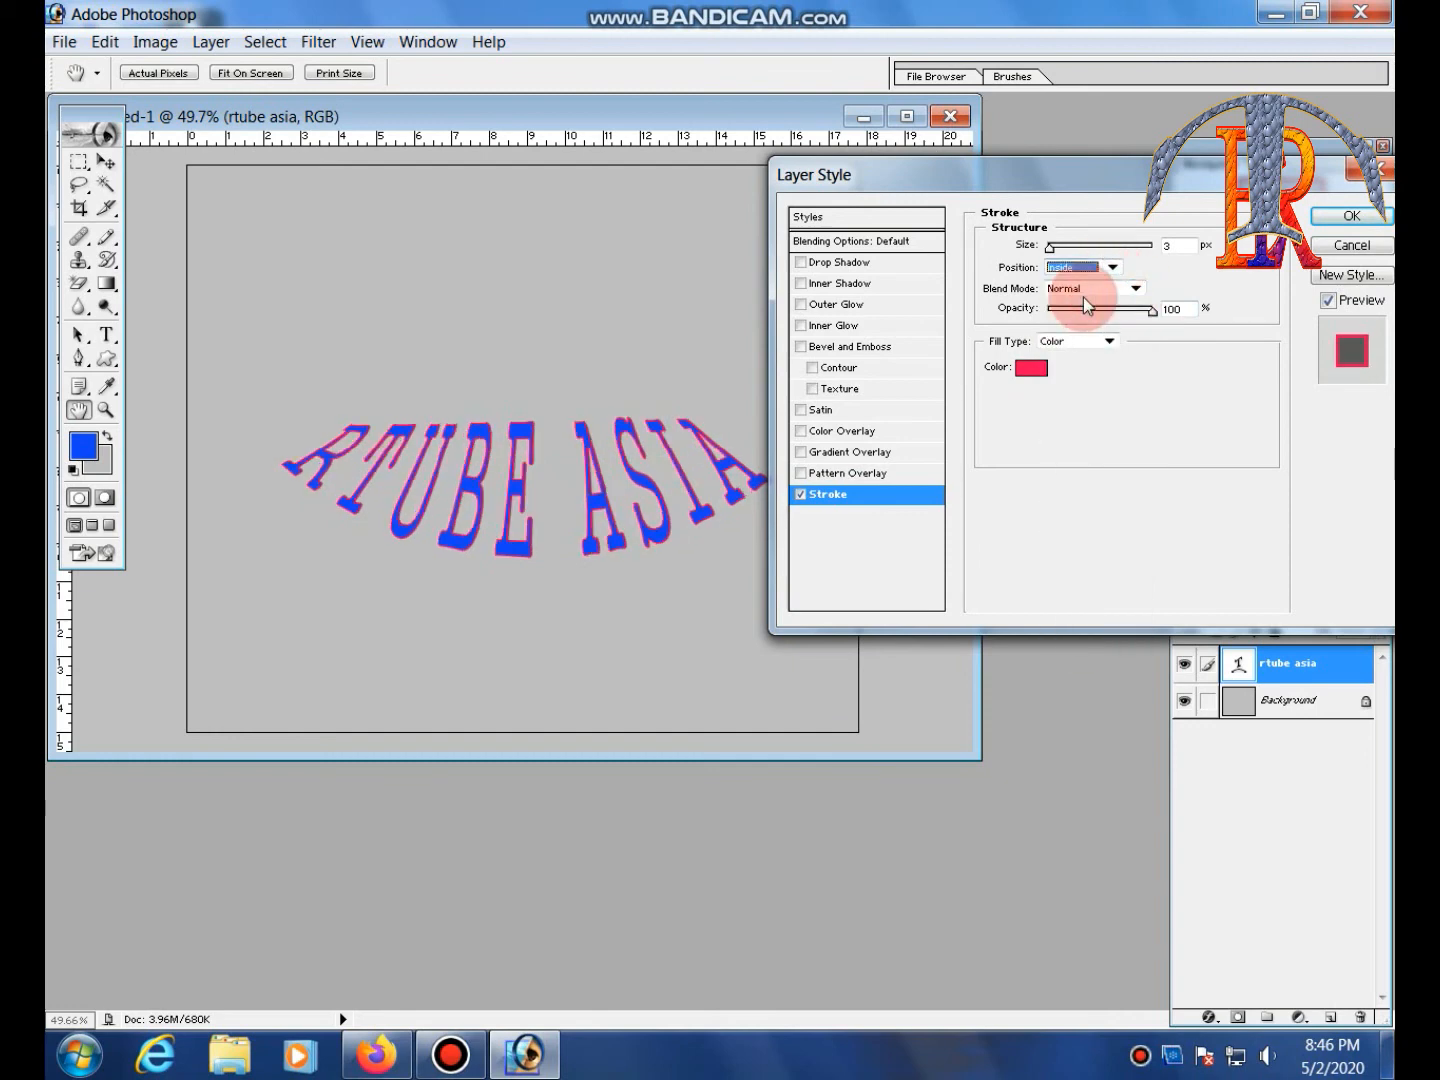
{"action": "left_click", "coordinate": [1085, 268]}
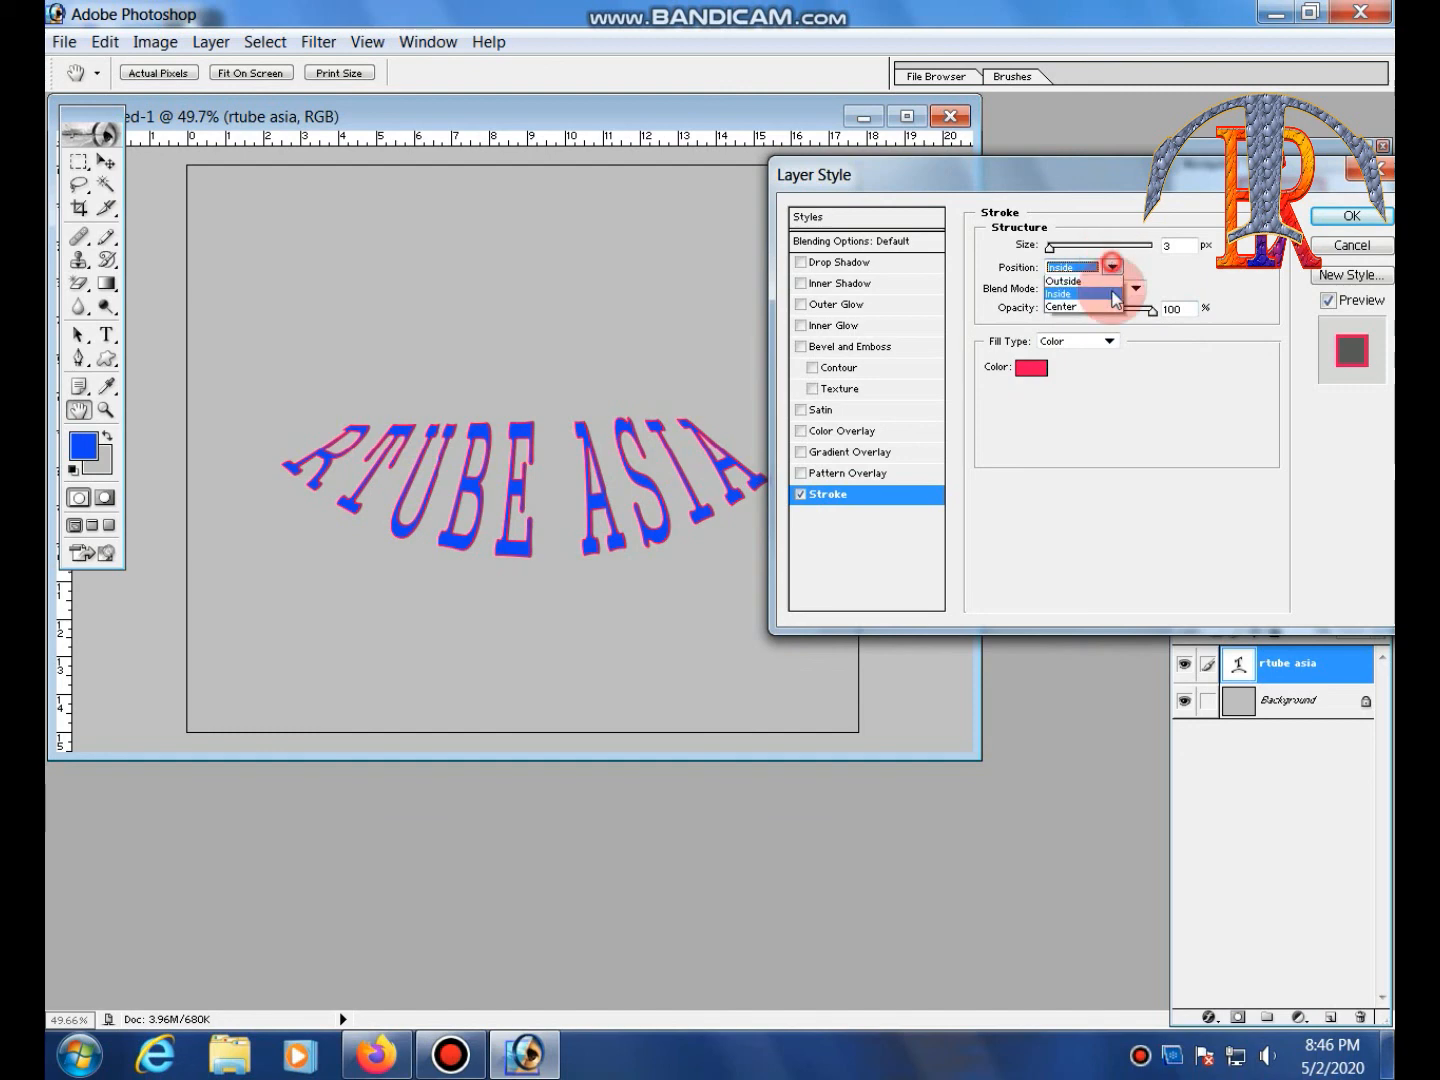
{"action": "left_click", "coordinate": [1096, 317]}
{"action": "left_click", "coordinate": [1121, 275]}
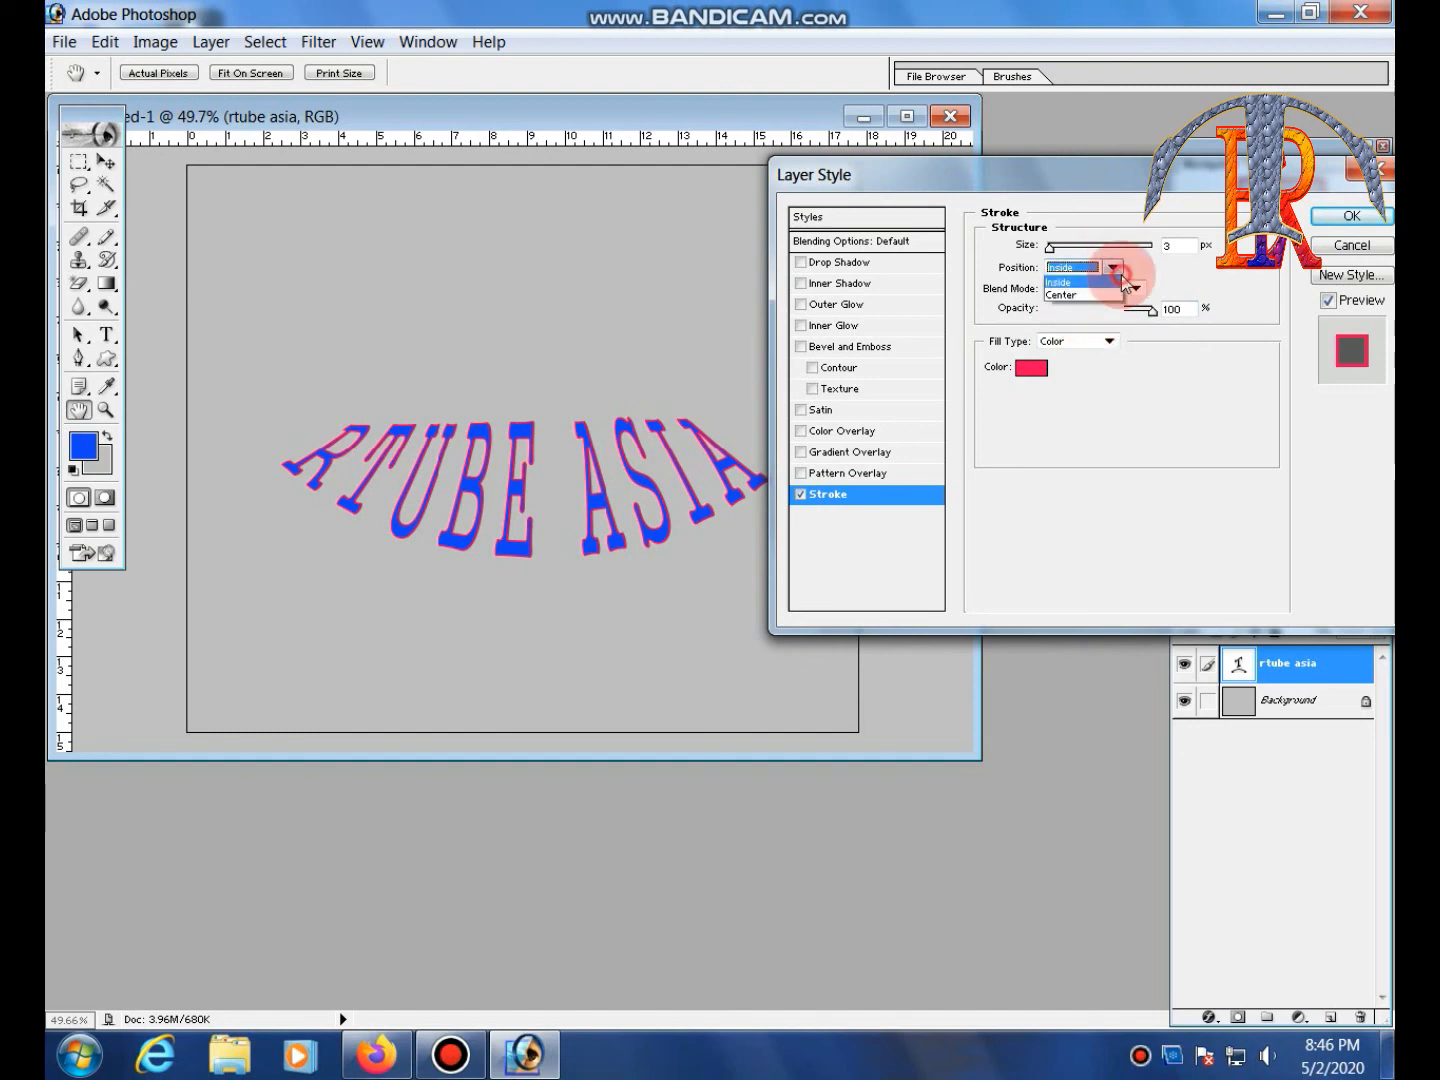
{"action": "left_click", "coordinate": [1106, 309]}
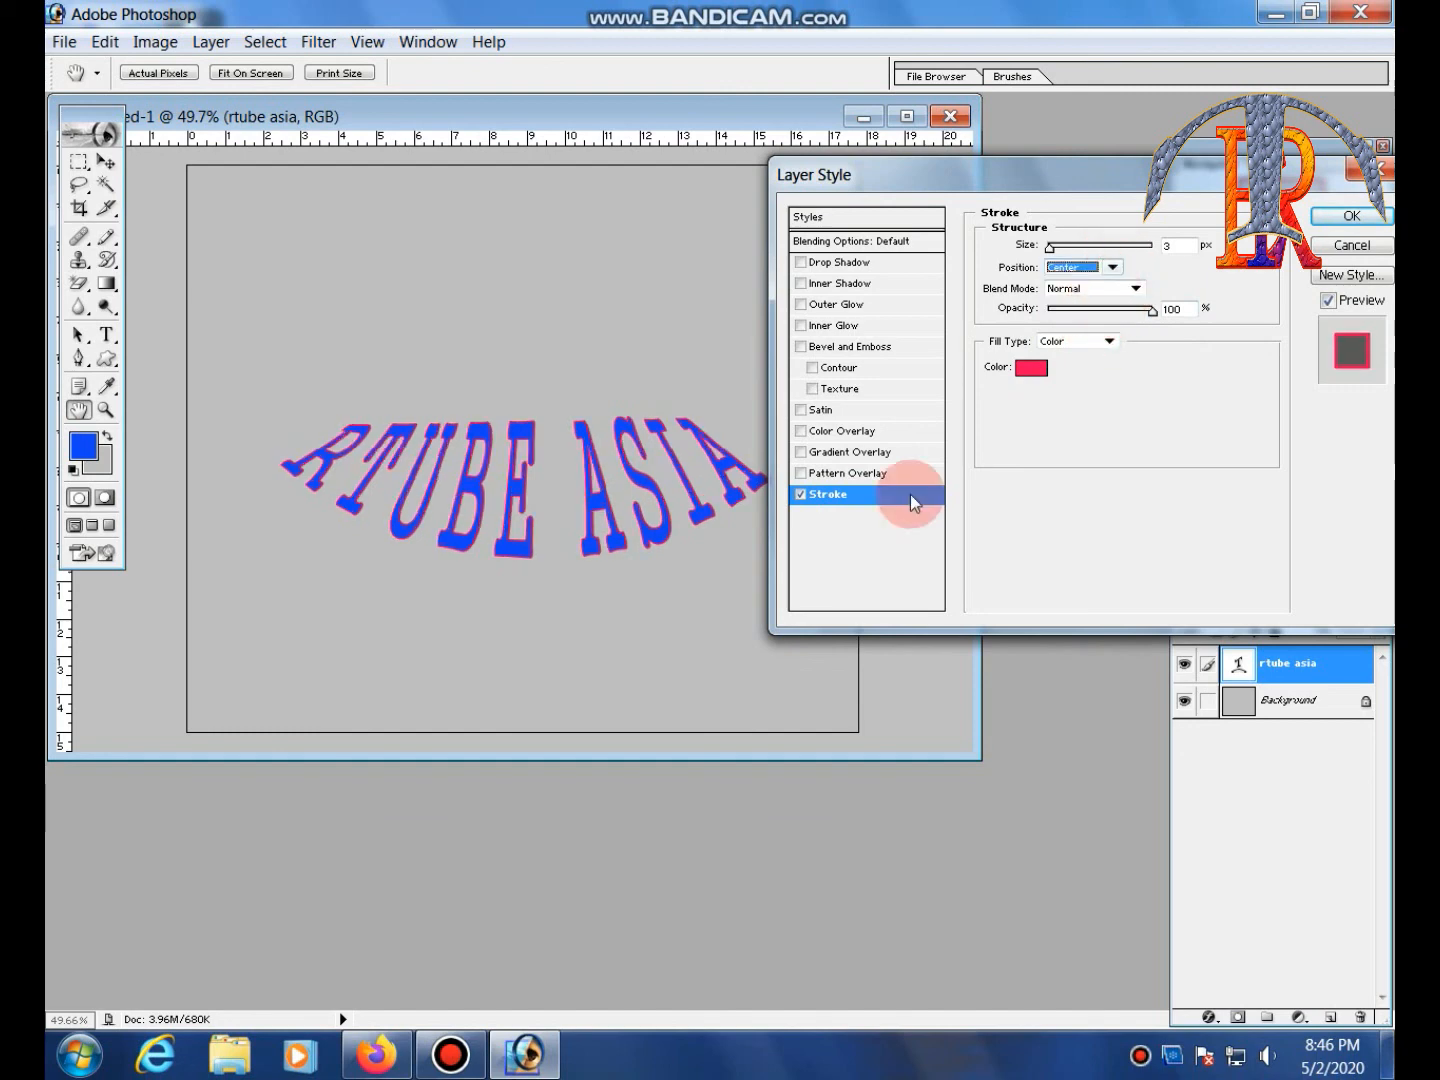
Set the stroke's size to 13 px and compare the text with the stroke off and on
{"action": "mouse_move", "coordinate": [1075, 248]}
{"action": "left_mouse_down"}
{"action": "mouse_move", "coordinate": [1130, 251]}
{"action": "mouse_move", "coordinate": [1062, 258]}
{"action": "left_mouse_up"}
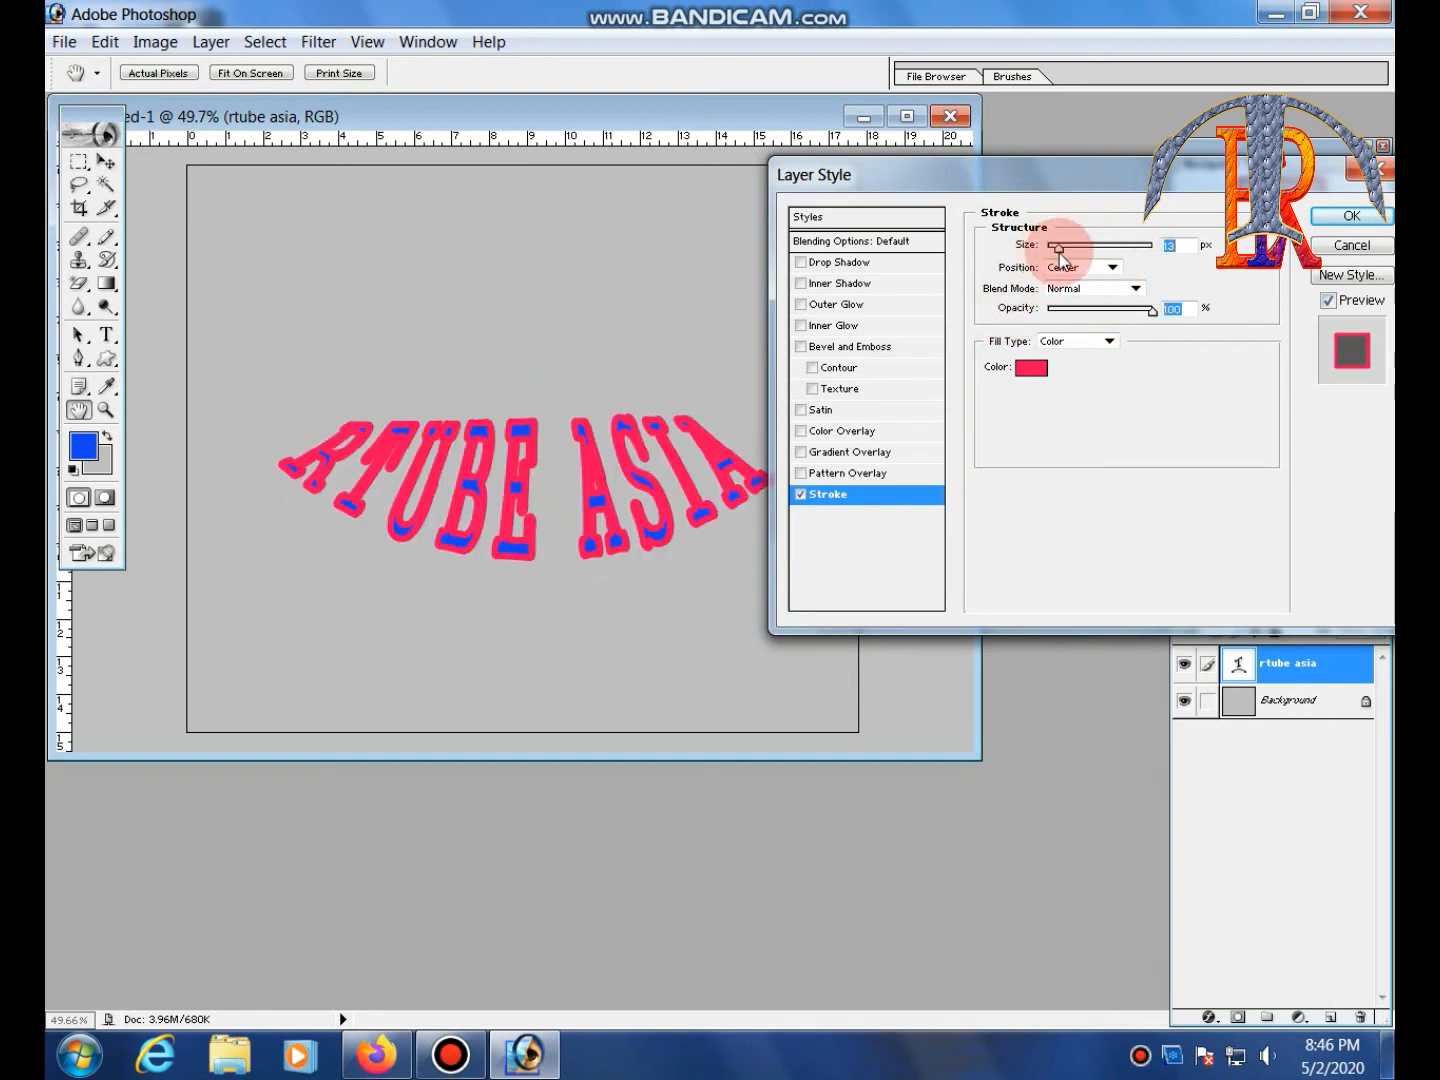
{"action": "left_click", "coordinate": [801, 493]}
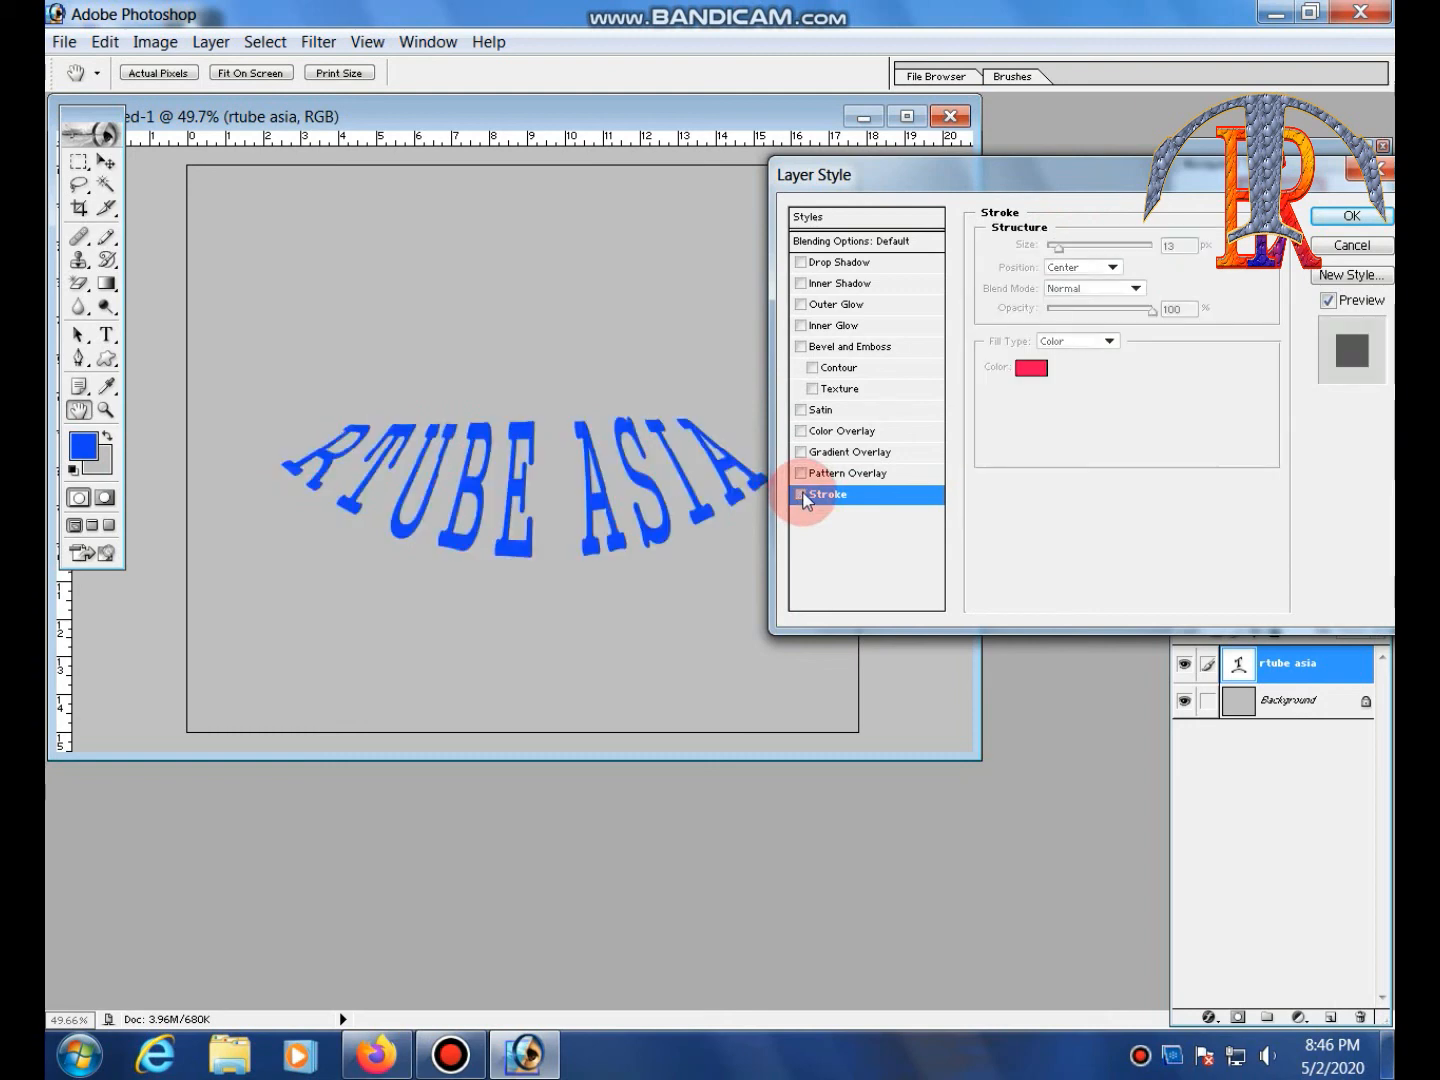
{"action": "left_click", "coordinate": [801, 494]}
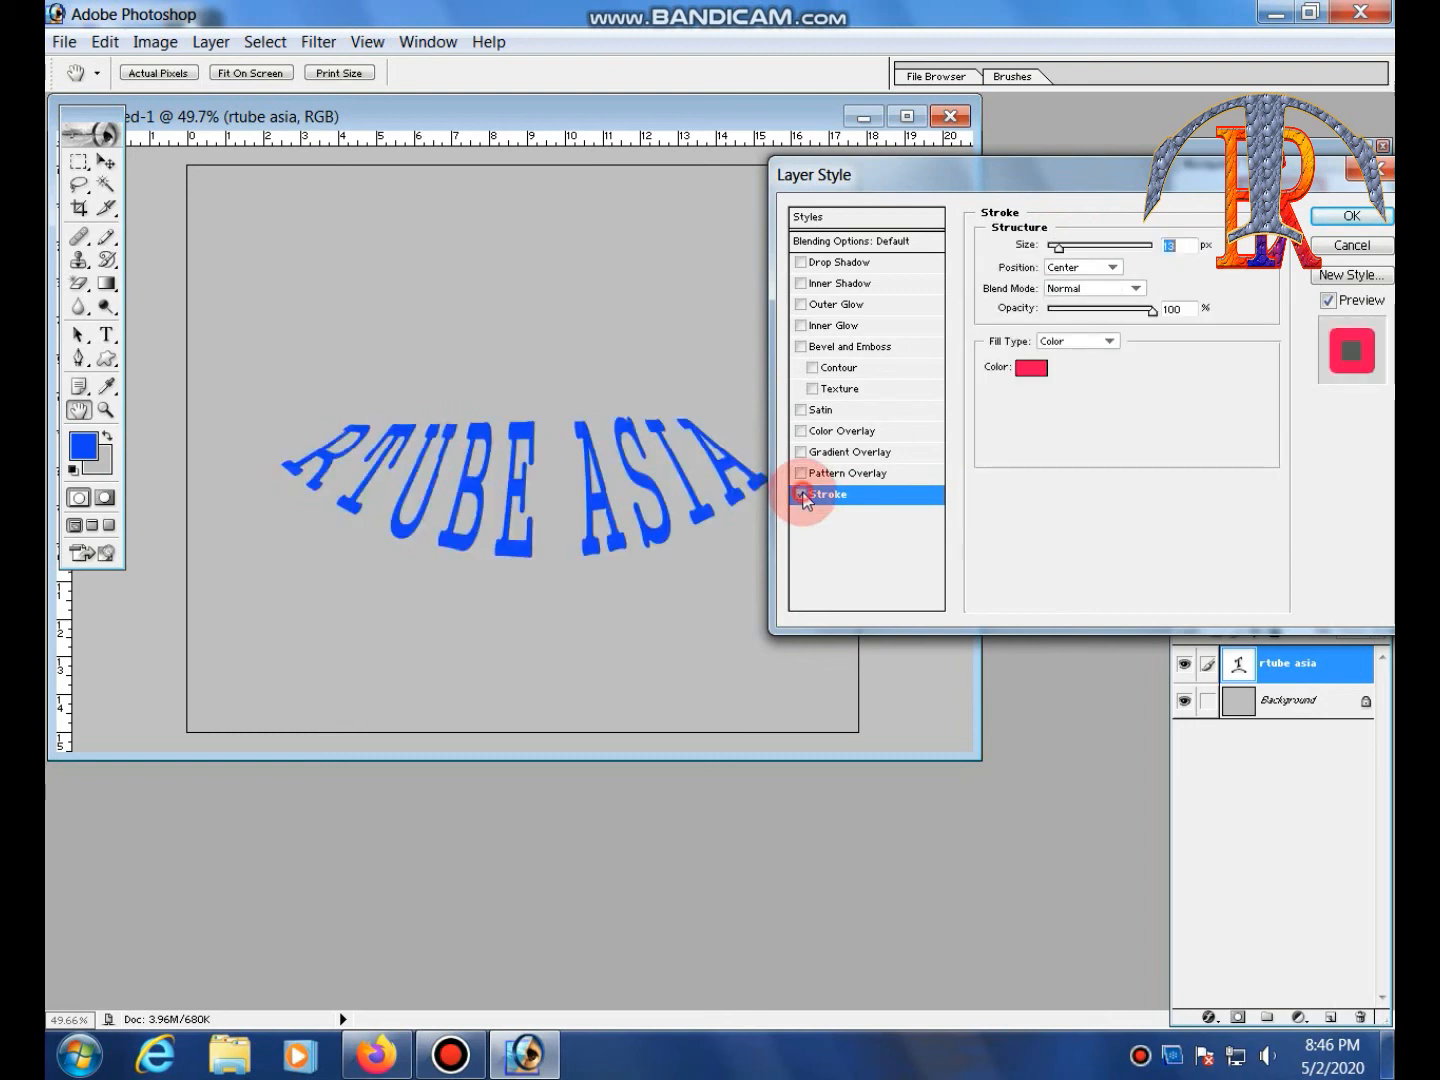
Enable all the remaining effects alongside the stroke, from Drop Shadow through Pattern Overlay, including Contour and Texture
{"action": "left_click", "coordinate": [800, 262]}
{"action": "left_click", "coordinate": [799, 284]}
{"action": "left_click", "coordinate": [800, 304]}
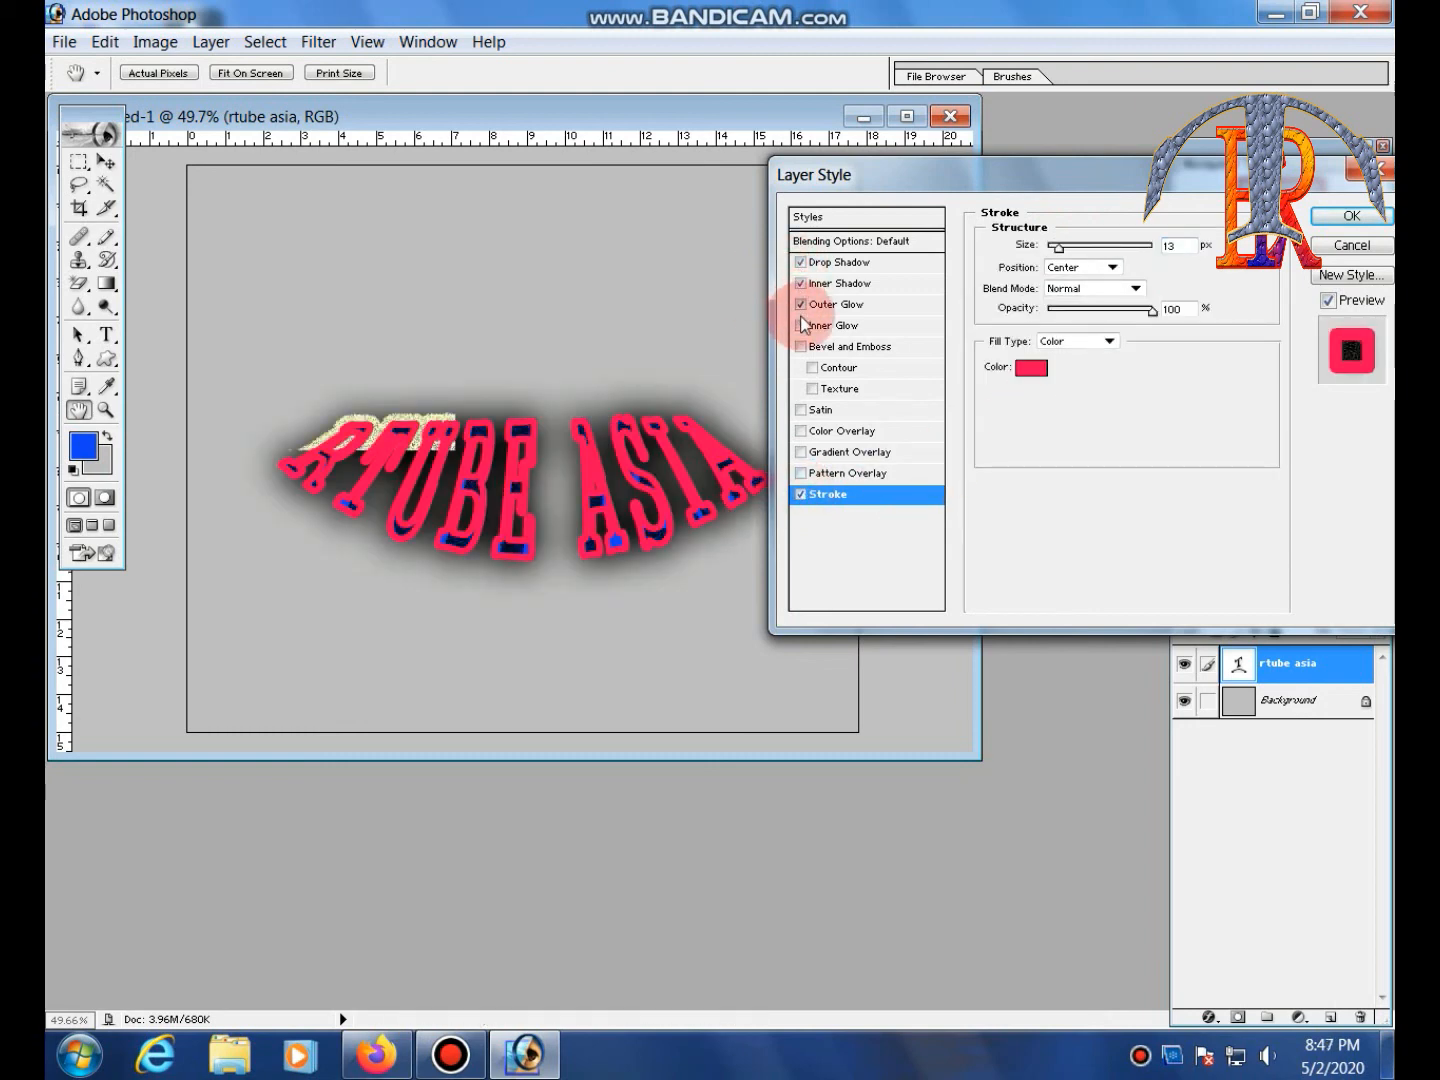
{"action": "left_click", "coordinate": [800, 325]}
{"action": "left_click", "coordinate": [802, 346]}
{"action": "left_click", "coordinate": [810, 371]}
{"action": "left_click", "coordinate": [811, 390]}
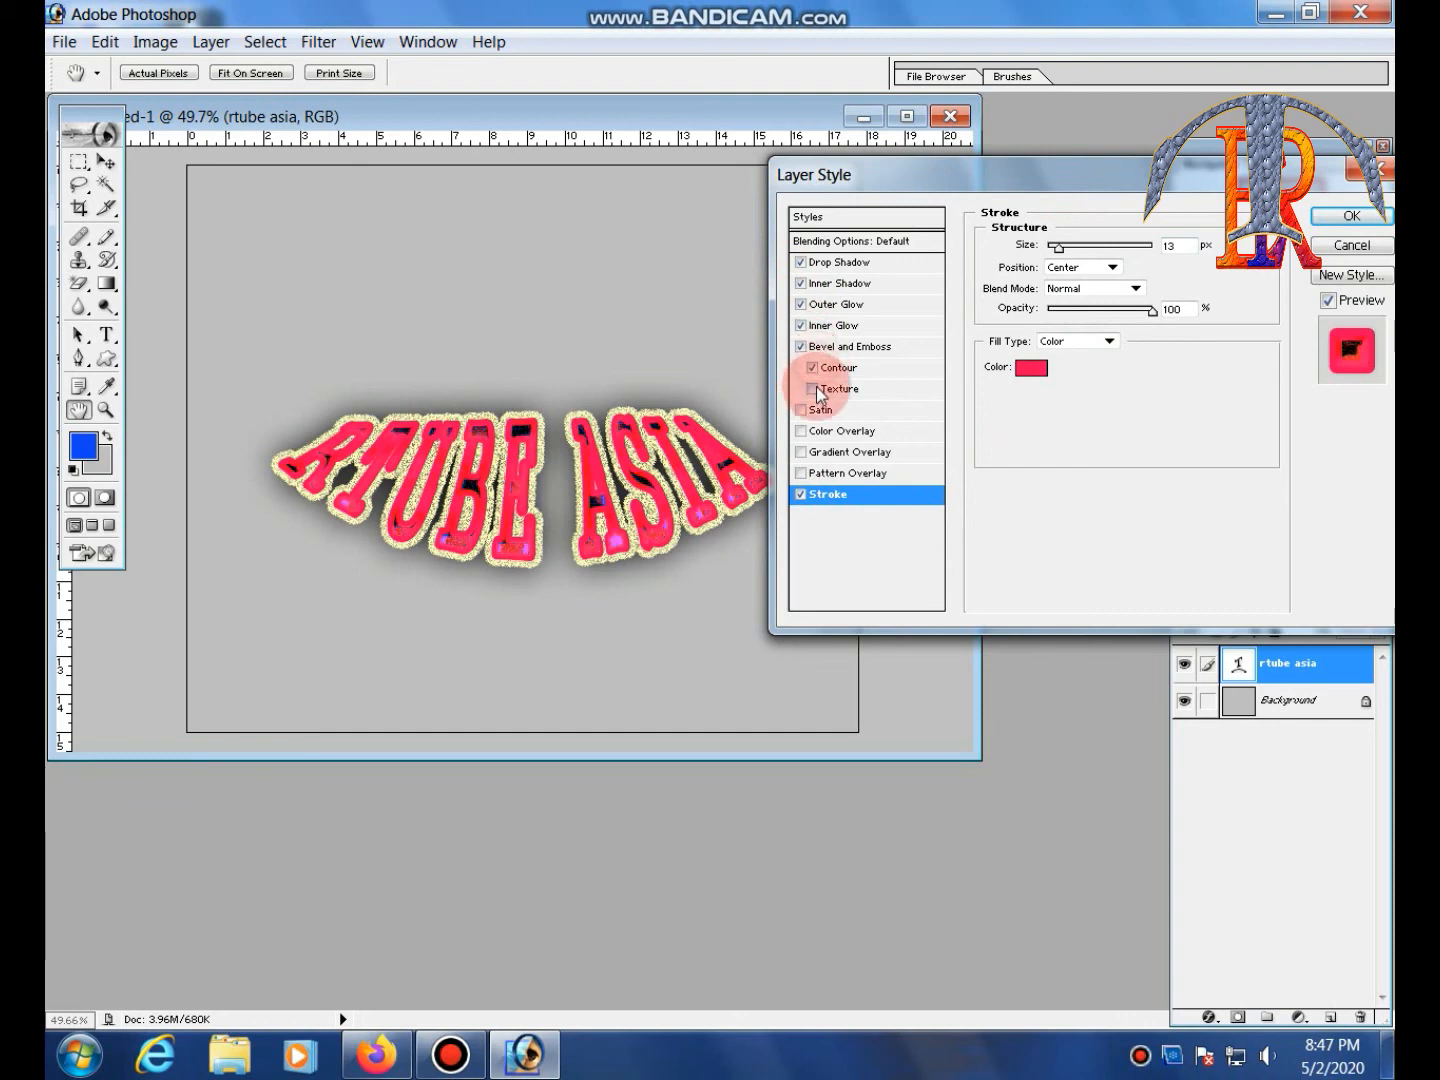
{"action": "left_click", "coordinate": [810, 411]}
{"action": "left_click", "coordinate": [801, 431]}
{"action": "left_click", "coordinate": [801, 452]}
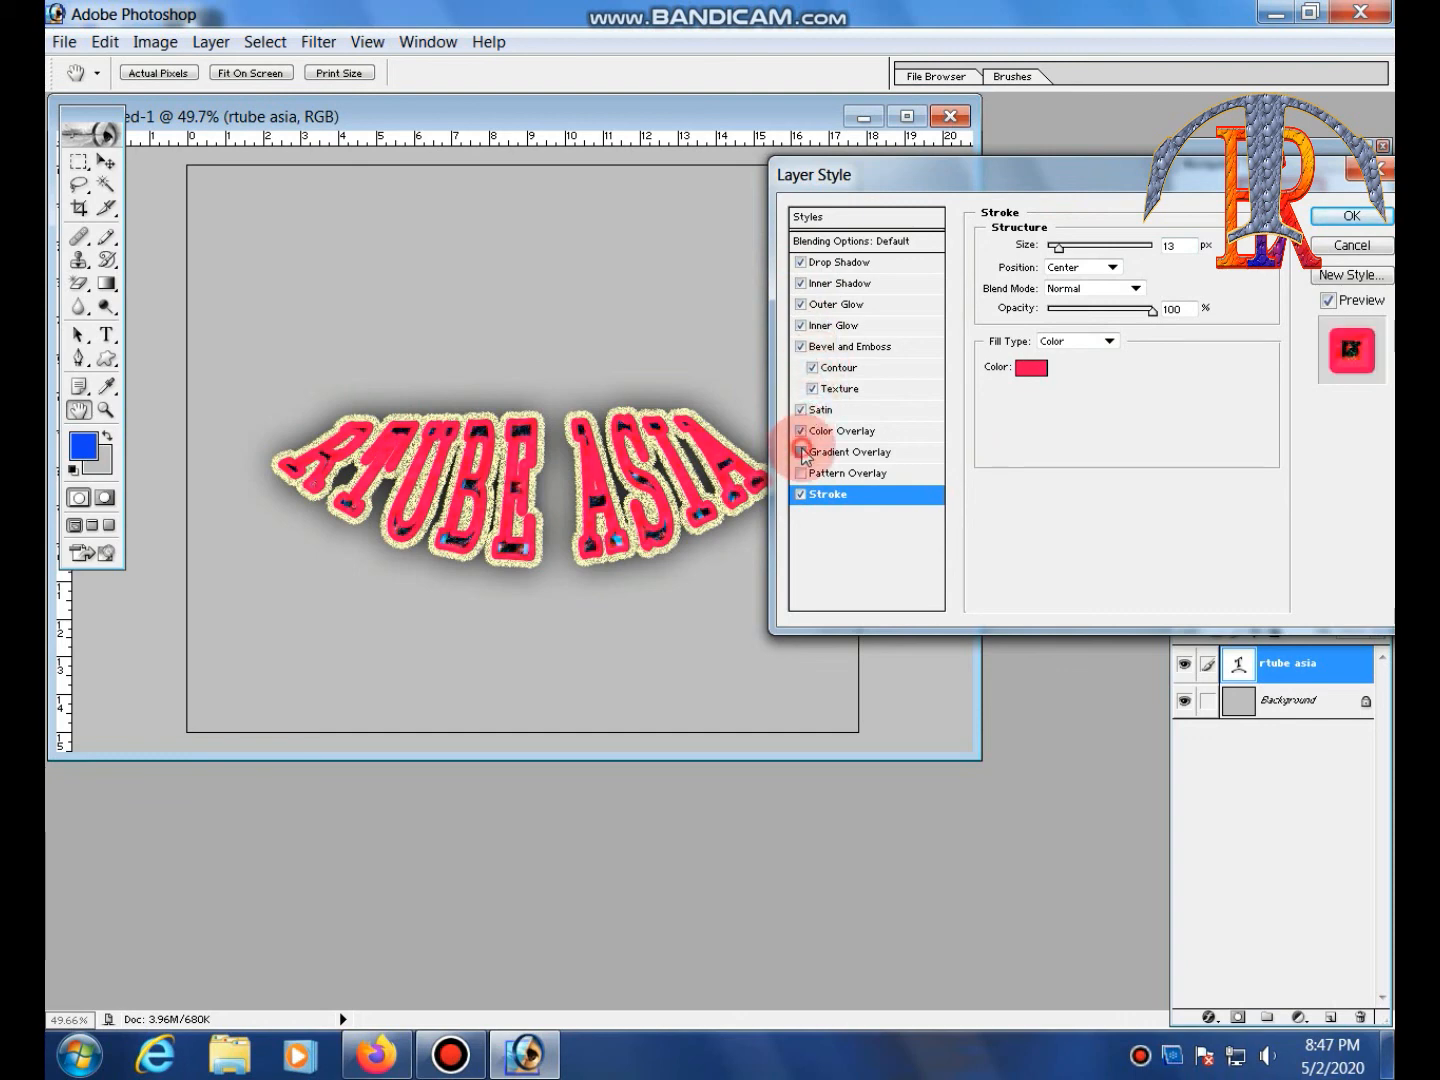
{"action": "left_click", "coordinate": [802, 473]}
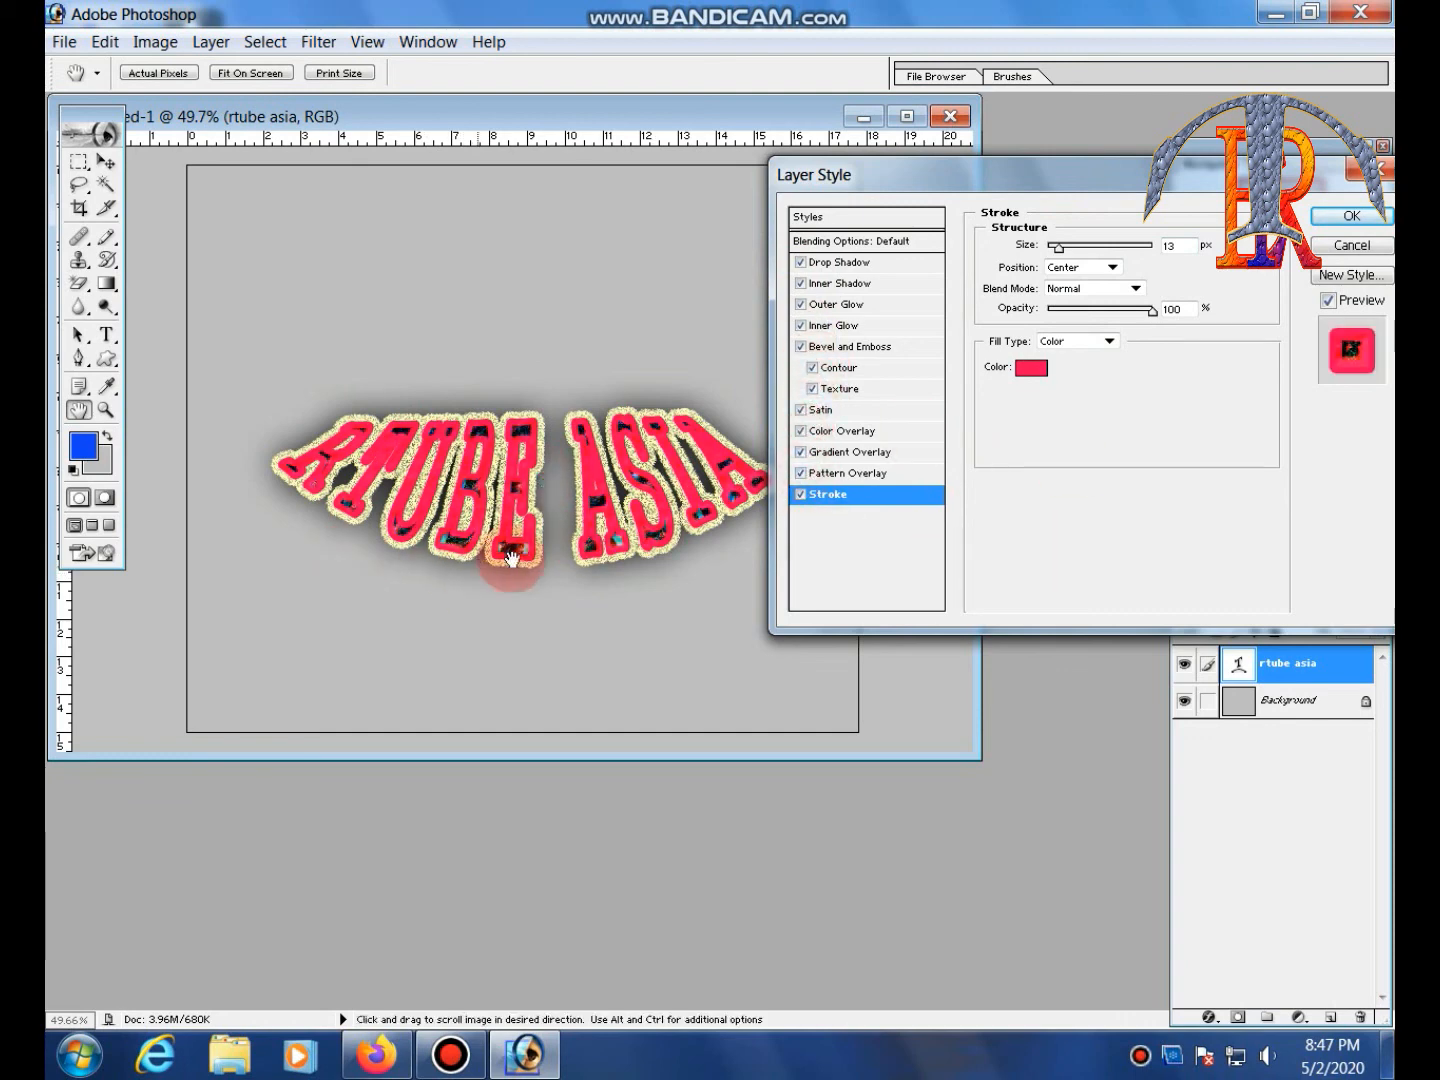
Compare the text with and without all the effects by switching the preview off and on
{"action": "left_click", "coordinate": [1327, 300]}
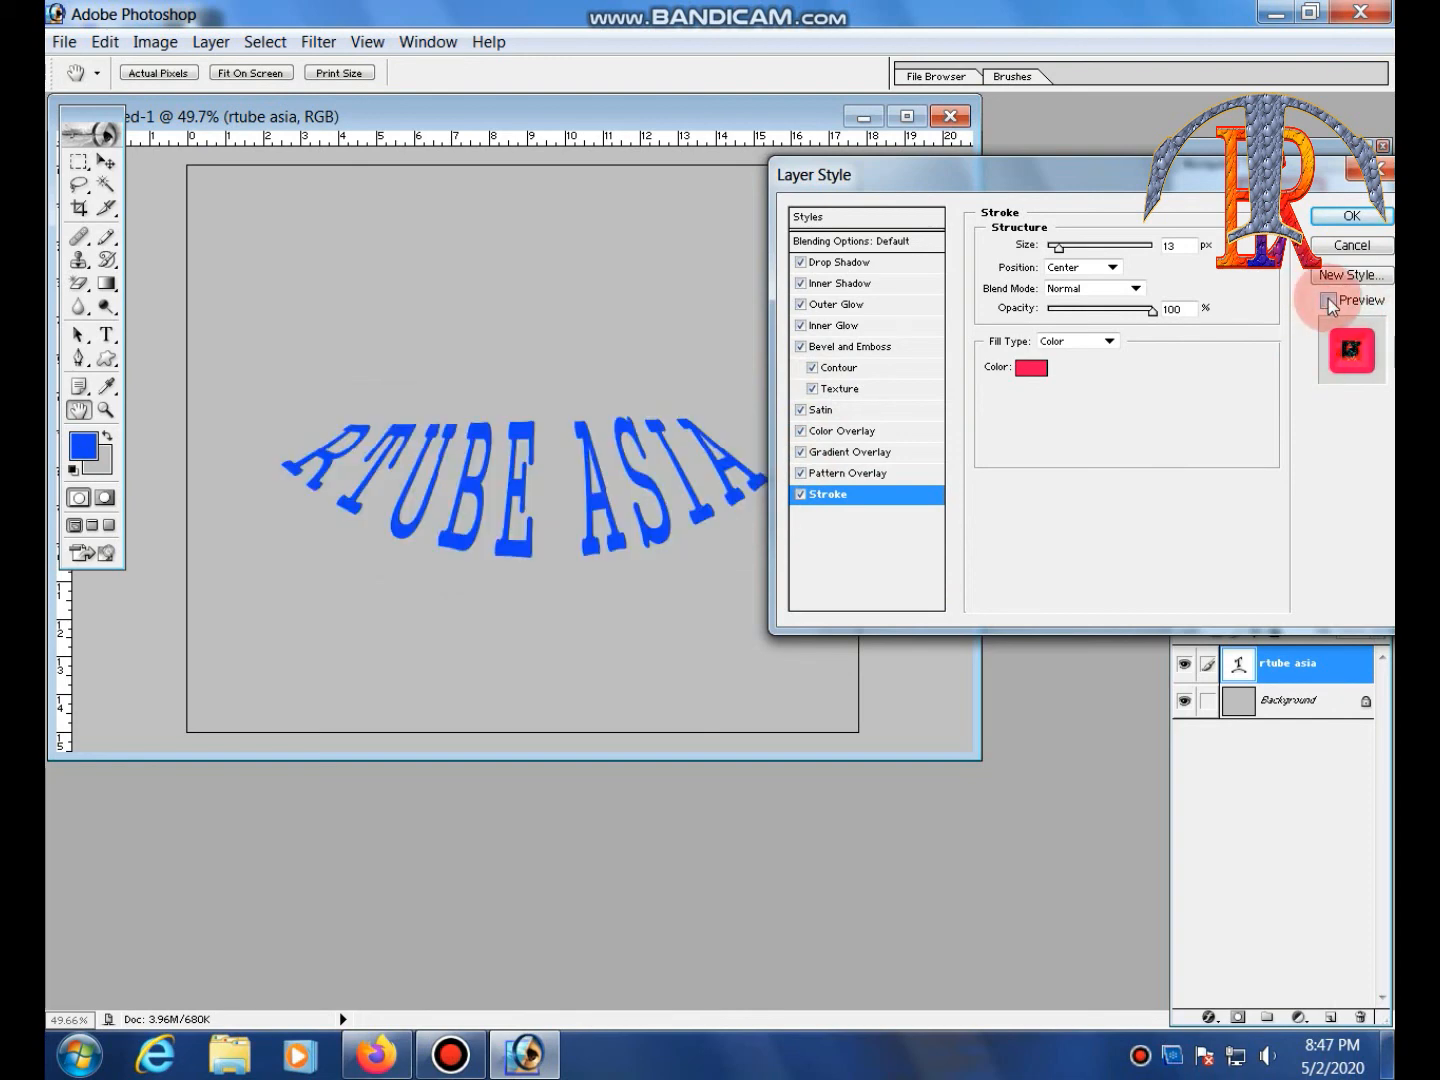
{"action": "left_click", "coordinate": [1327, 300]}
{"action": "left_click", "coordinate": [1327, 301]}
{"action": "left_click", "coordinate": [1328, 300]}
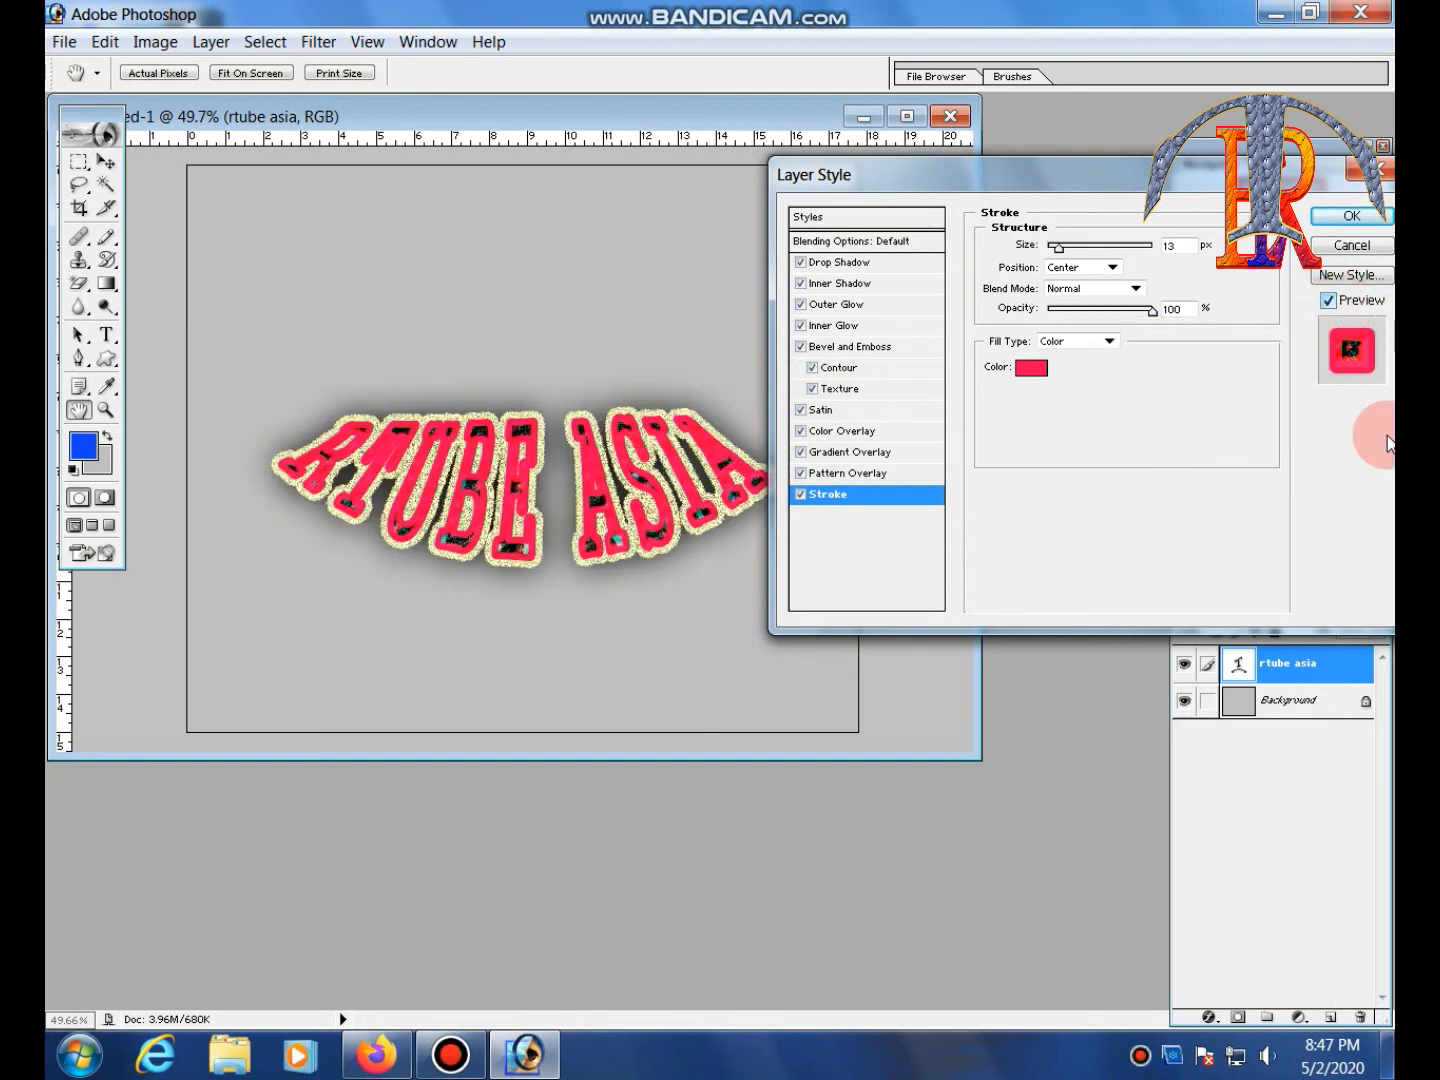
Open the New Style dialog, cancel it without saving a style, and apply all the effects to the text layer
{"action": "left_click", "coordinate": [1354, 278]}
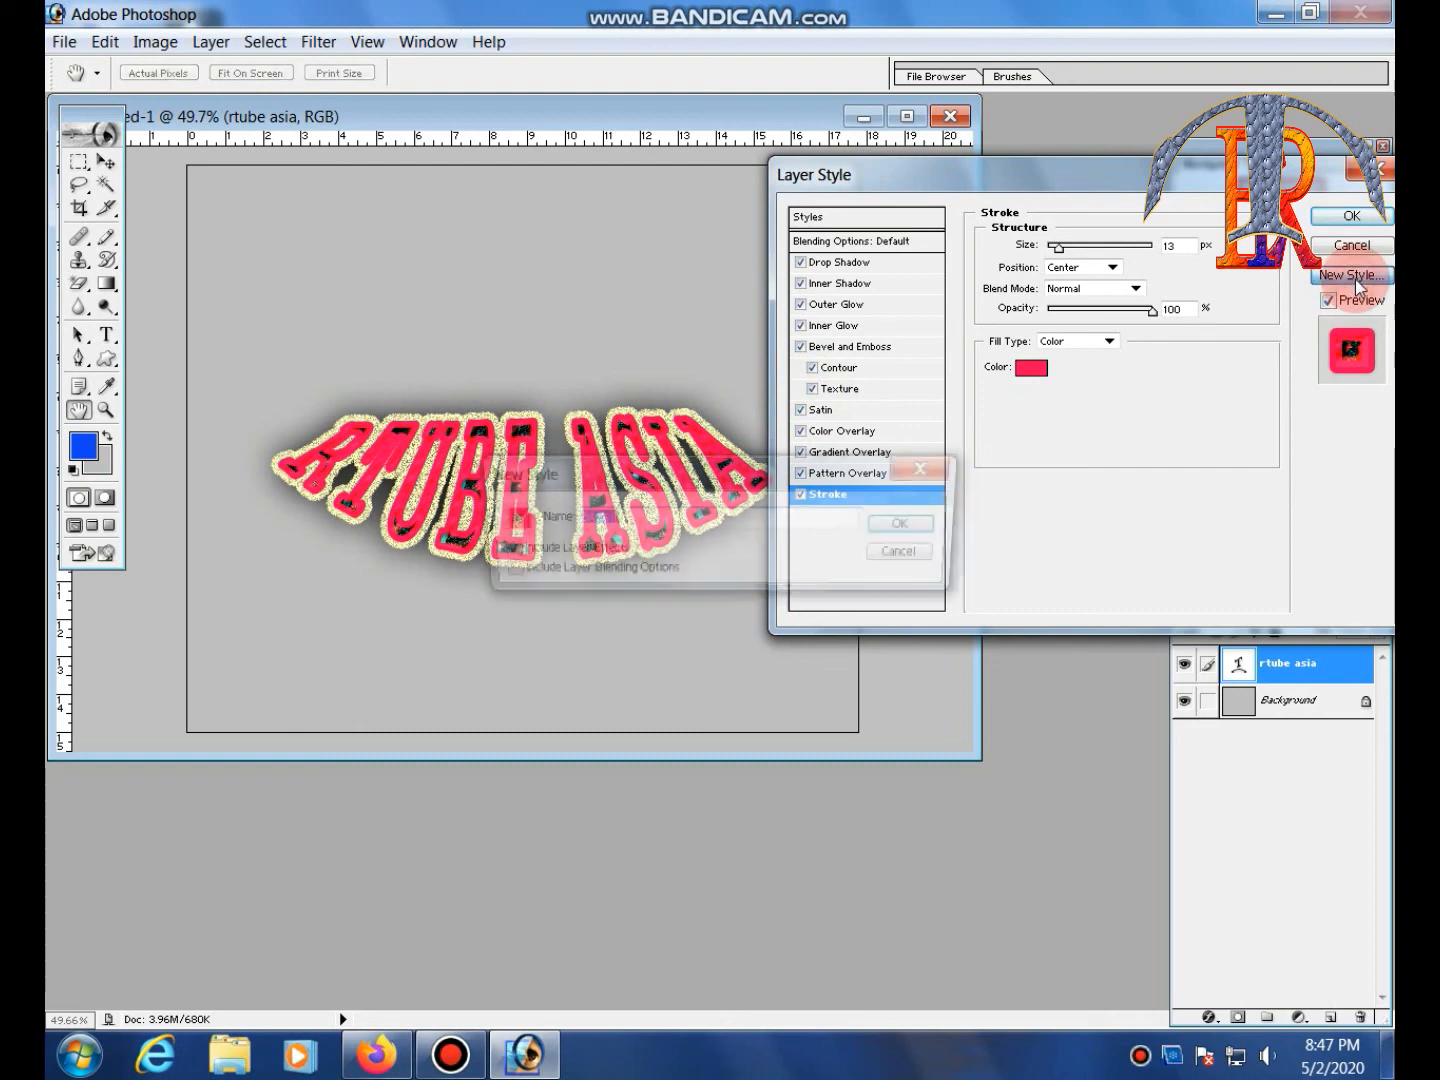
{"action": "left_click", "coordinate": [912, 549]}
{"action": "left_click", "coordinate": [1352, 217]}
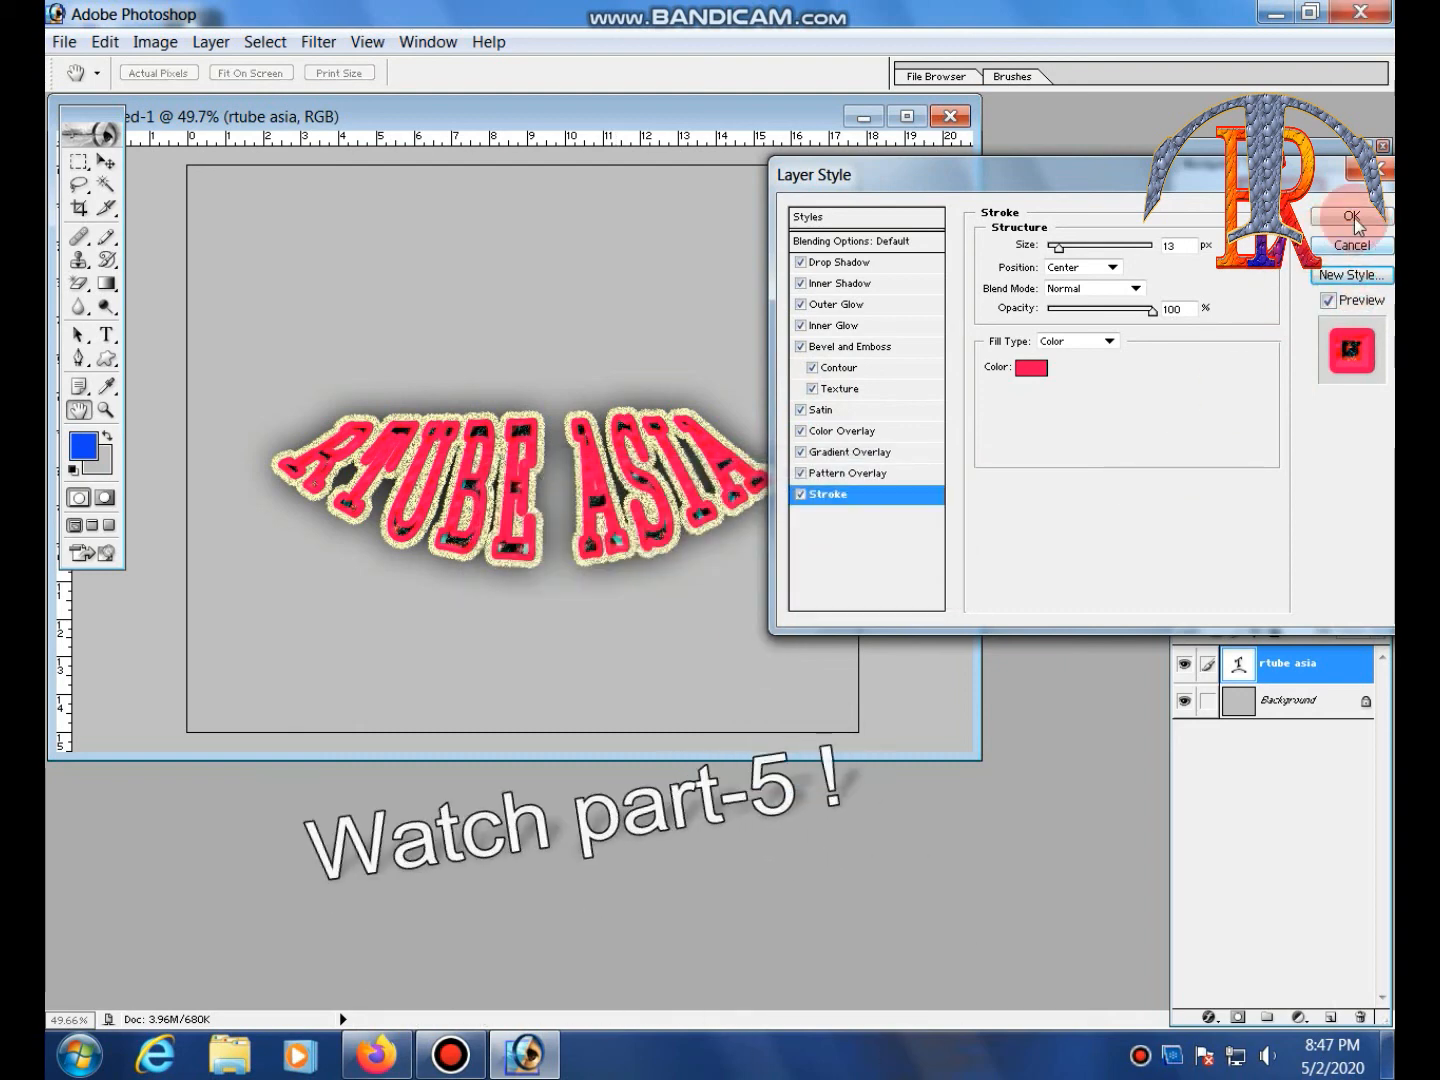